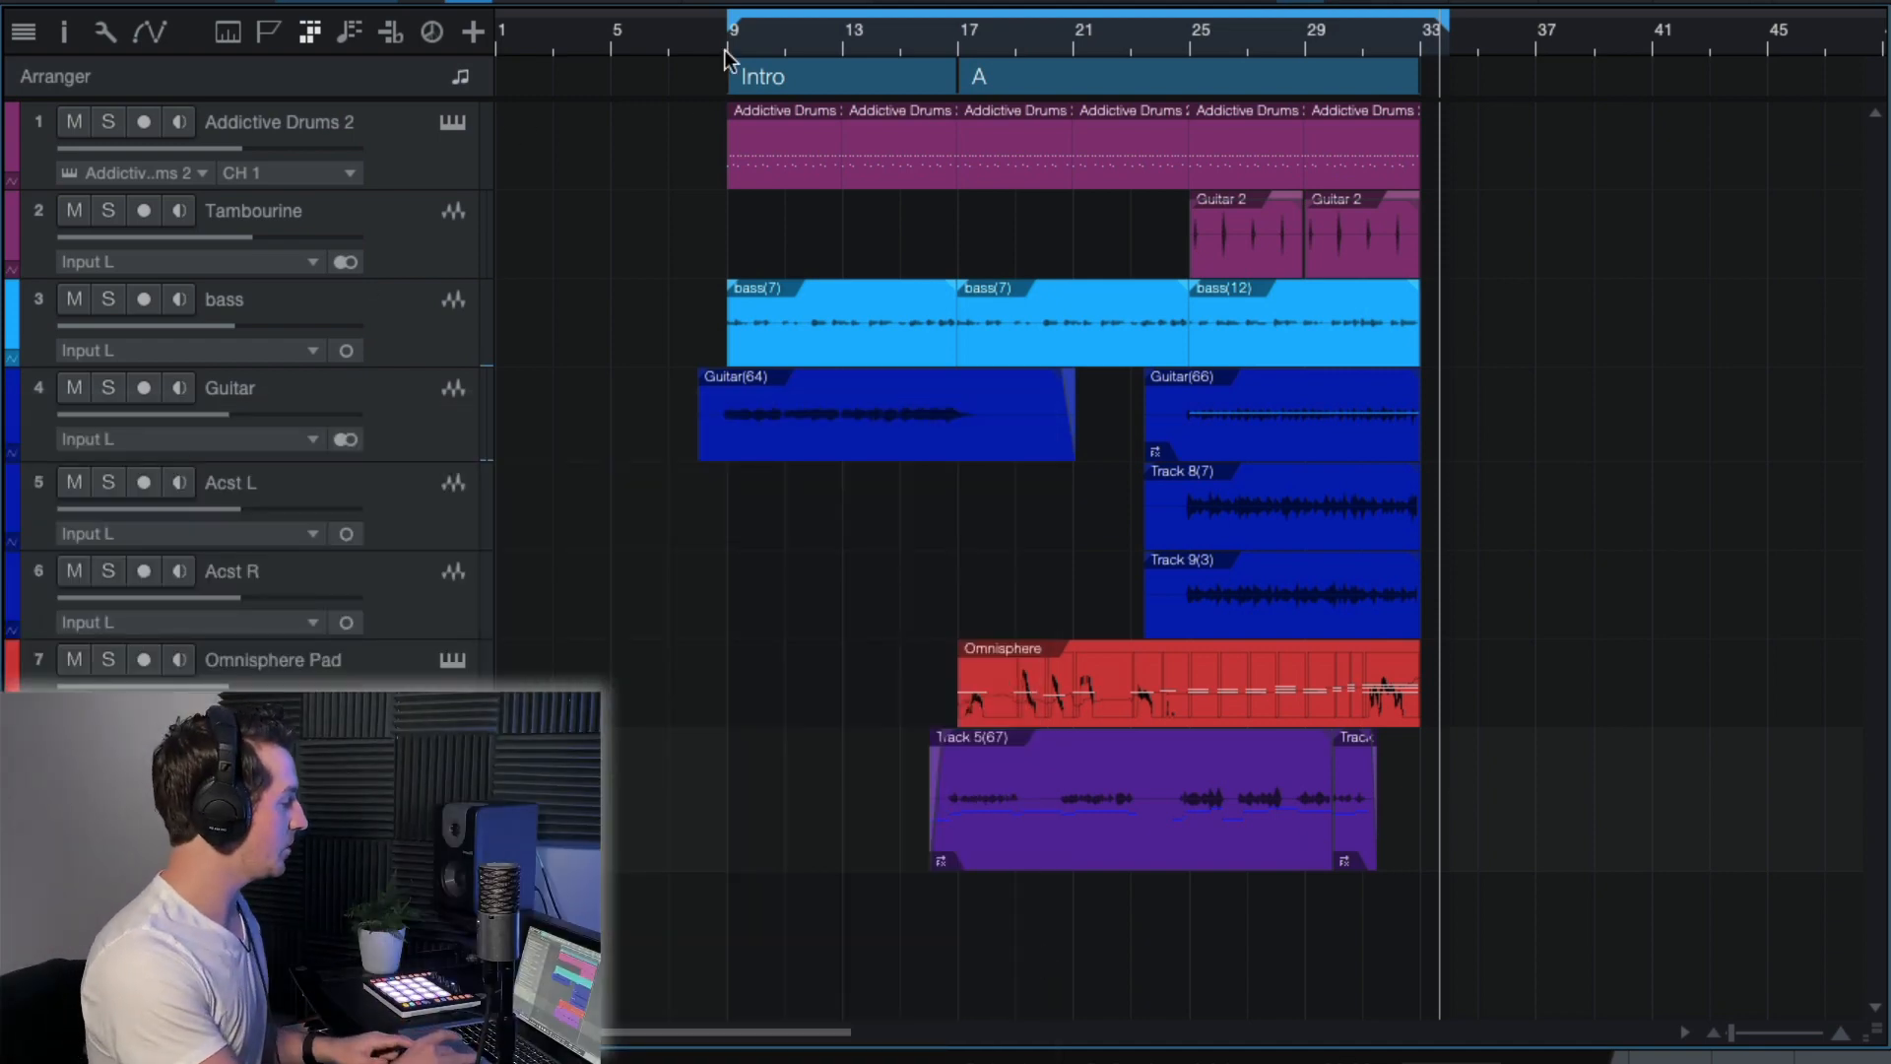
Play the song from the start of the intro at bar 9, and again from just before section A.
click(727, 37)
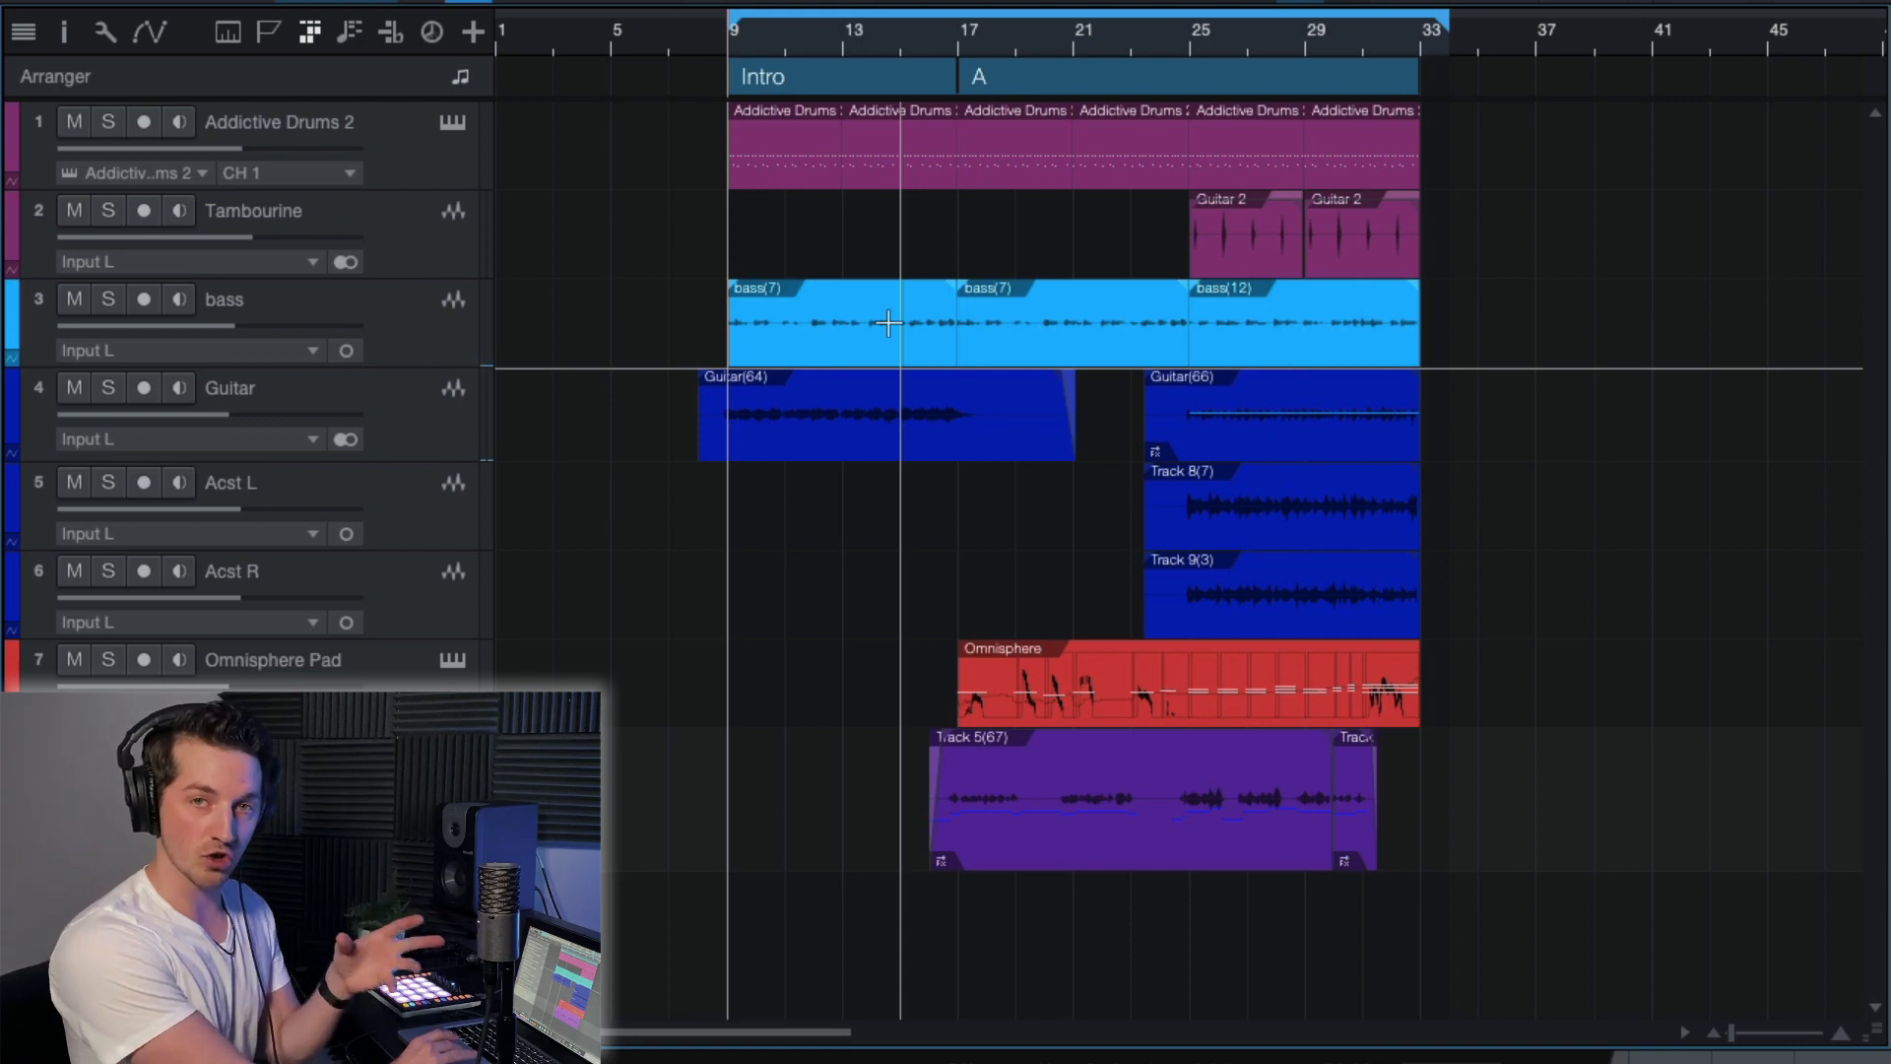
key(space)
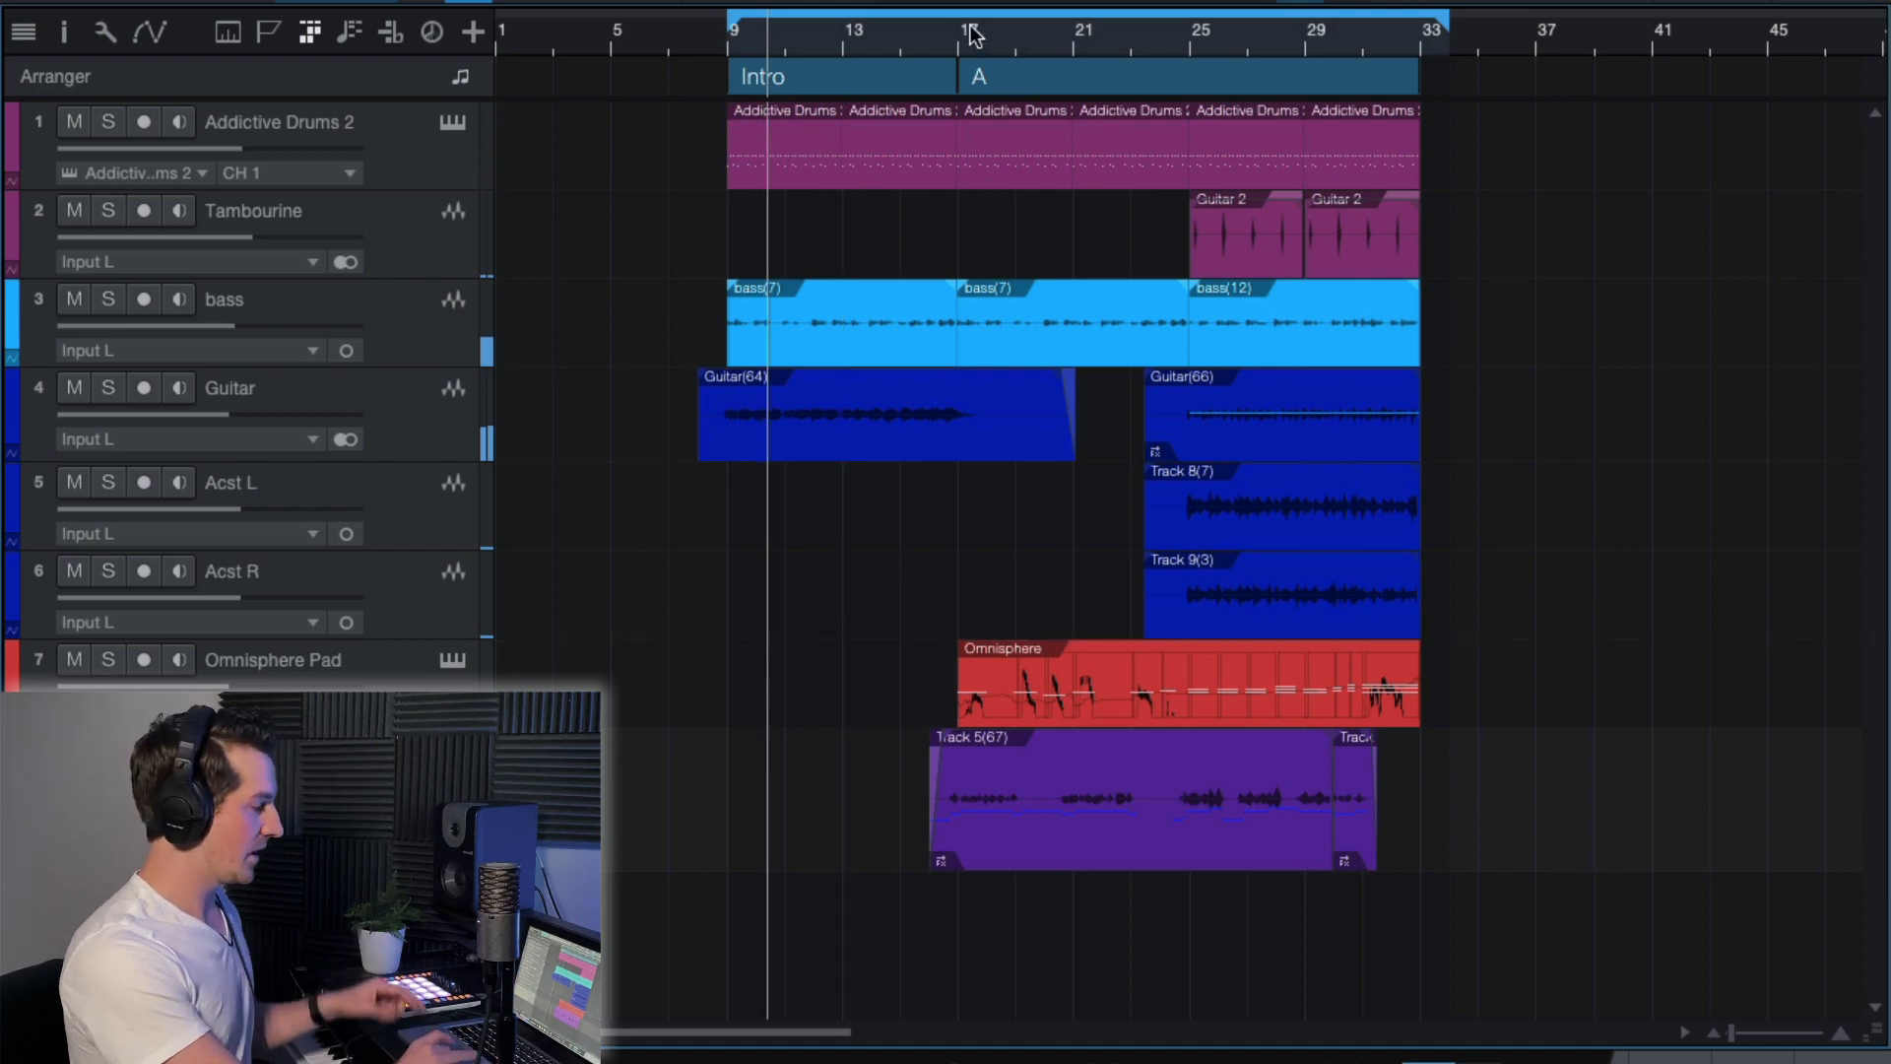
click(935, 33)
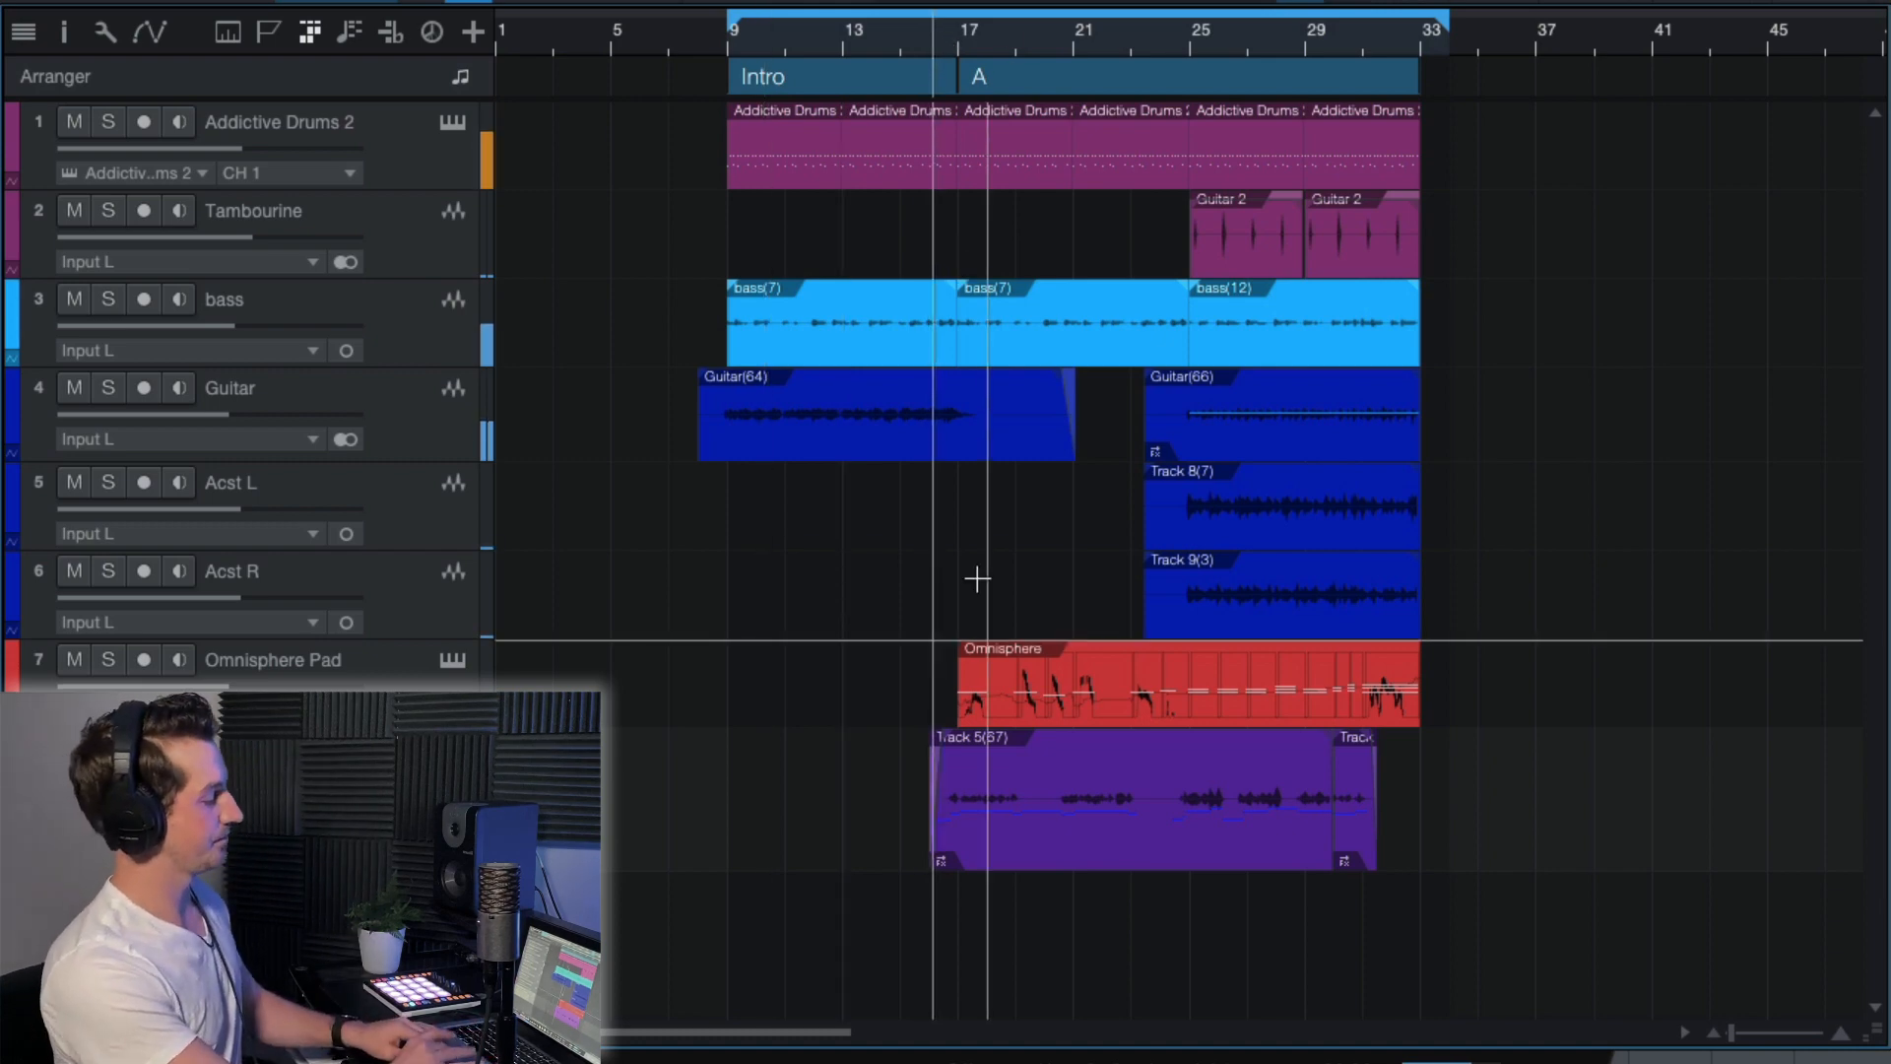
key(e)
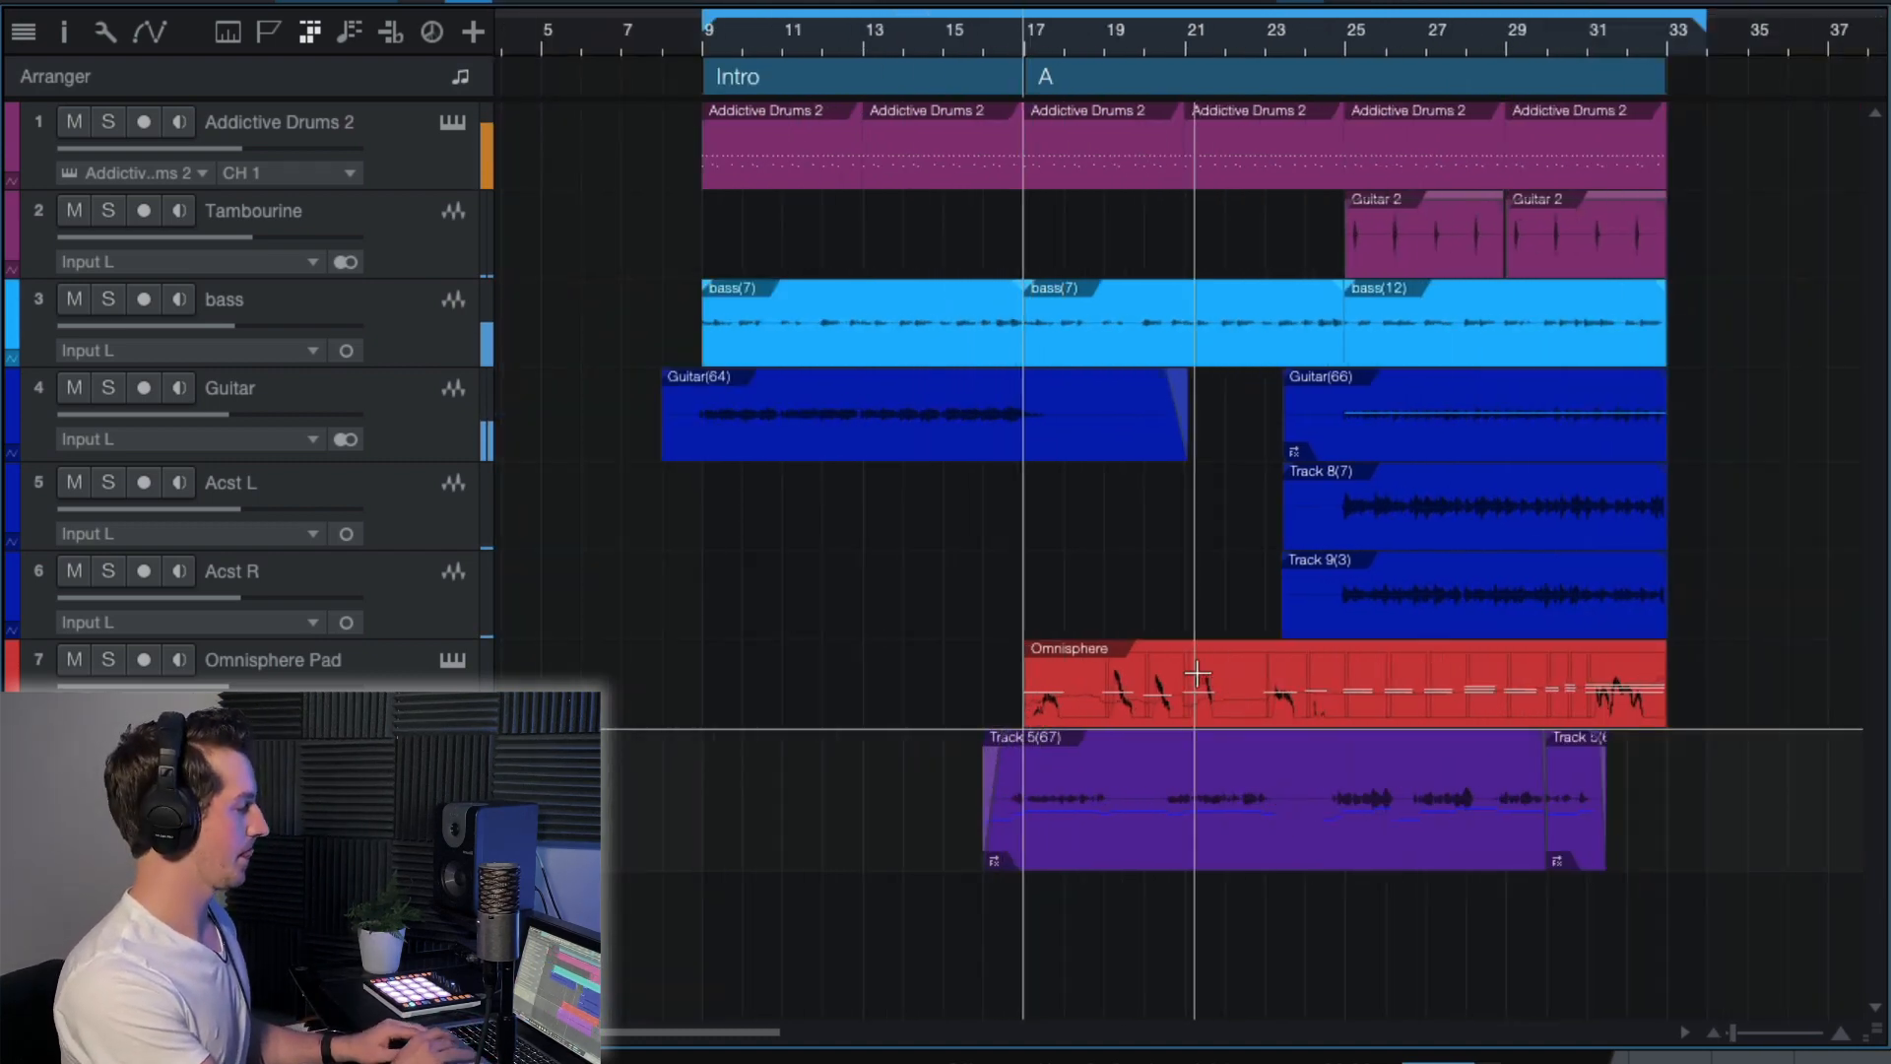
key(w)
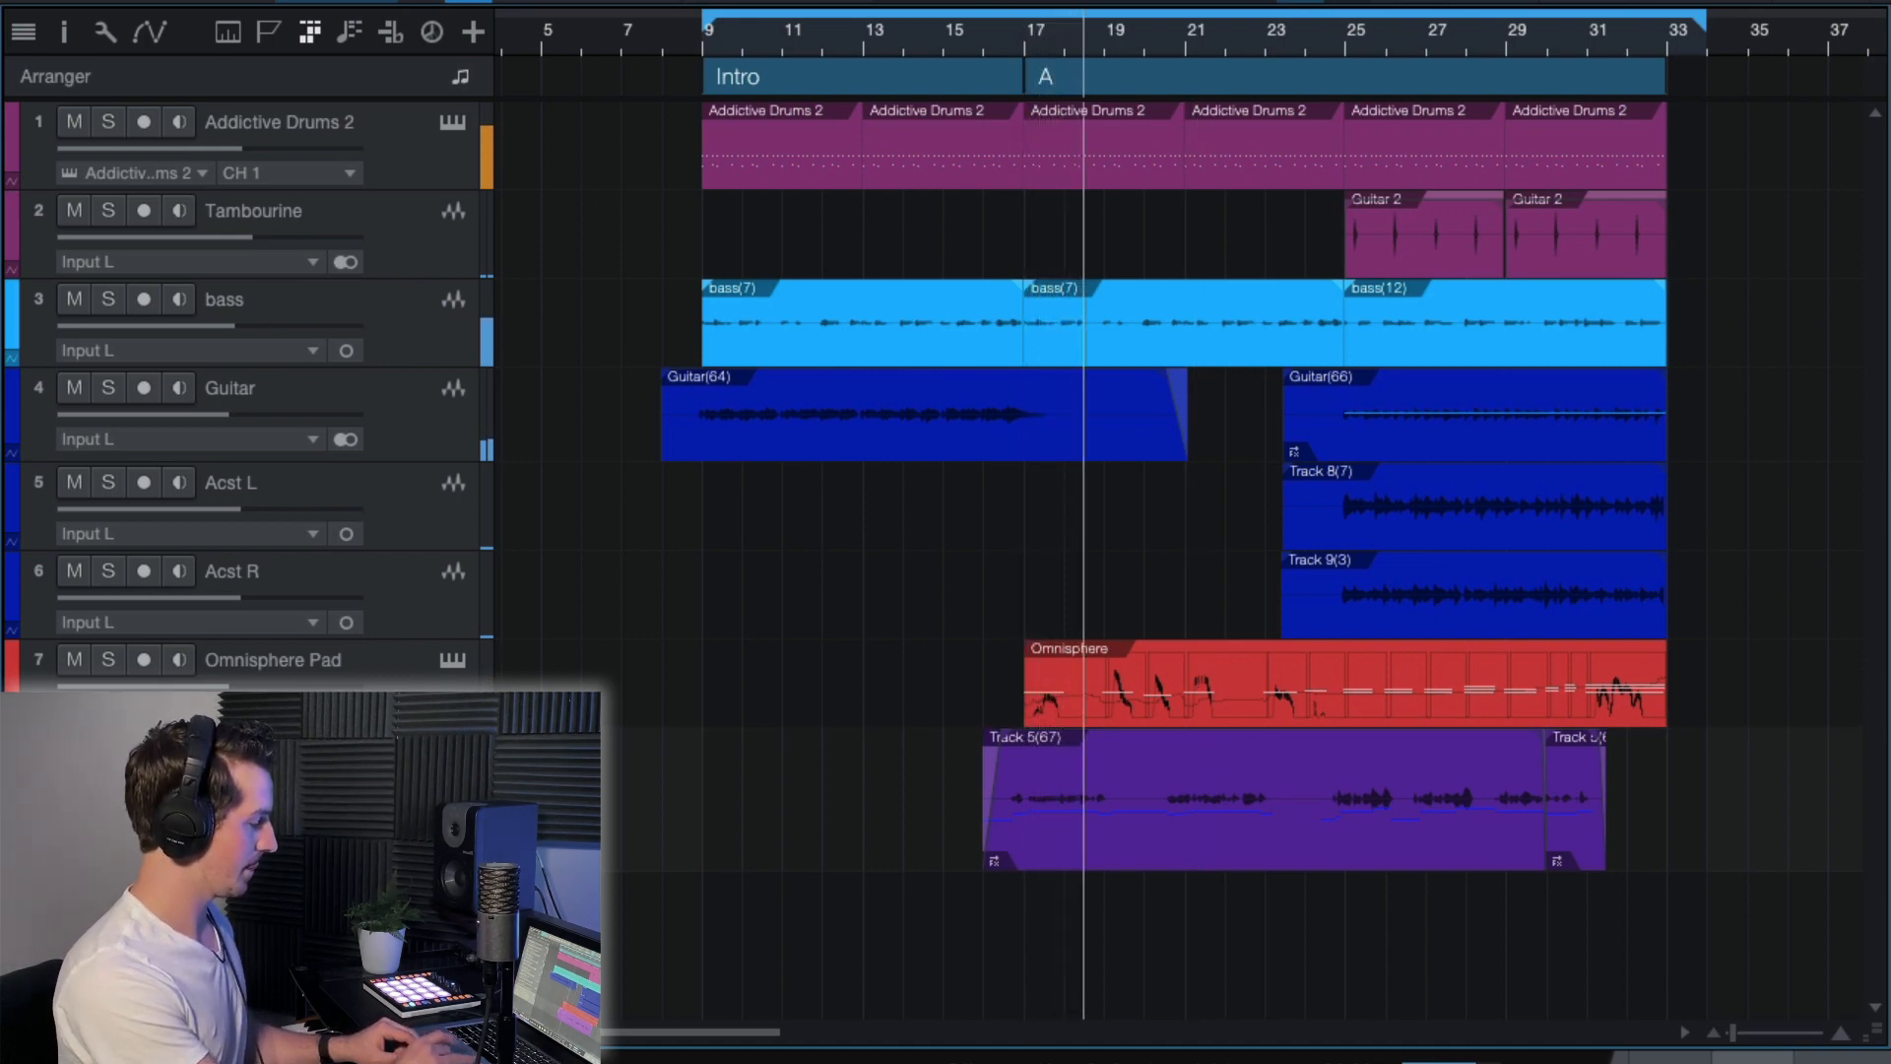
Show the mixer console and view the vocal and effects channels.
key(F3)
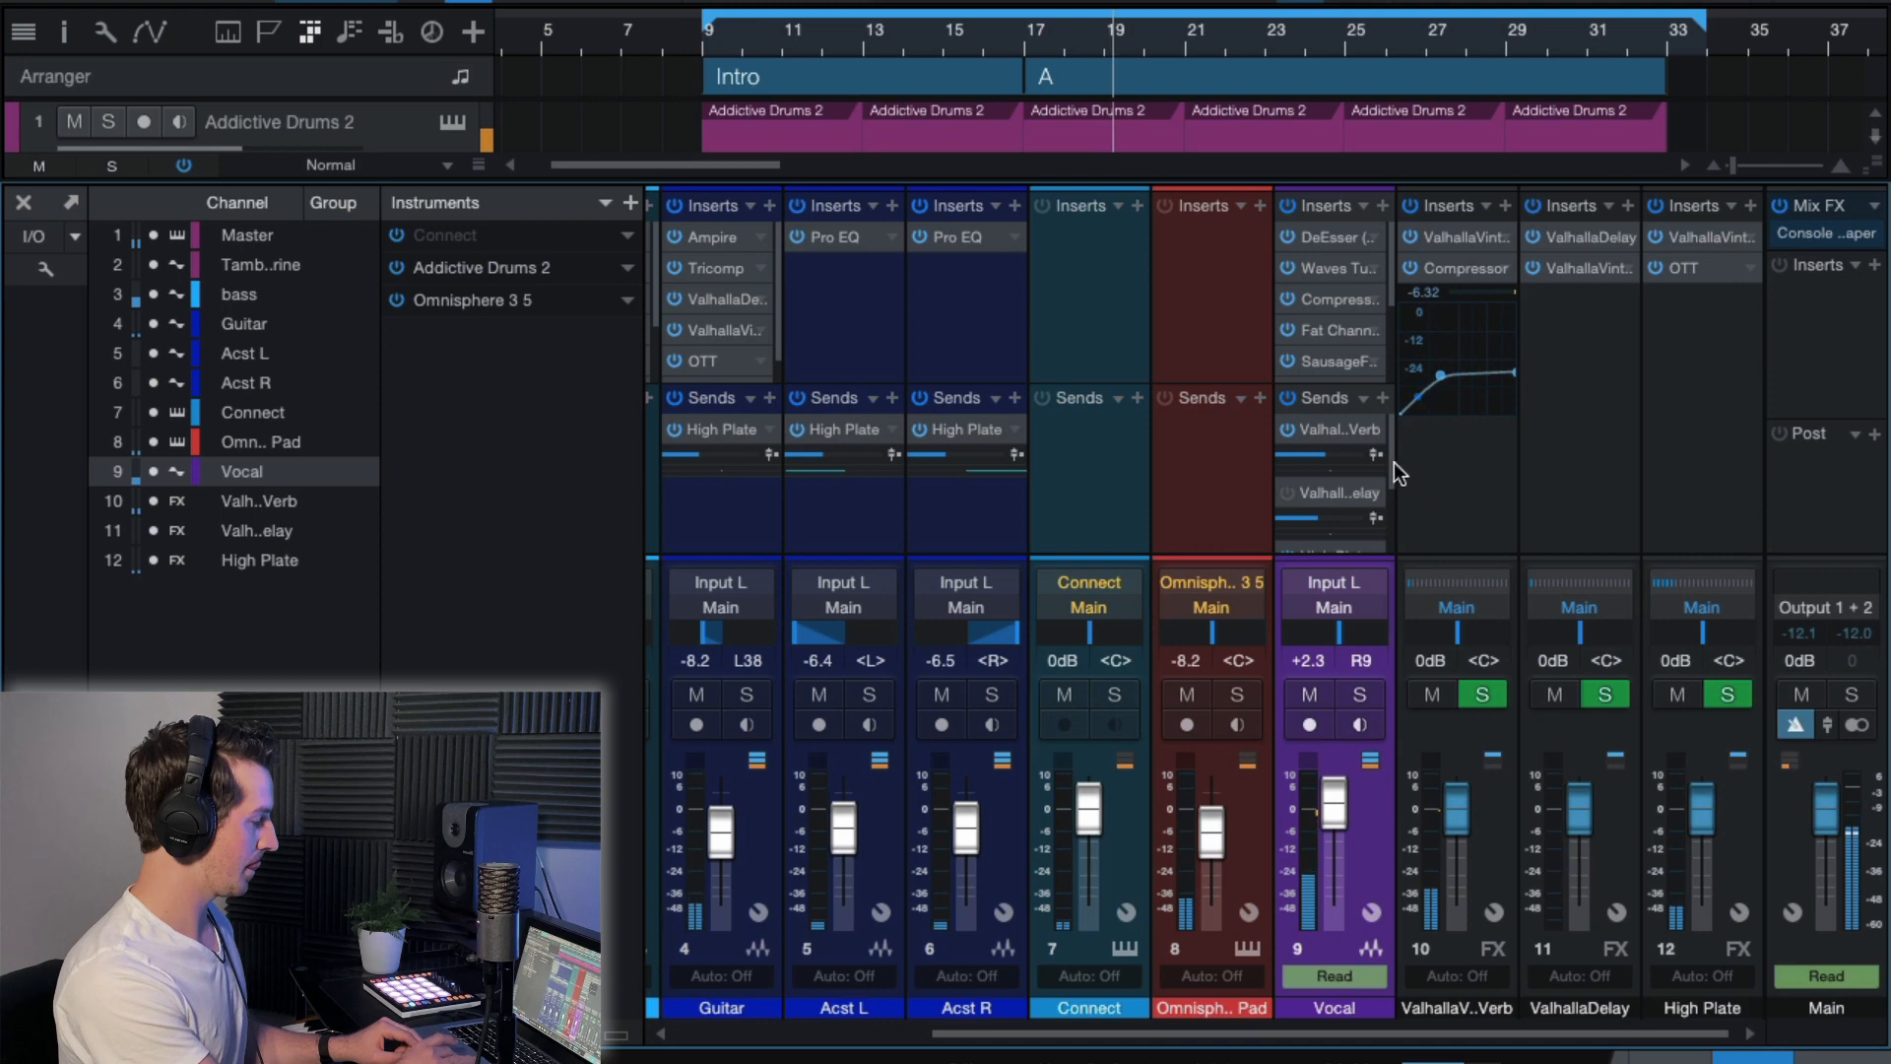
scroll(1387, 457, down, 2)
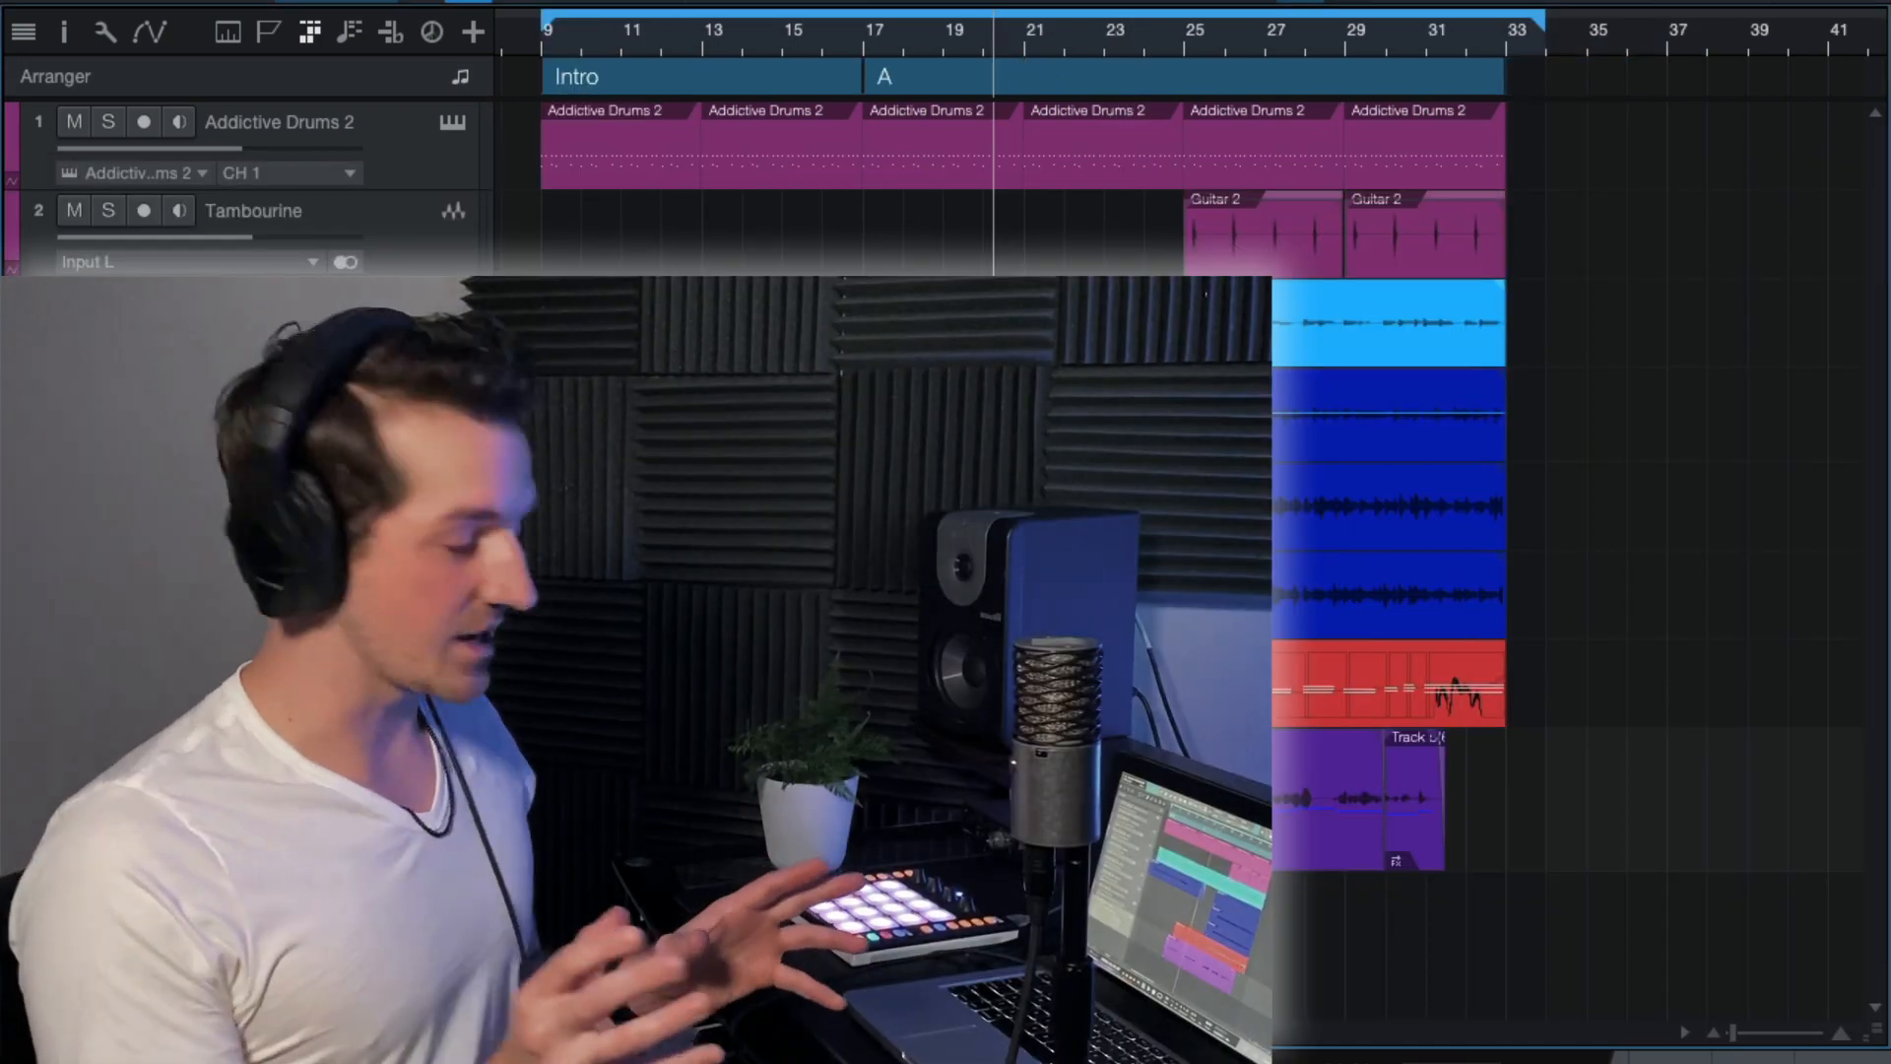
Show the inspector for the Vocal track and play the song from just before bar 15.
click(63, 31)
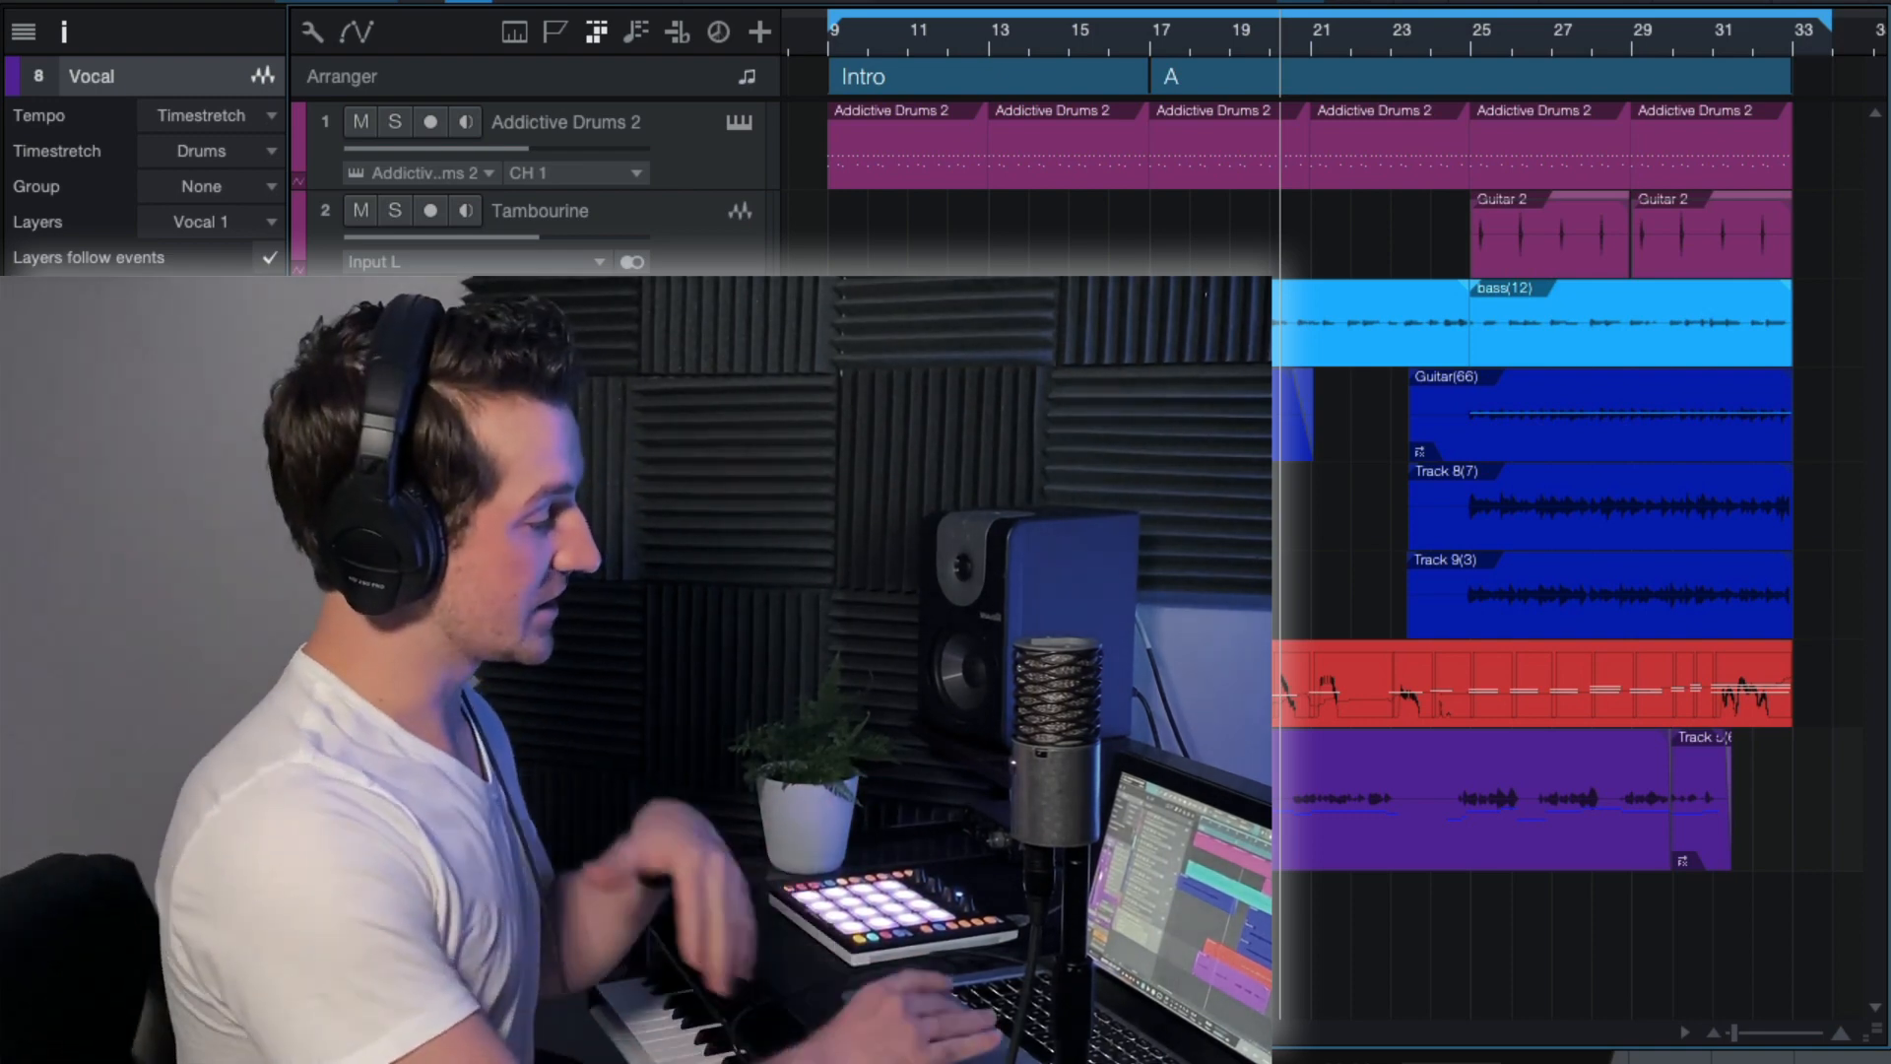
click(1058, 35)
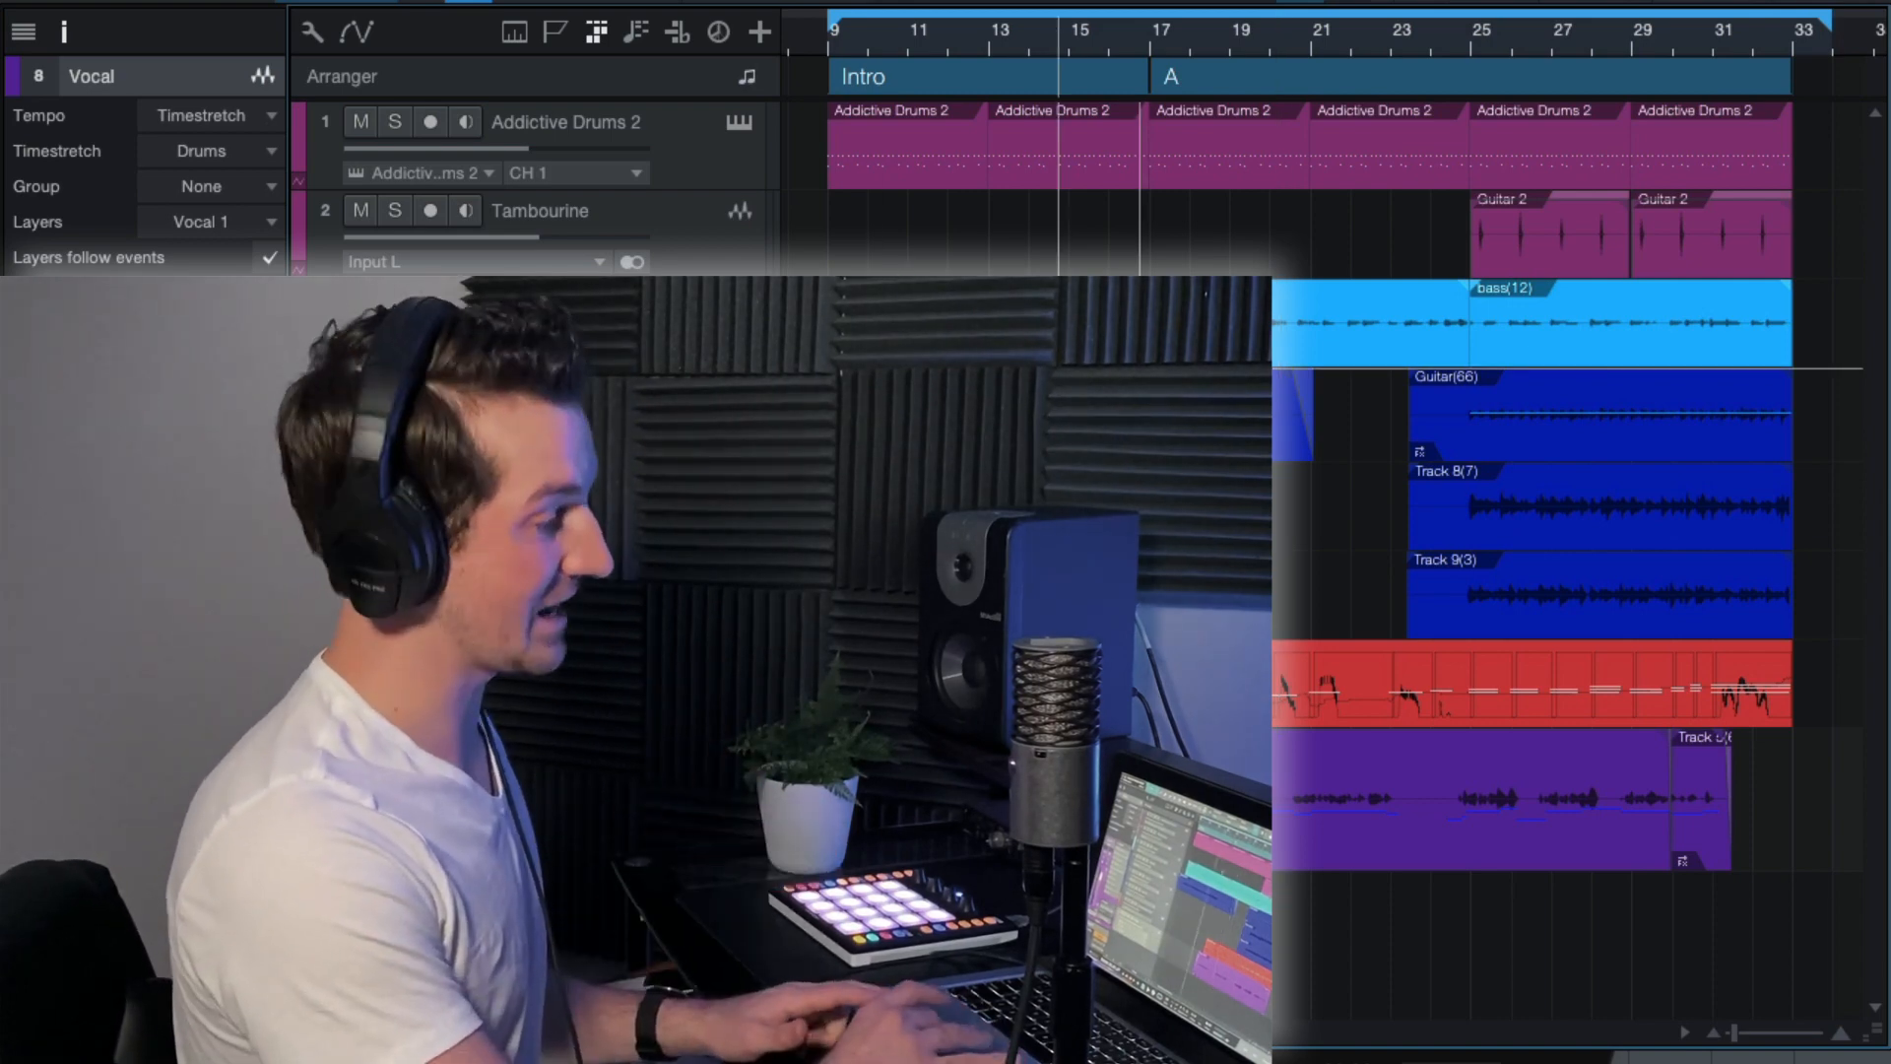
scroll(1143, 370, right, 1)
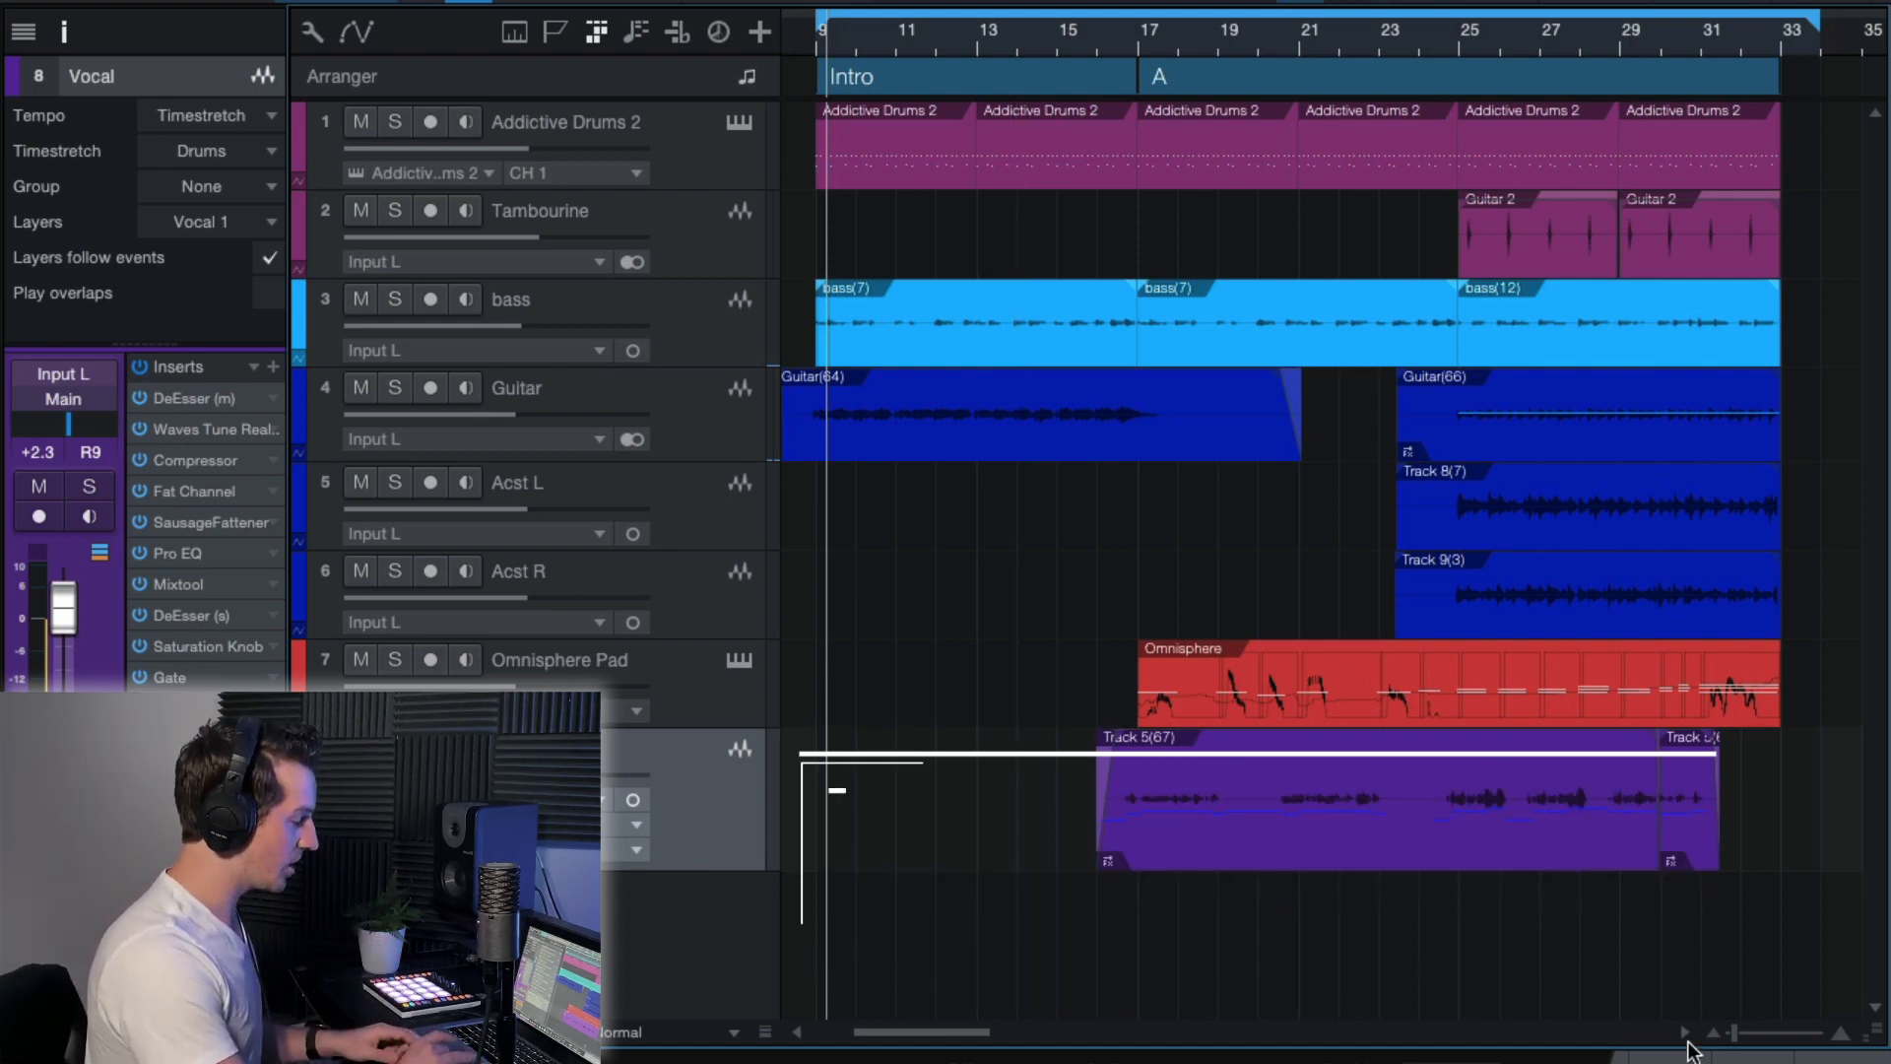
Open the mixer console and hide the track inspector.
click(1840, 1059)
click(1840, 1060)
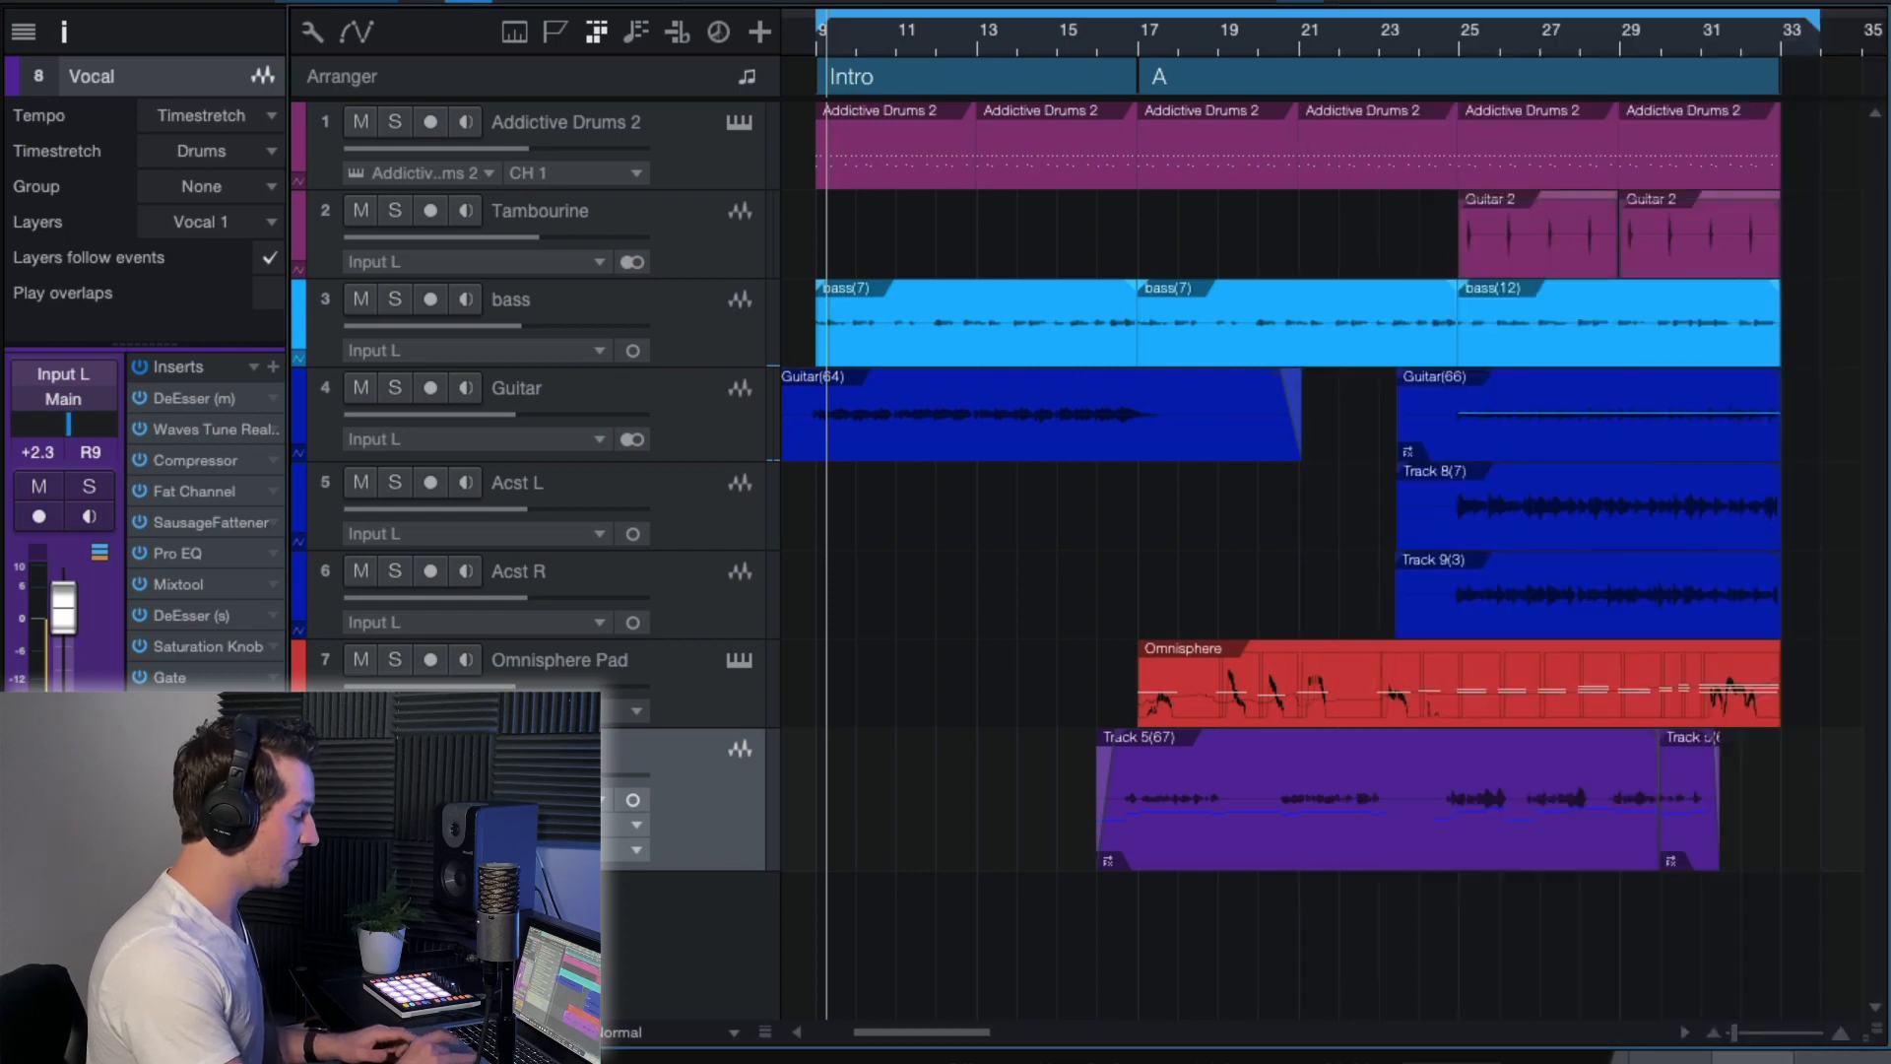
click(1753, 1060)
click(885, 608)
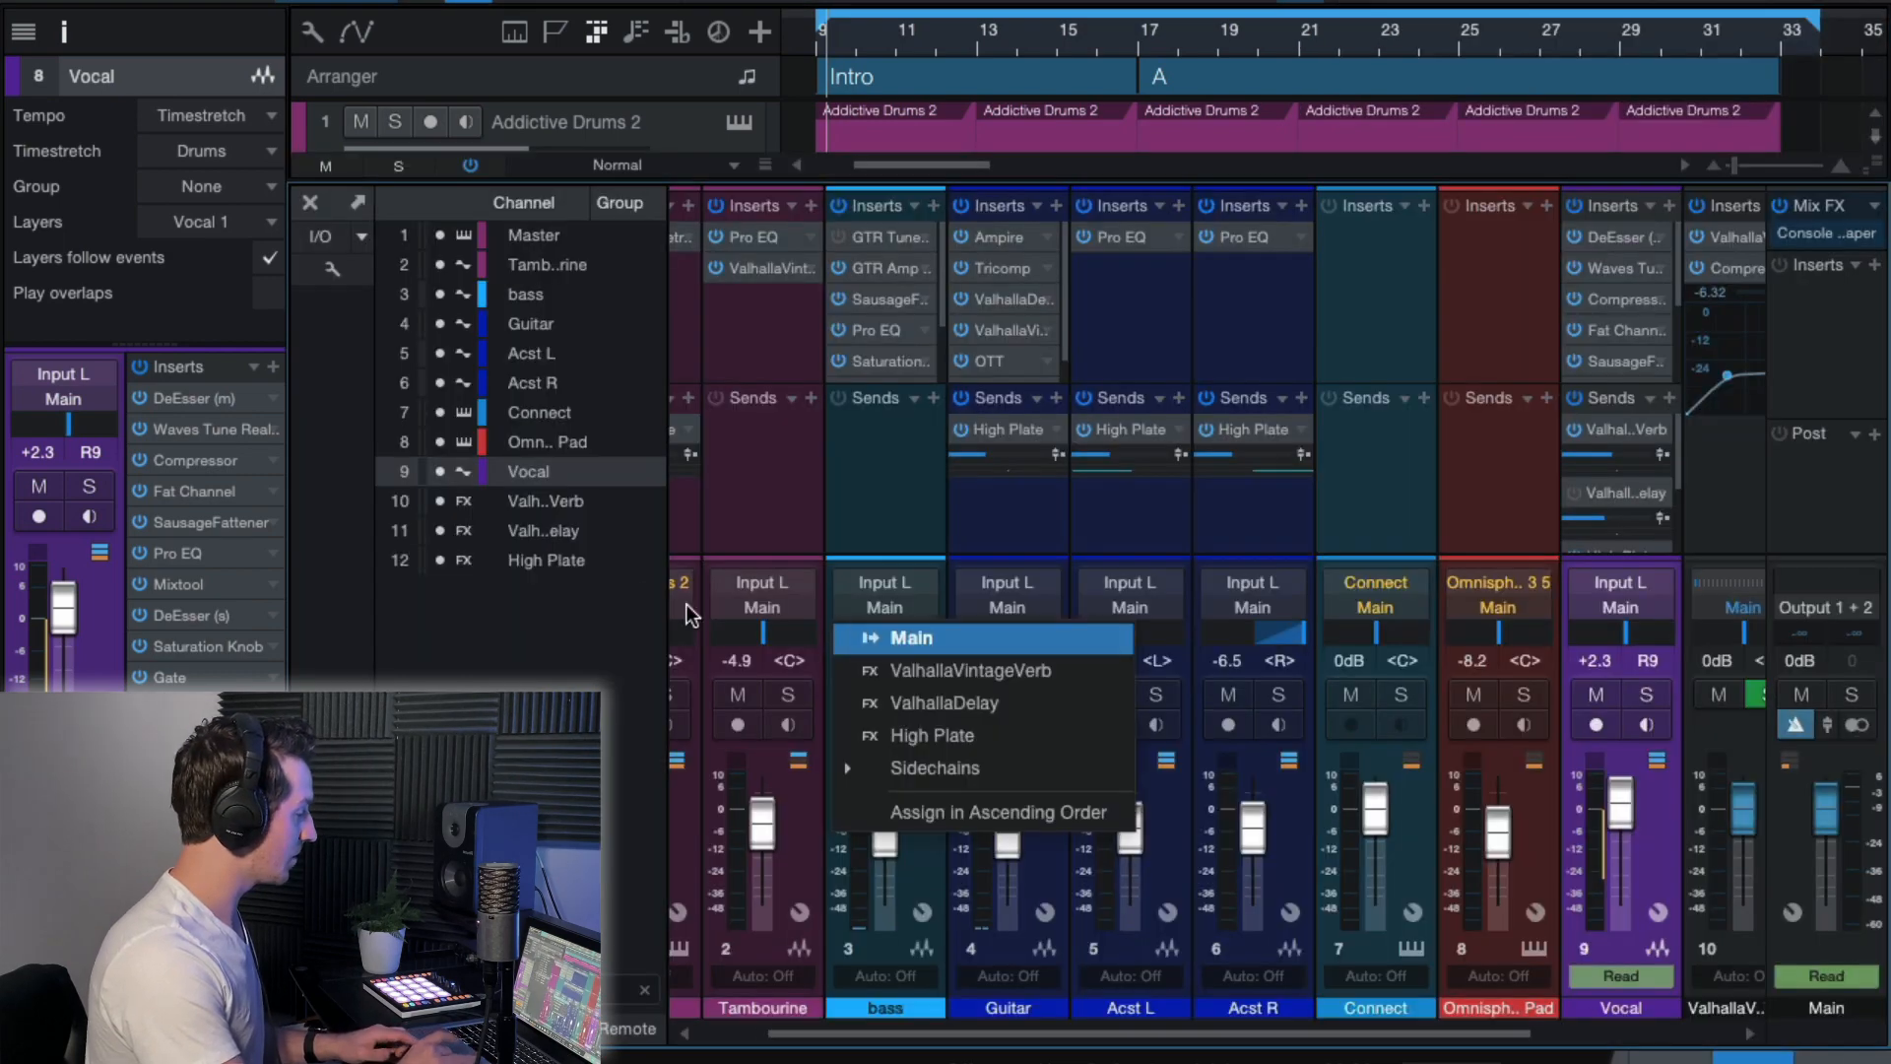
click(83, 41)
click(63, 34)
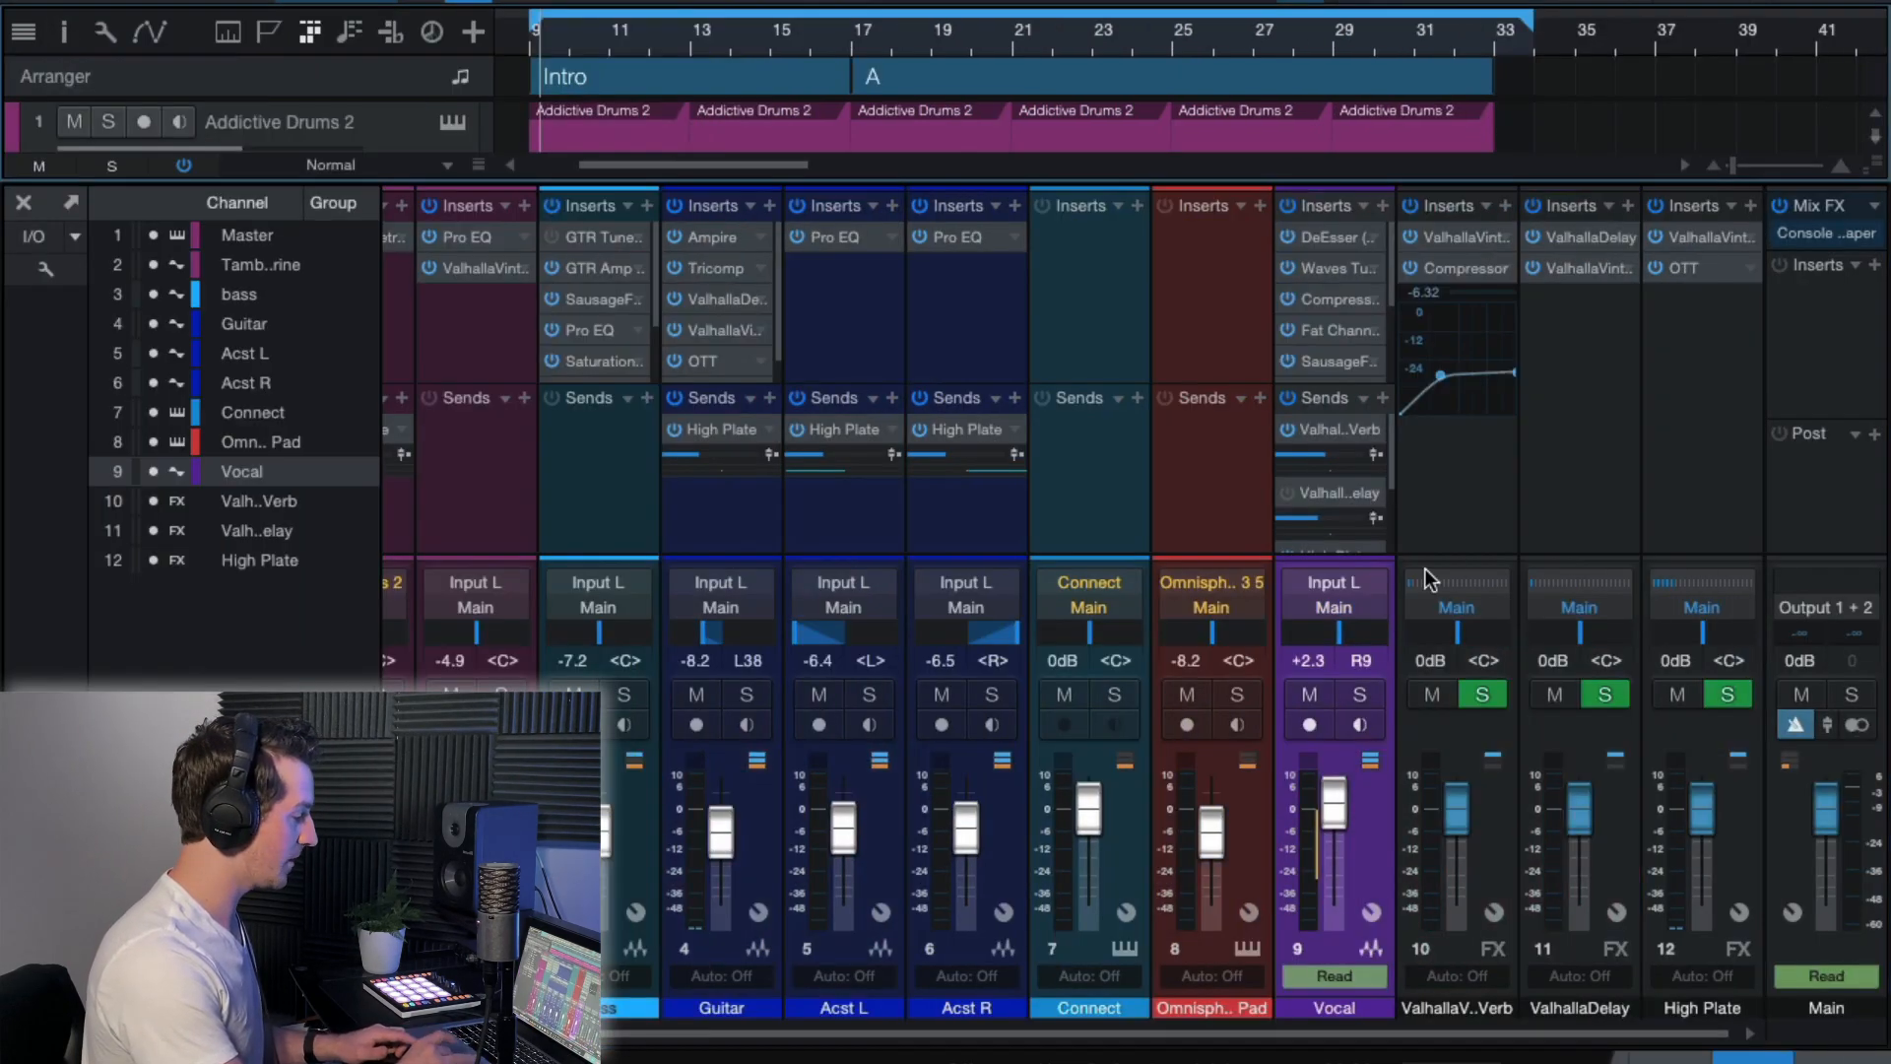
Solo the Vocal channel and play it from just before section A.
click(1359, 896)
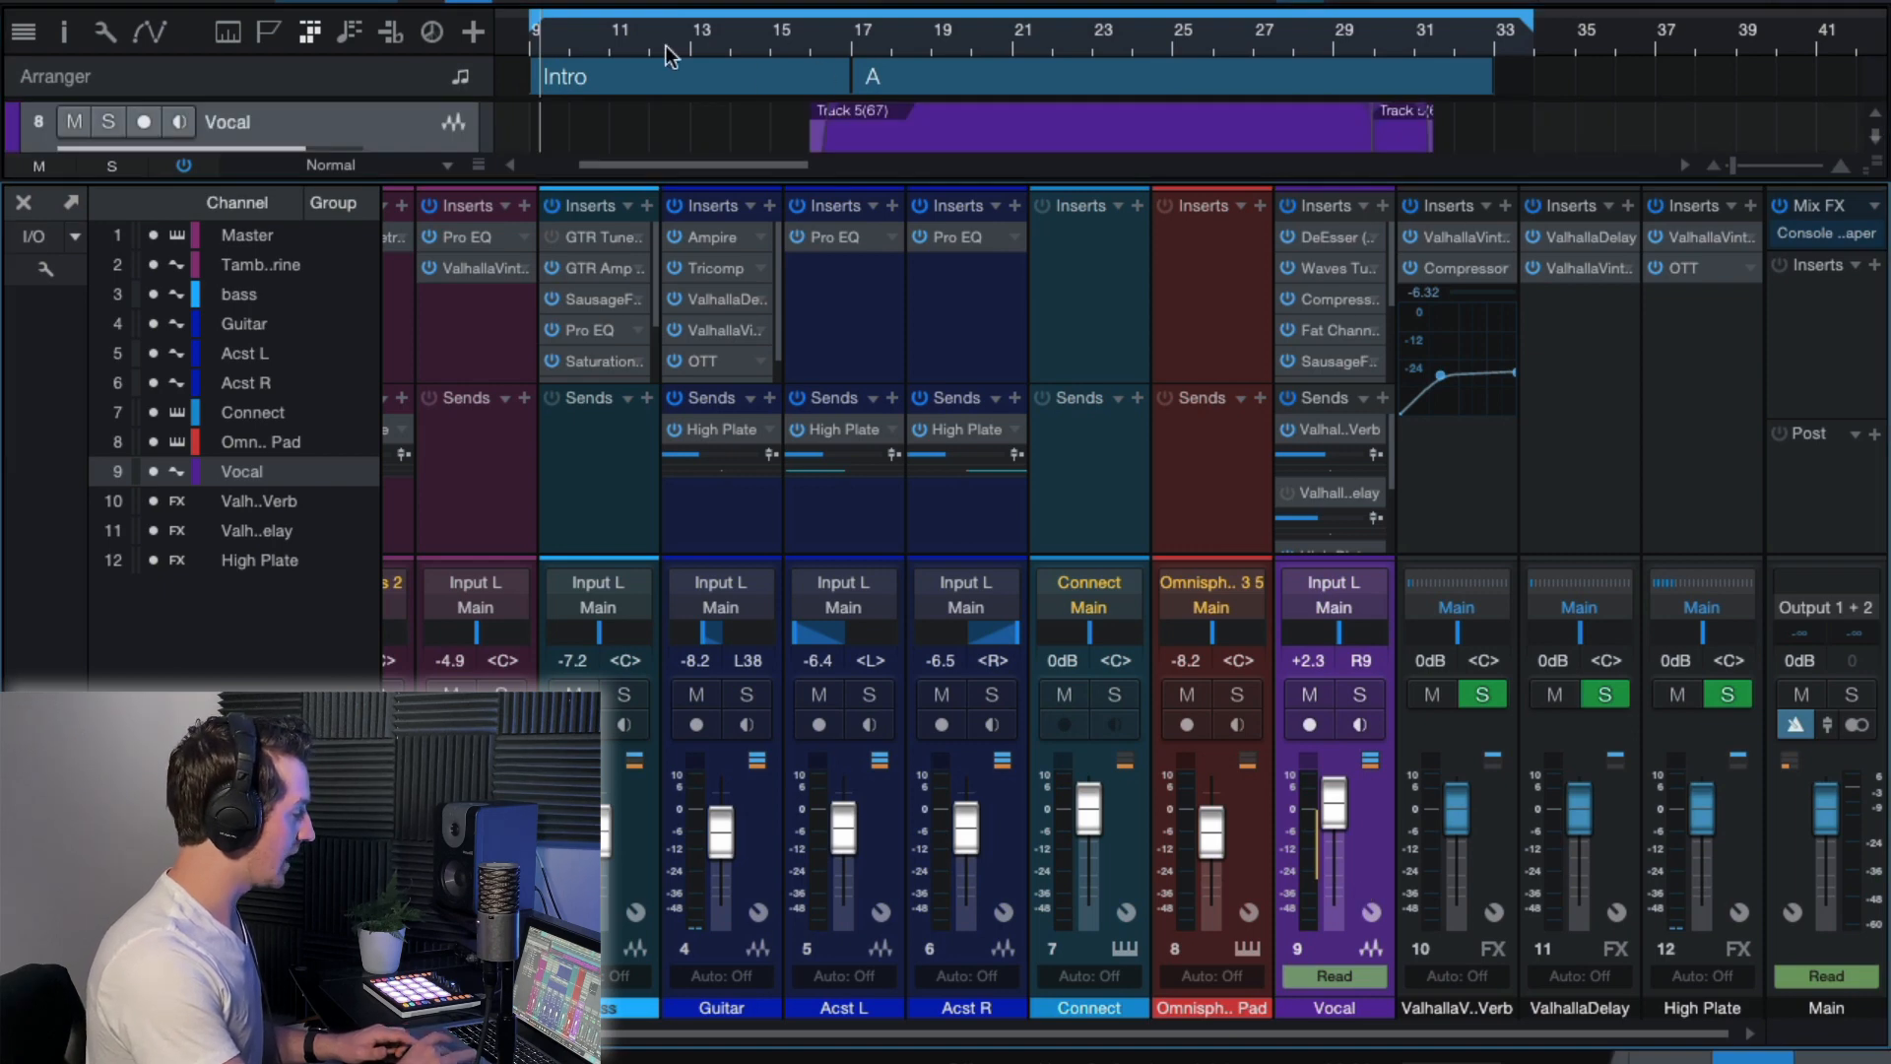
click(832, 31)
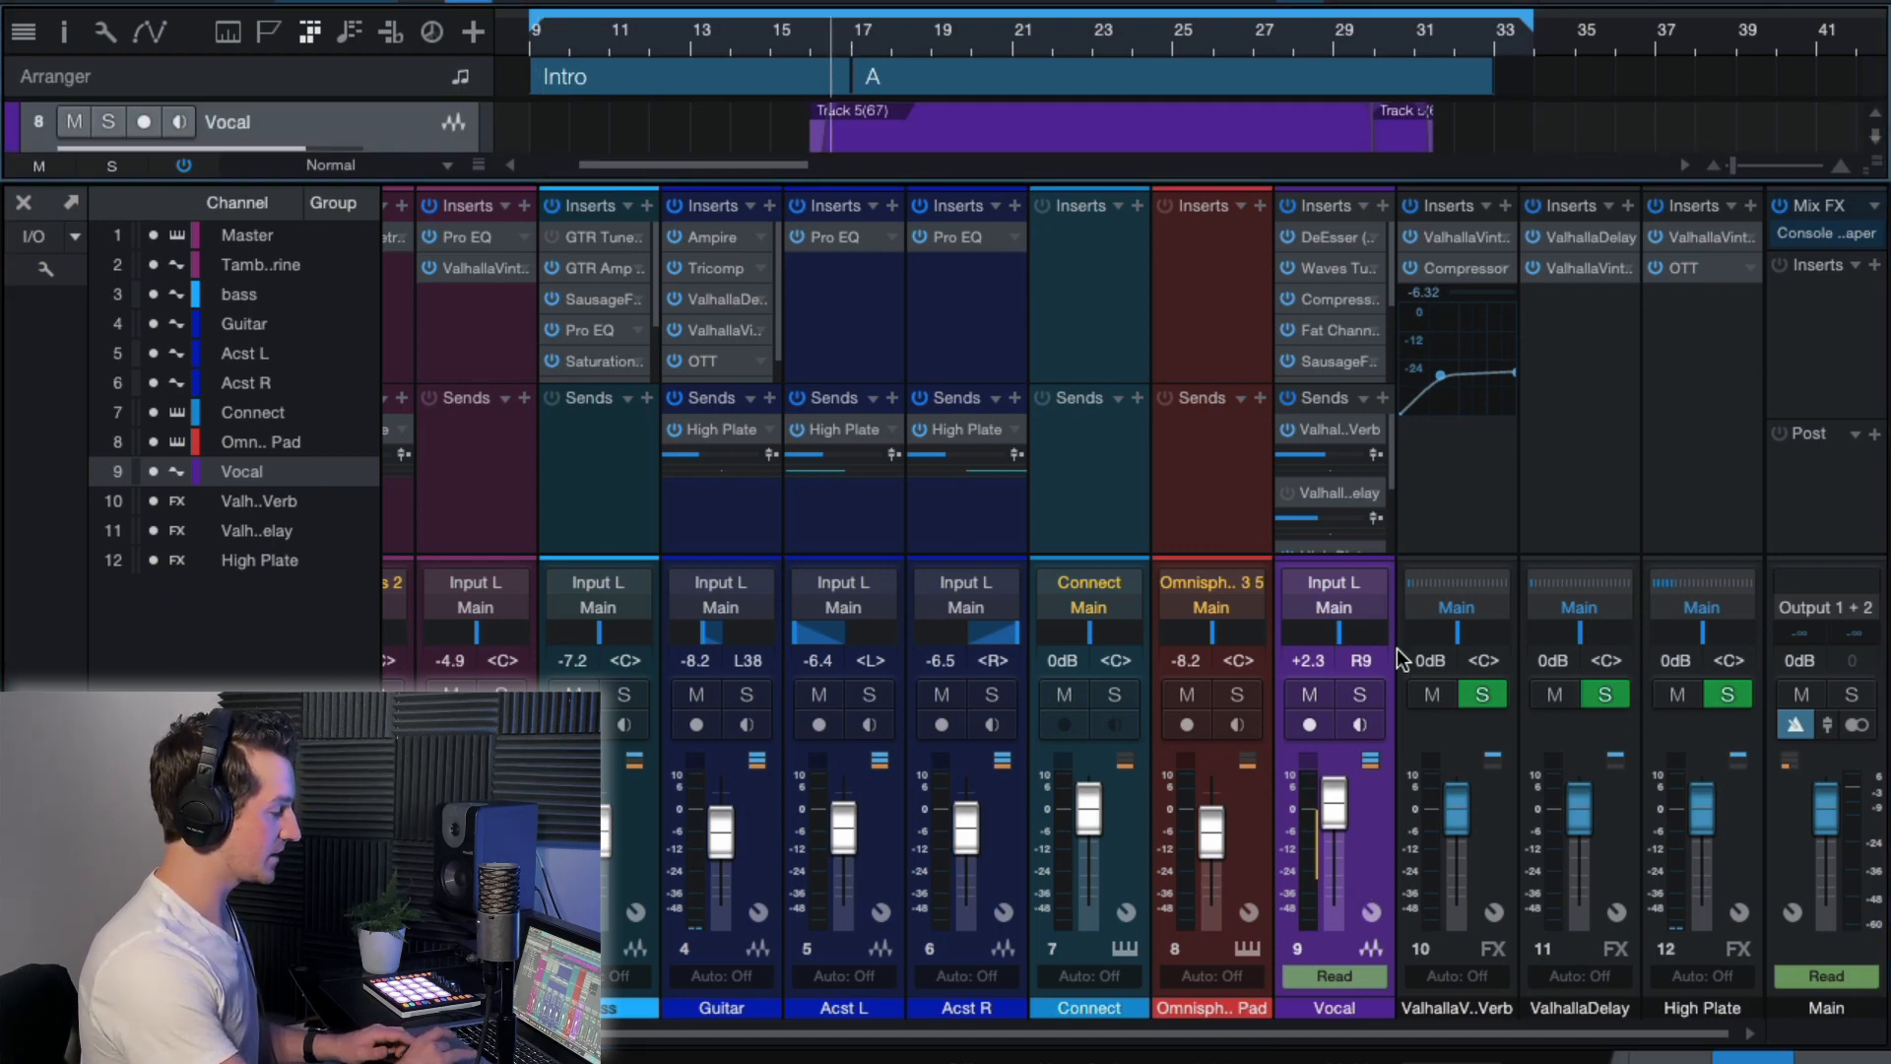
key(s)
key(space)
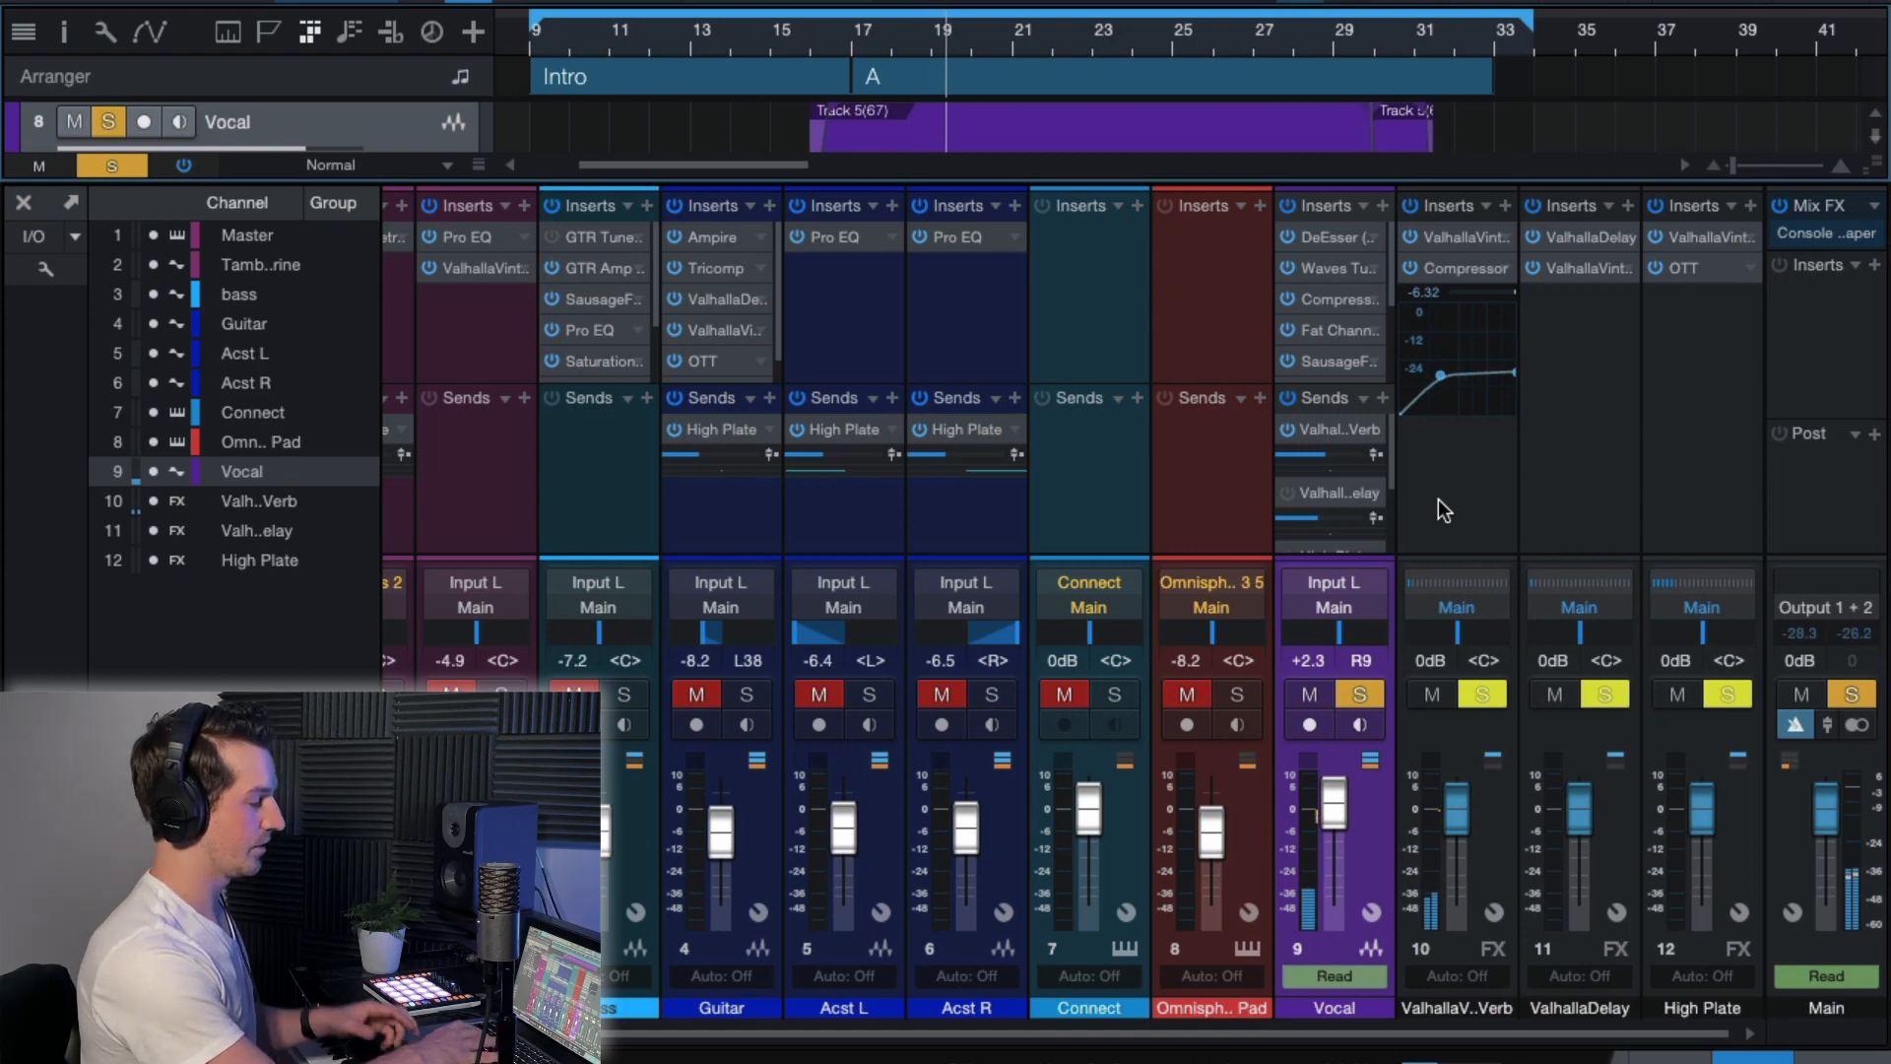
Audition the soloed vocal from just before section A with its ValhallaVintageVerb send bypassed, and re-enable the send.
click(1288, 430)
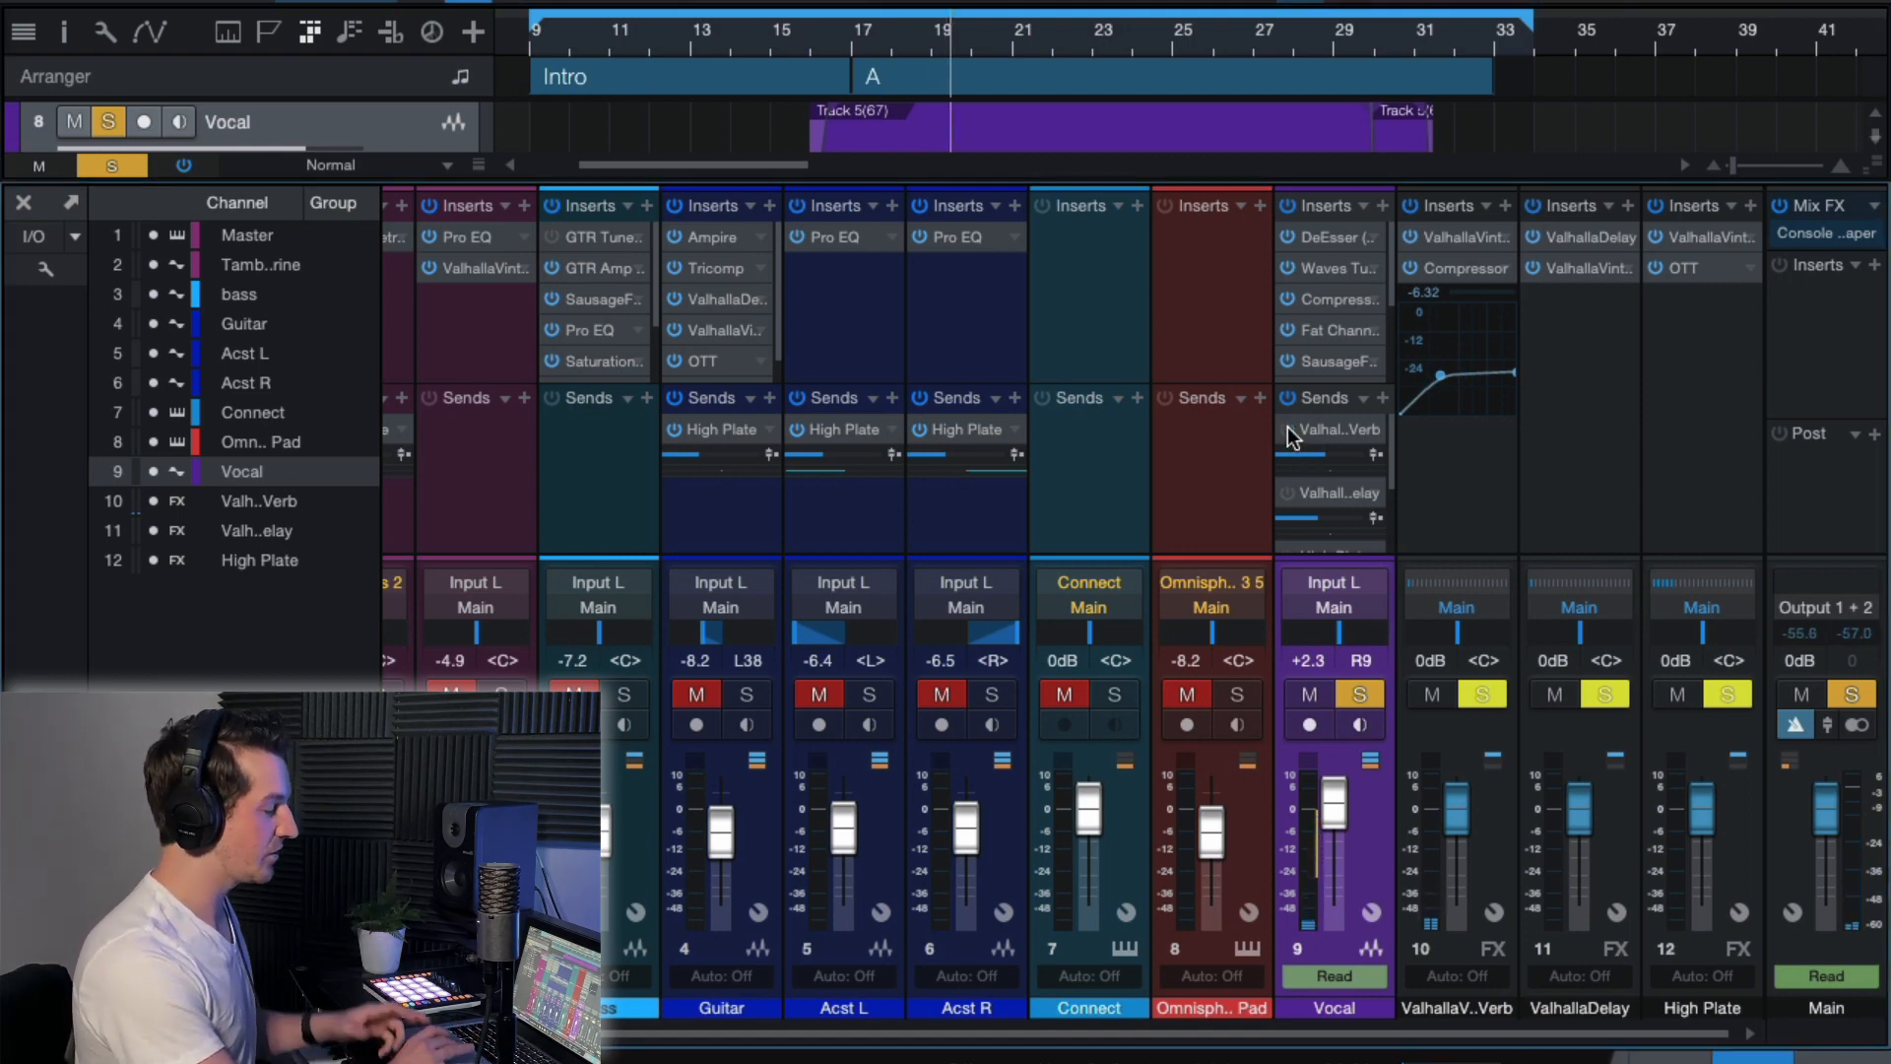
click(845, 30)
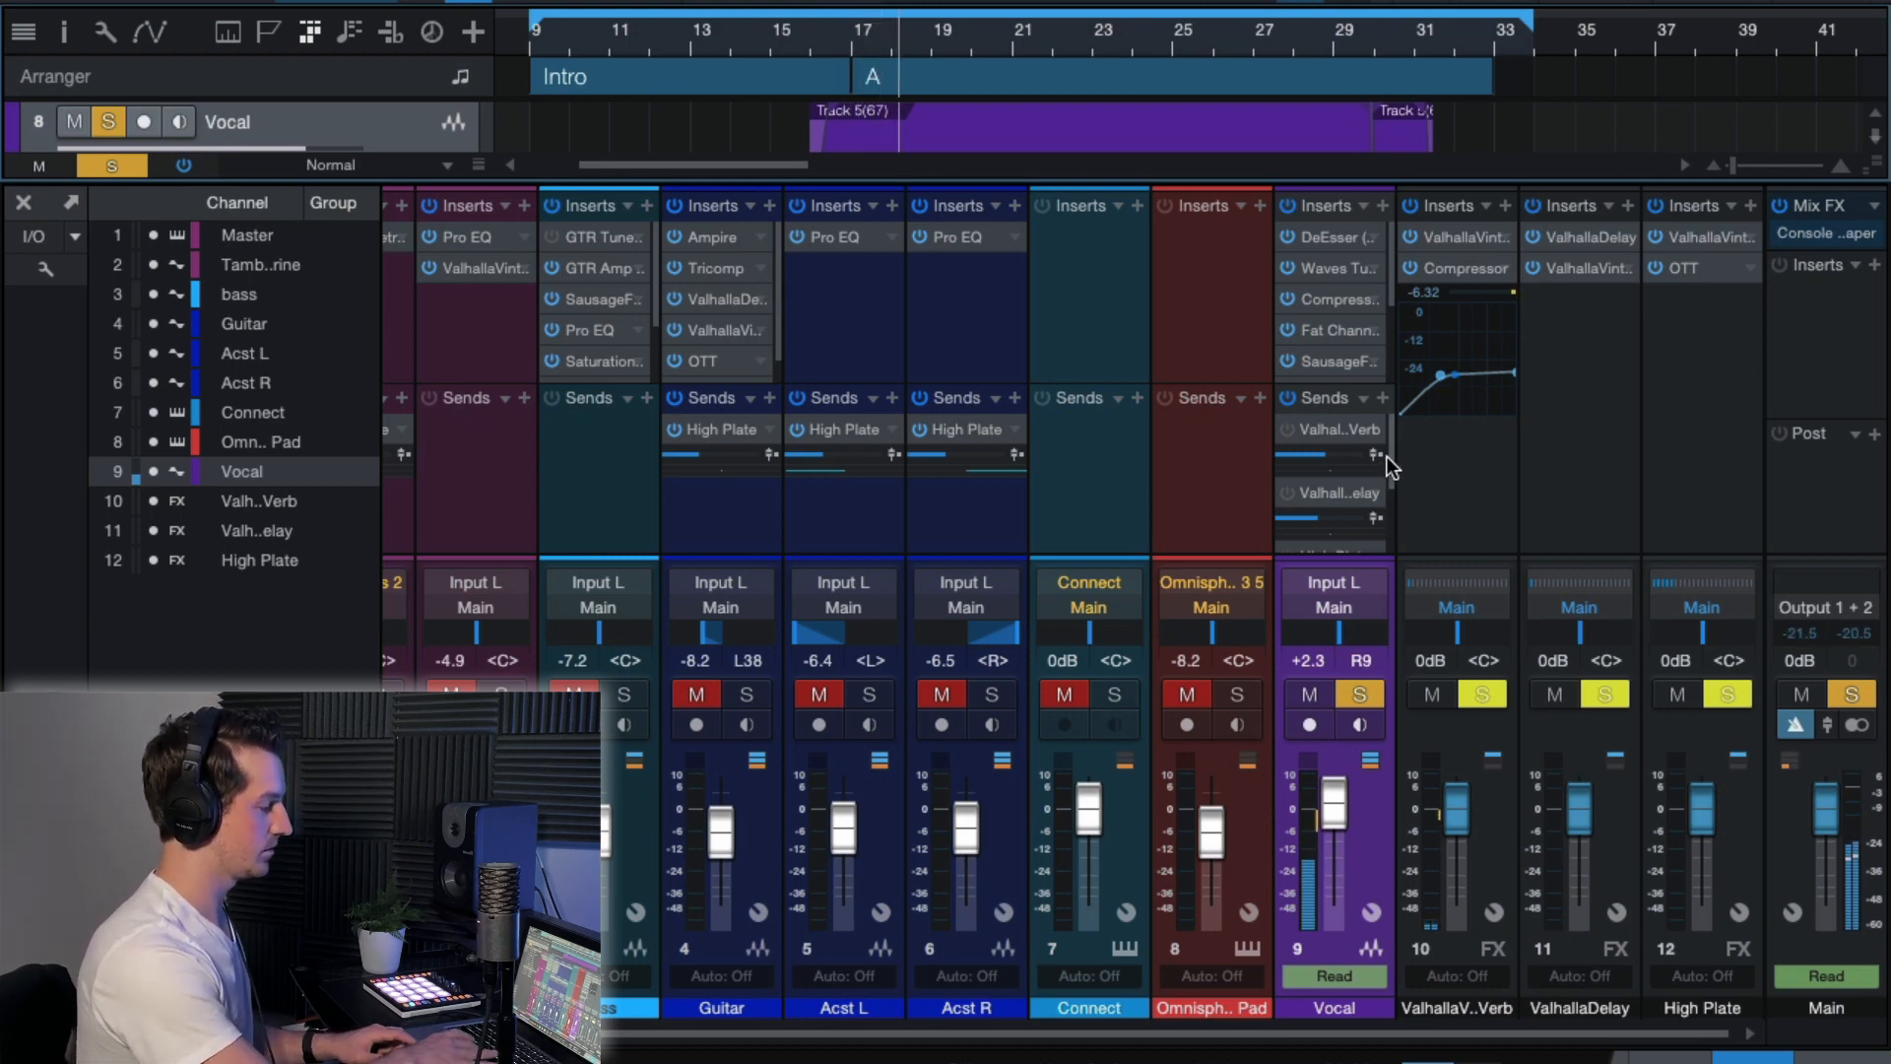
key(space)
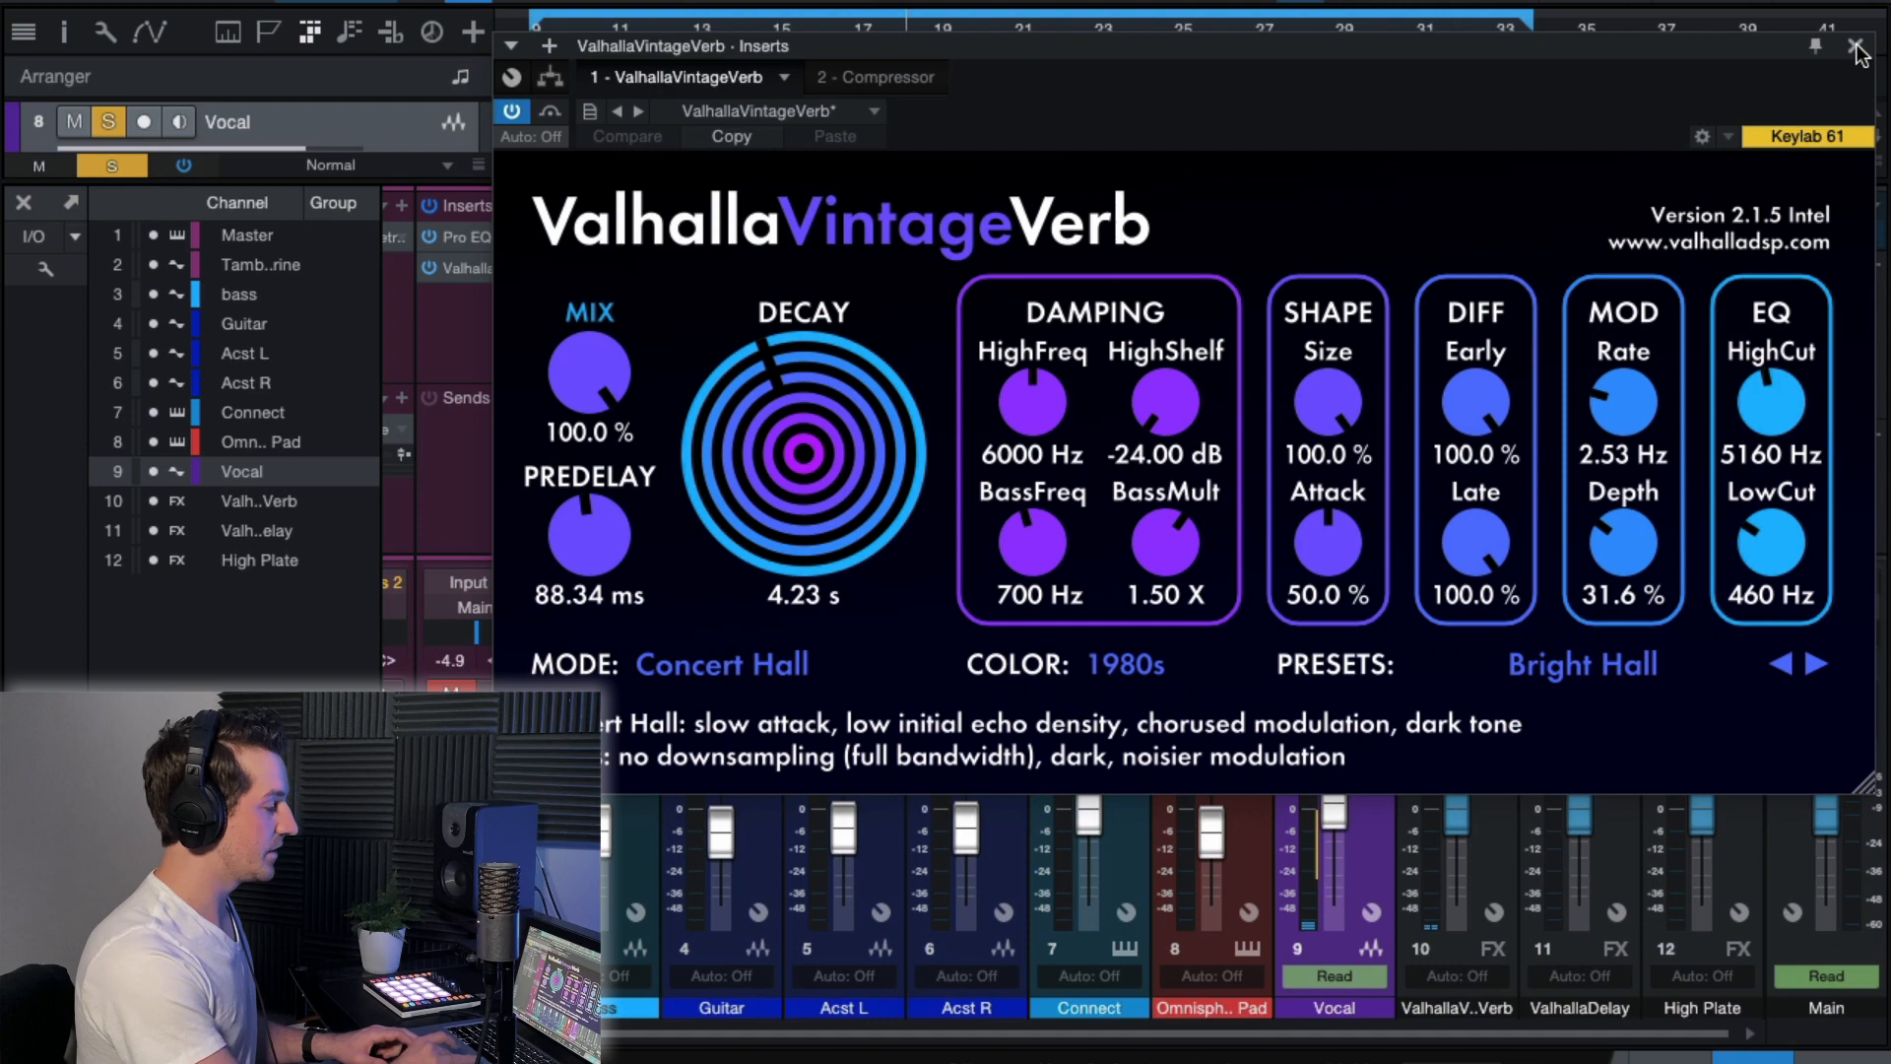
click(1857, 47)
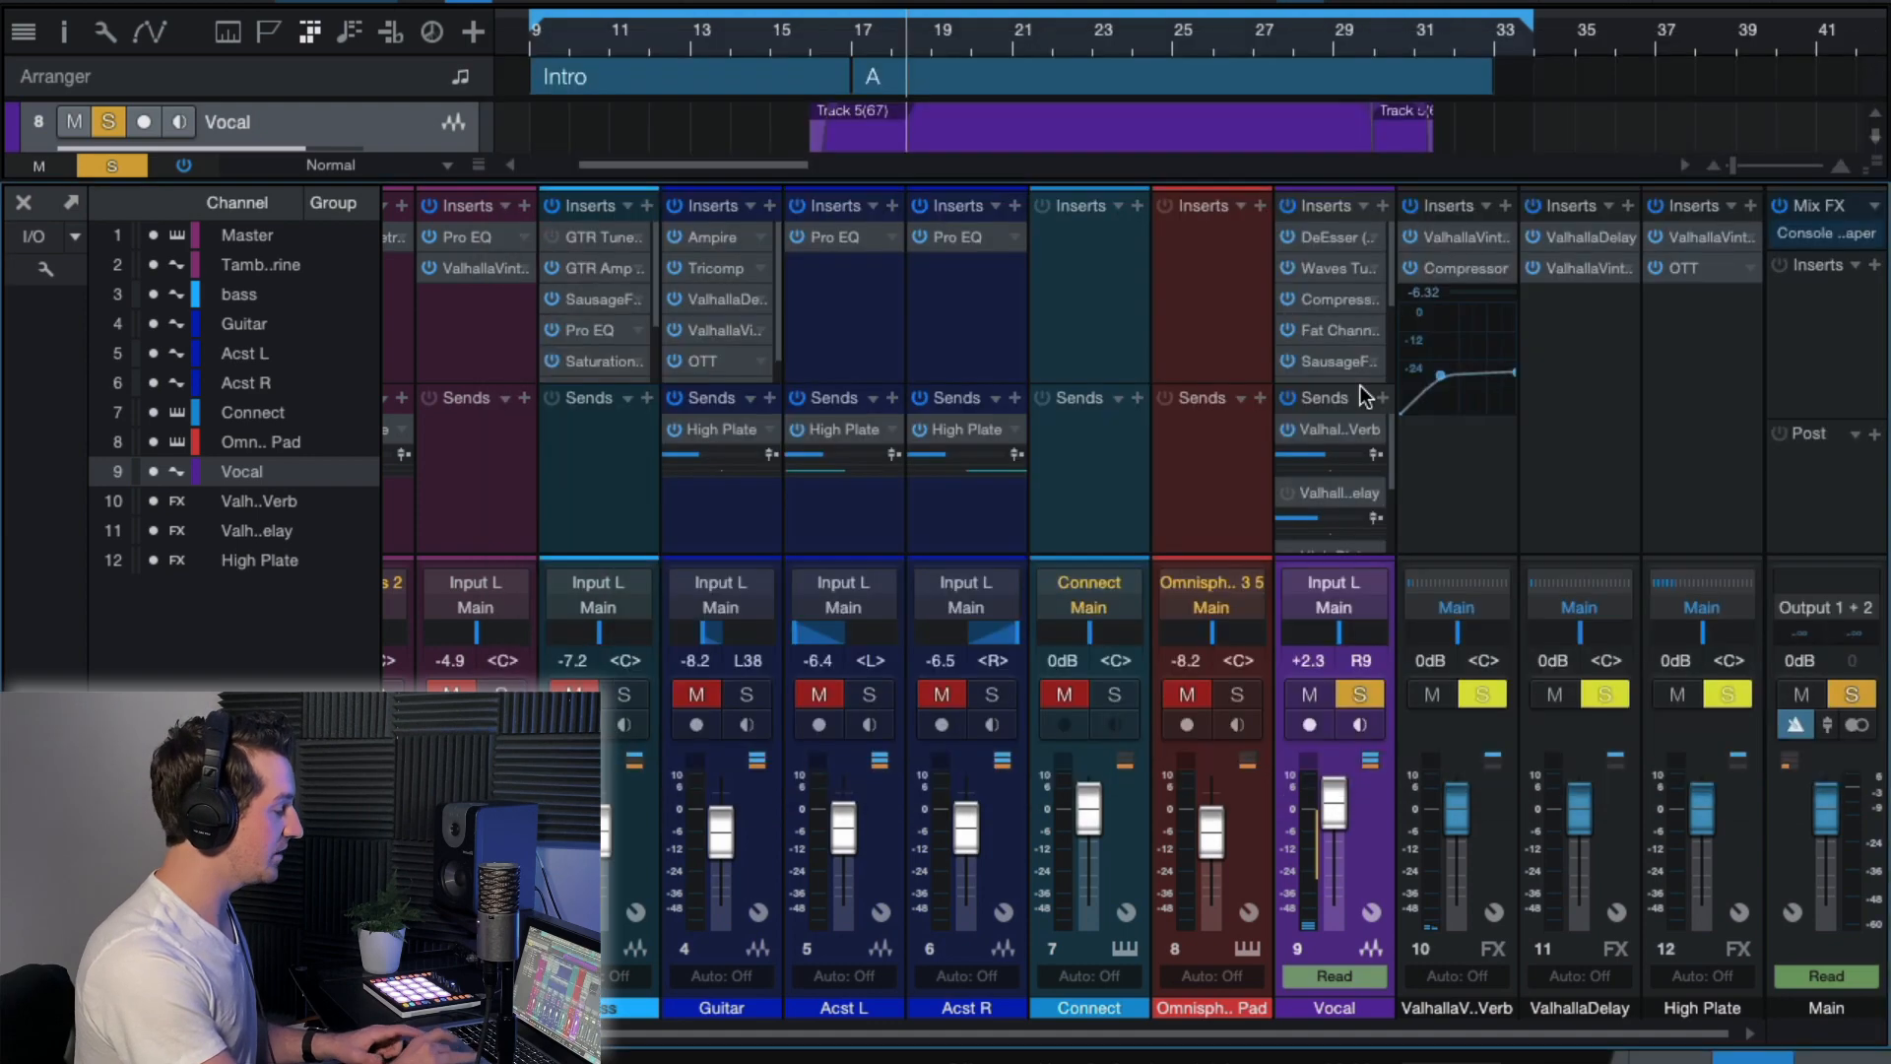
Review the ValhallaVintageVerb settings on the reverb FX channel and replay the vocal with reverb from just before section A.
click(1479, 244)
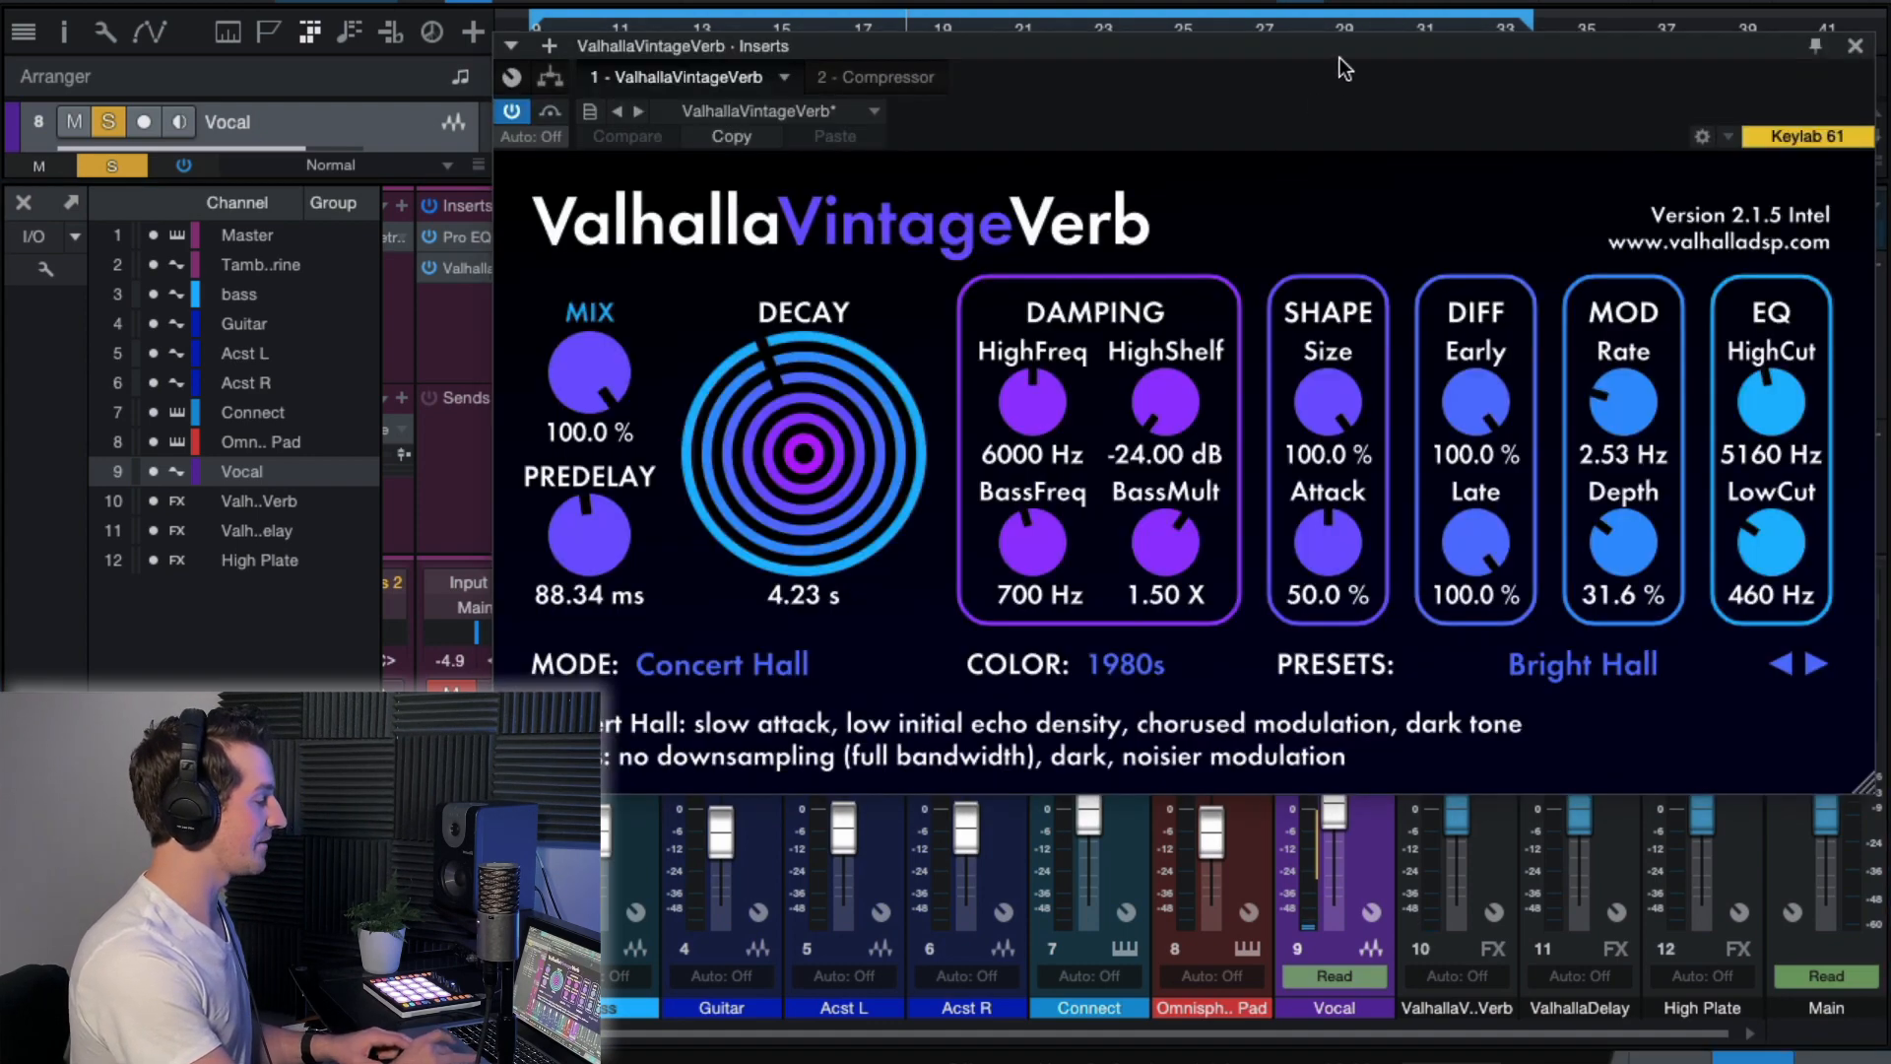
drag(1340, 58, 1338, 16)
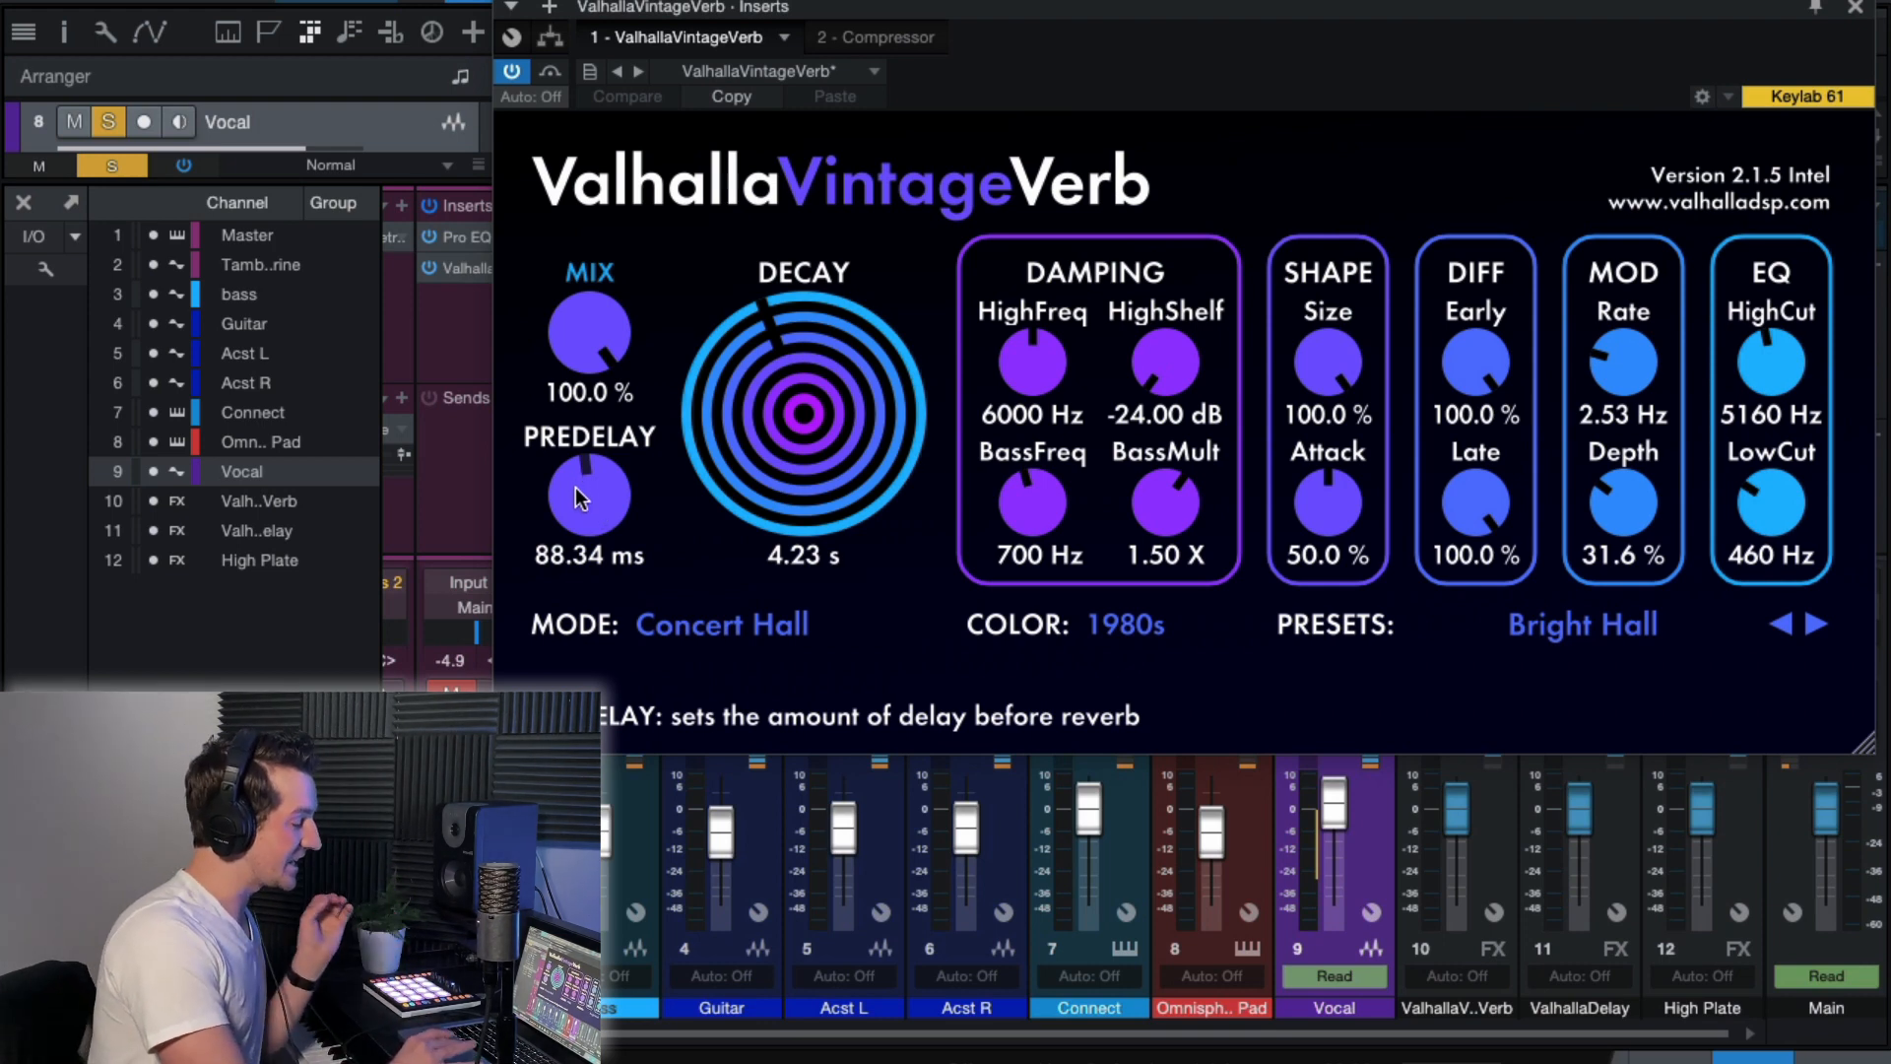
click(1856, 10)
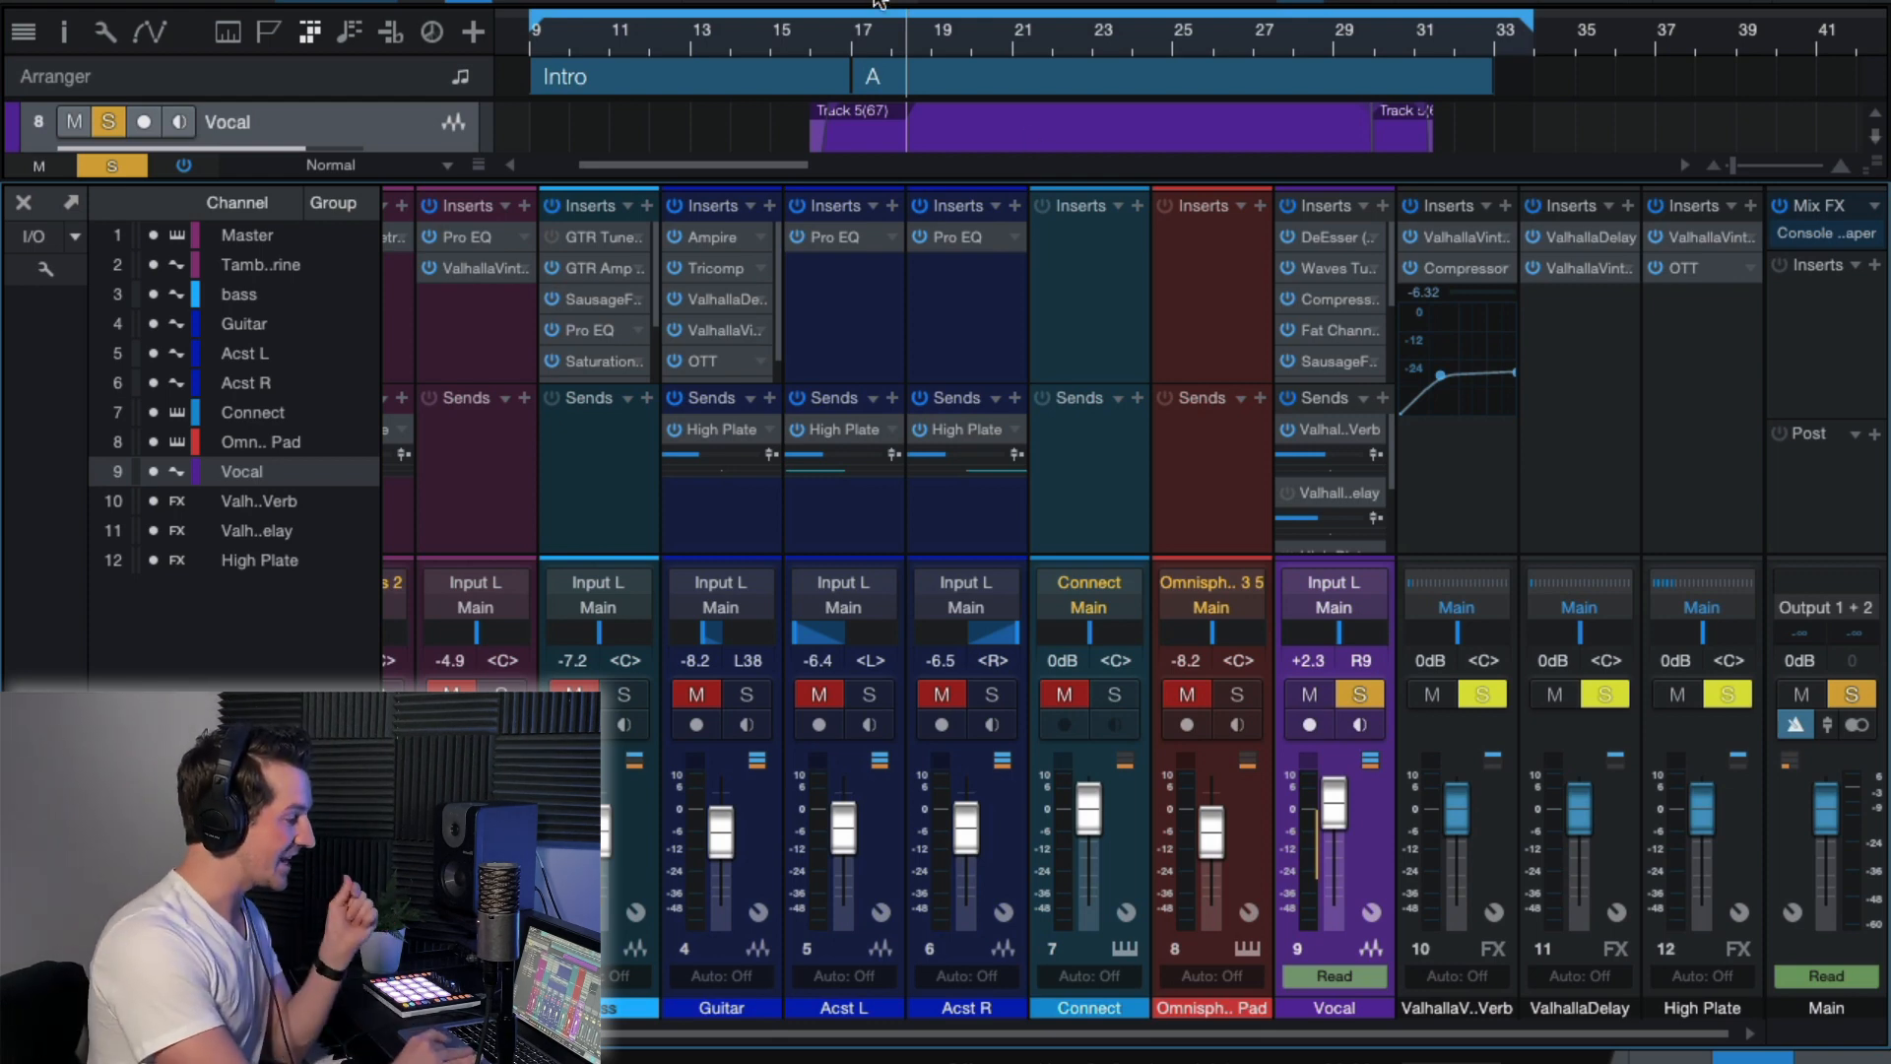
click(840, 42)
key(space)
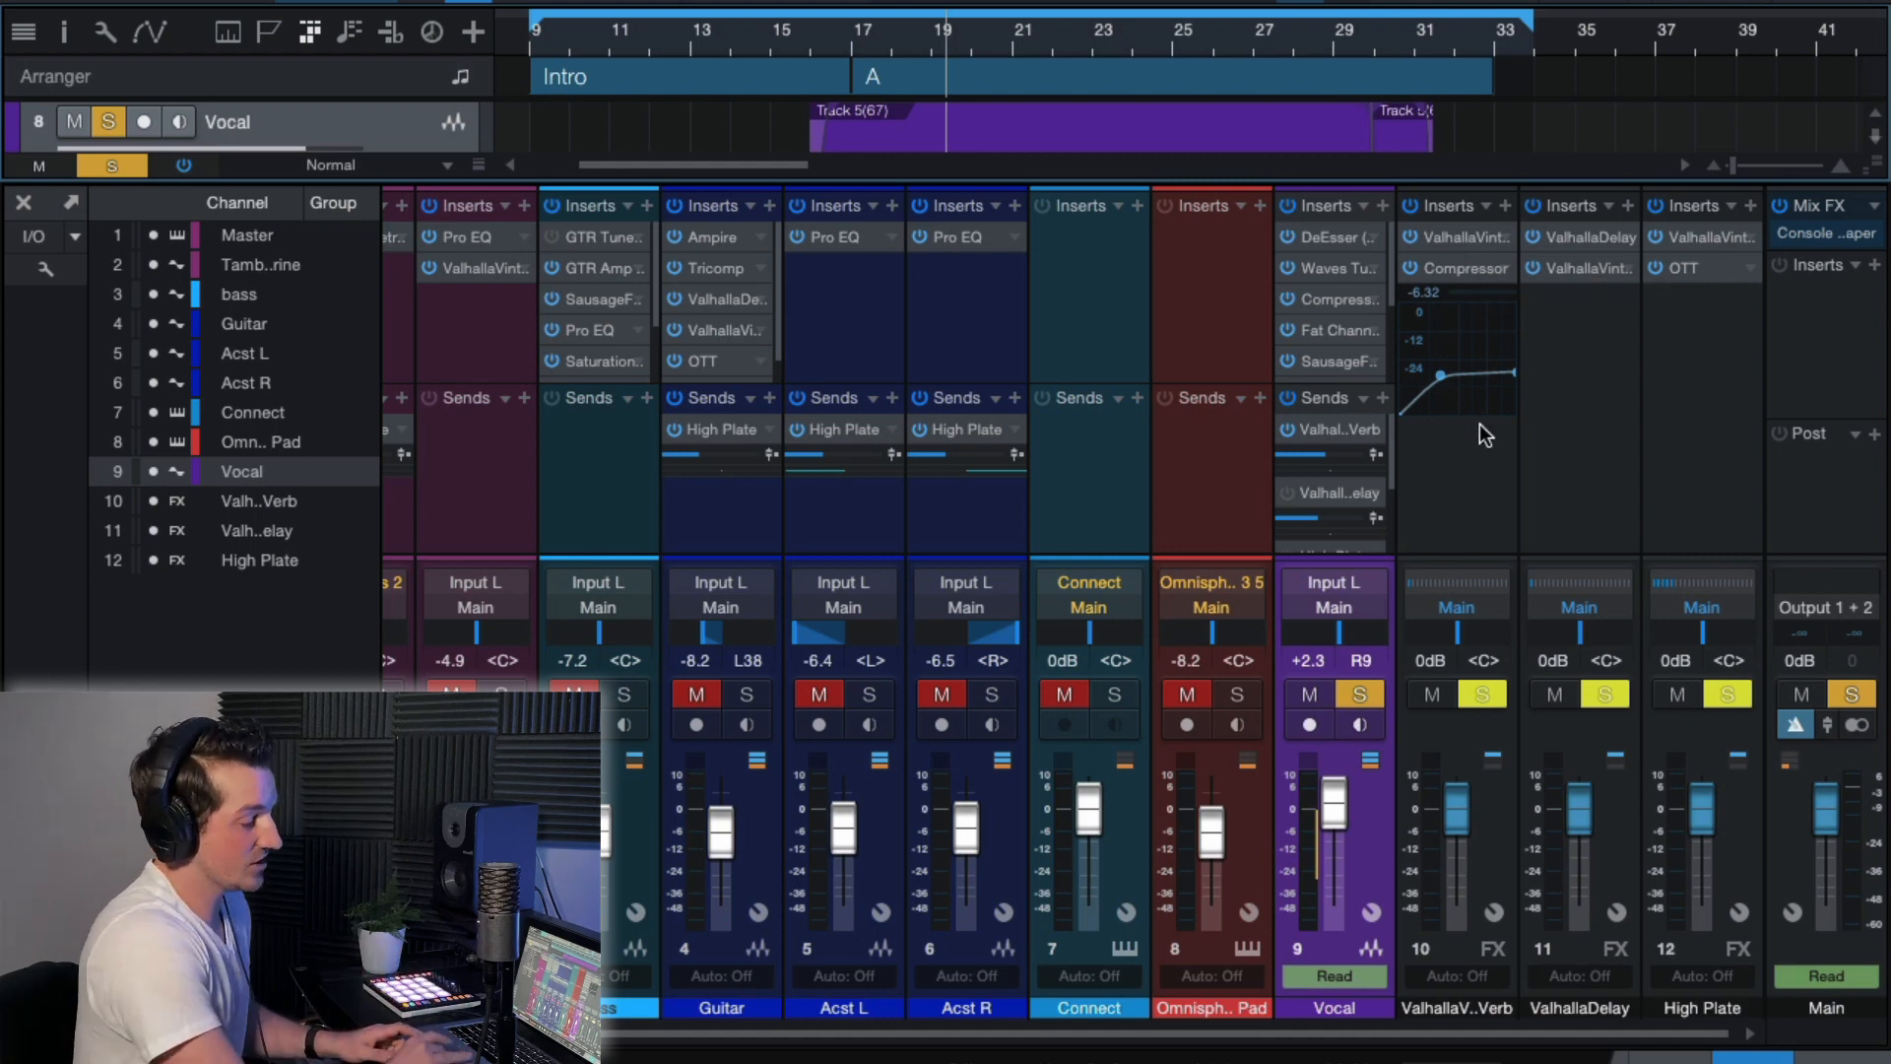
Open ValhallaVintageVerb on the reverb FX channel and raise its predelay to 500 ms.
click(1478, 491)
click(1456, 237)
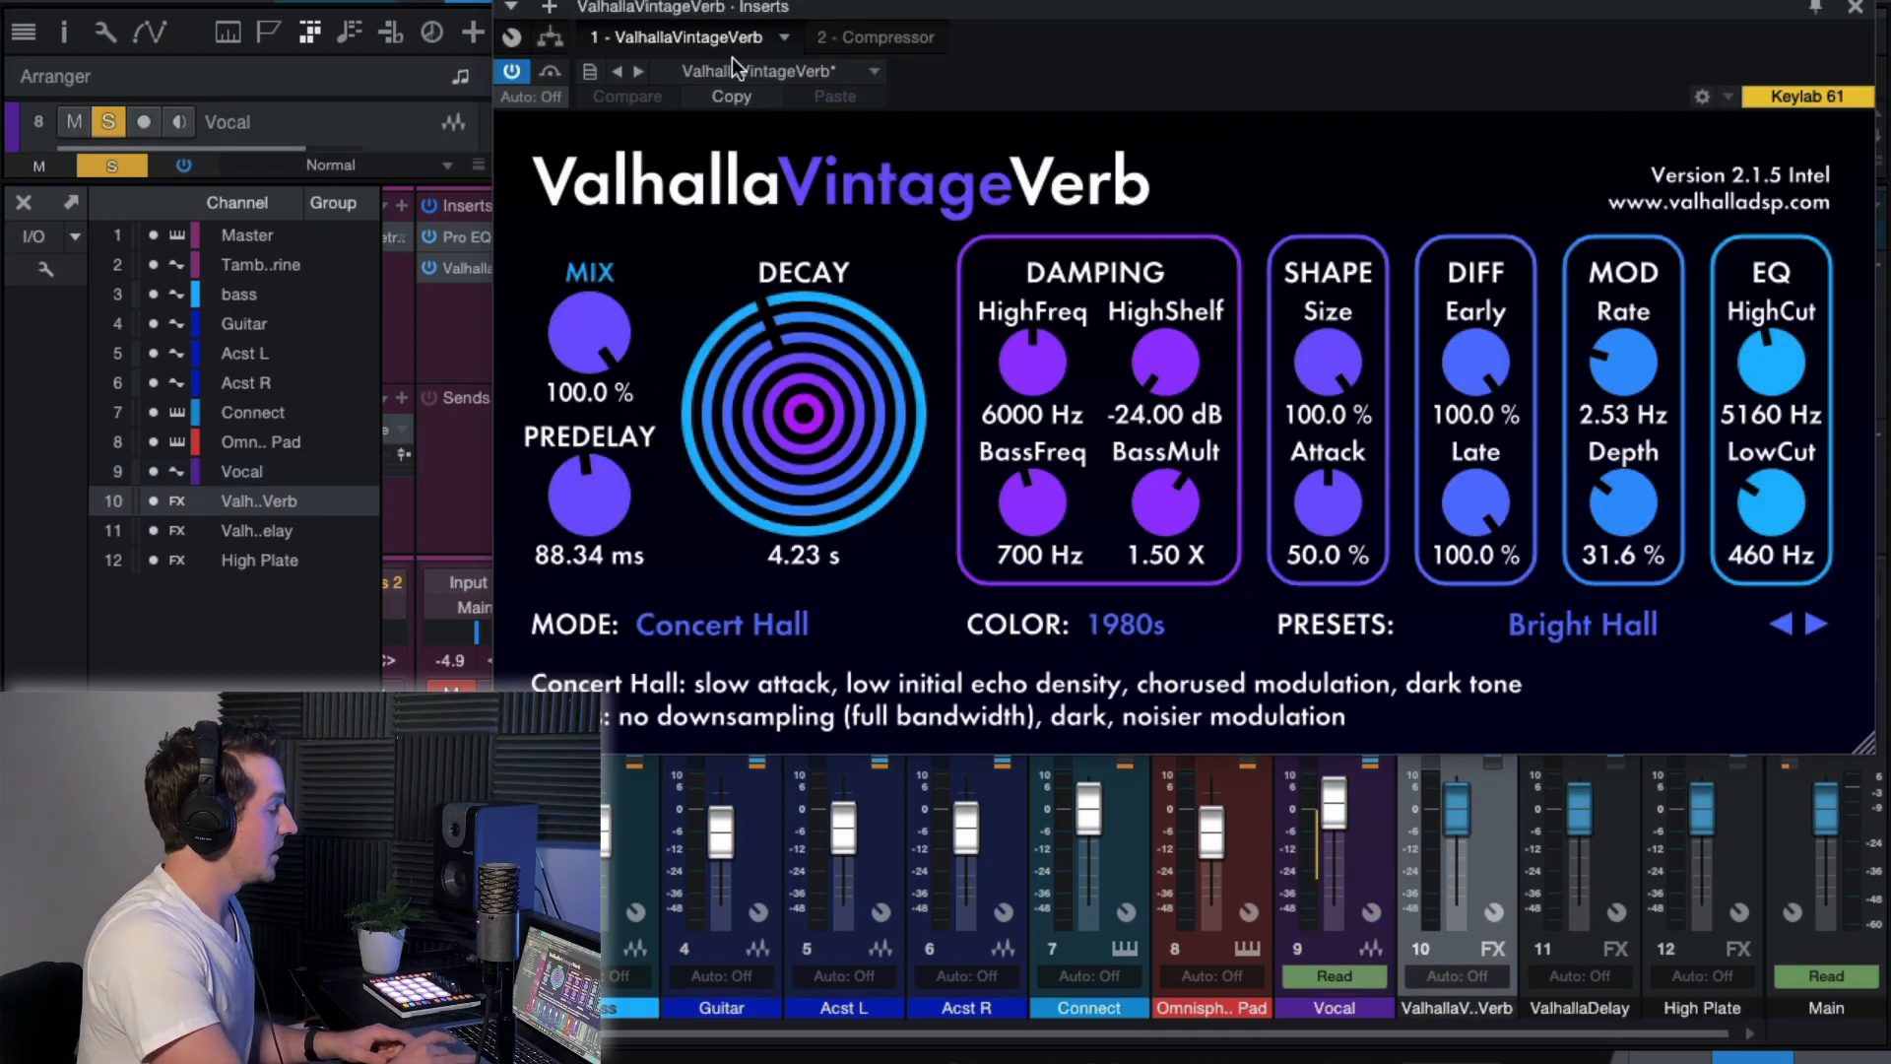
drag(1027, 41, 1030, 225)
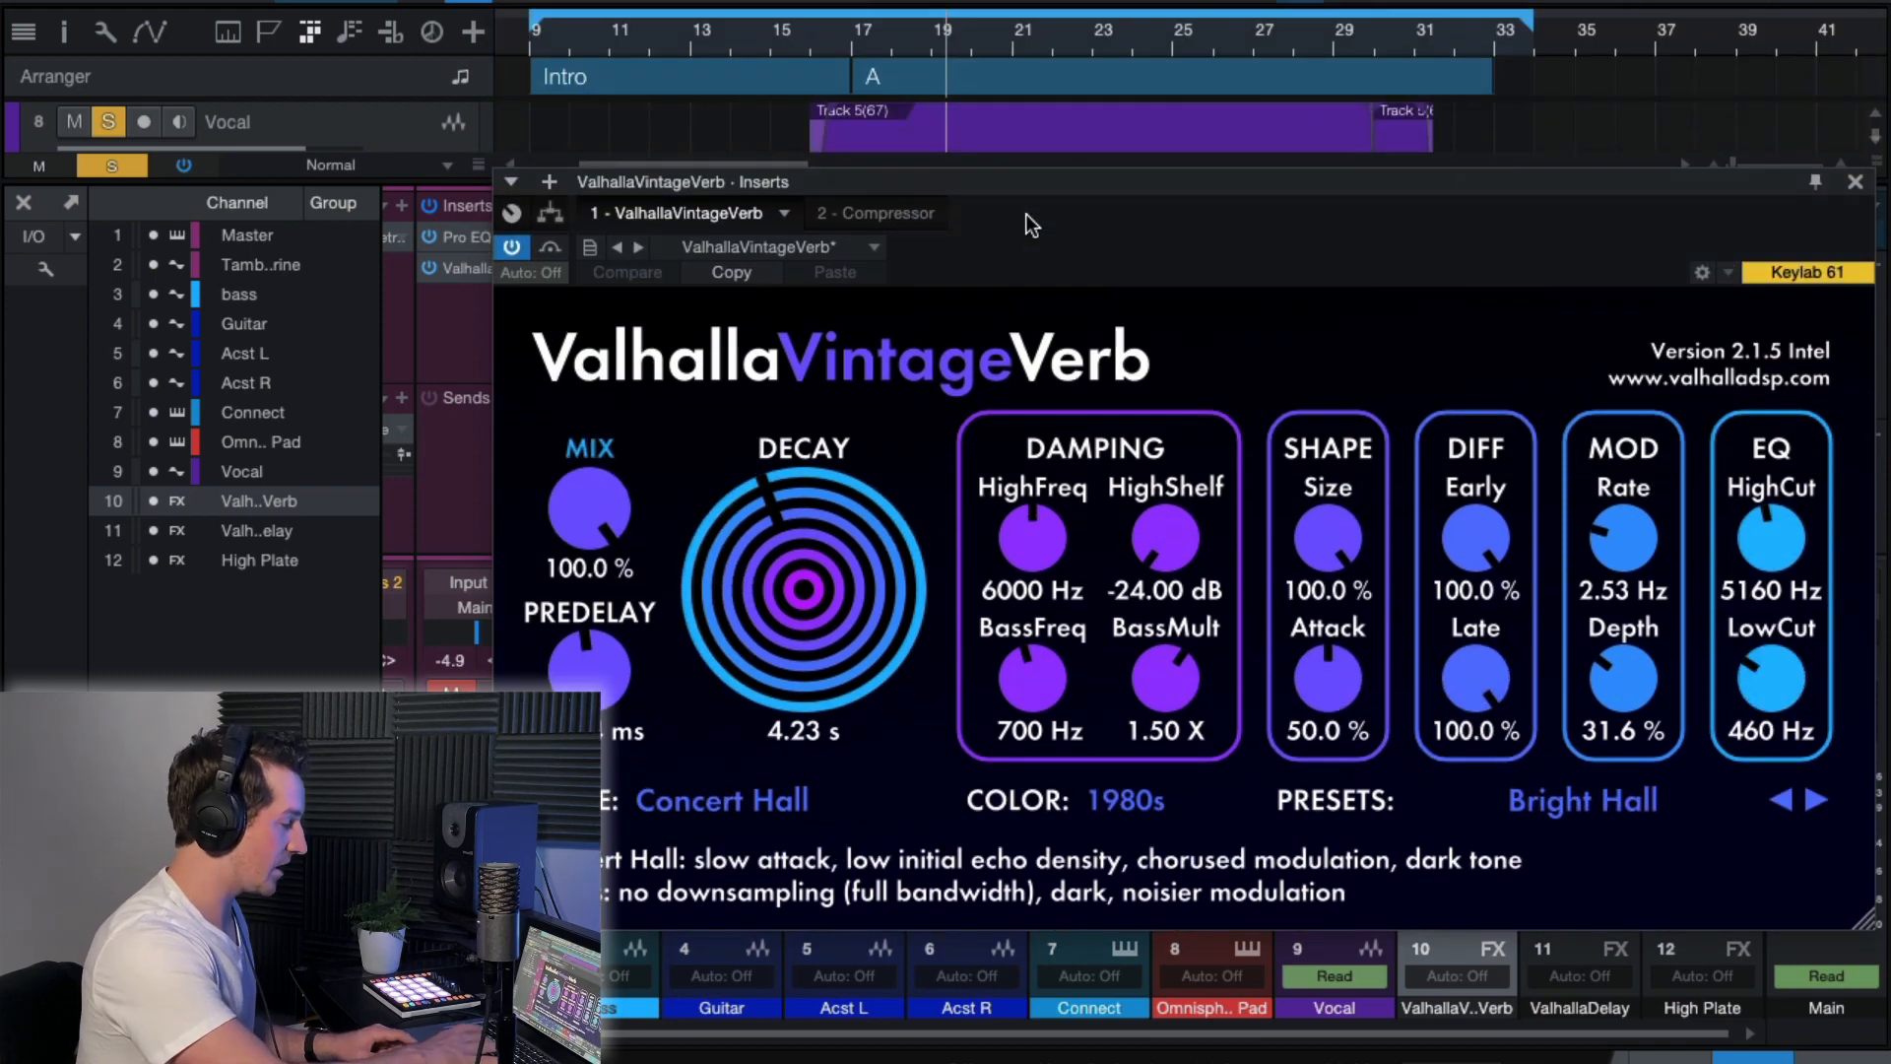
drag(580, 683, 580, 674)
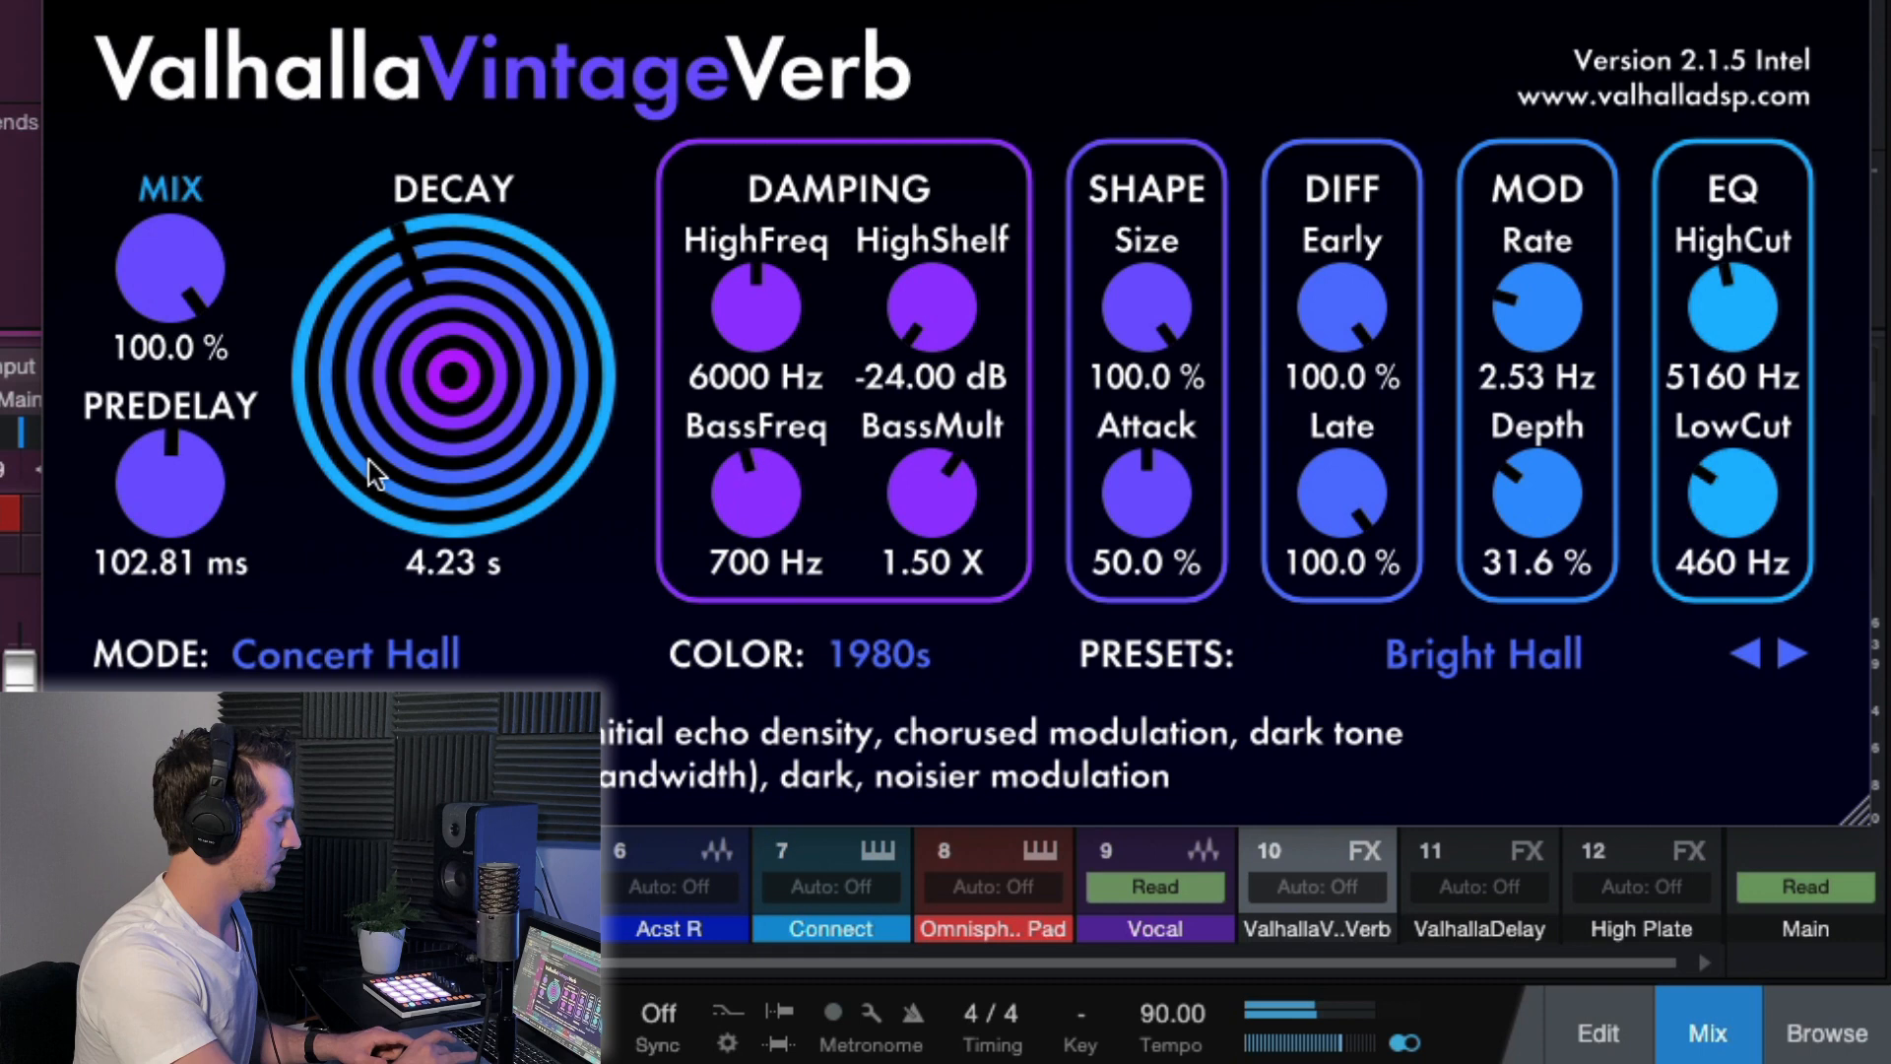
double_click(157, 506)
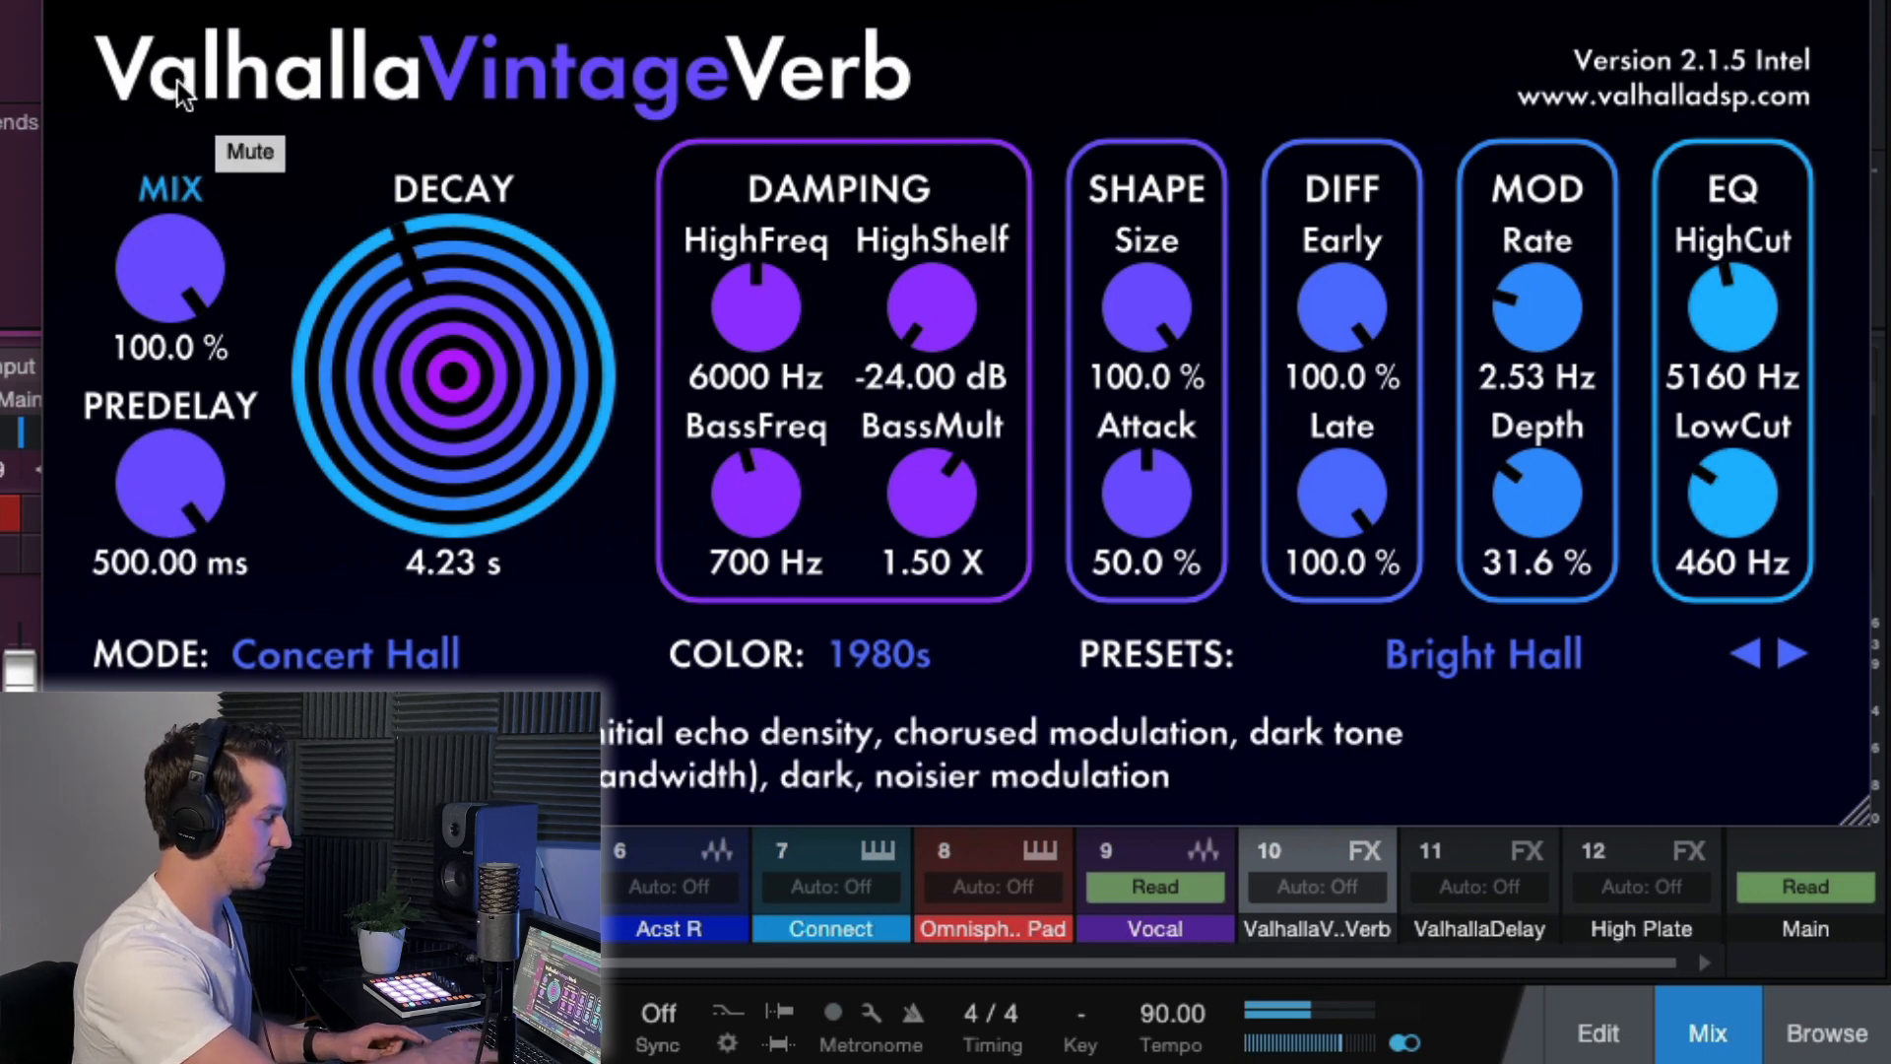
Lower the ValhallaVintageVerb predelay to 0 ms and close the plug-in window.
drag(240, 487, 197, 650)
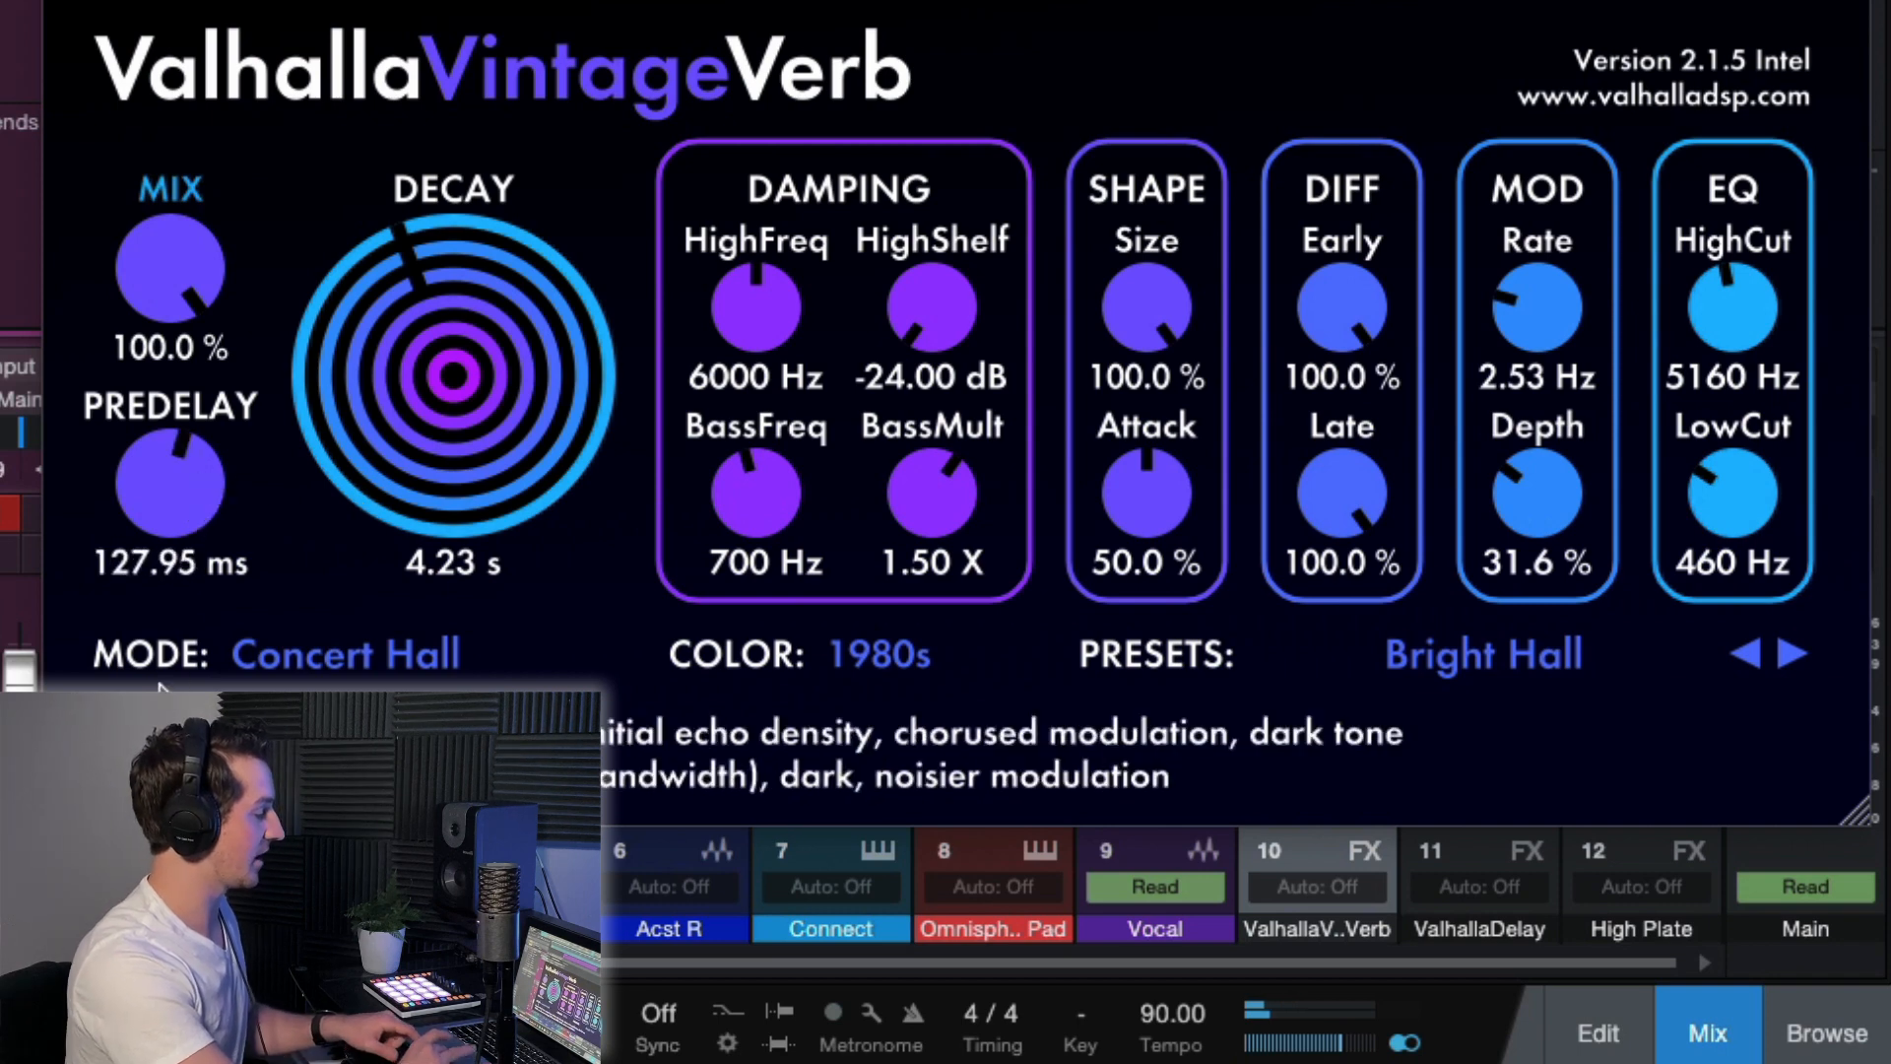
drag(158, 464, 160, 597)
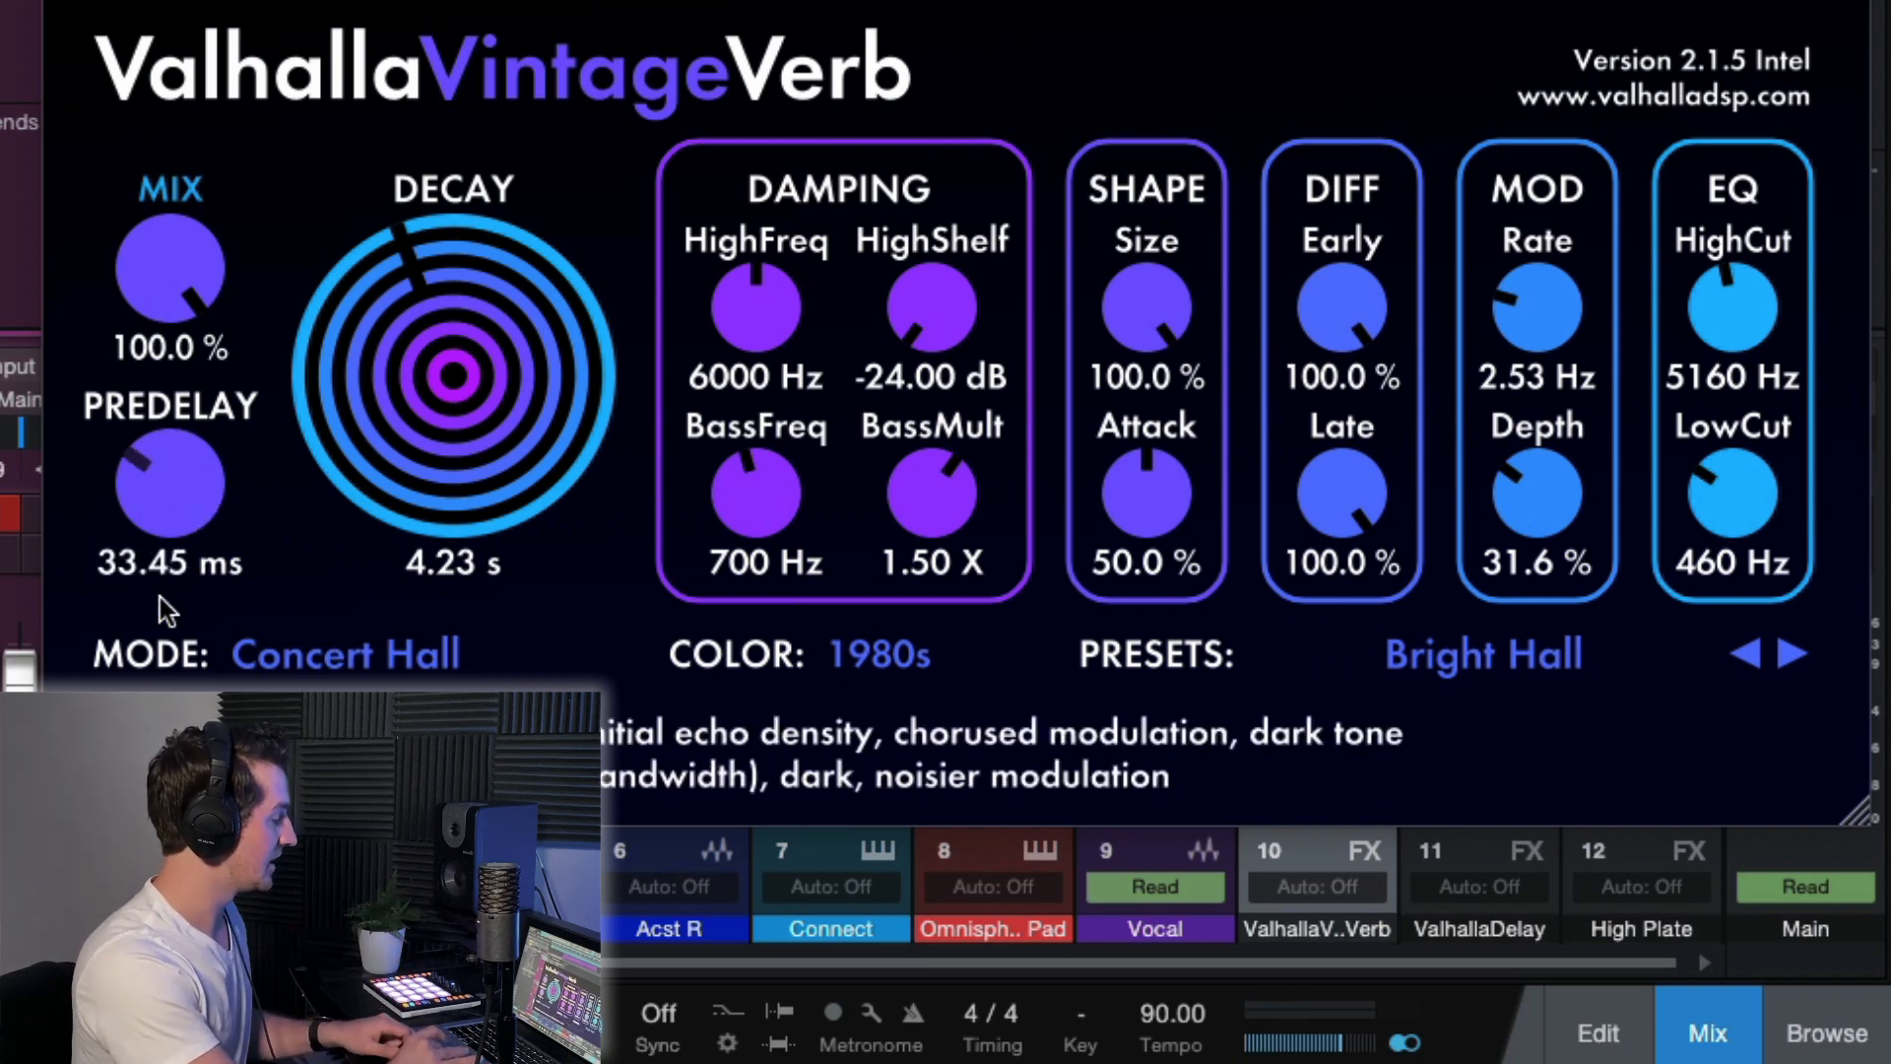
drag(163, 487, 177, 617)
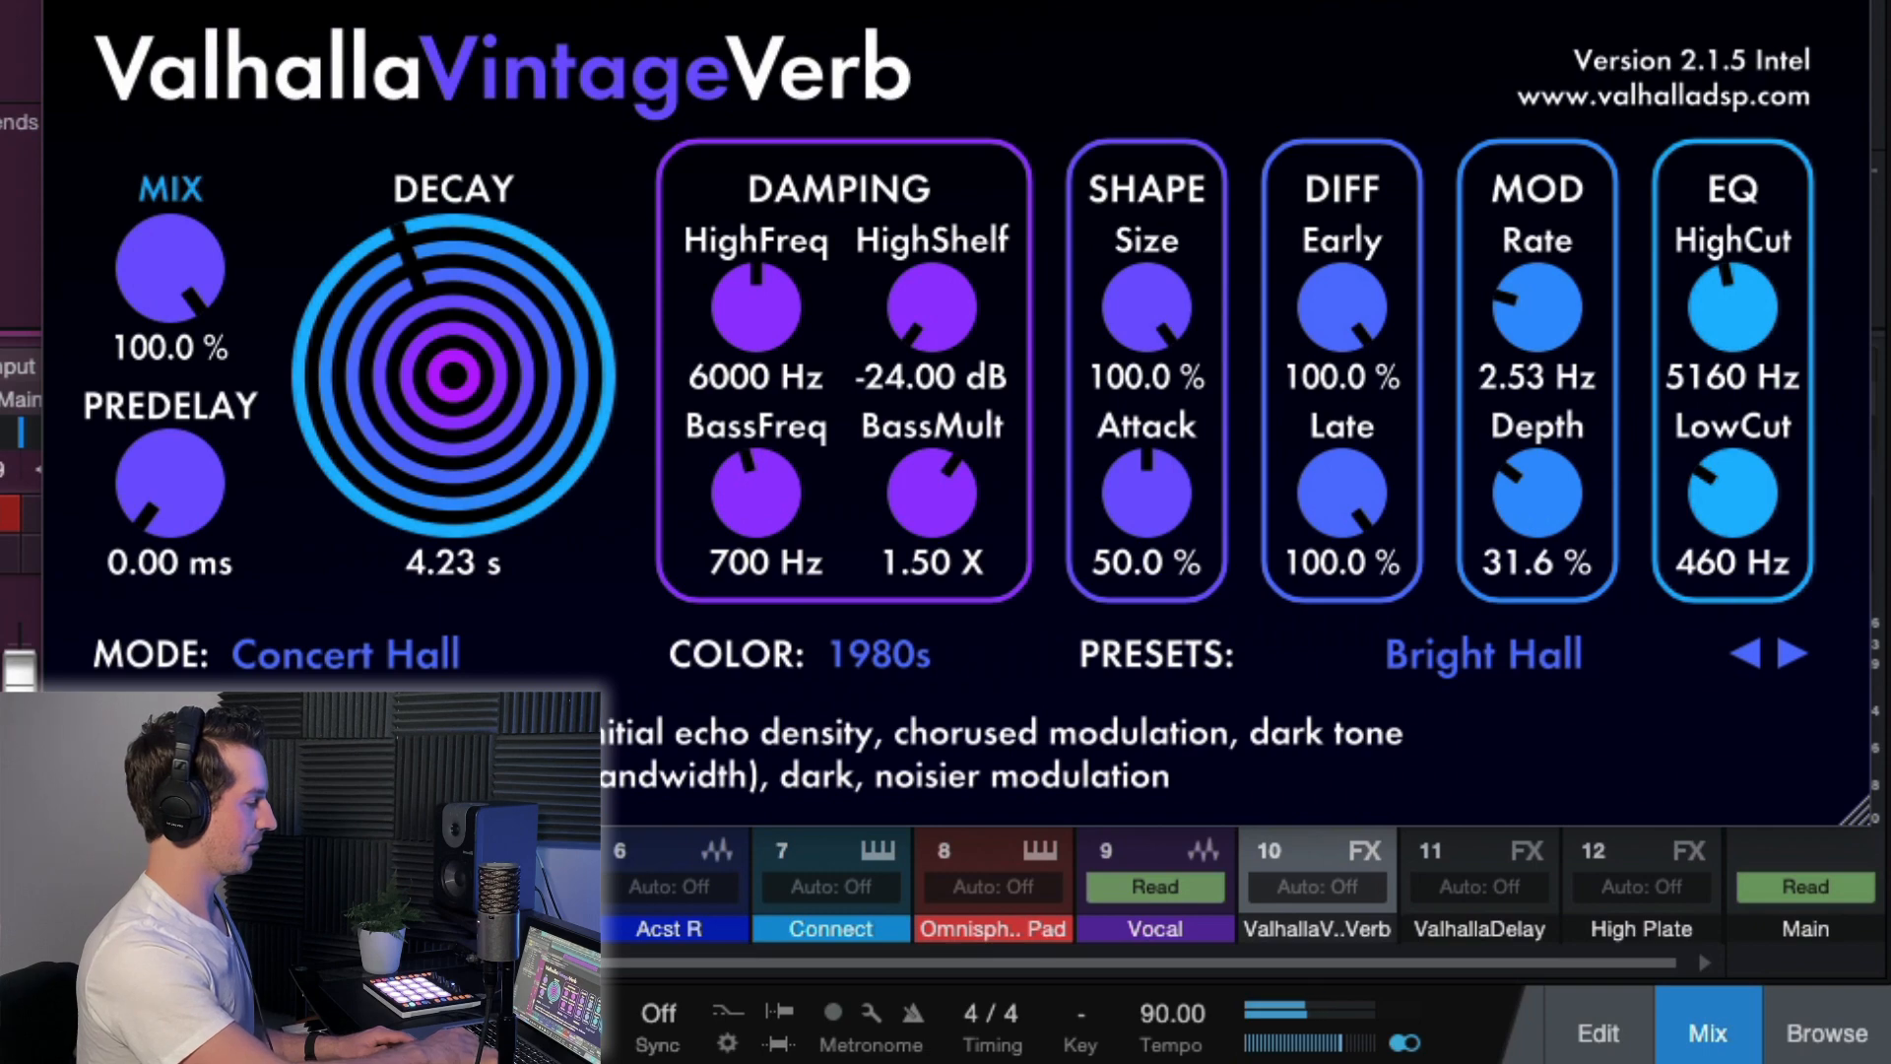
key(Escape)
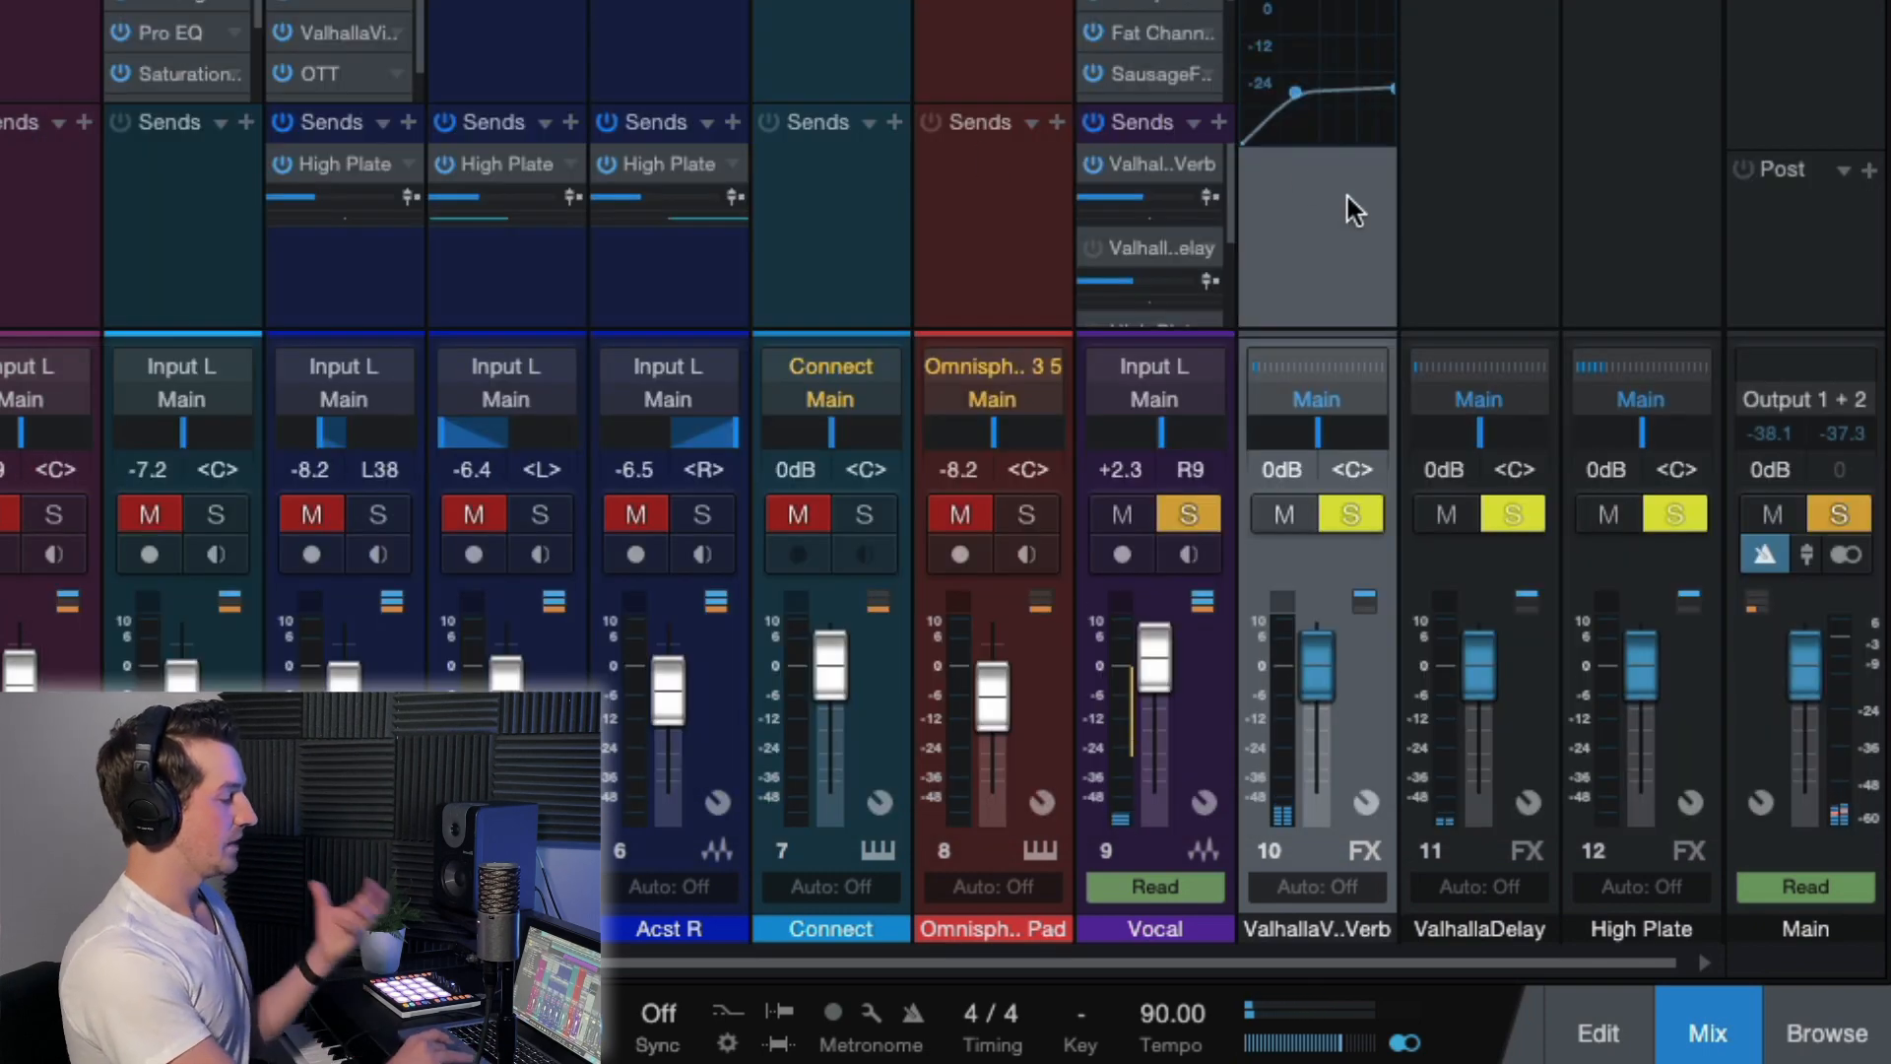
Set the ValhallaVintageVerb predelay on the reverb FX channel to 89.21 ms and close the plug-in.
double_click(1317, 4)
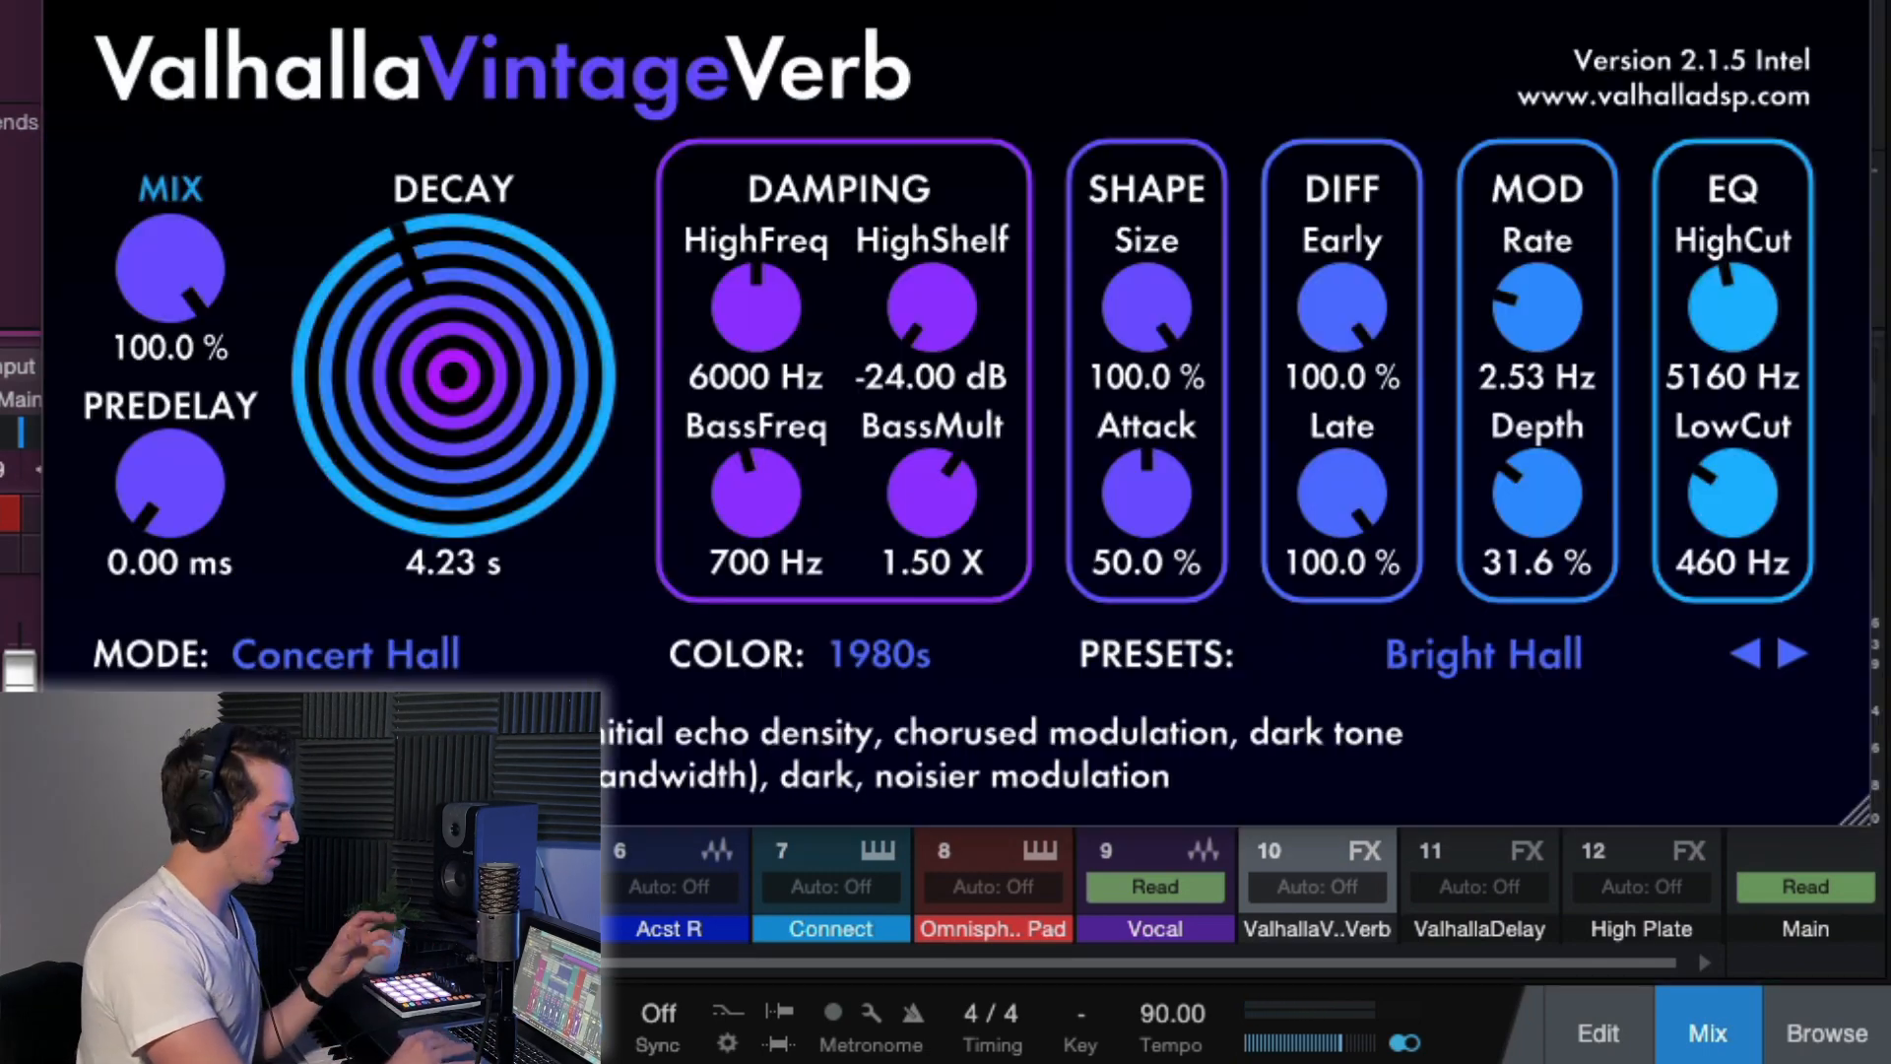
drag(180, 474, 171, 275)
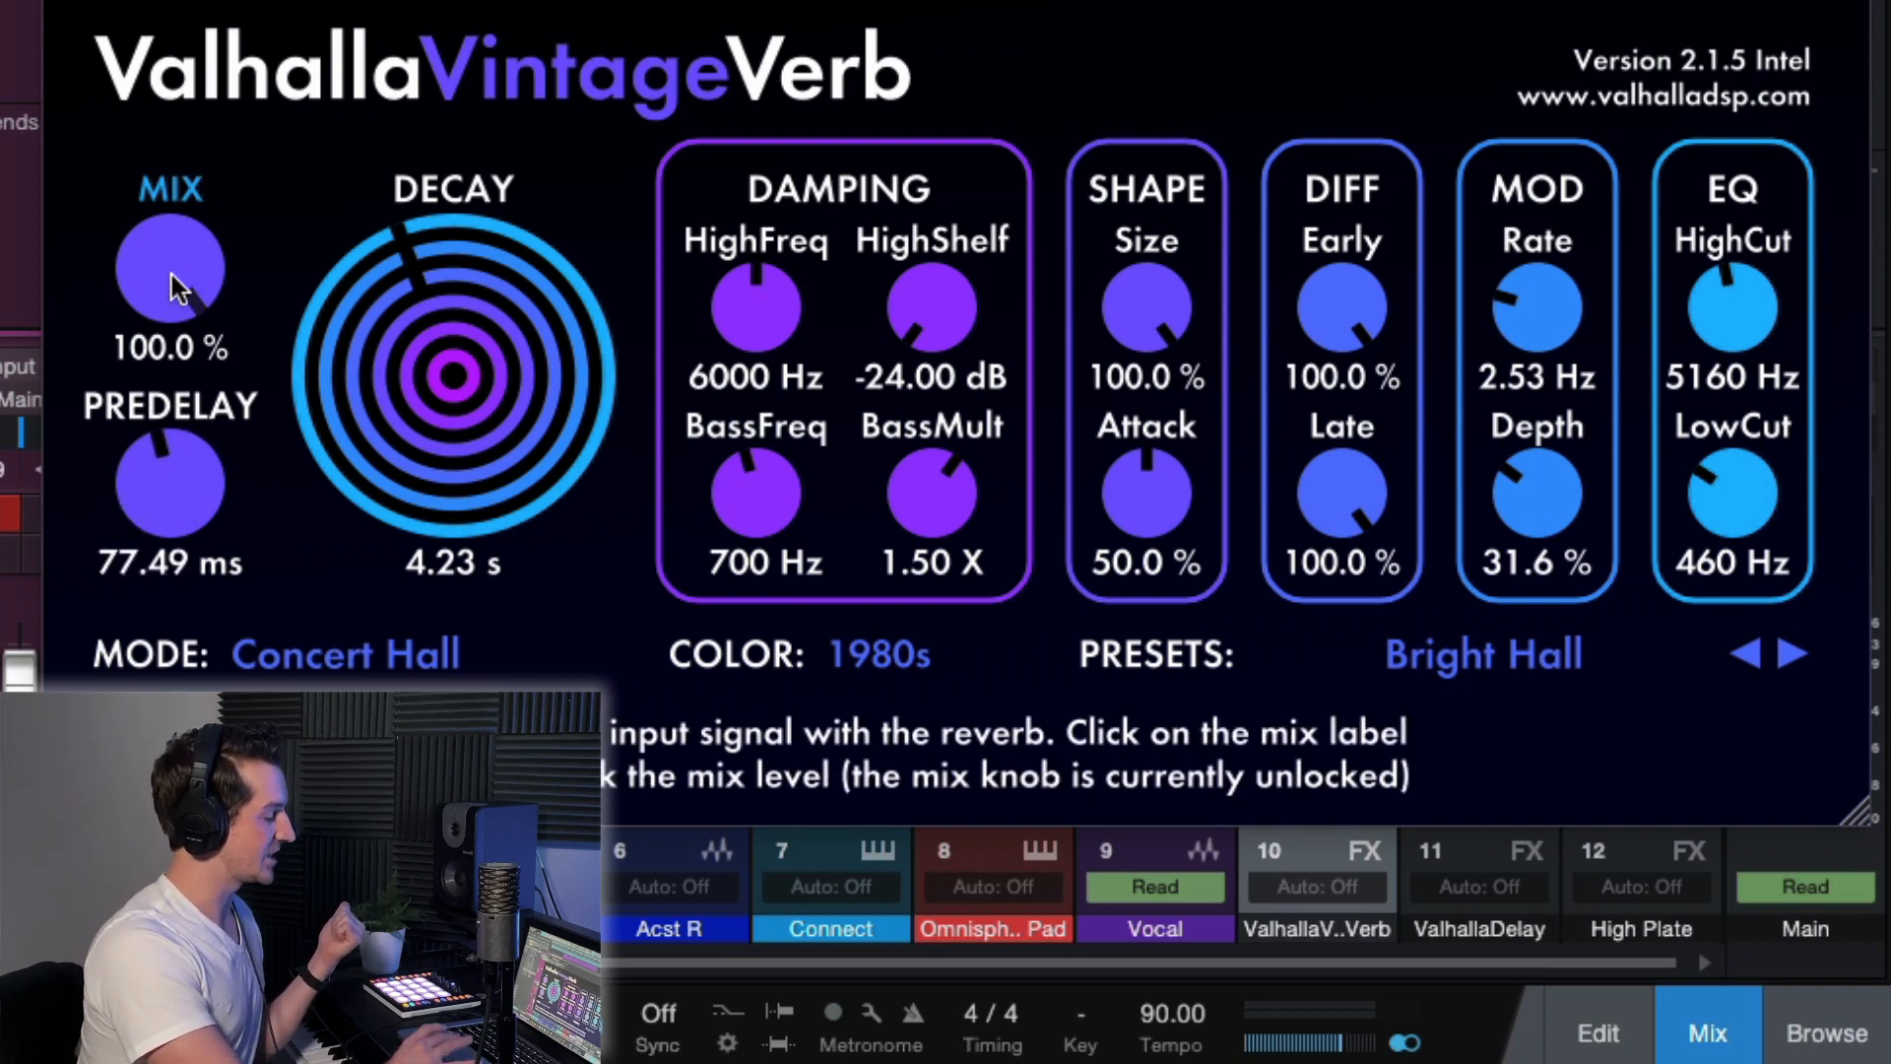
drag(171, 504, 169, 487)
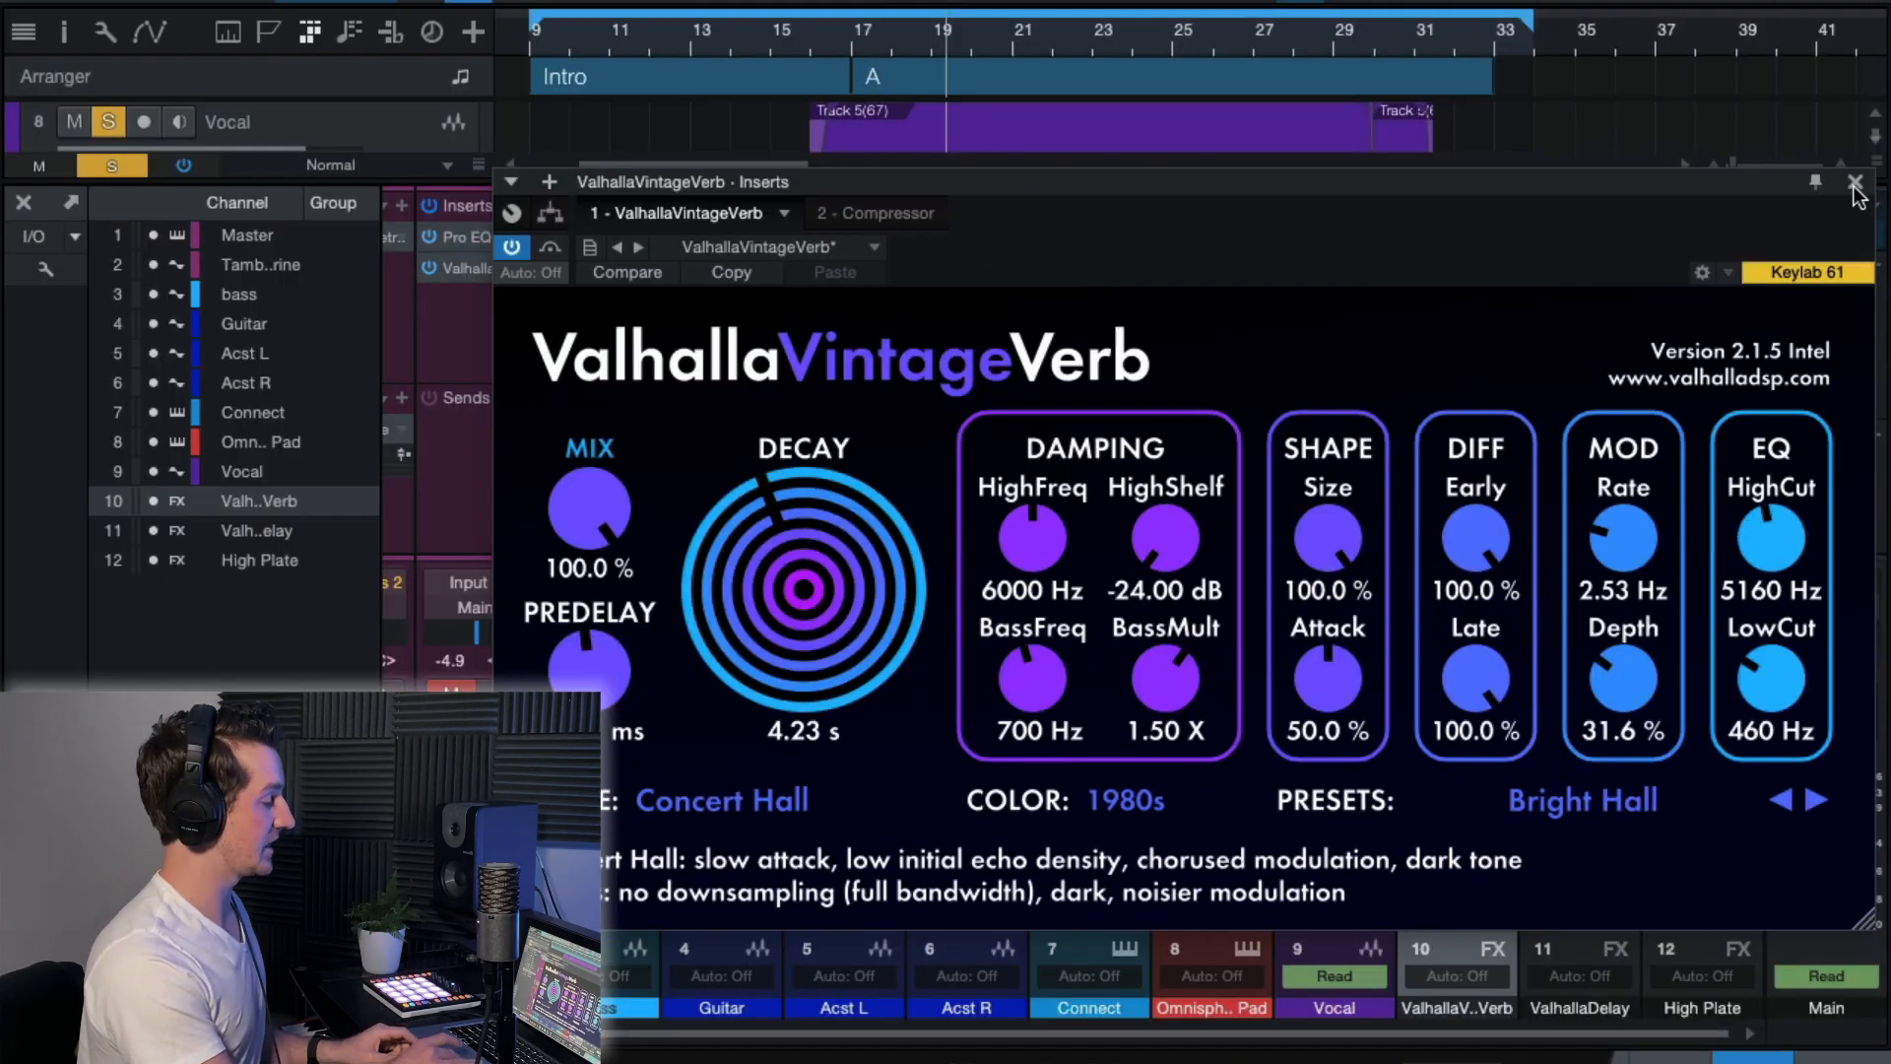
click(1856, 185)
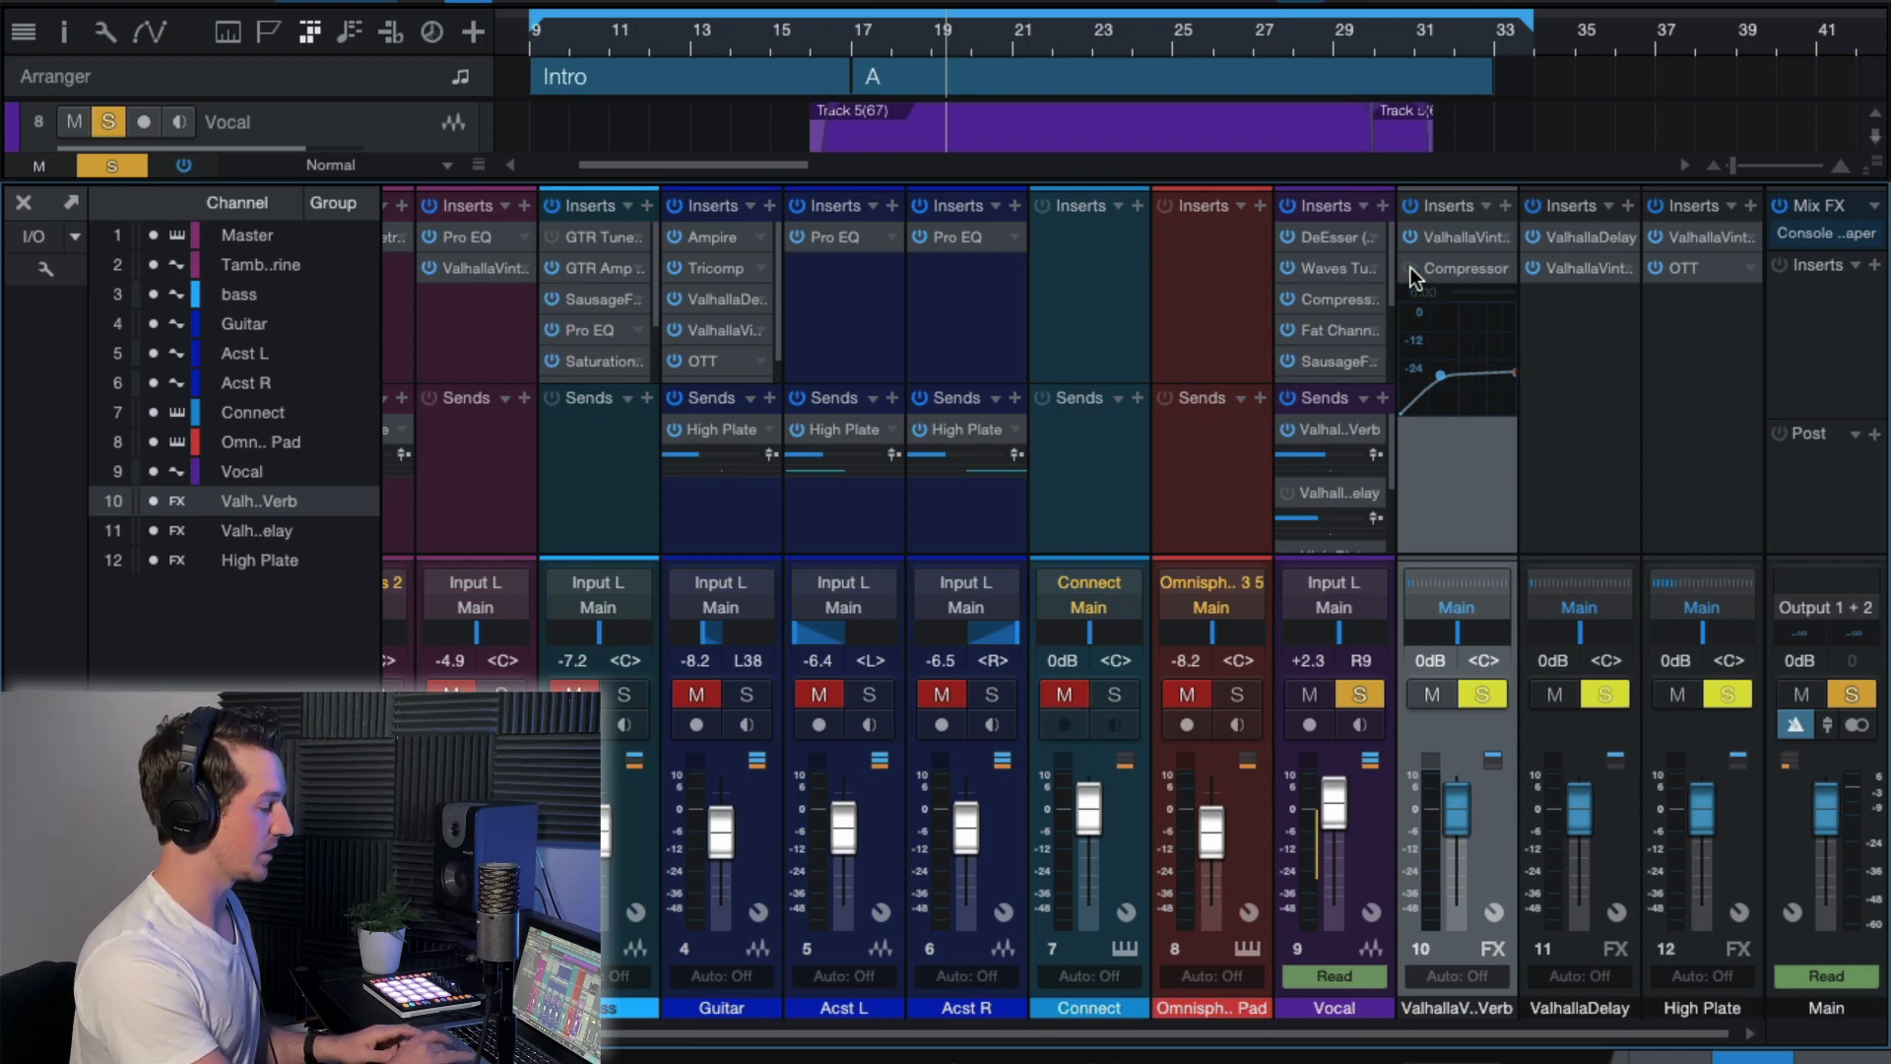
Open the Compressor on the ValhallaVintageVerb FX channel to view its settings, and close it.
click(1459, 268)
drag(1201, 164, 1229, 132)
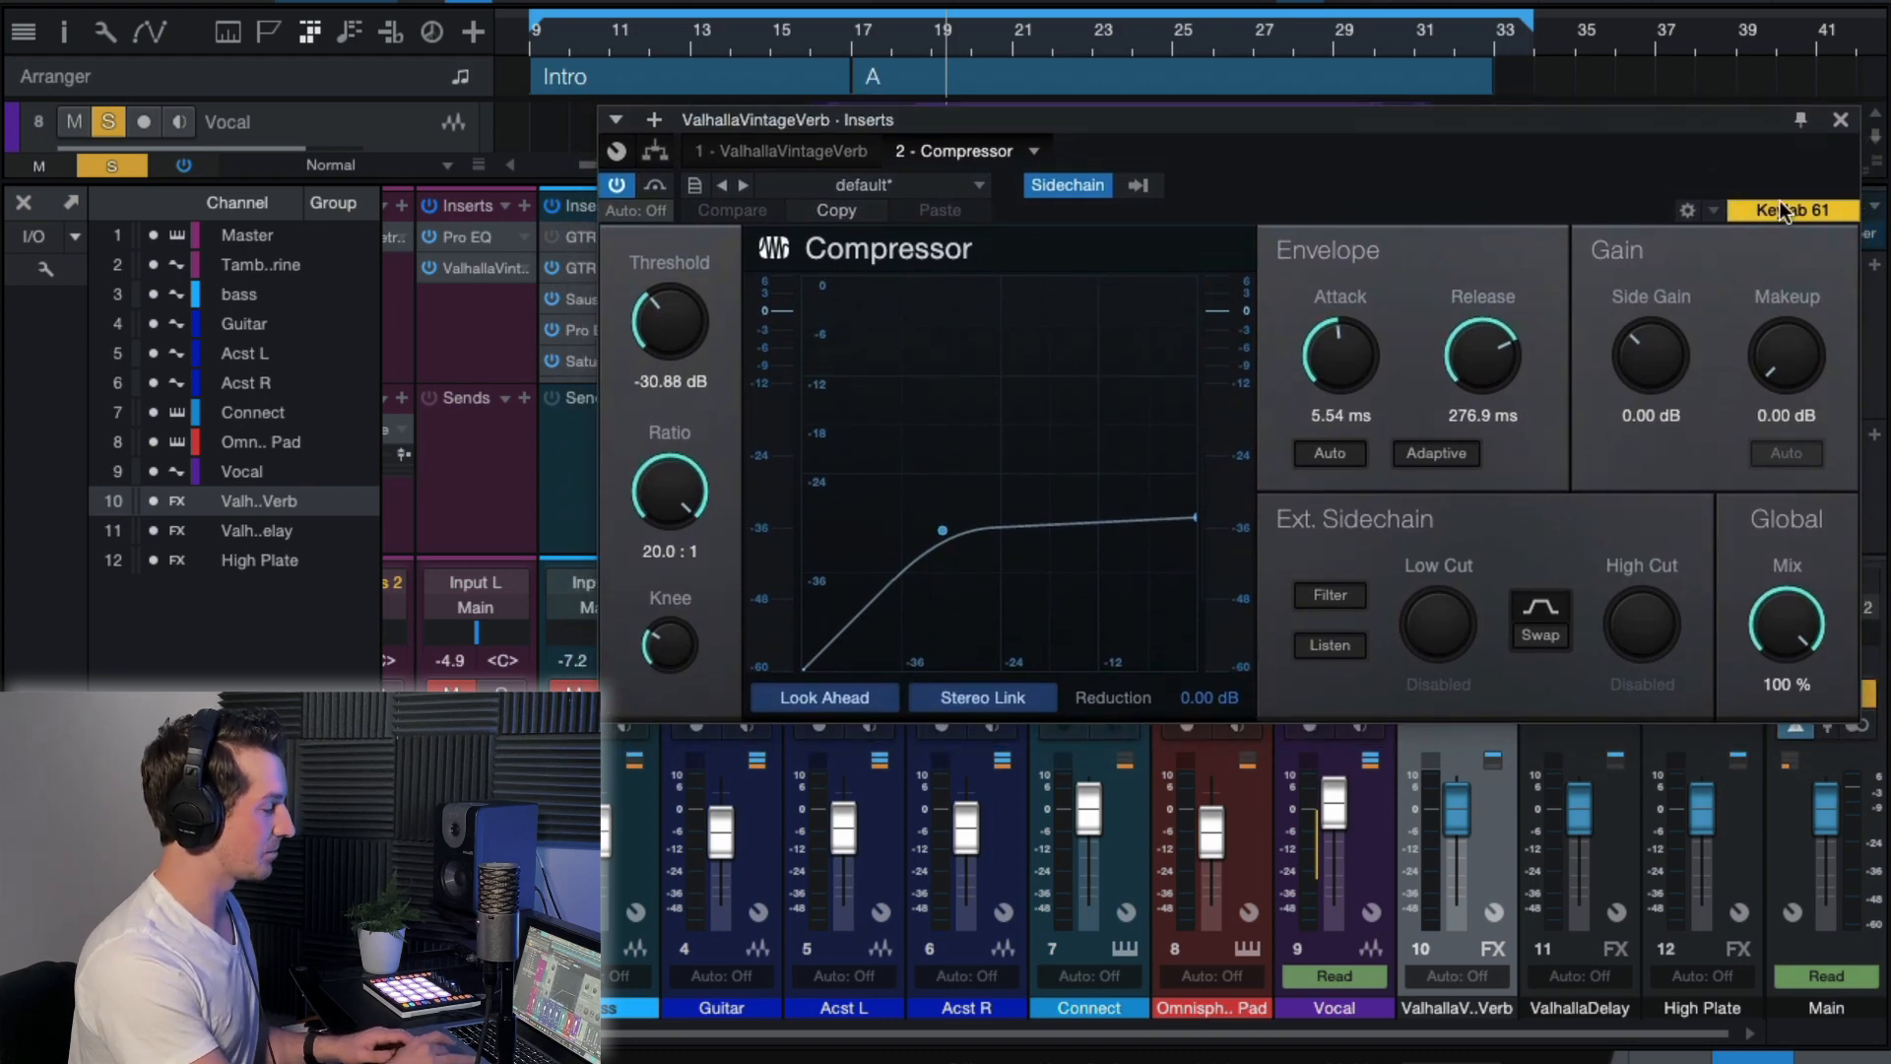
click(1841, 119)
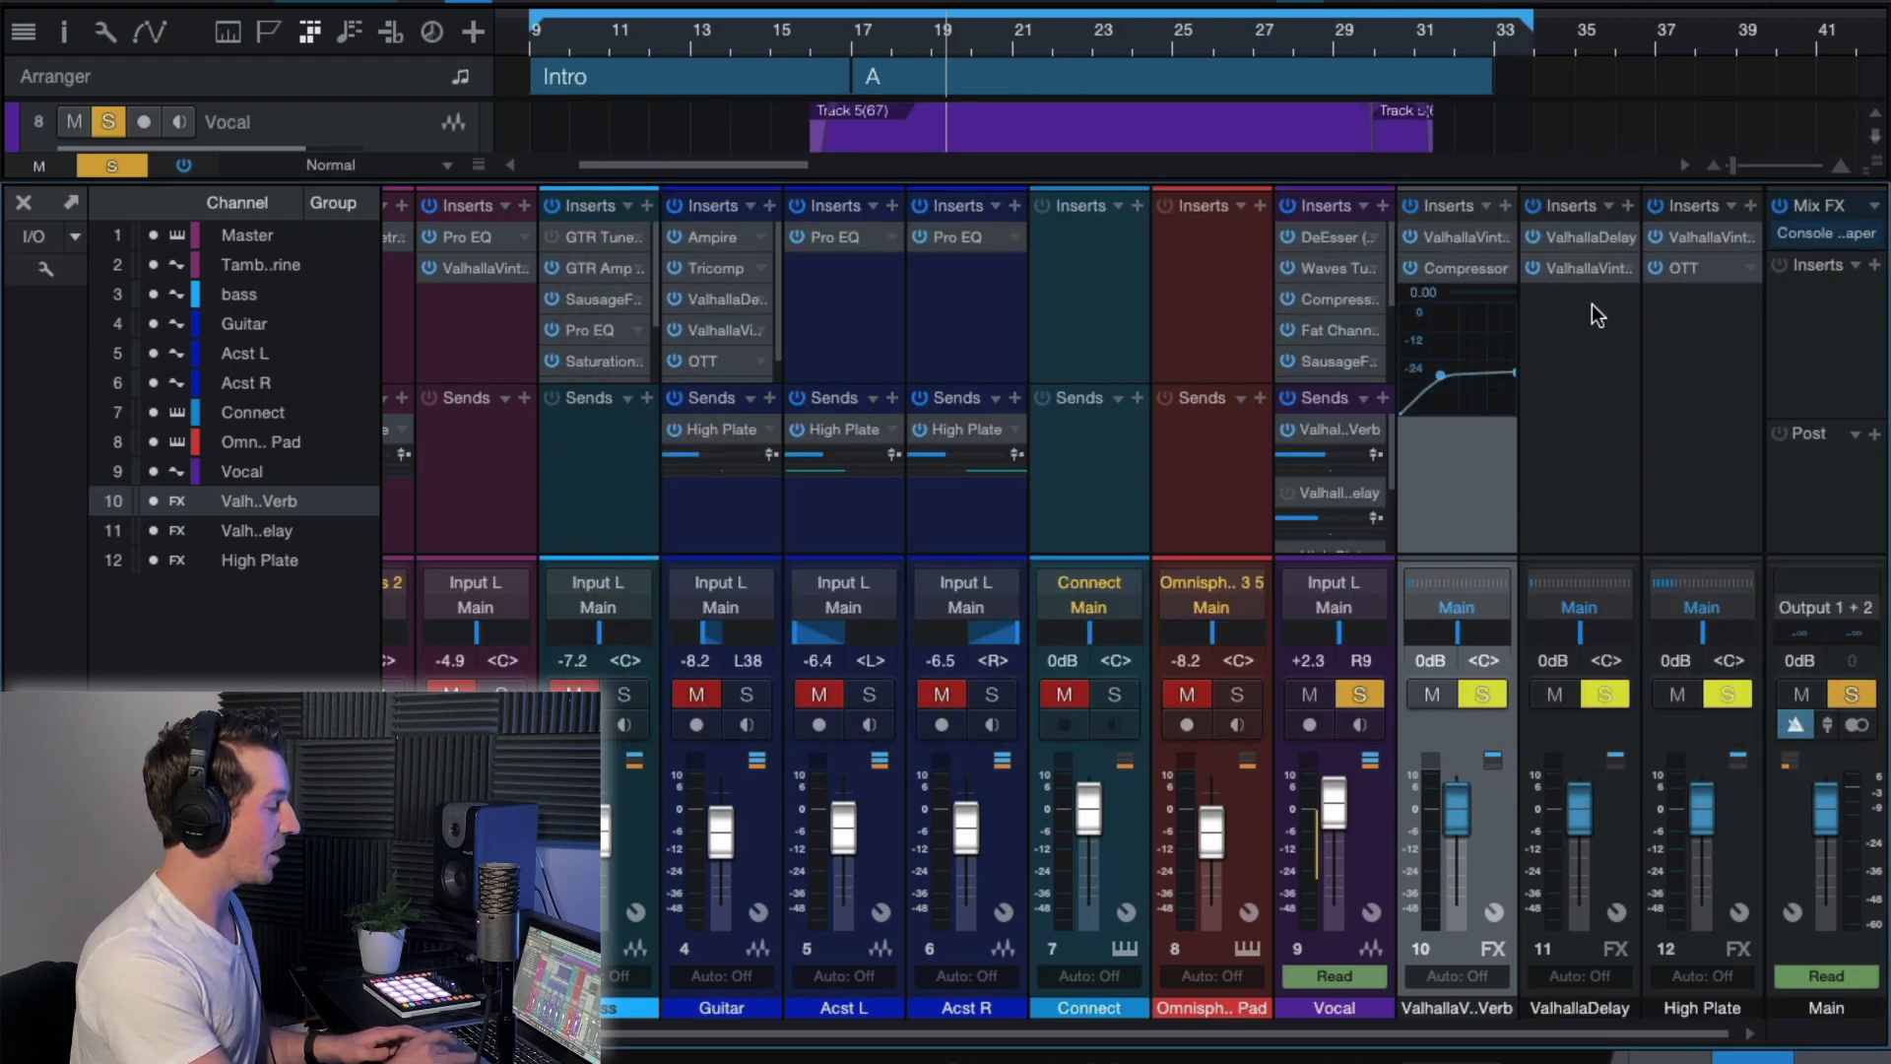
Bypass the Compressor on the reverb FX channel and play the soloed vocal from just before section A.
click(1409, 268)
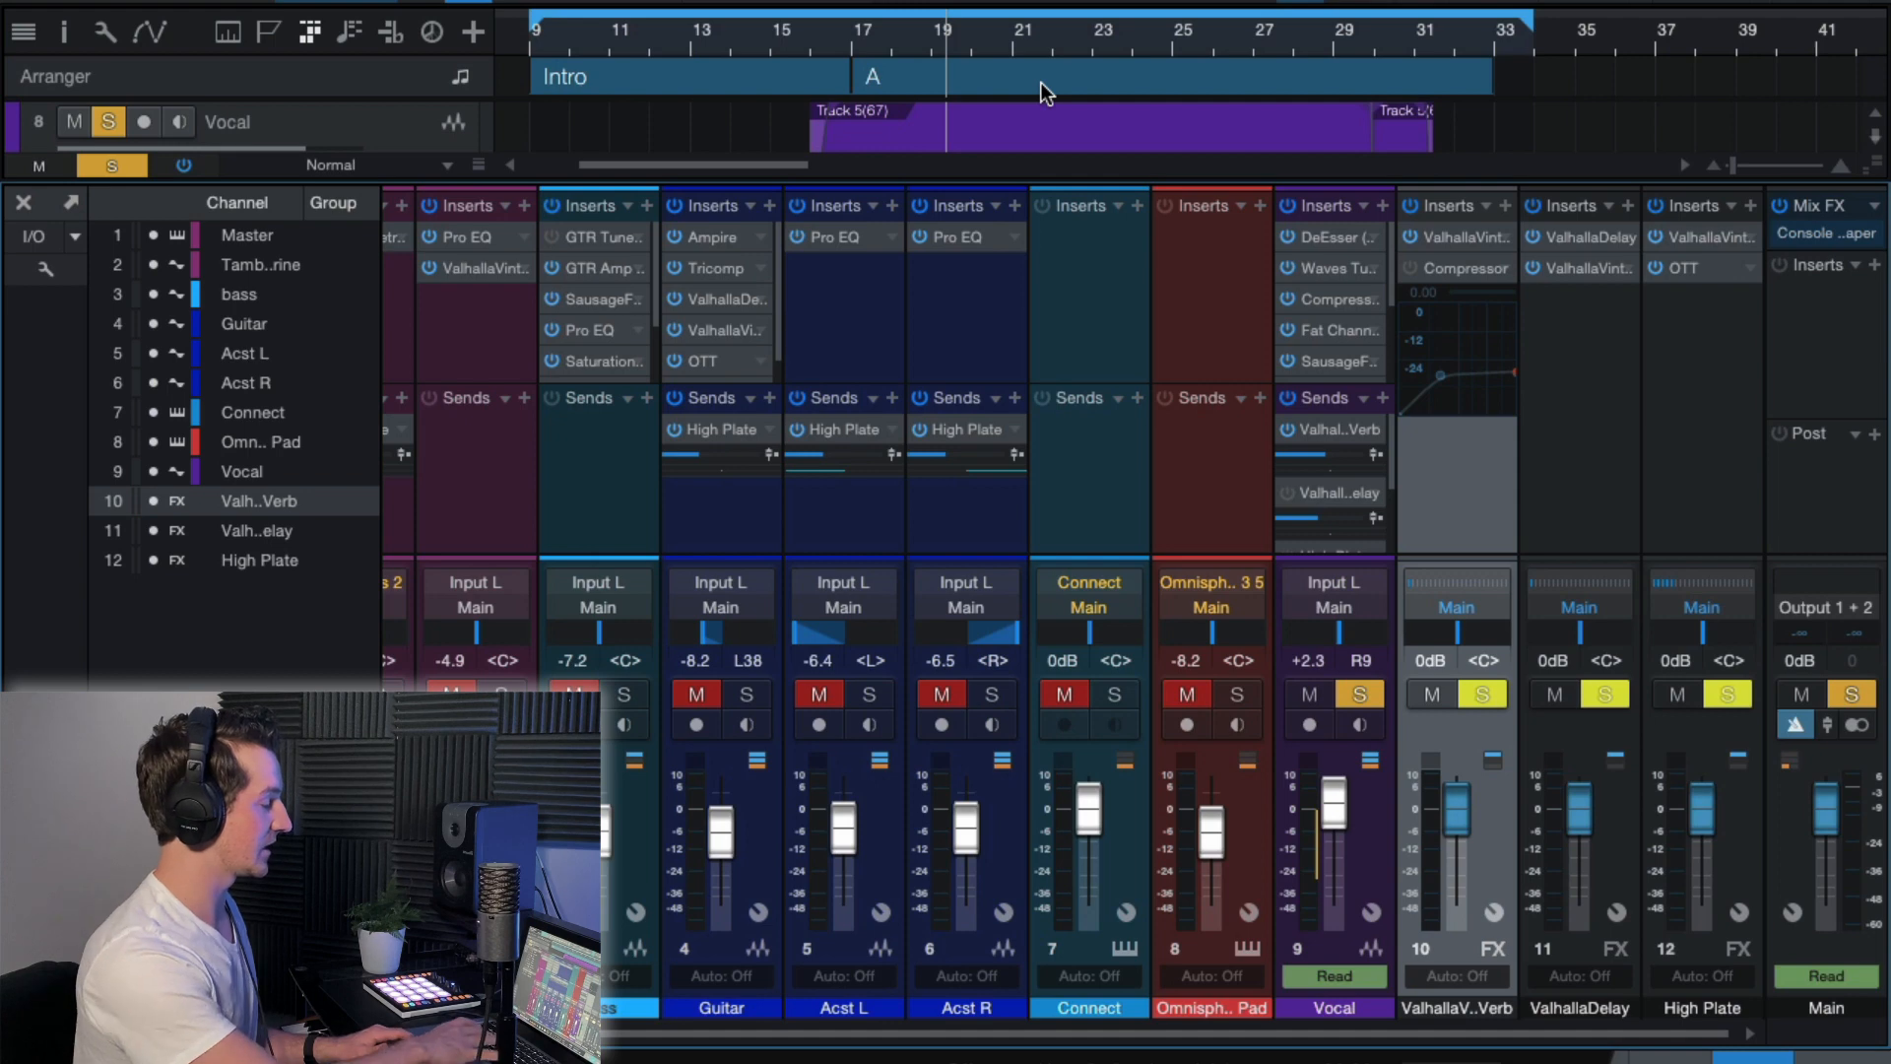
key(space)
click(840, 37)
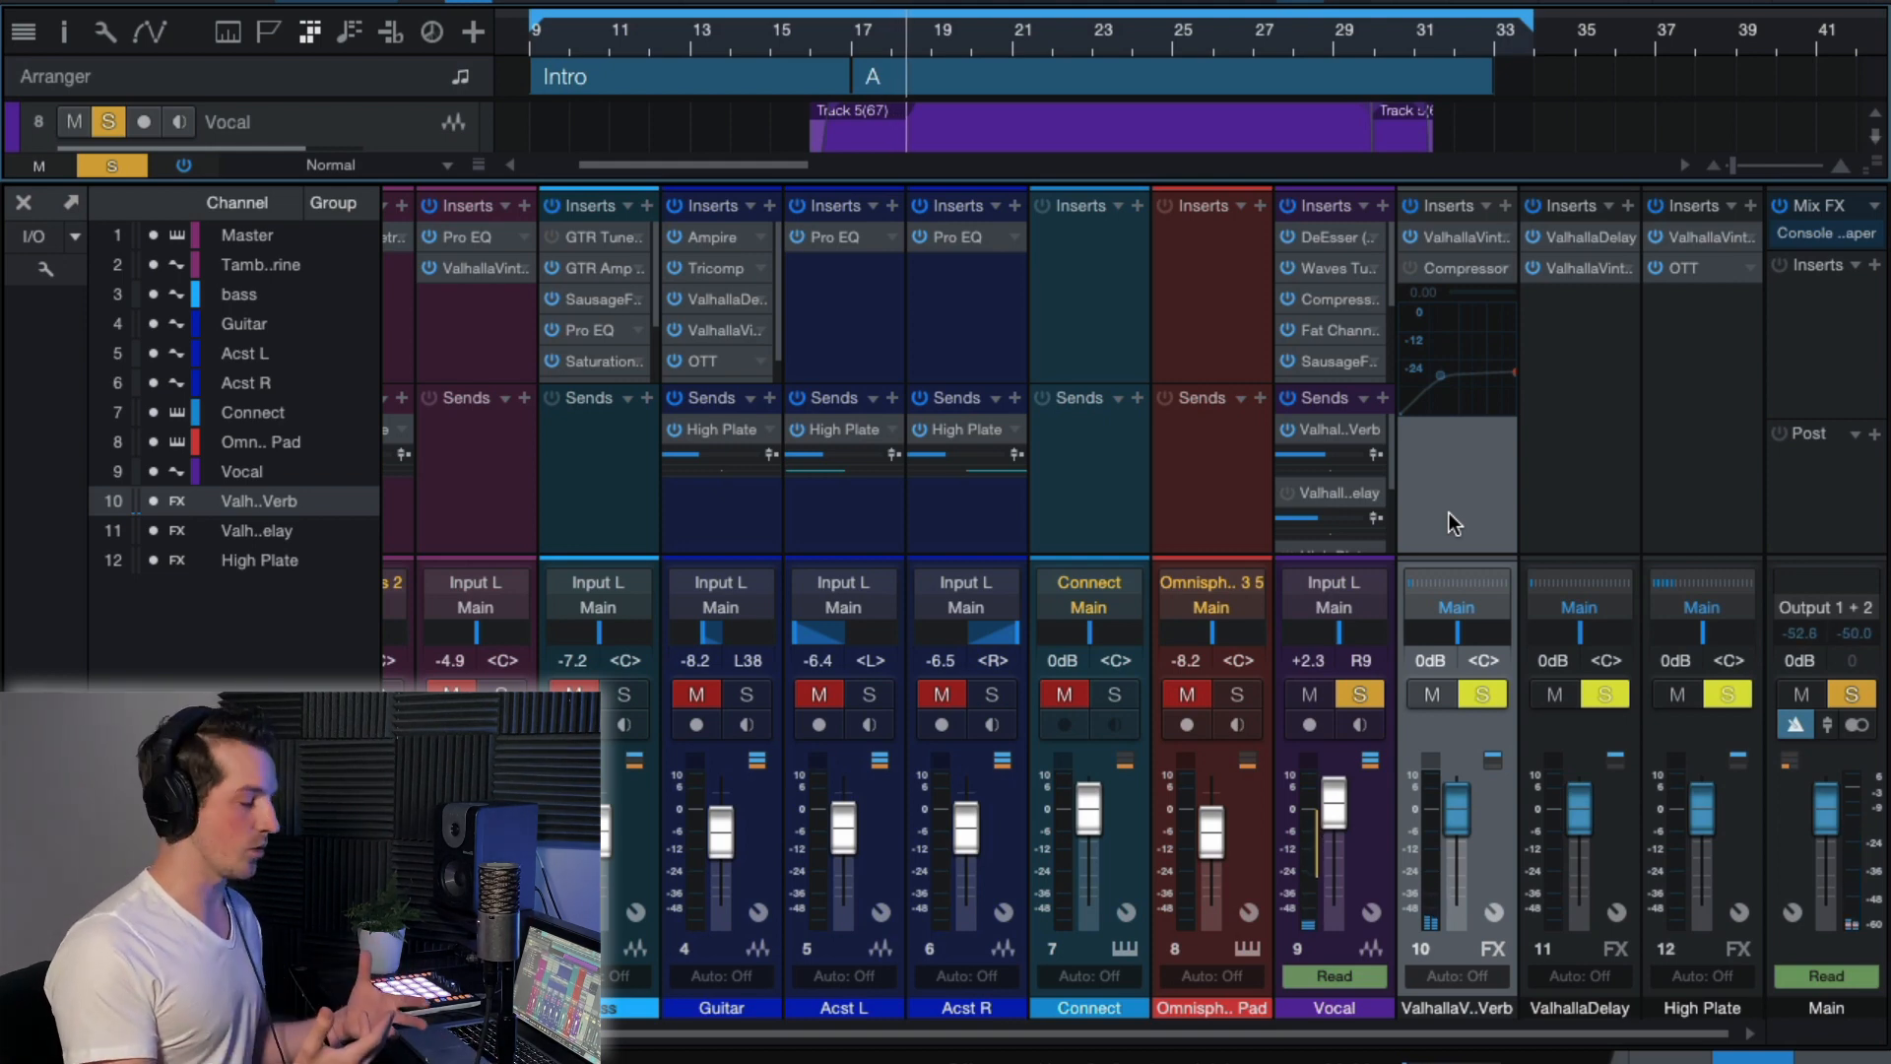
Re-enable the Compressor on the ValhallaVintageVerb FX channel.
click(1409, 267)
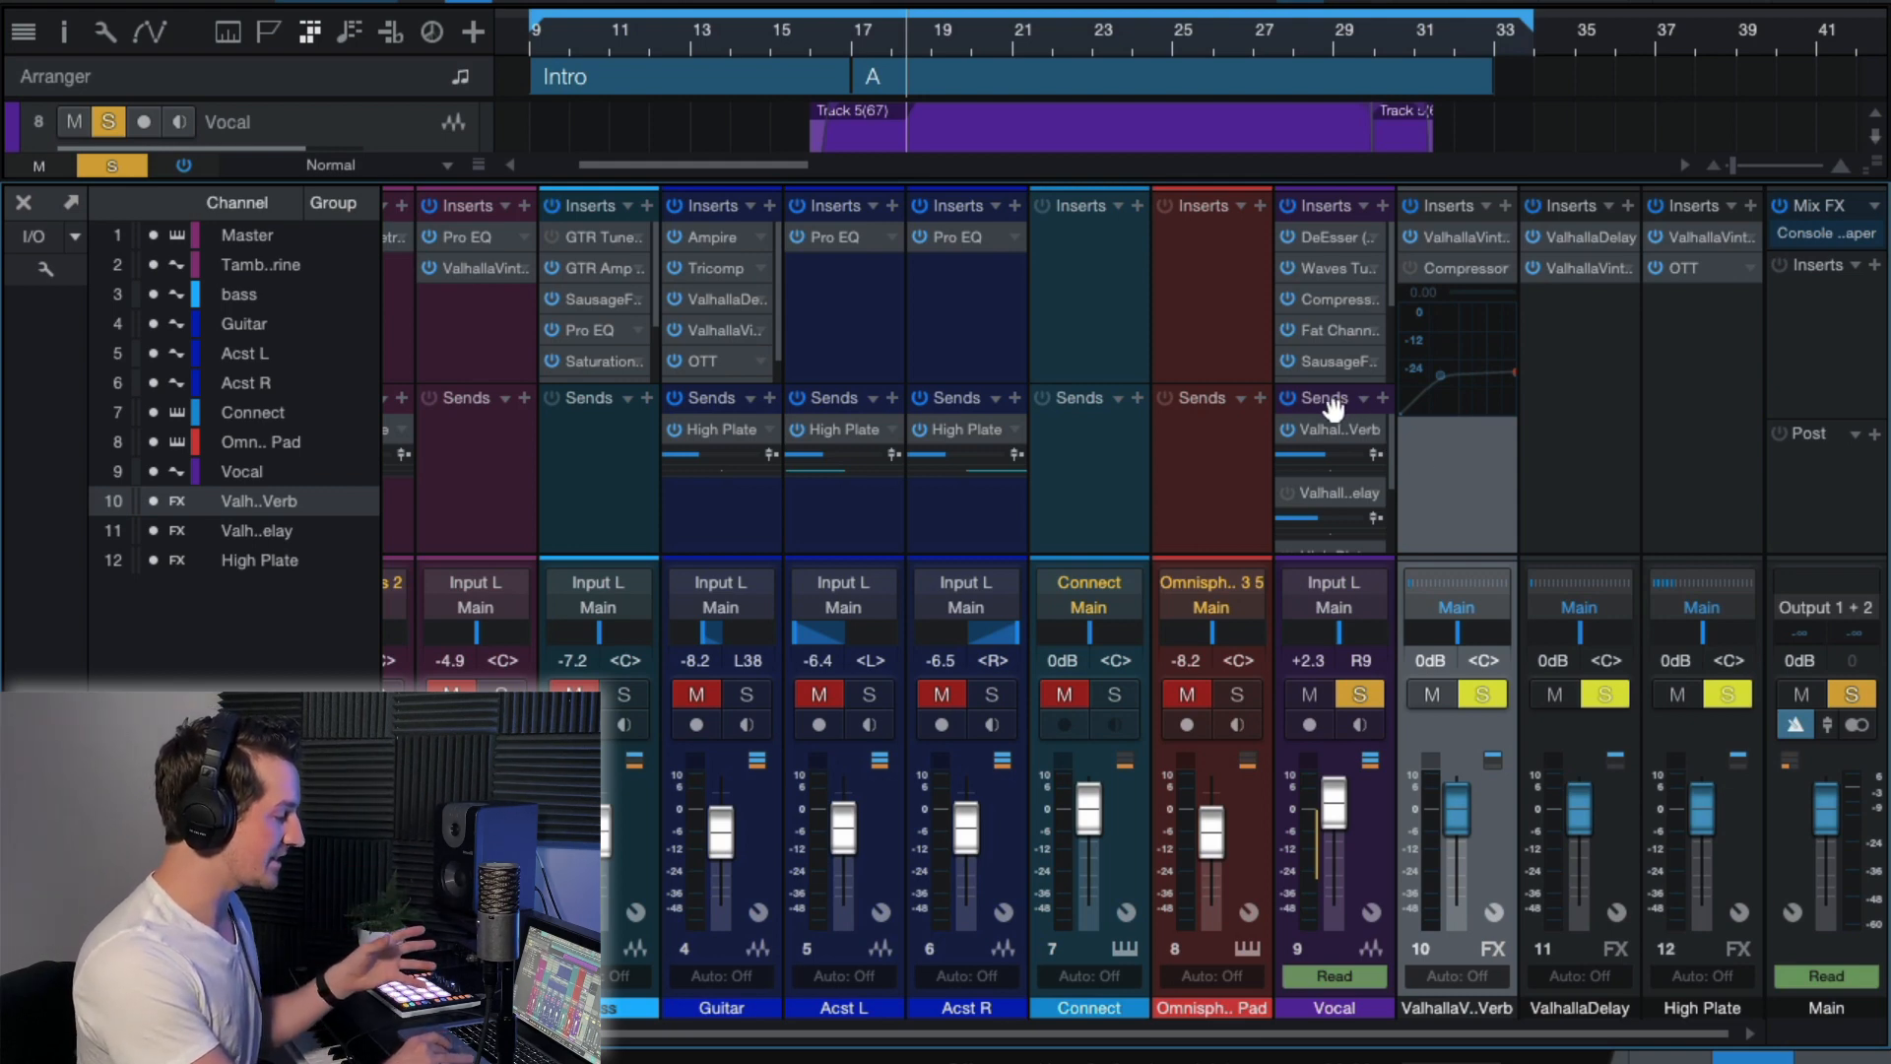
click(1373, 840)
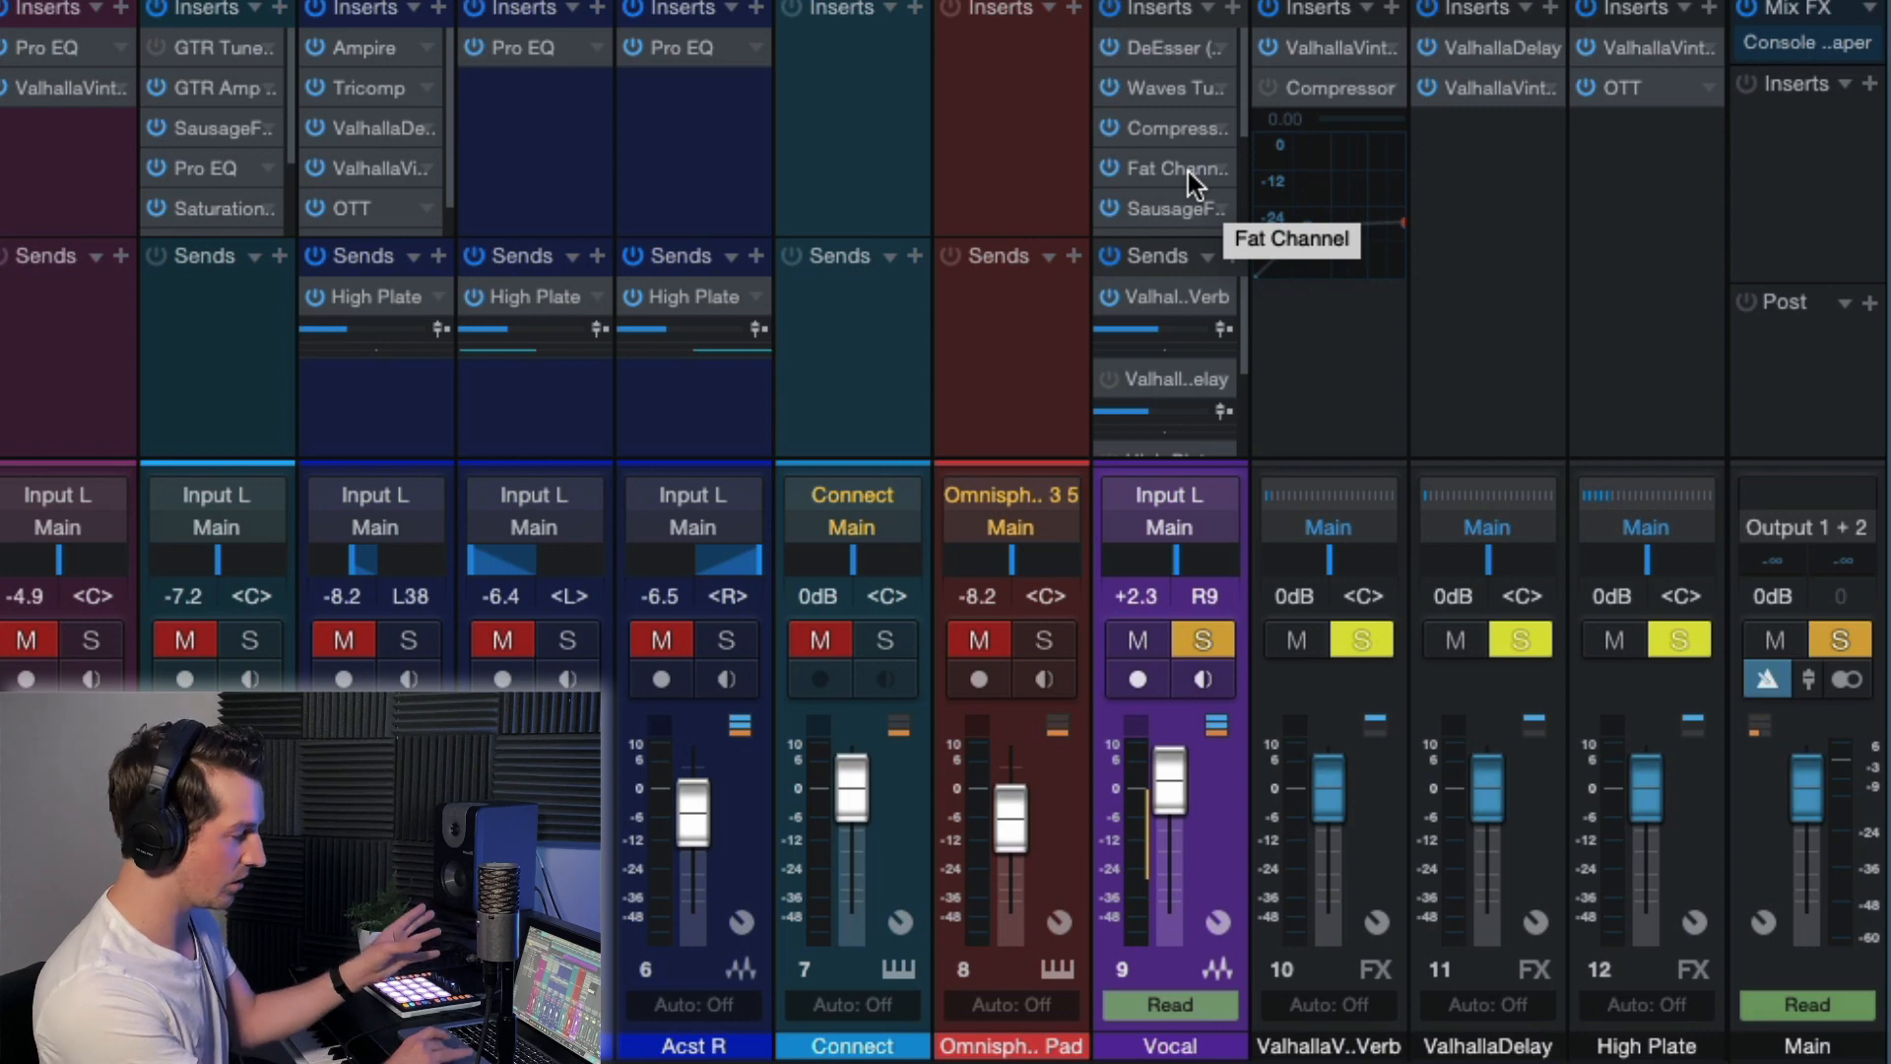
click(1312, 403)
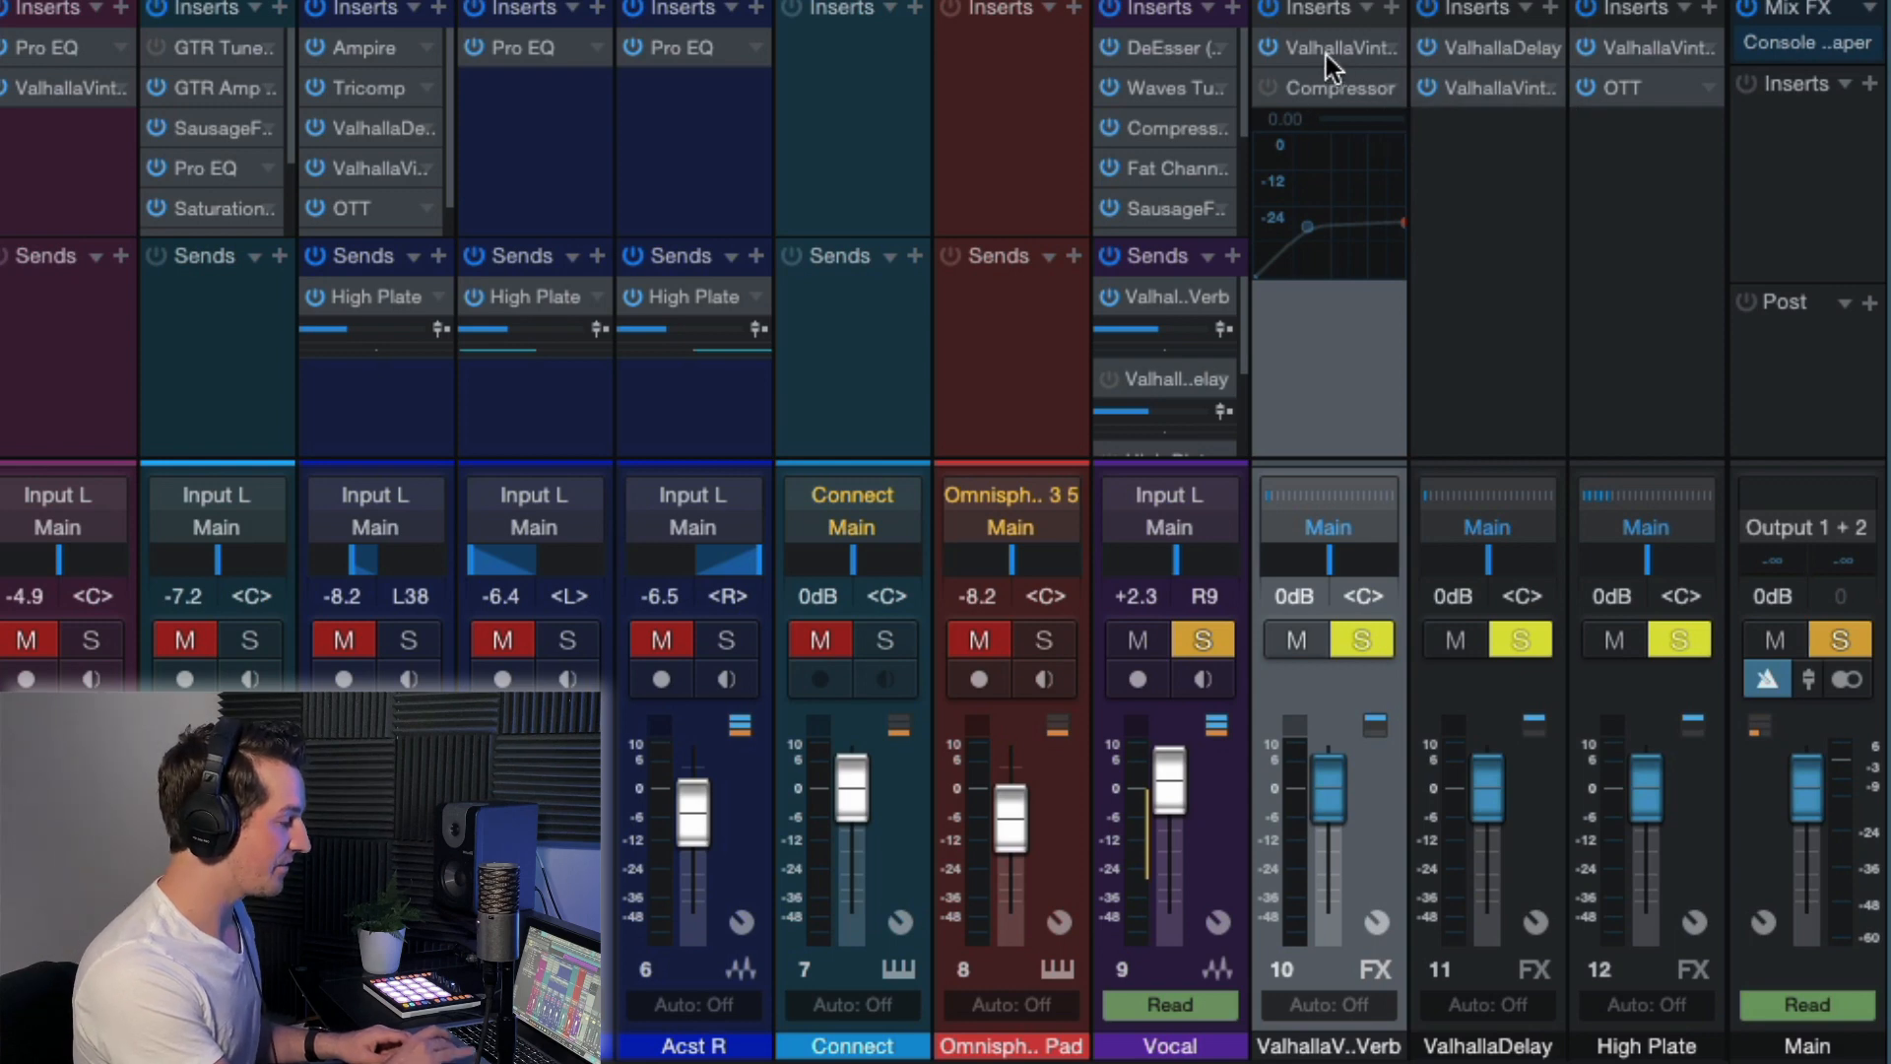
click(1264, 92)
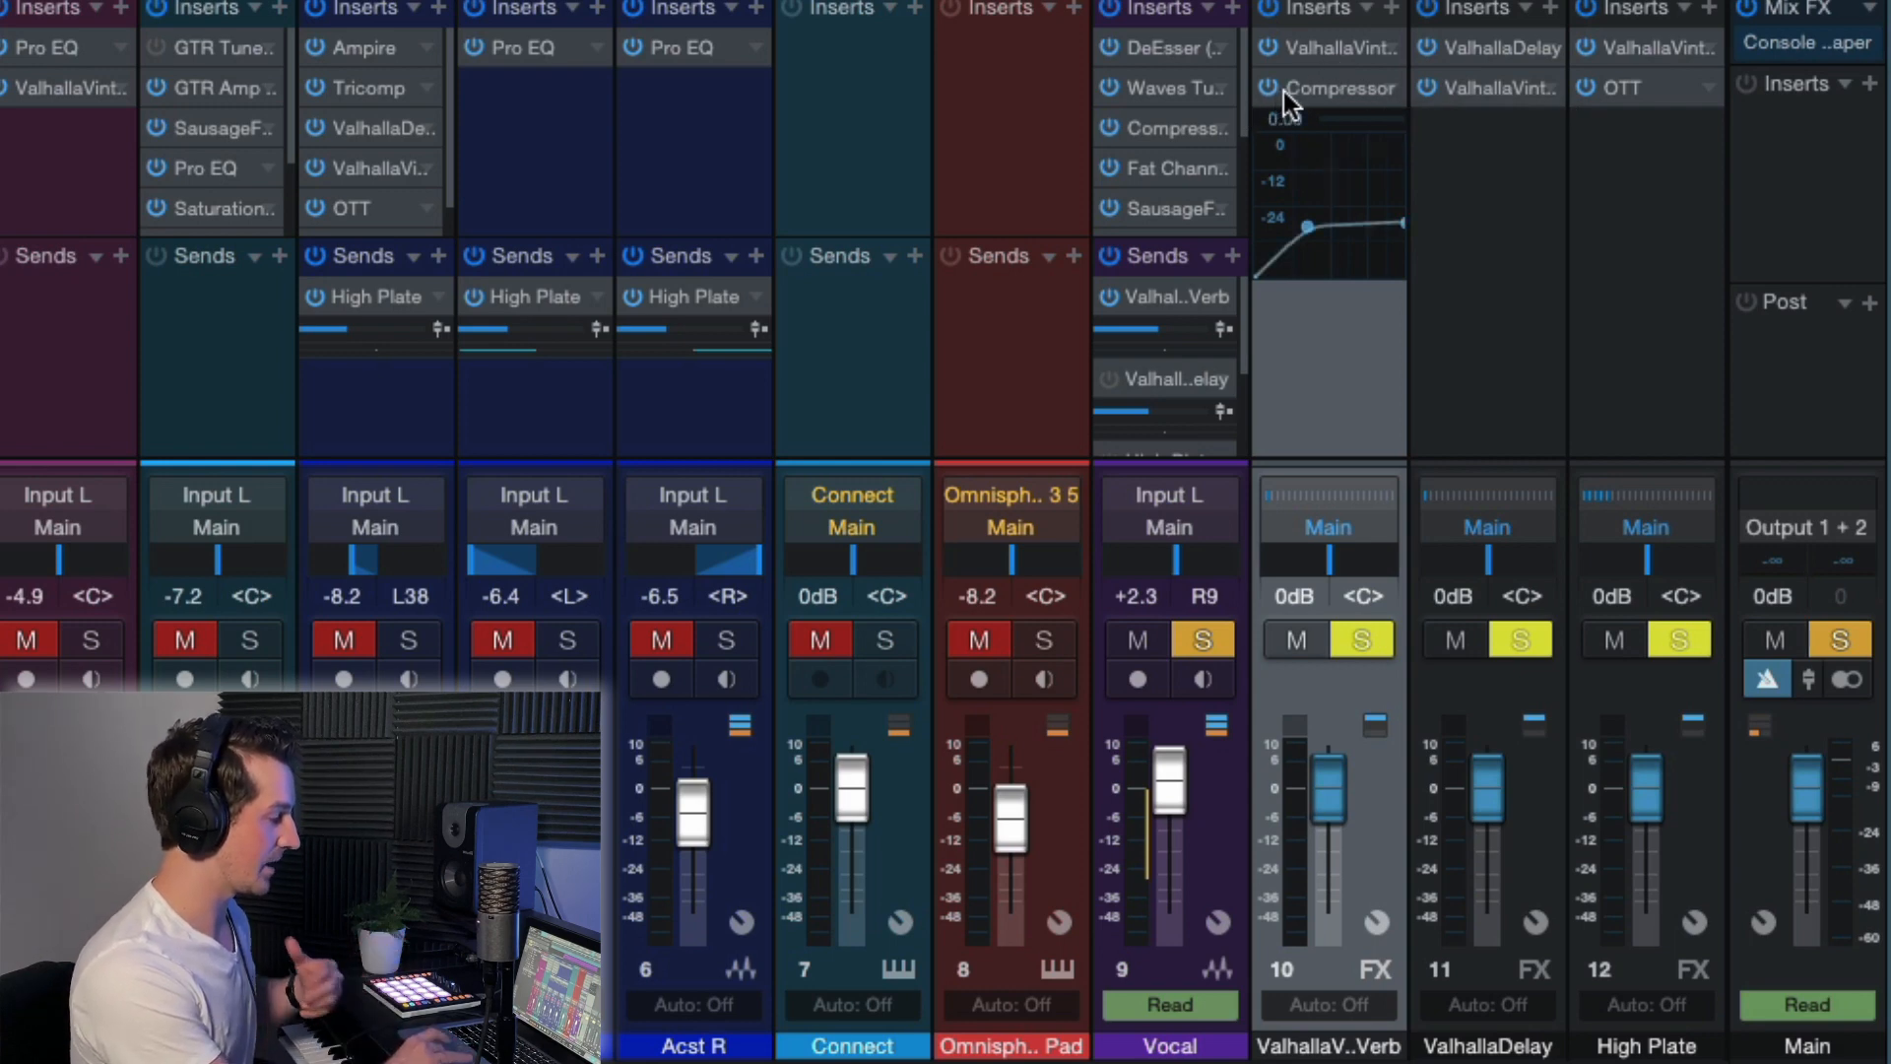
Play the vocal from the start of section A while watching the reverb channel's Compressor reduction, and close the plug-in.
double_click(1328, 90)
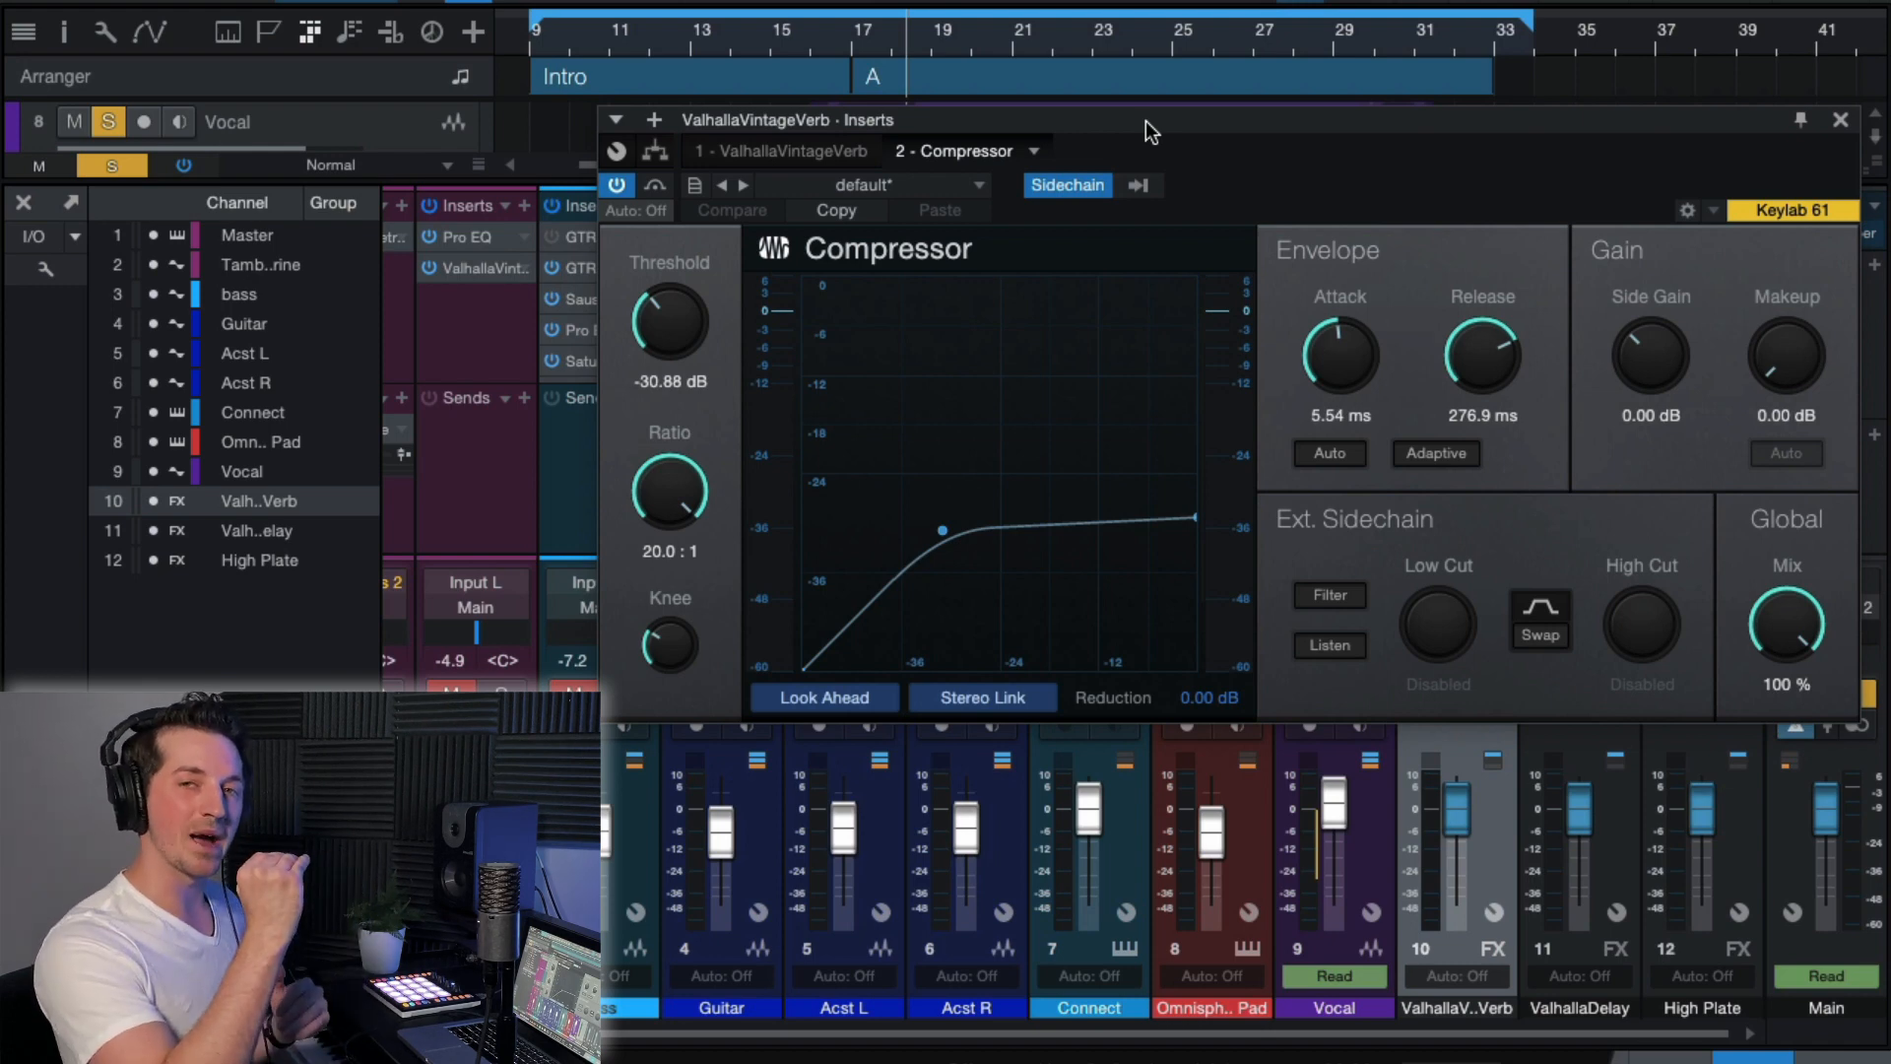
click(849, 43)
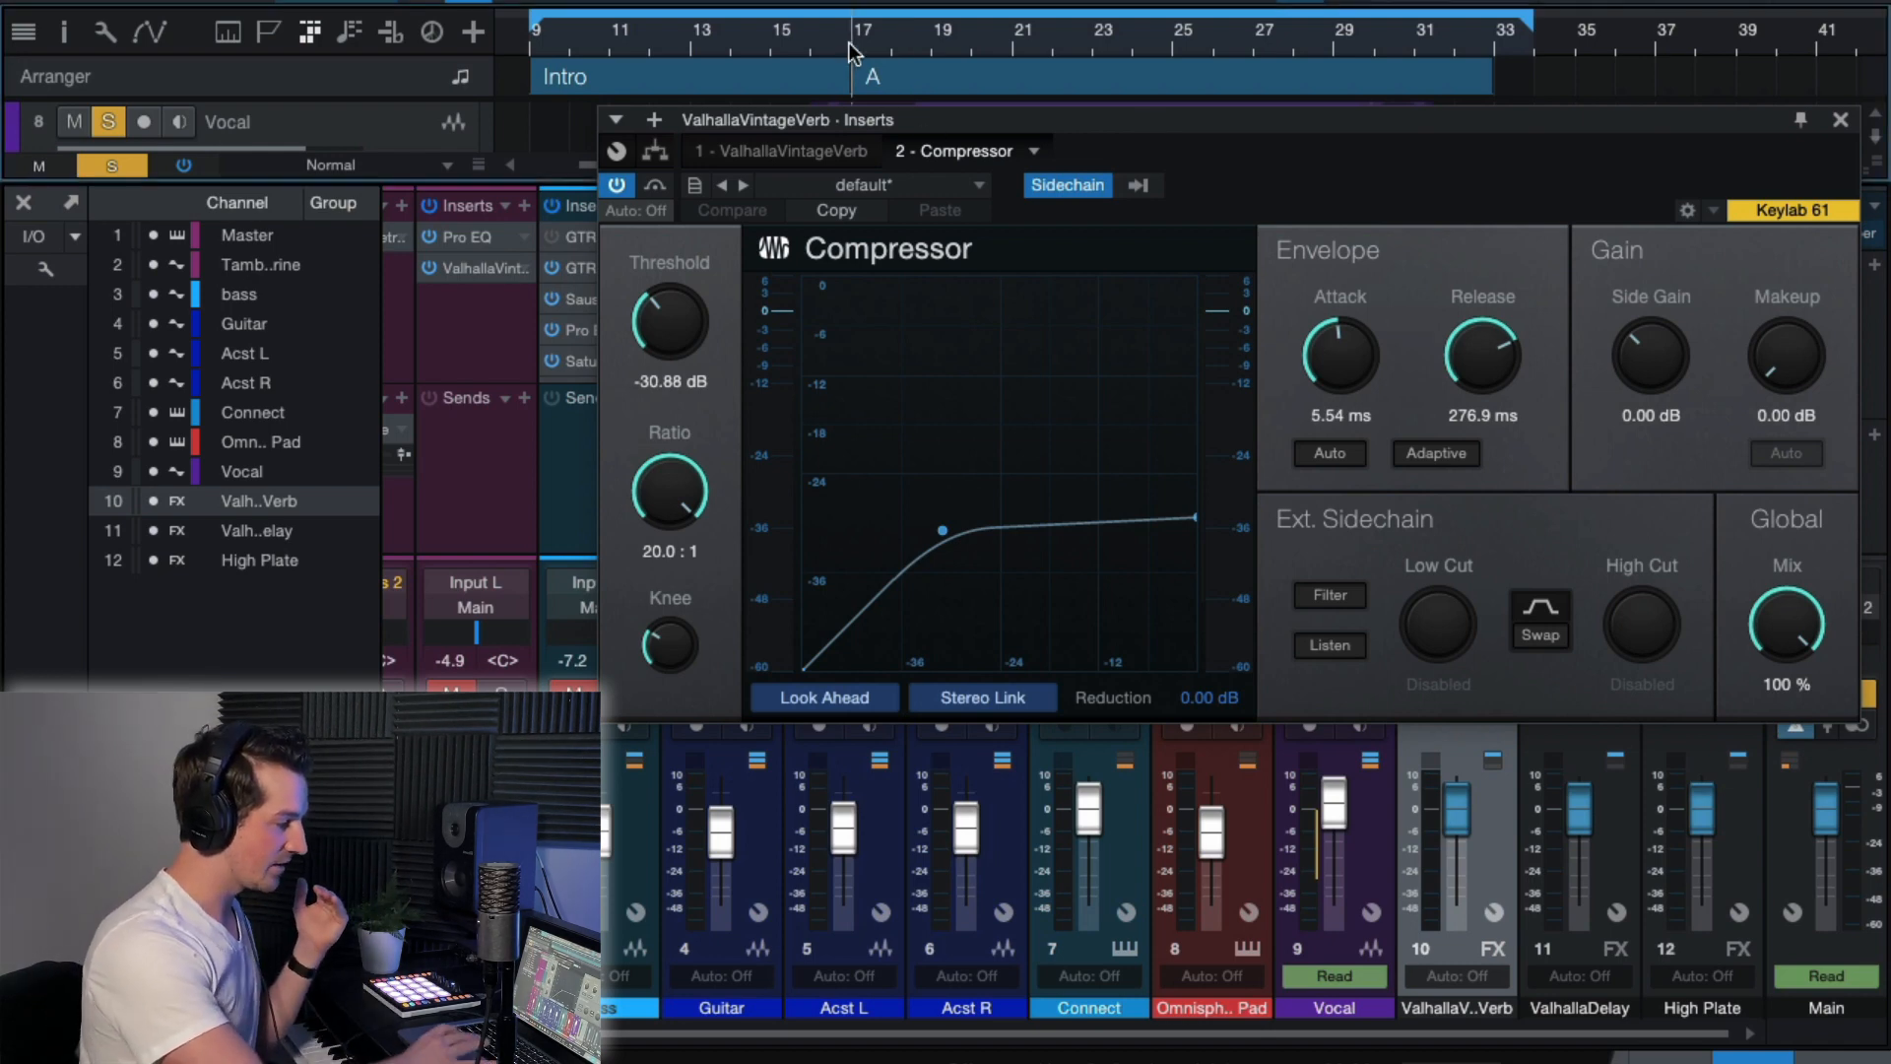
key(space)
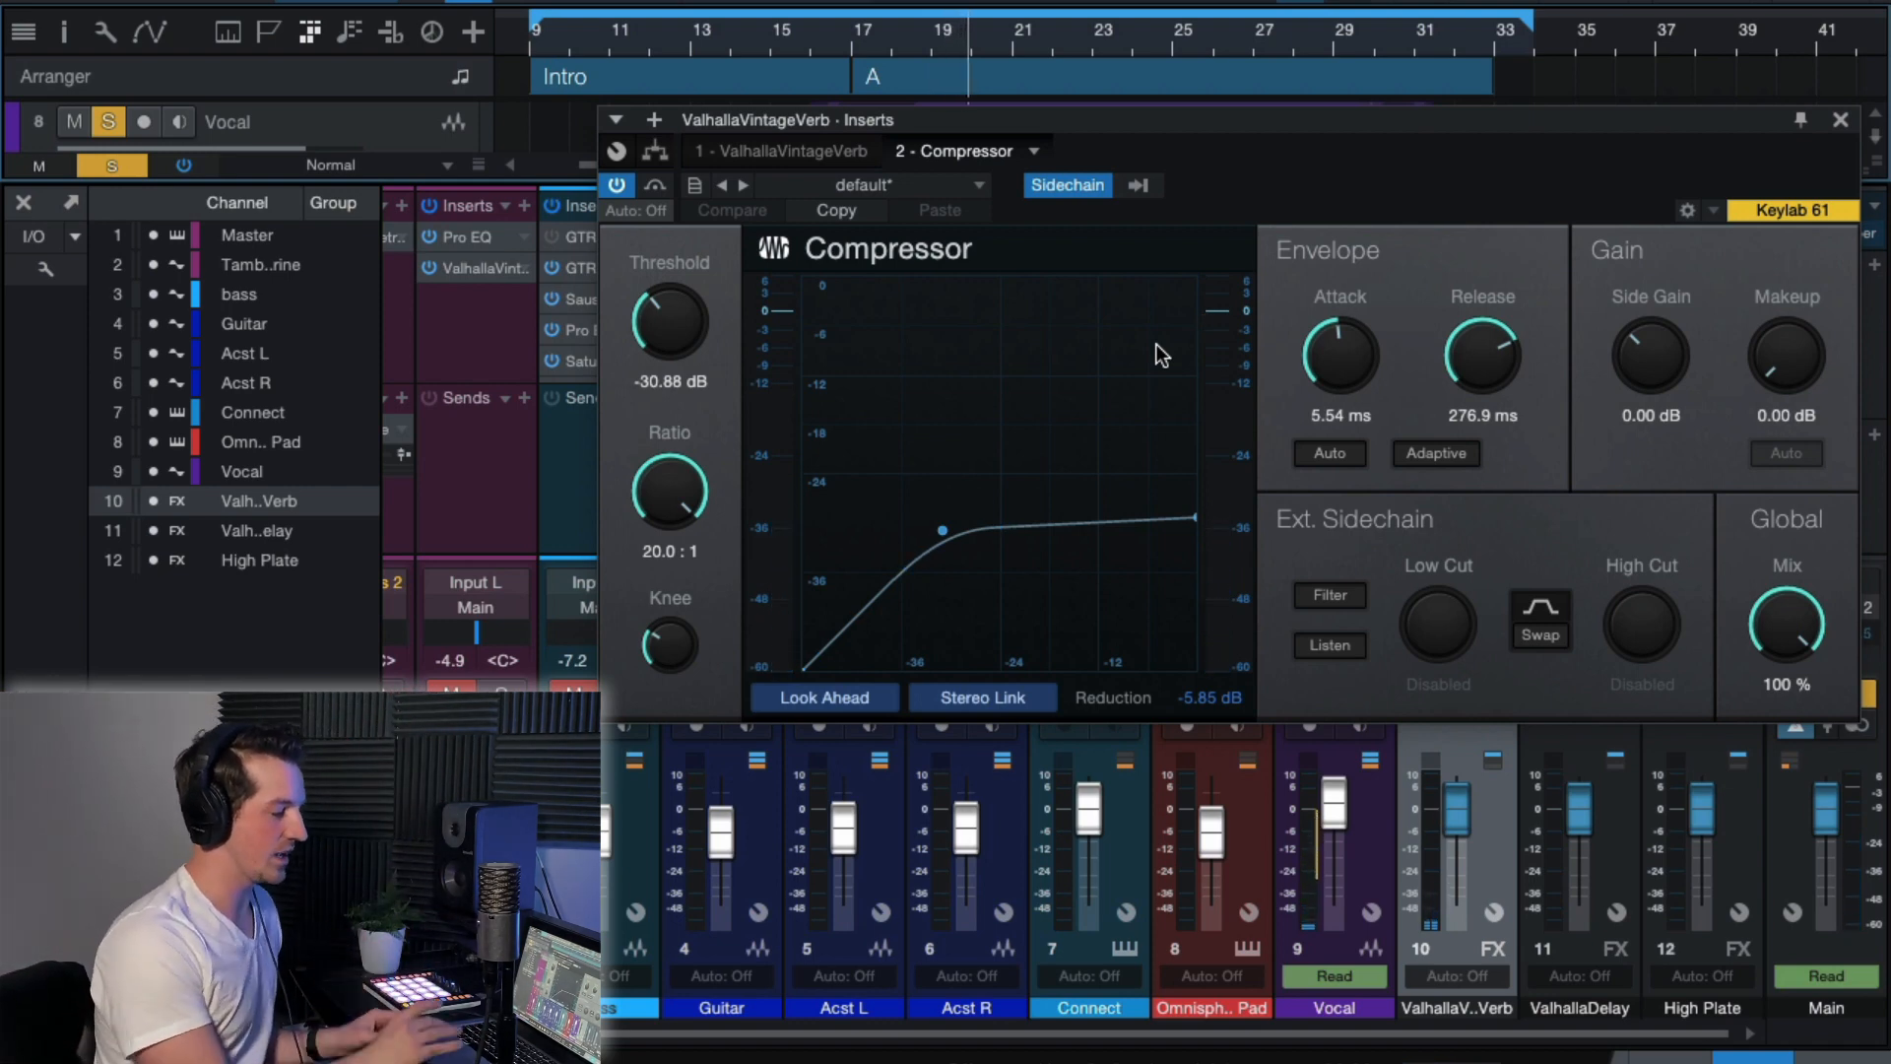
click(1841, 122)
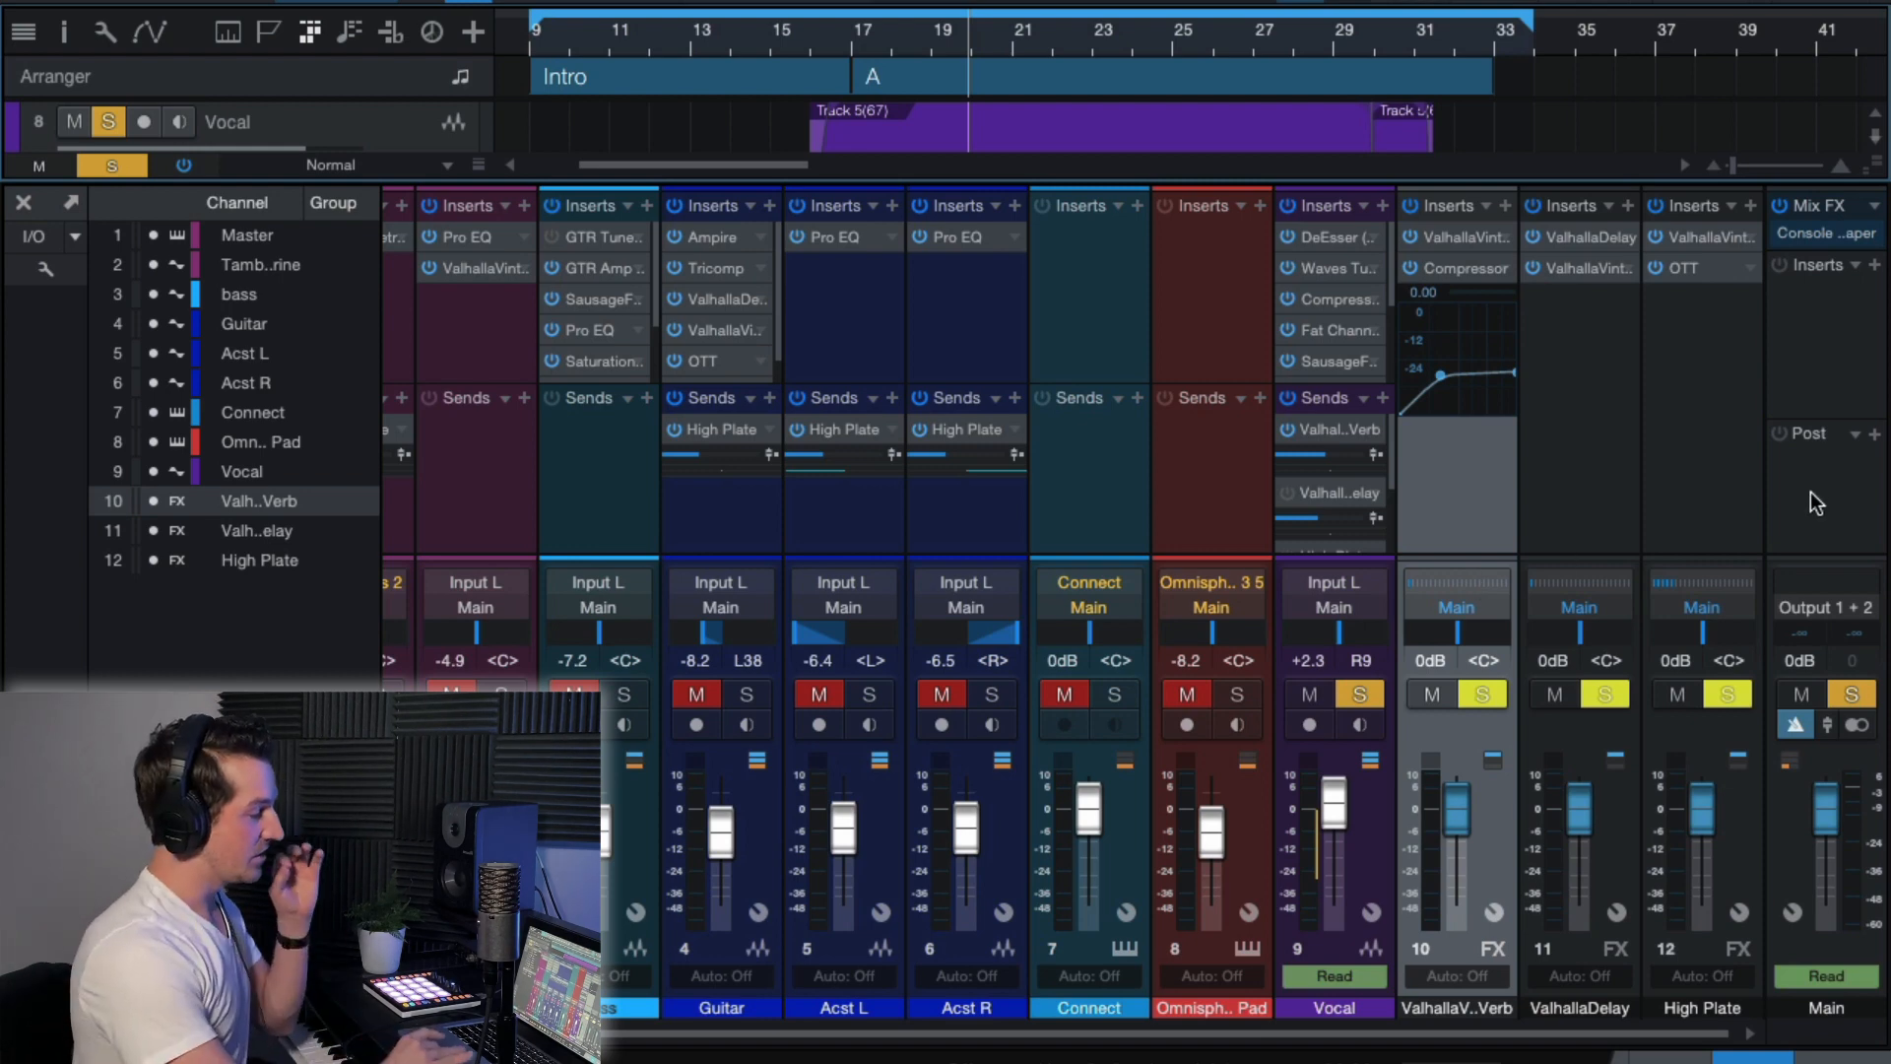
Reopen the reverb channel's Compressor and check which track is assigned as its sidechain source.
click(1465, 264)
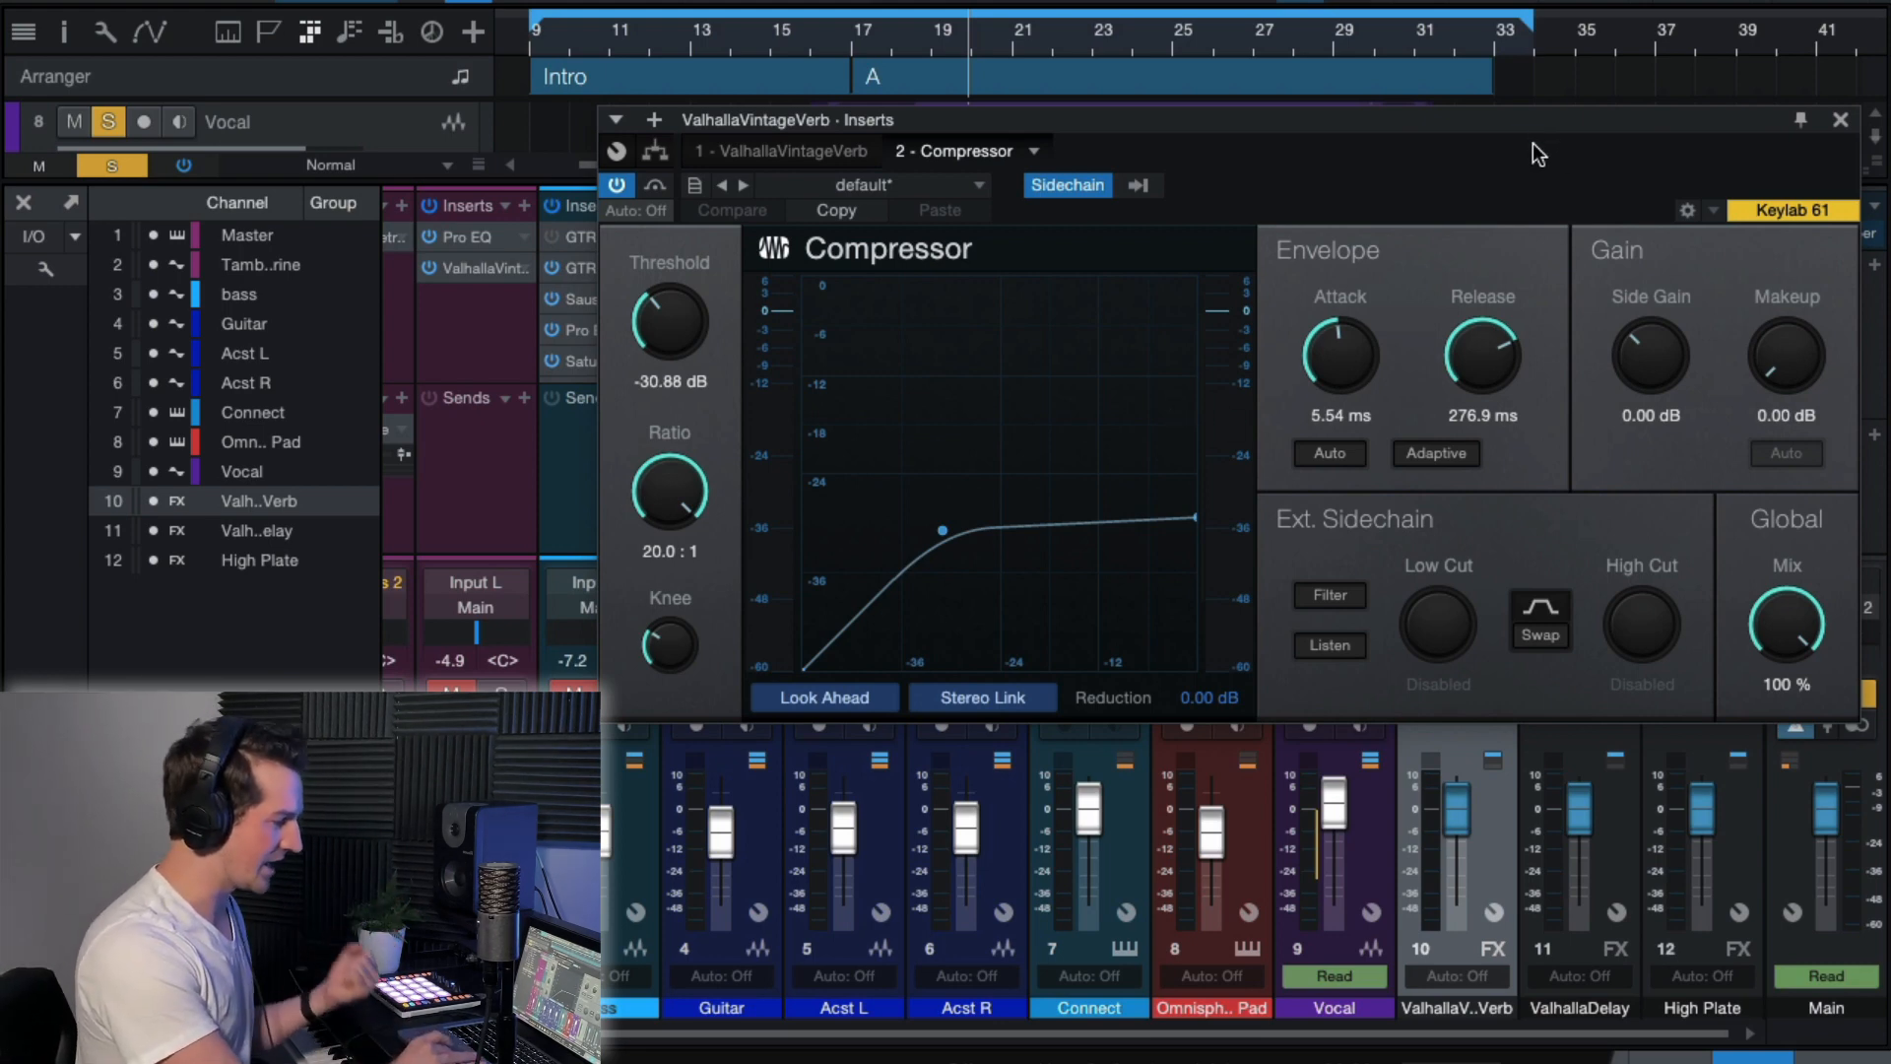
drag(1468, 126, 1465, 108)
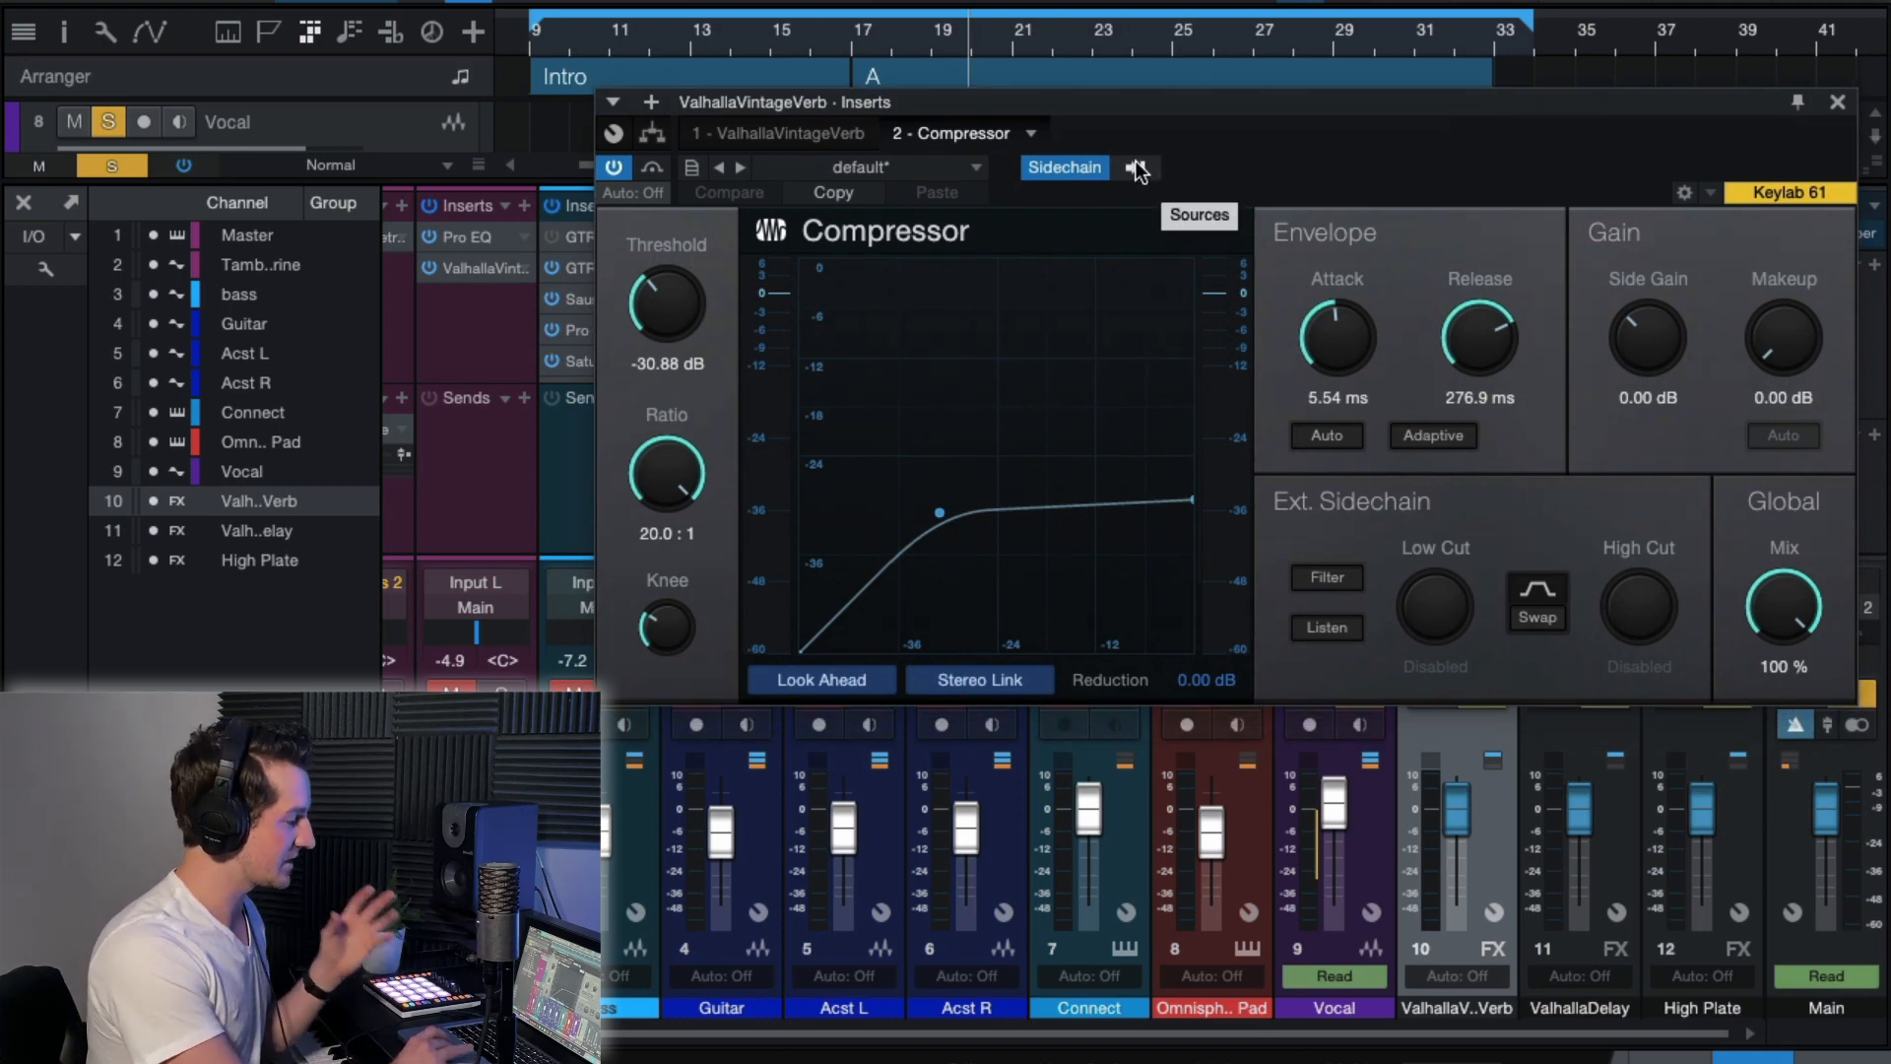
click(1837, 102)
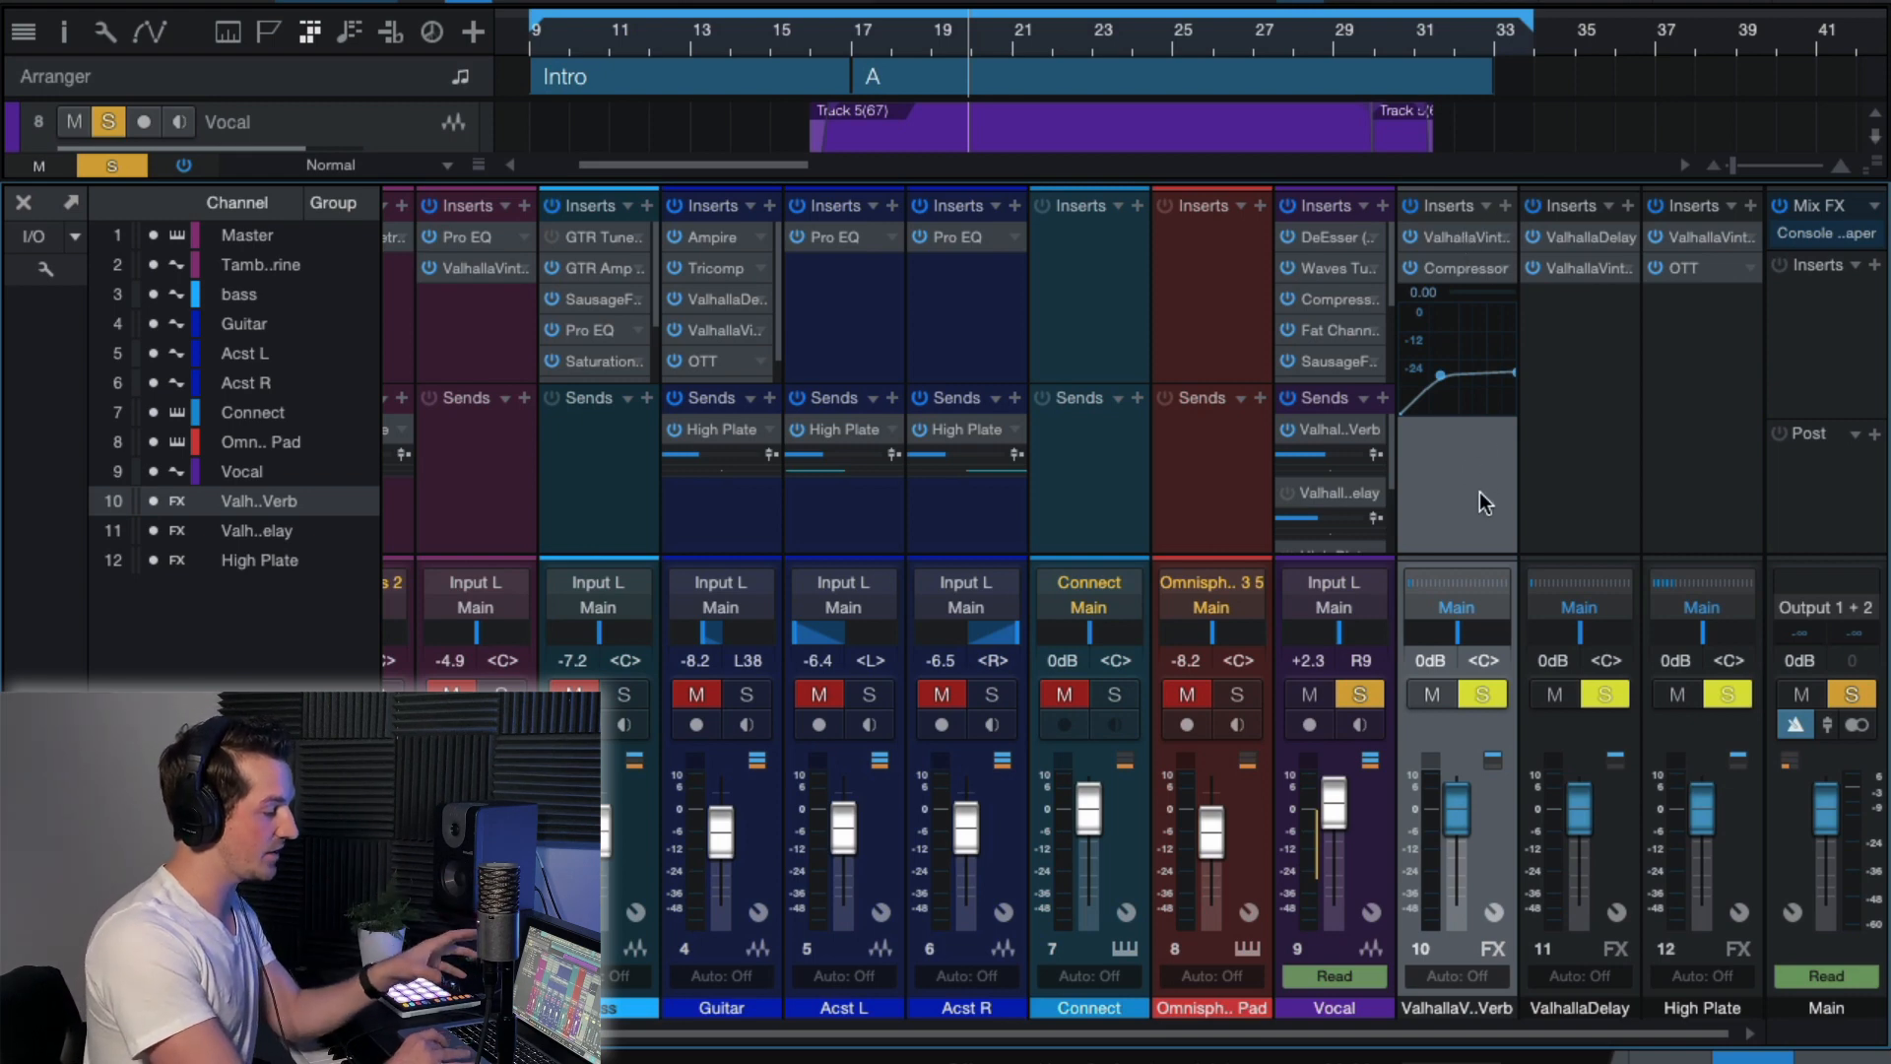
click(1462, 264)
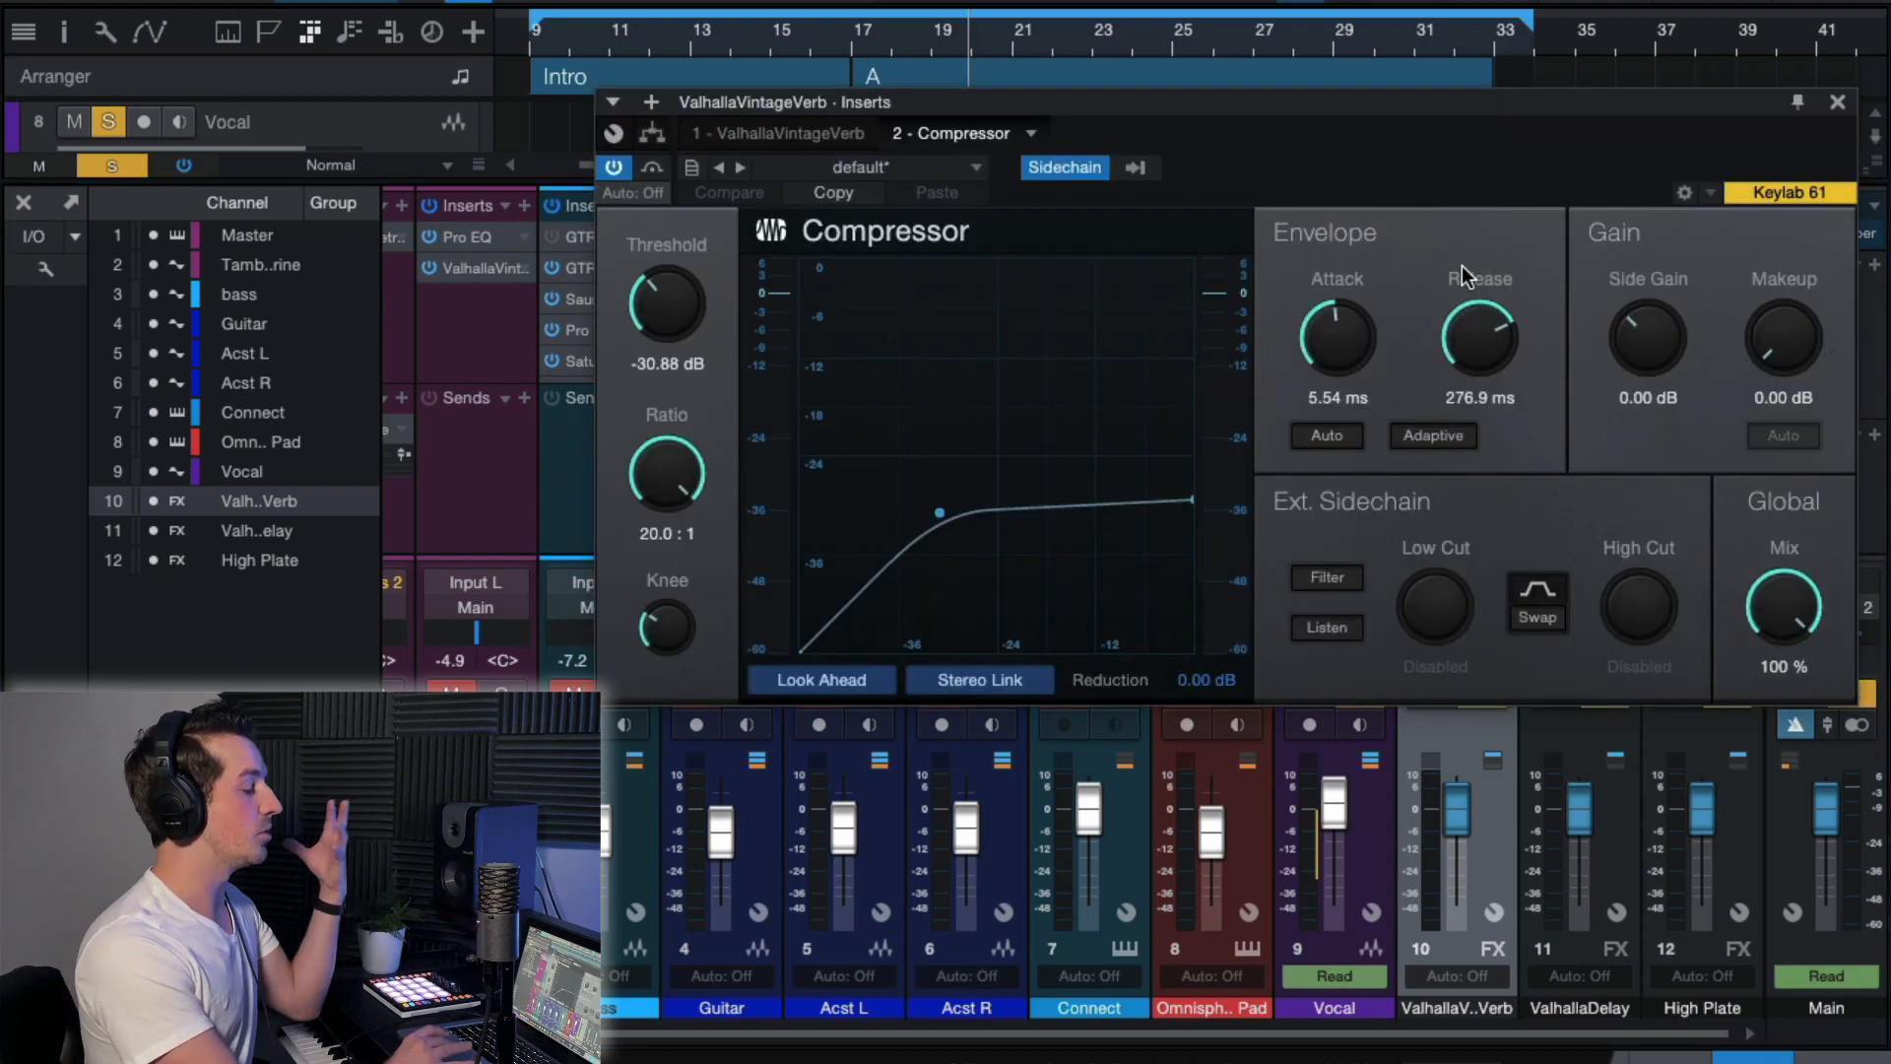
drag(1470, 98, 1470, 75)
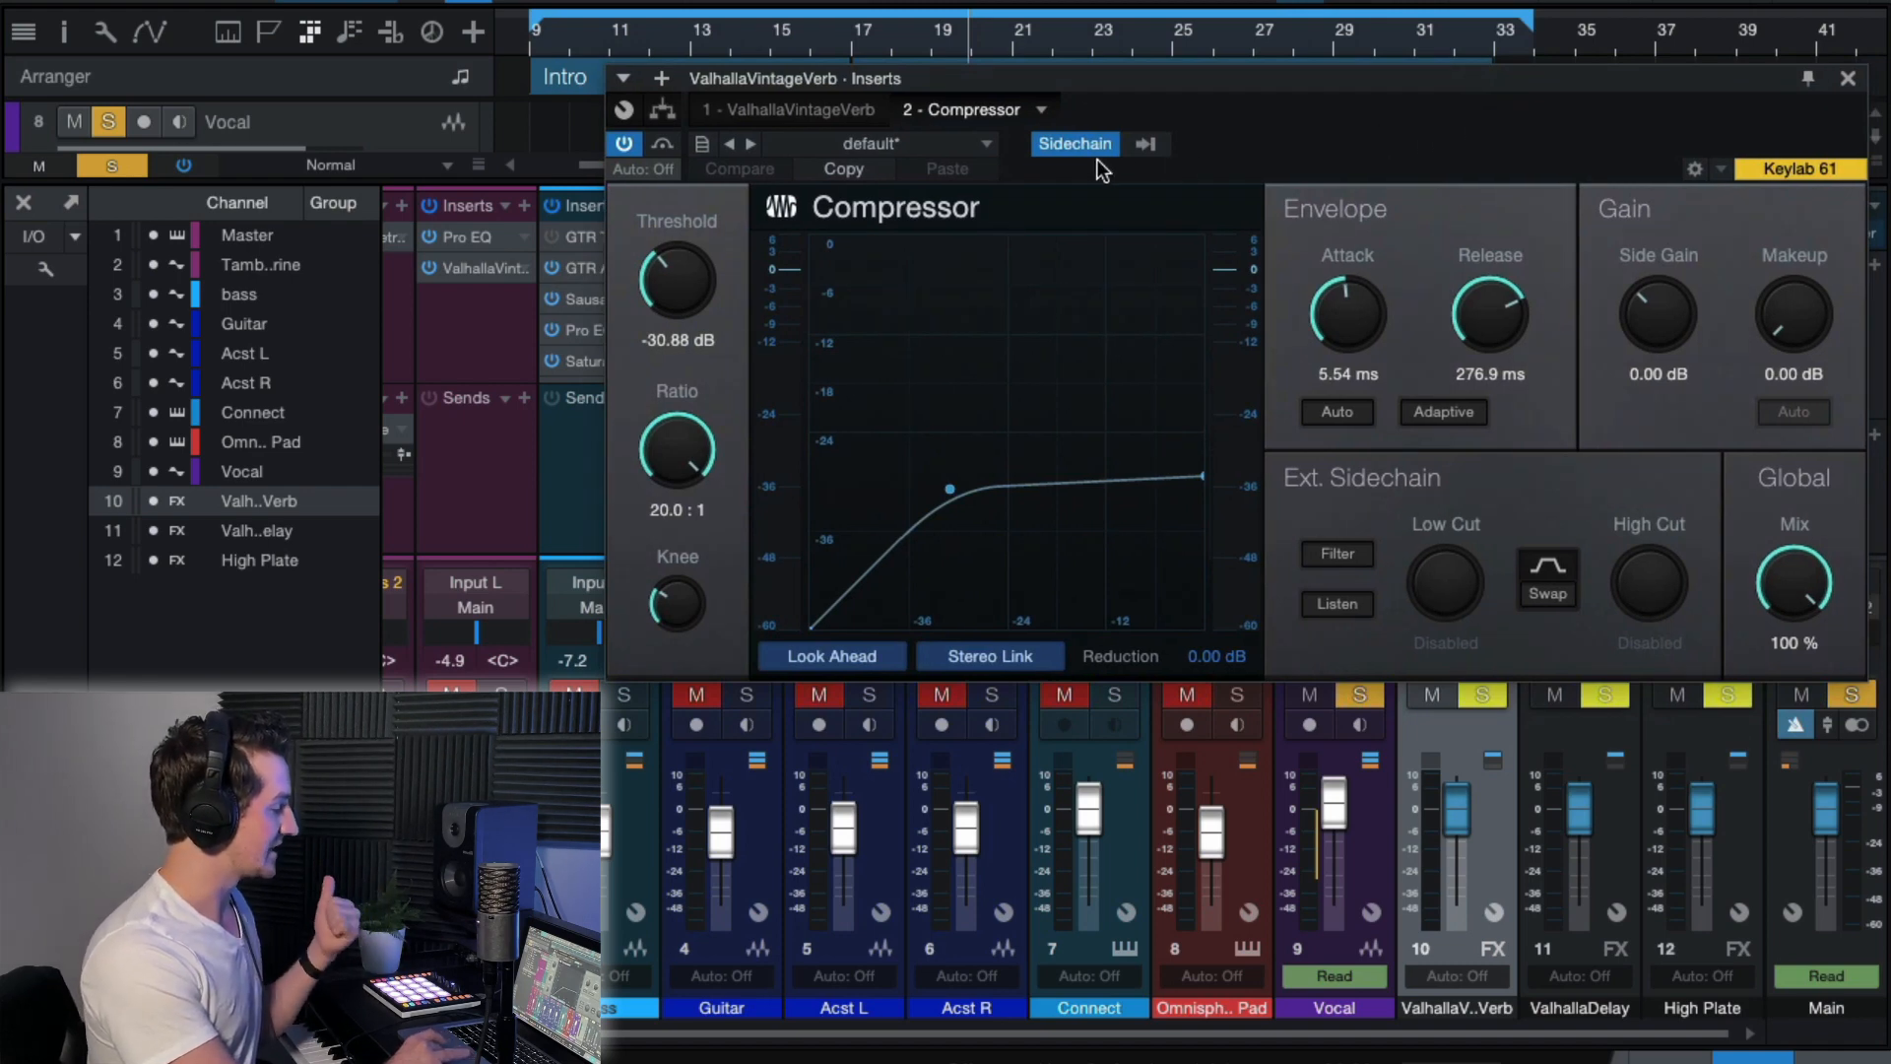
click(1144, 144)
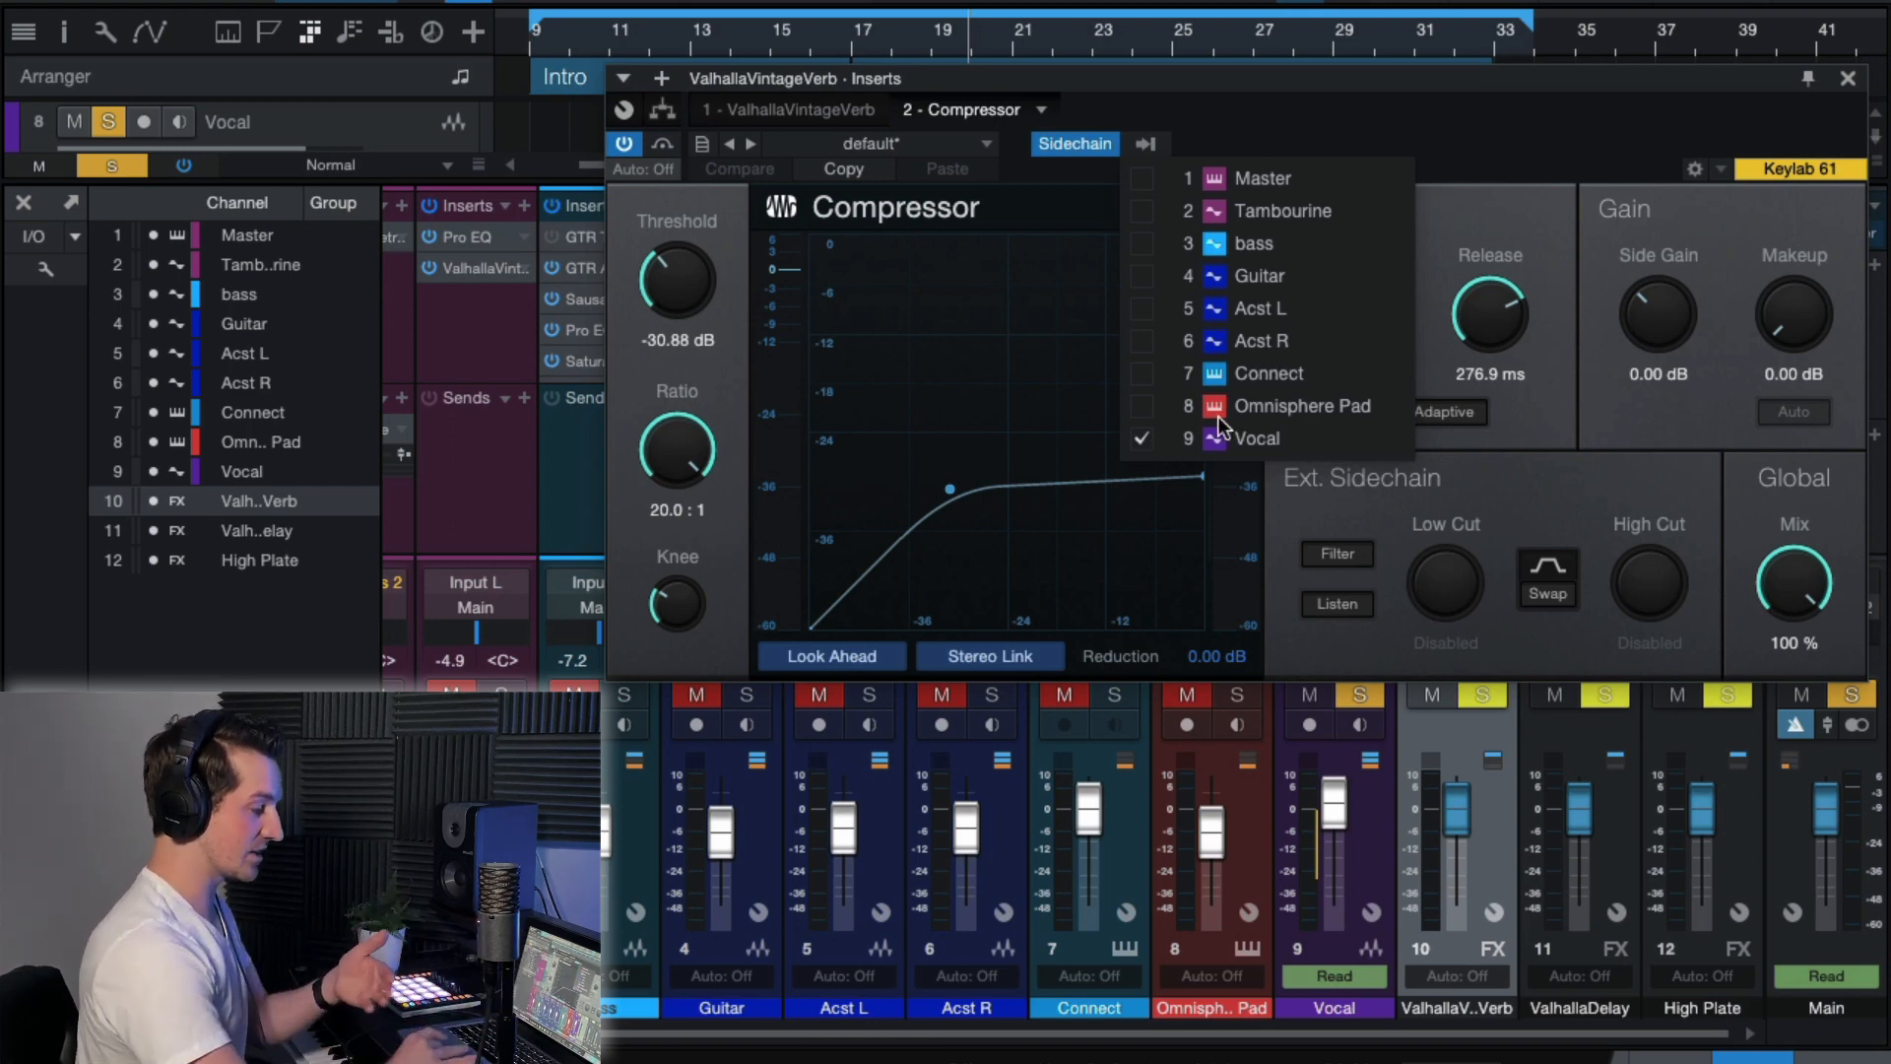
click(1485, 128)
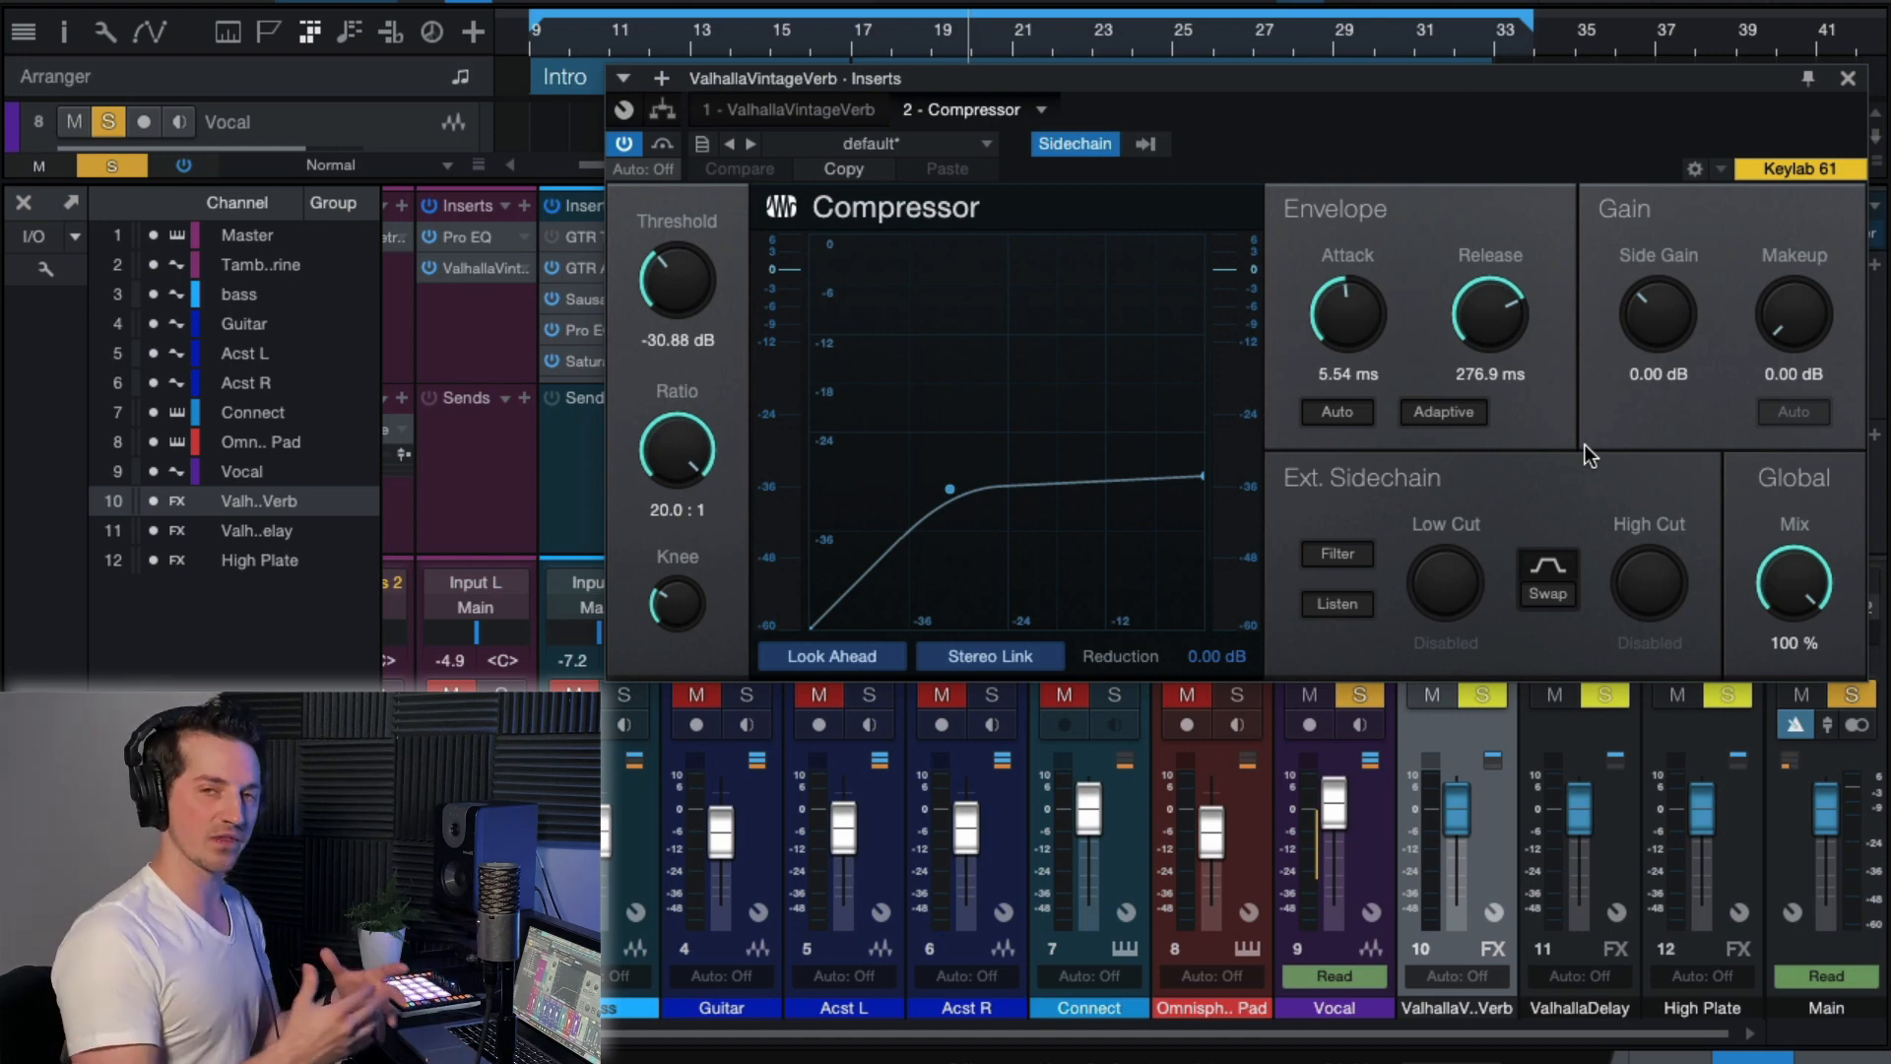
Play back the vocal with the sidechained reverb and review the ValhallaVintageVerb settings on its FX channel.
key(space)
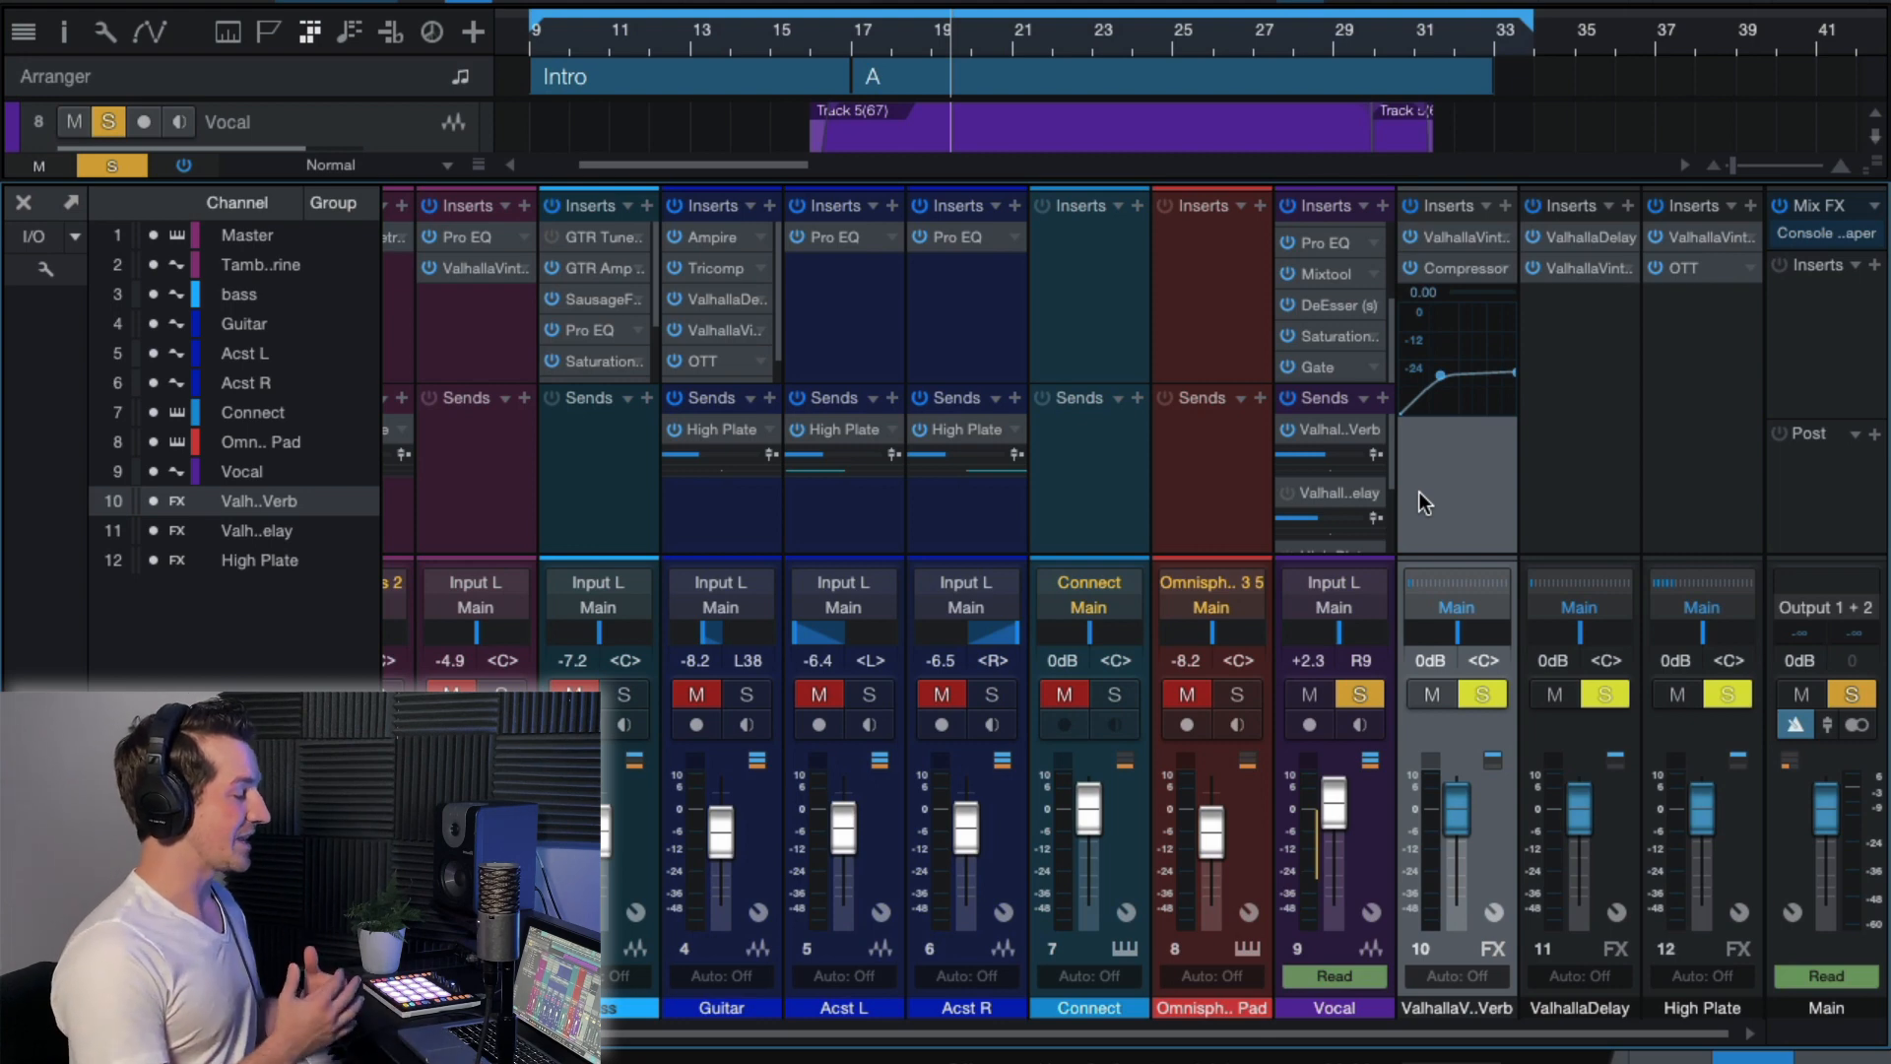
click(1461, 233)
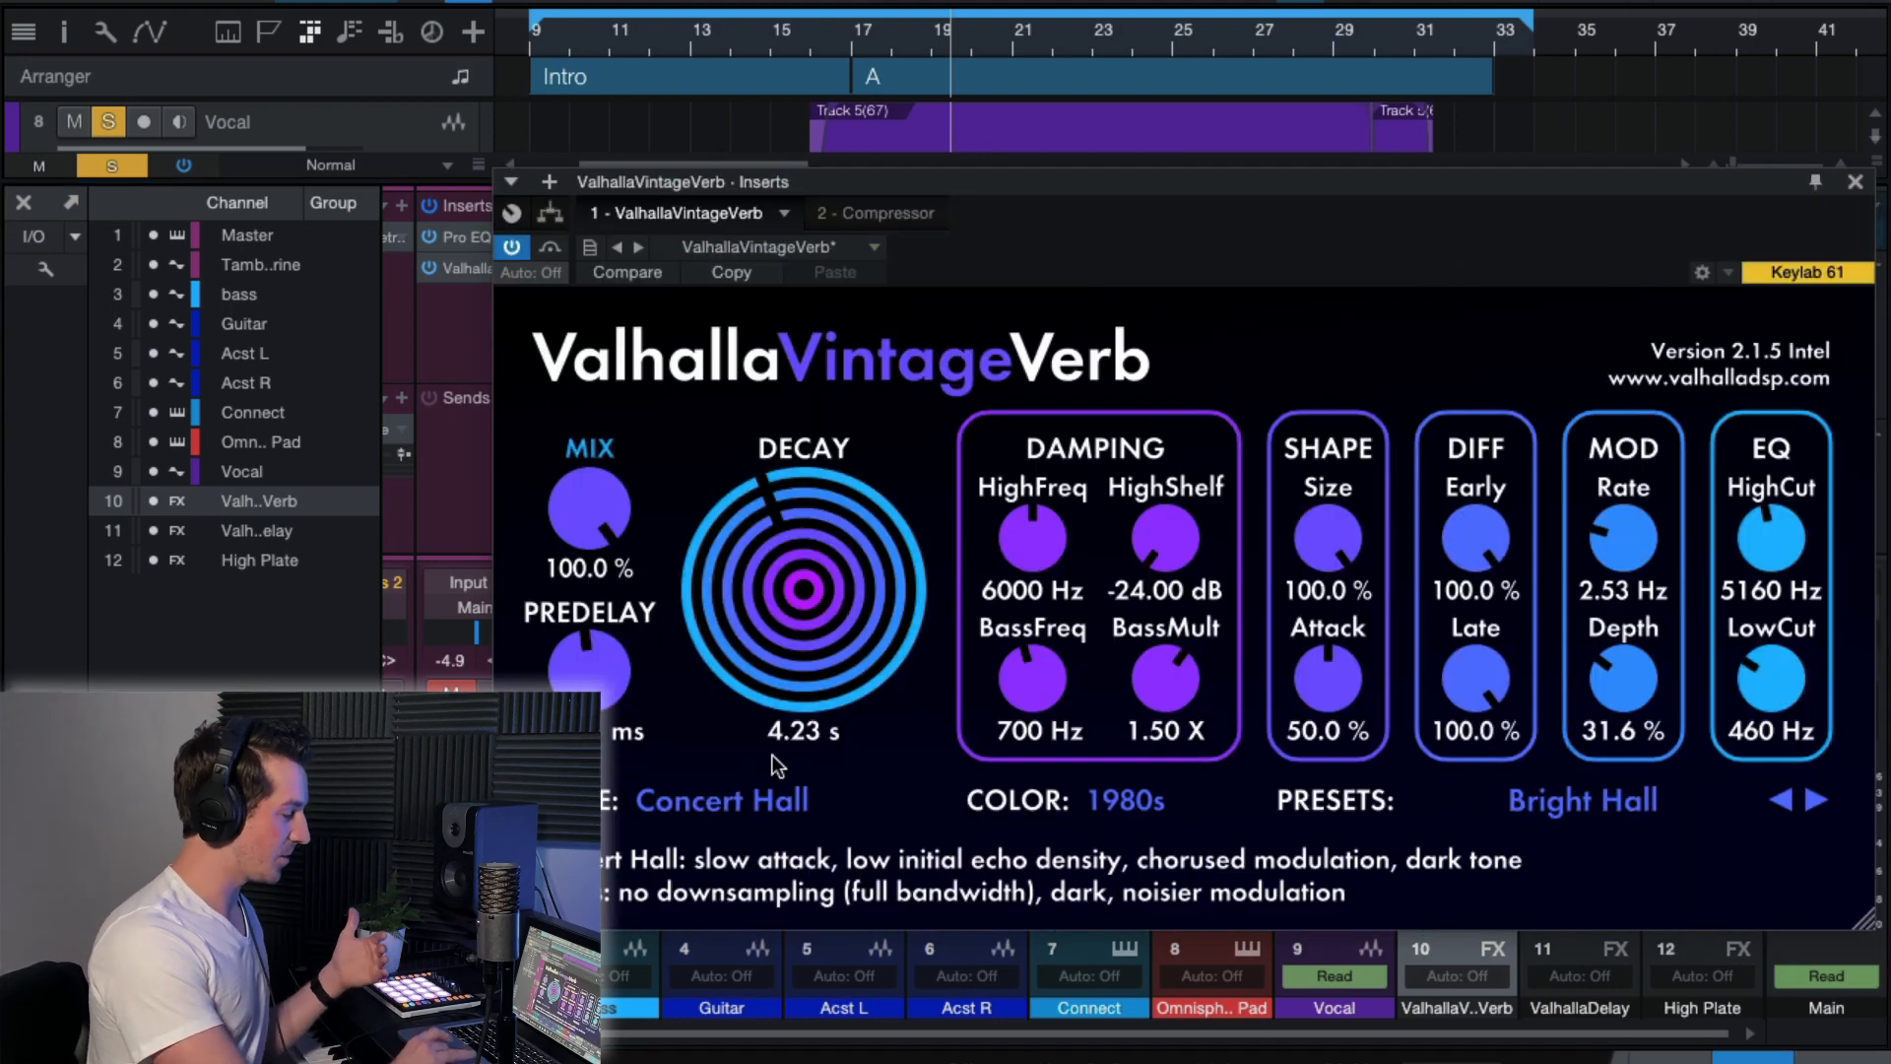
click(1855, 183)
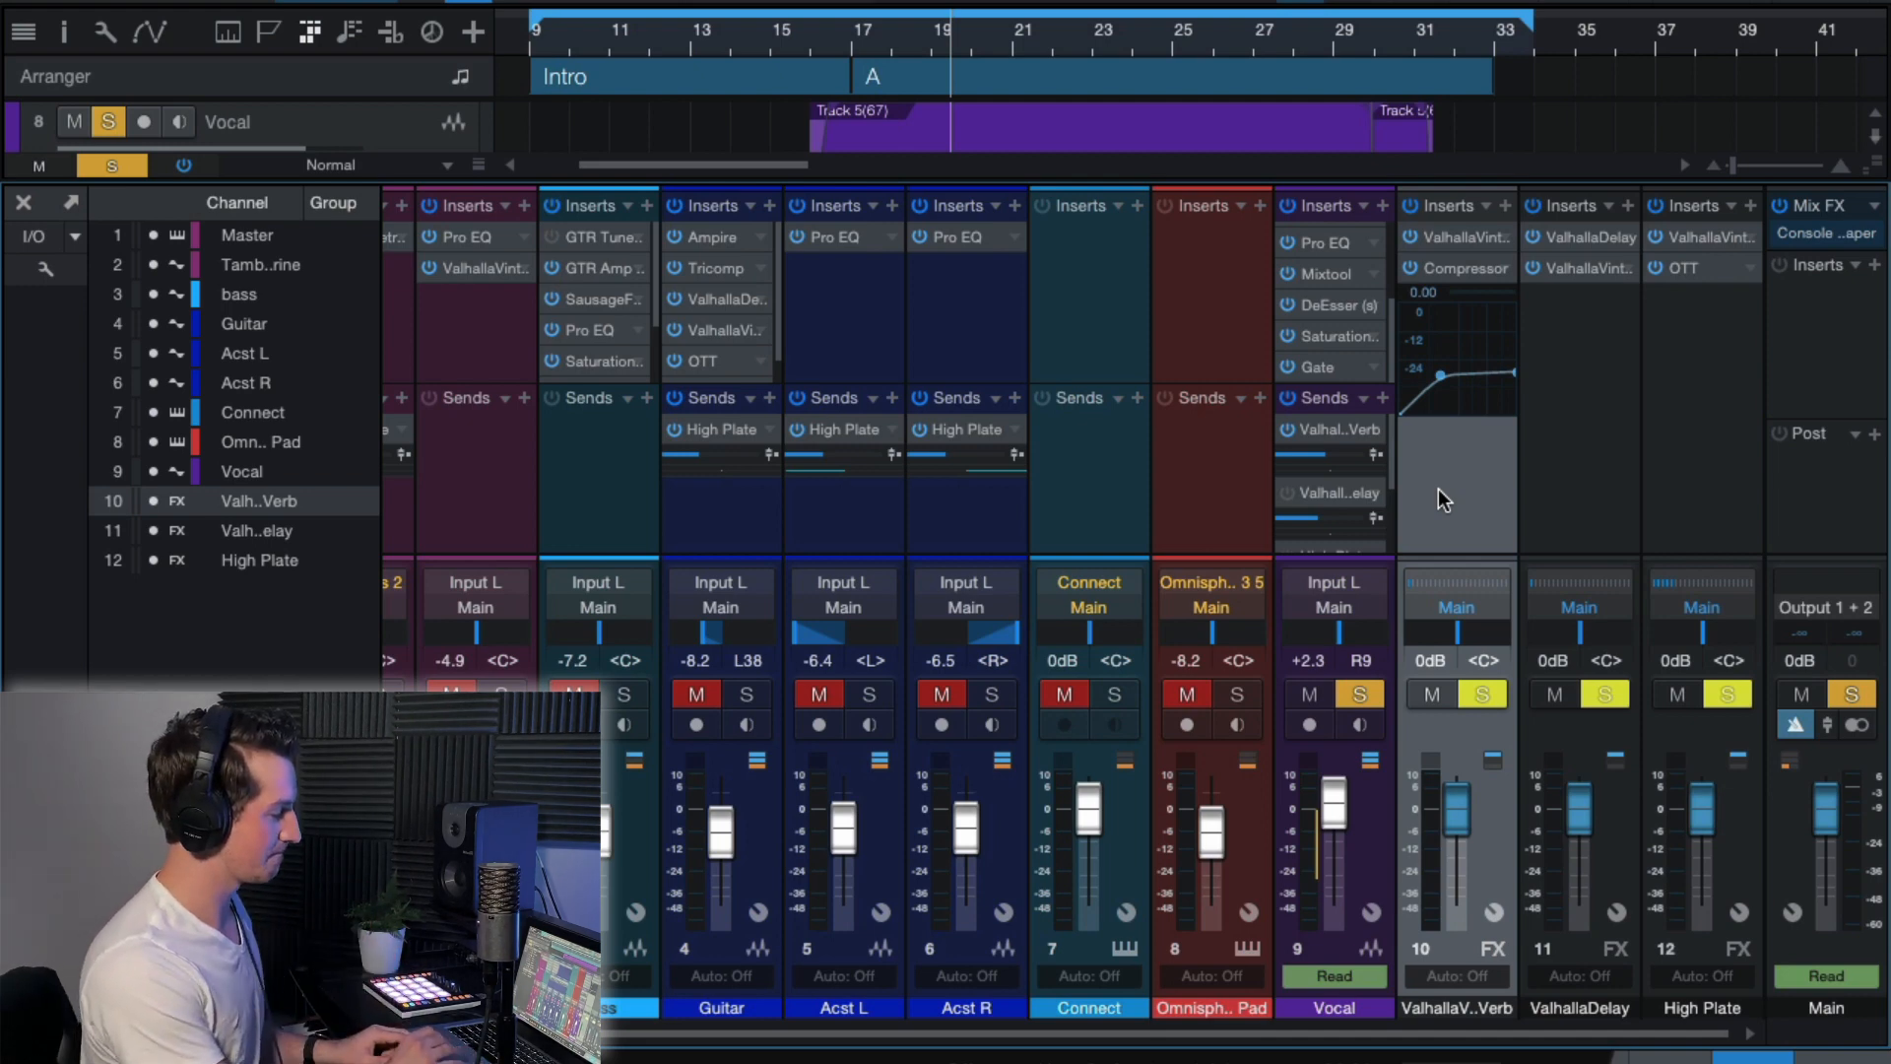
key(space)
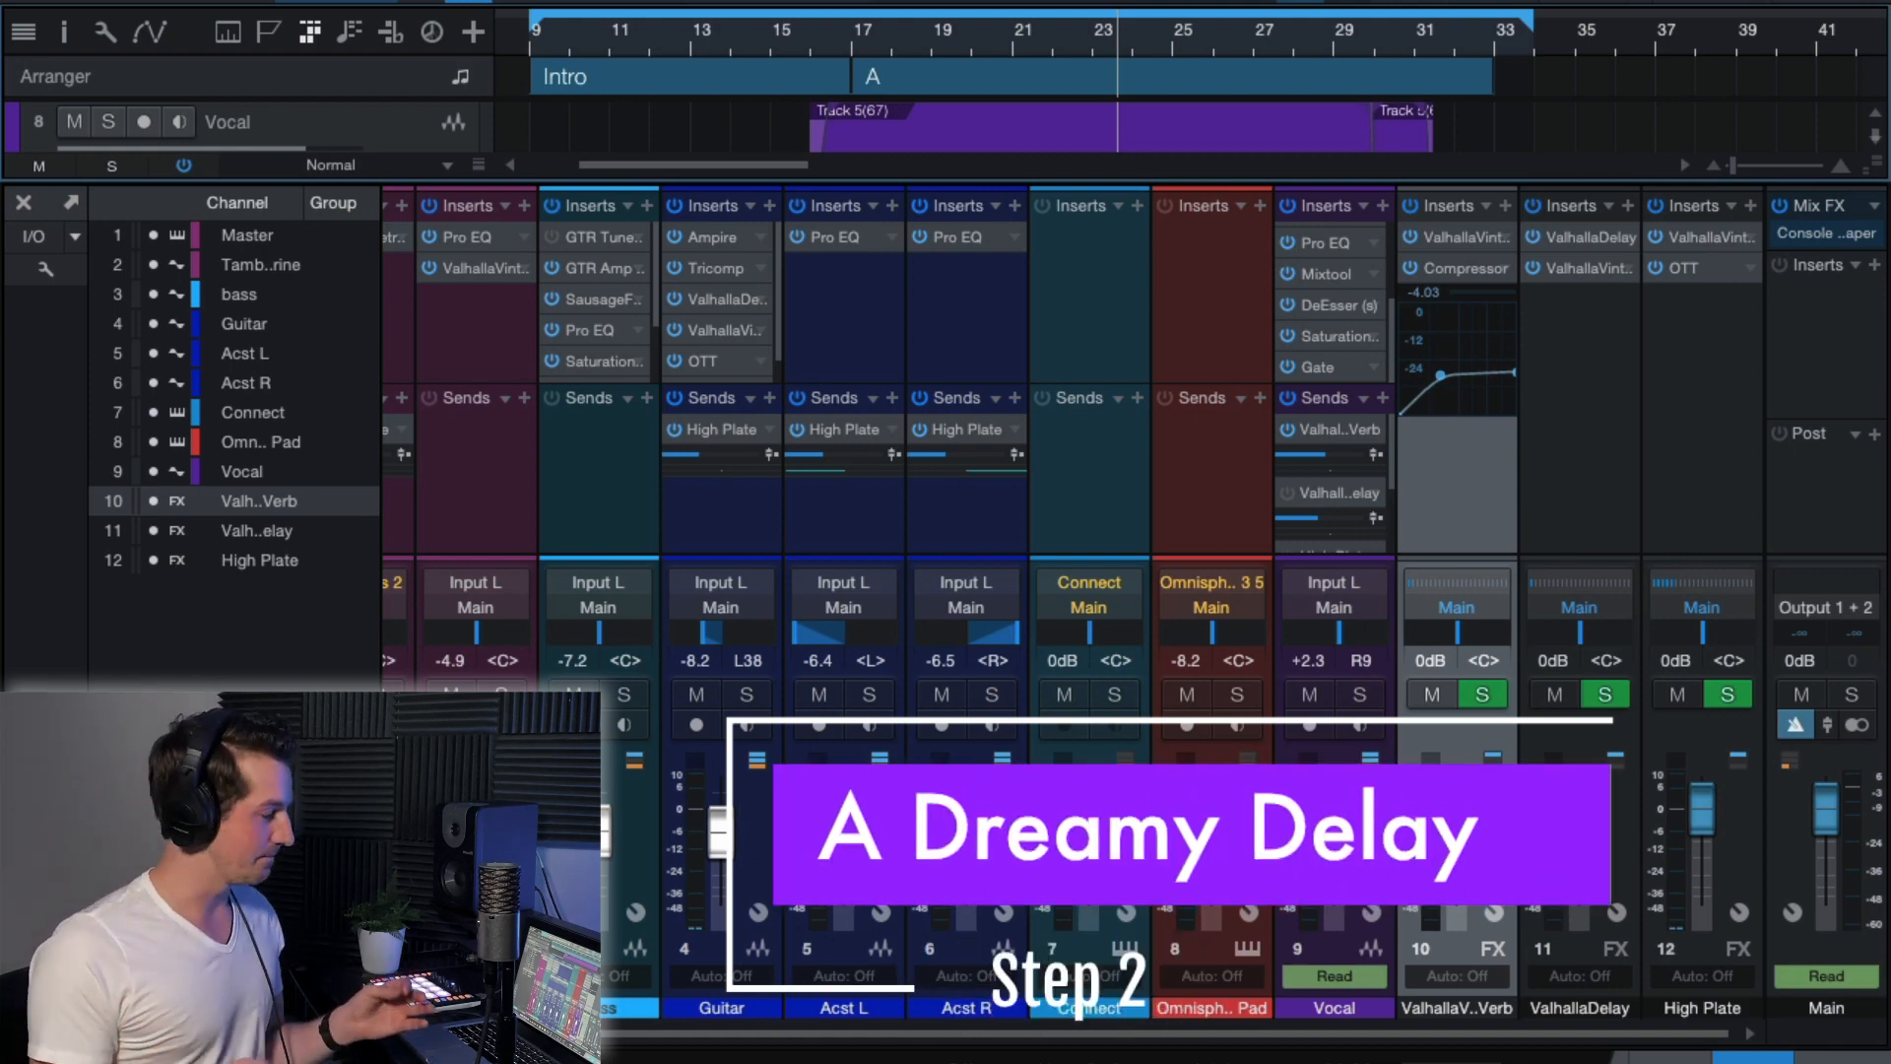
Select the ValhallaDelay FX channel and play the full mix from the start of section A.
click(1576, 483)
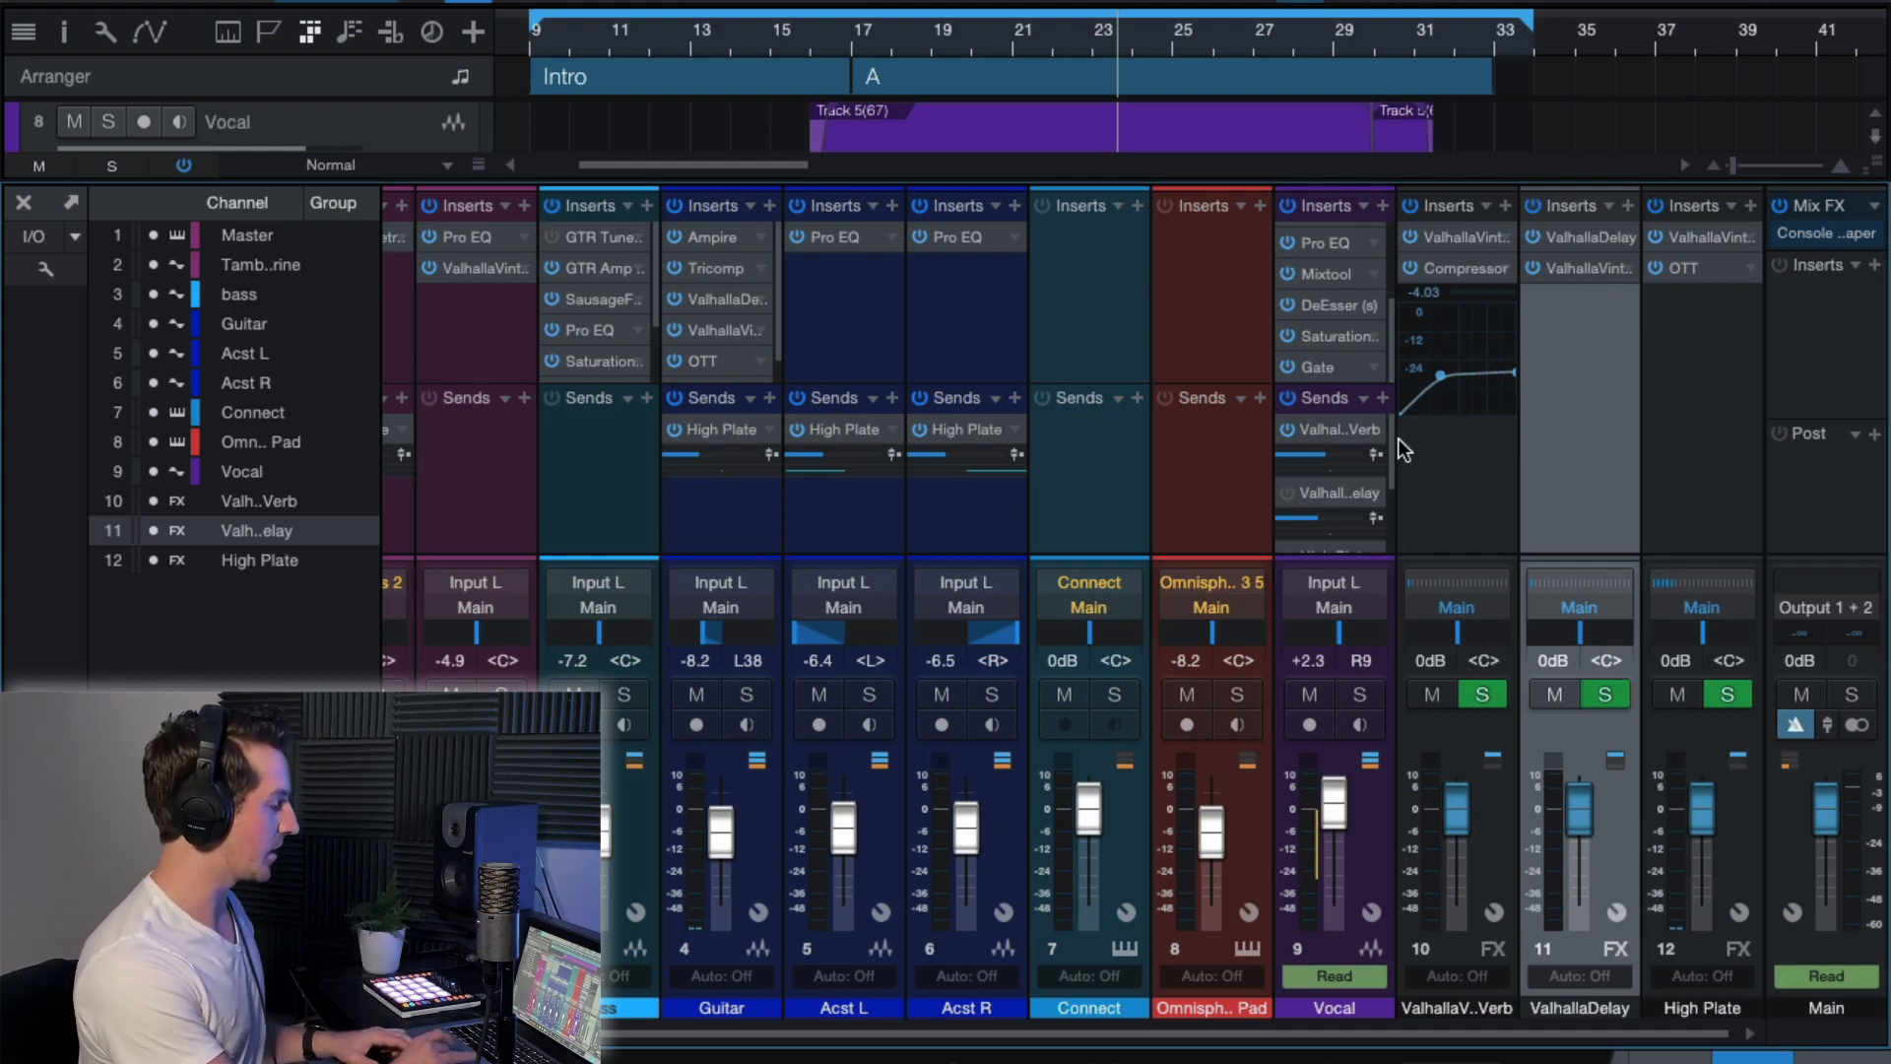
mouse_move(1390, 454)
mouse_down()
mouse_move(1387, 514)
mouse_move(1387, 447)
mouse_up()
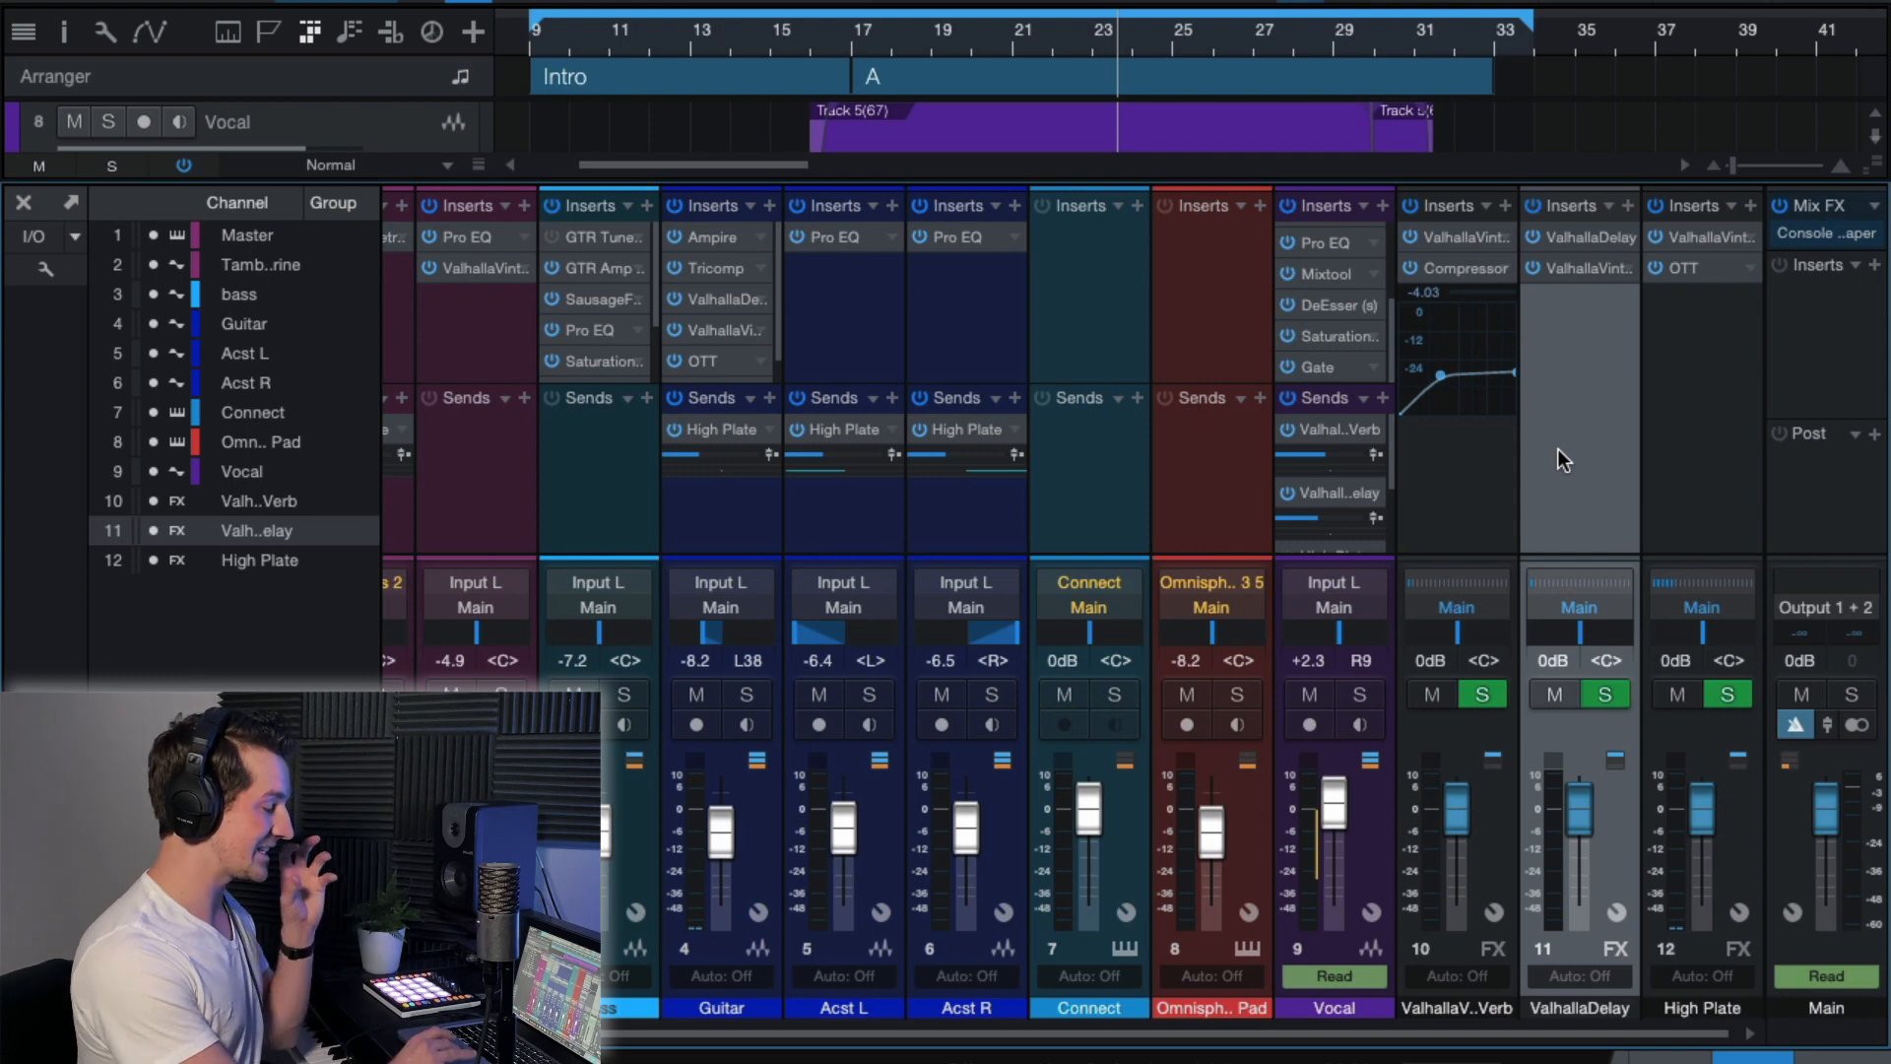
click(855, 34)
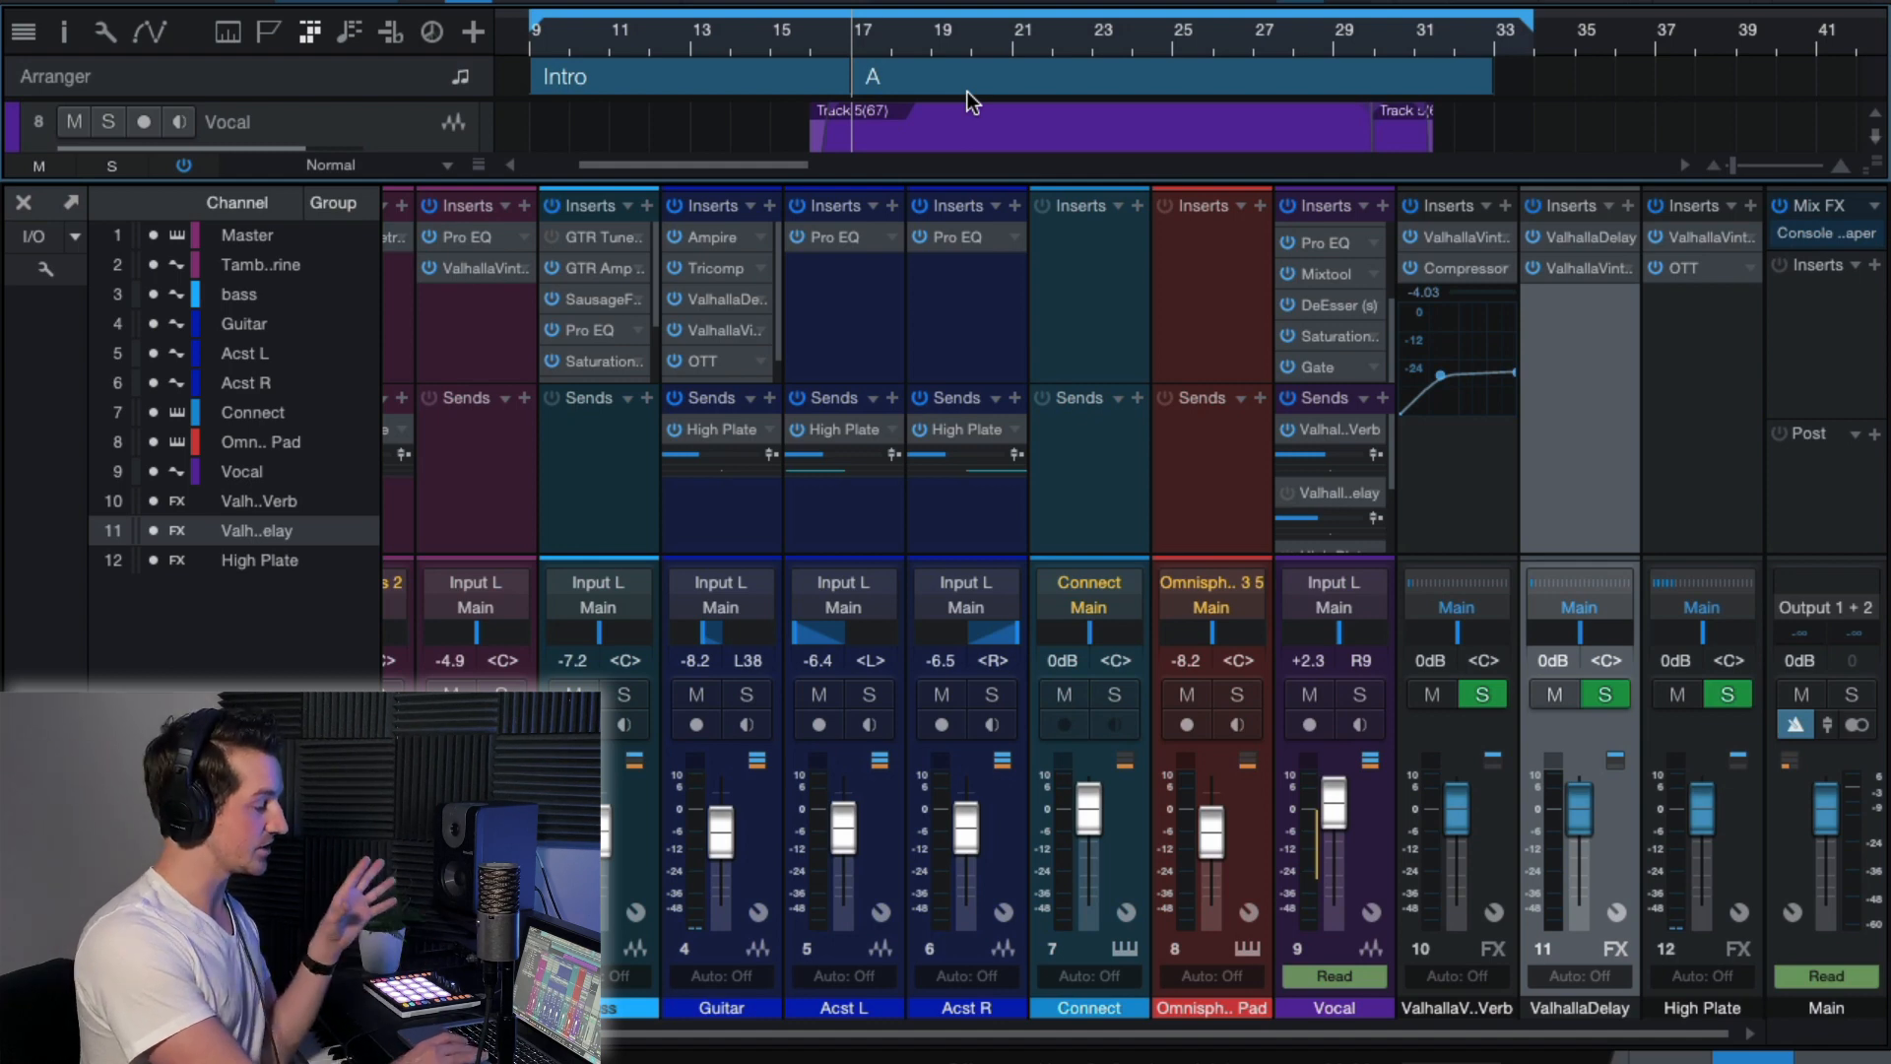
key(space)
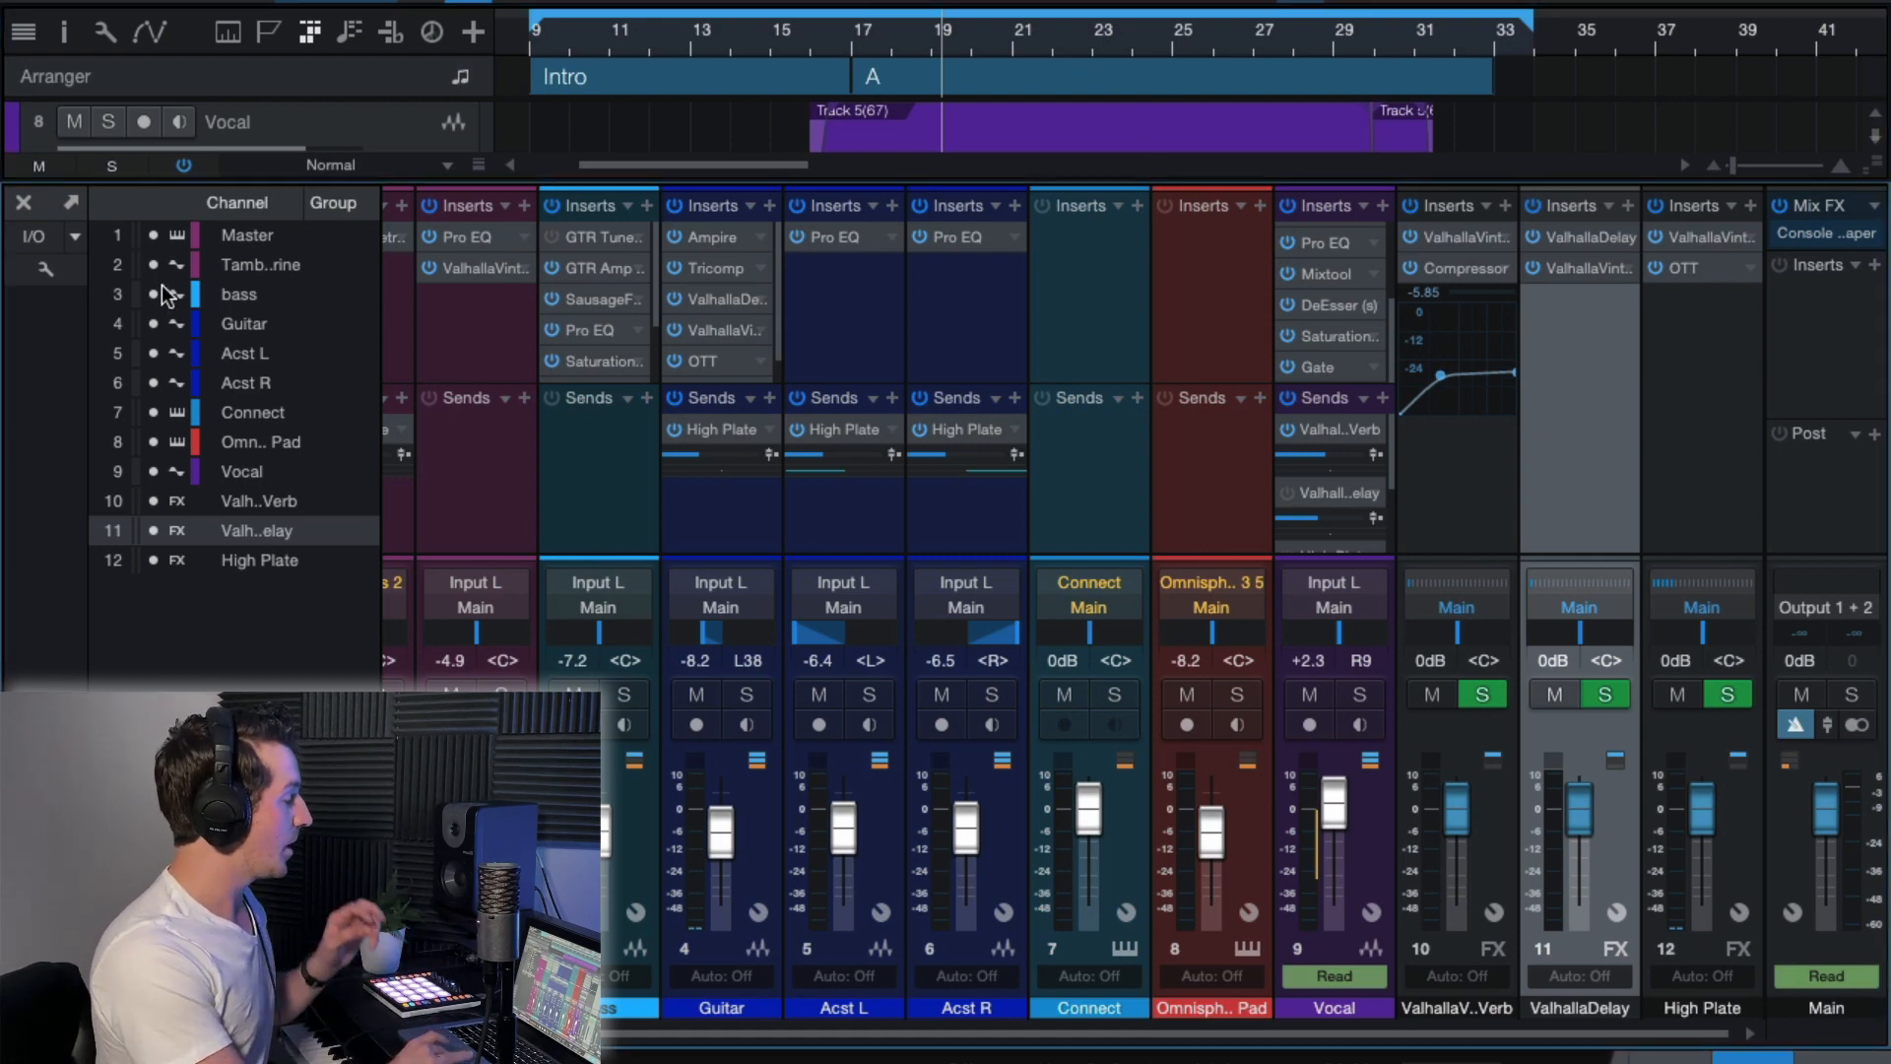
Hide the mixer to show the full arrangement, and play the mix from just after bar 22.
click(35, 236)
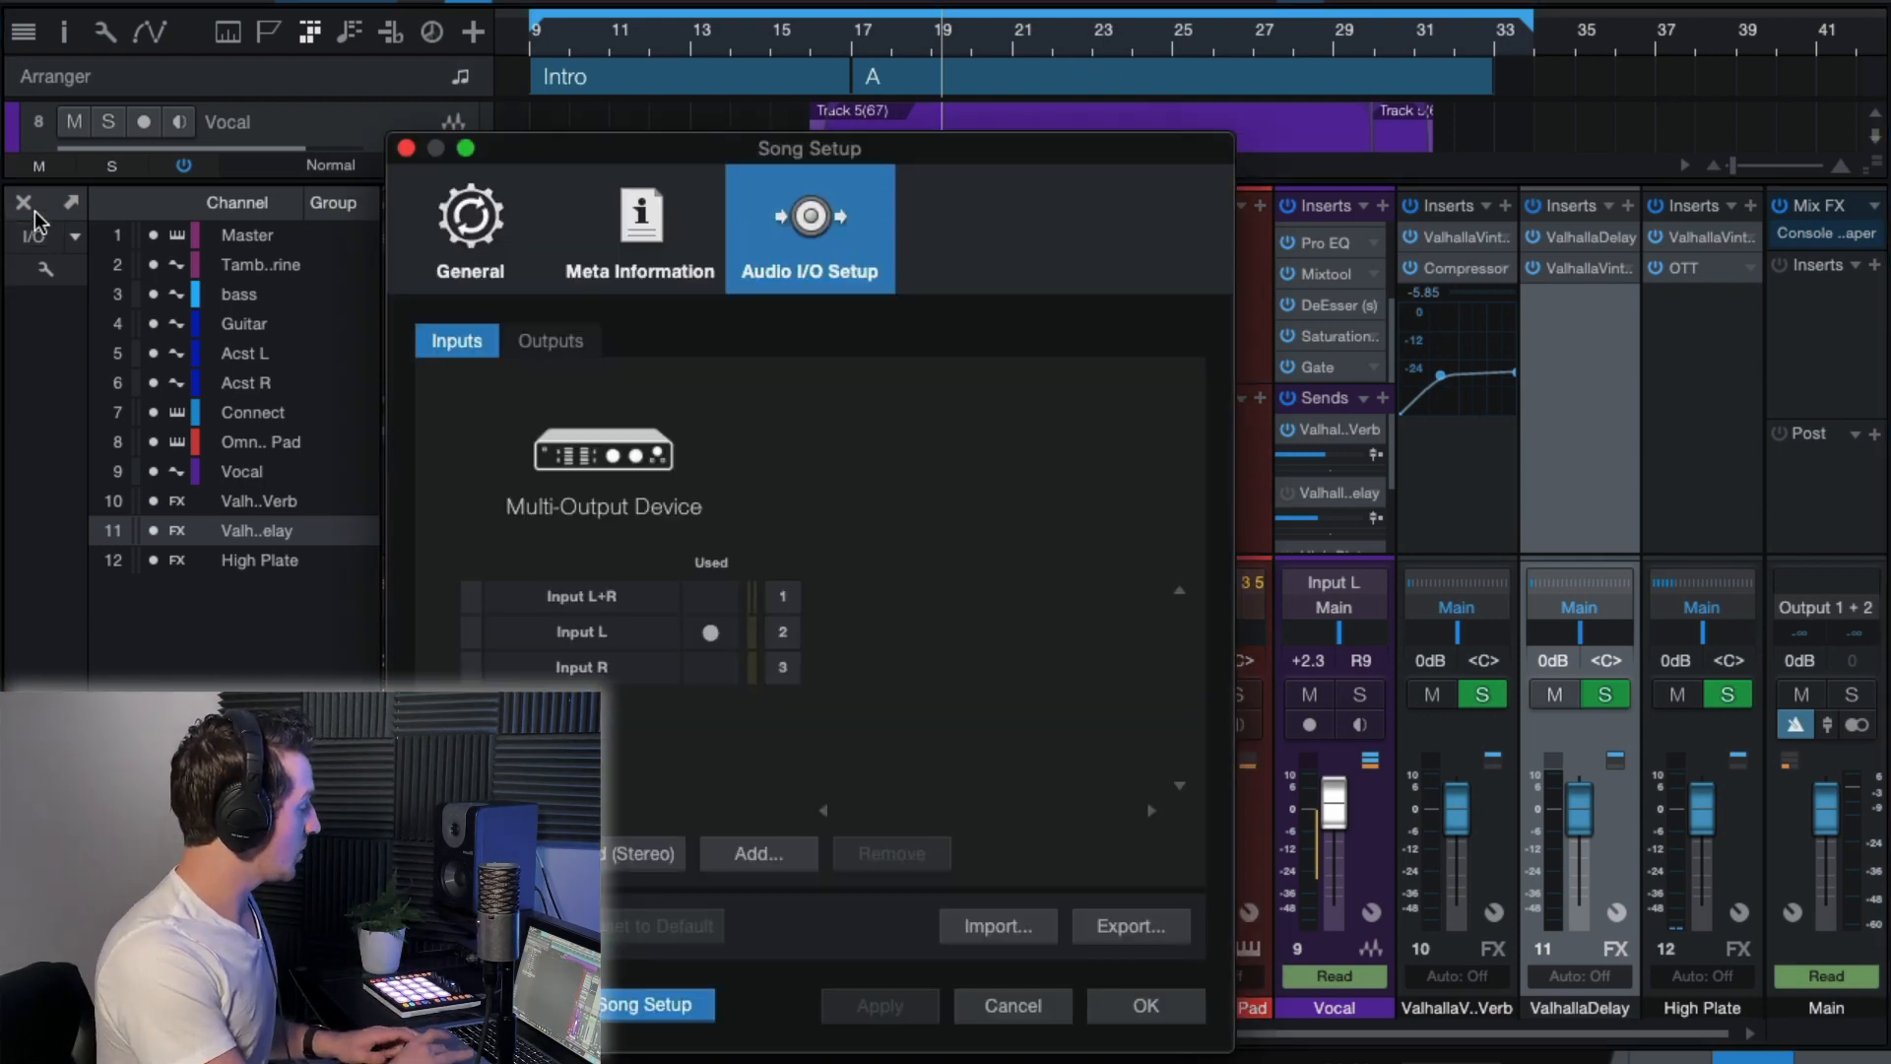
click(1172, 1006)
click(24, 202)
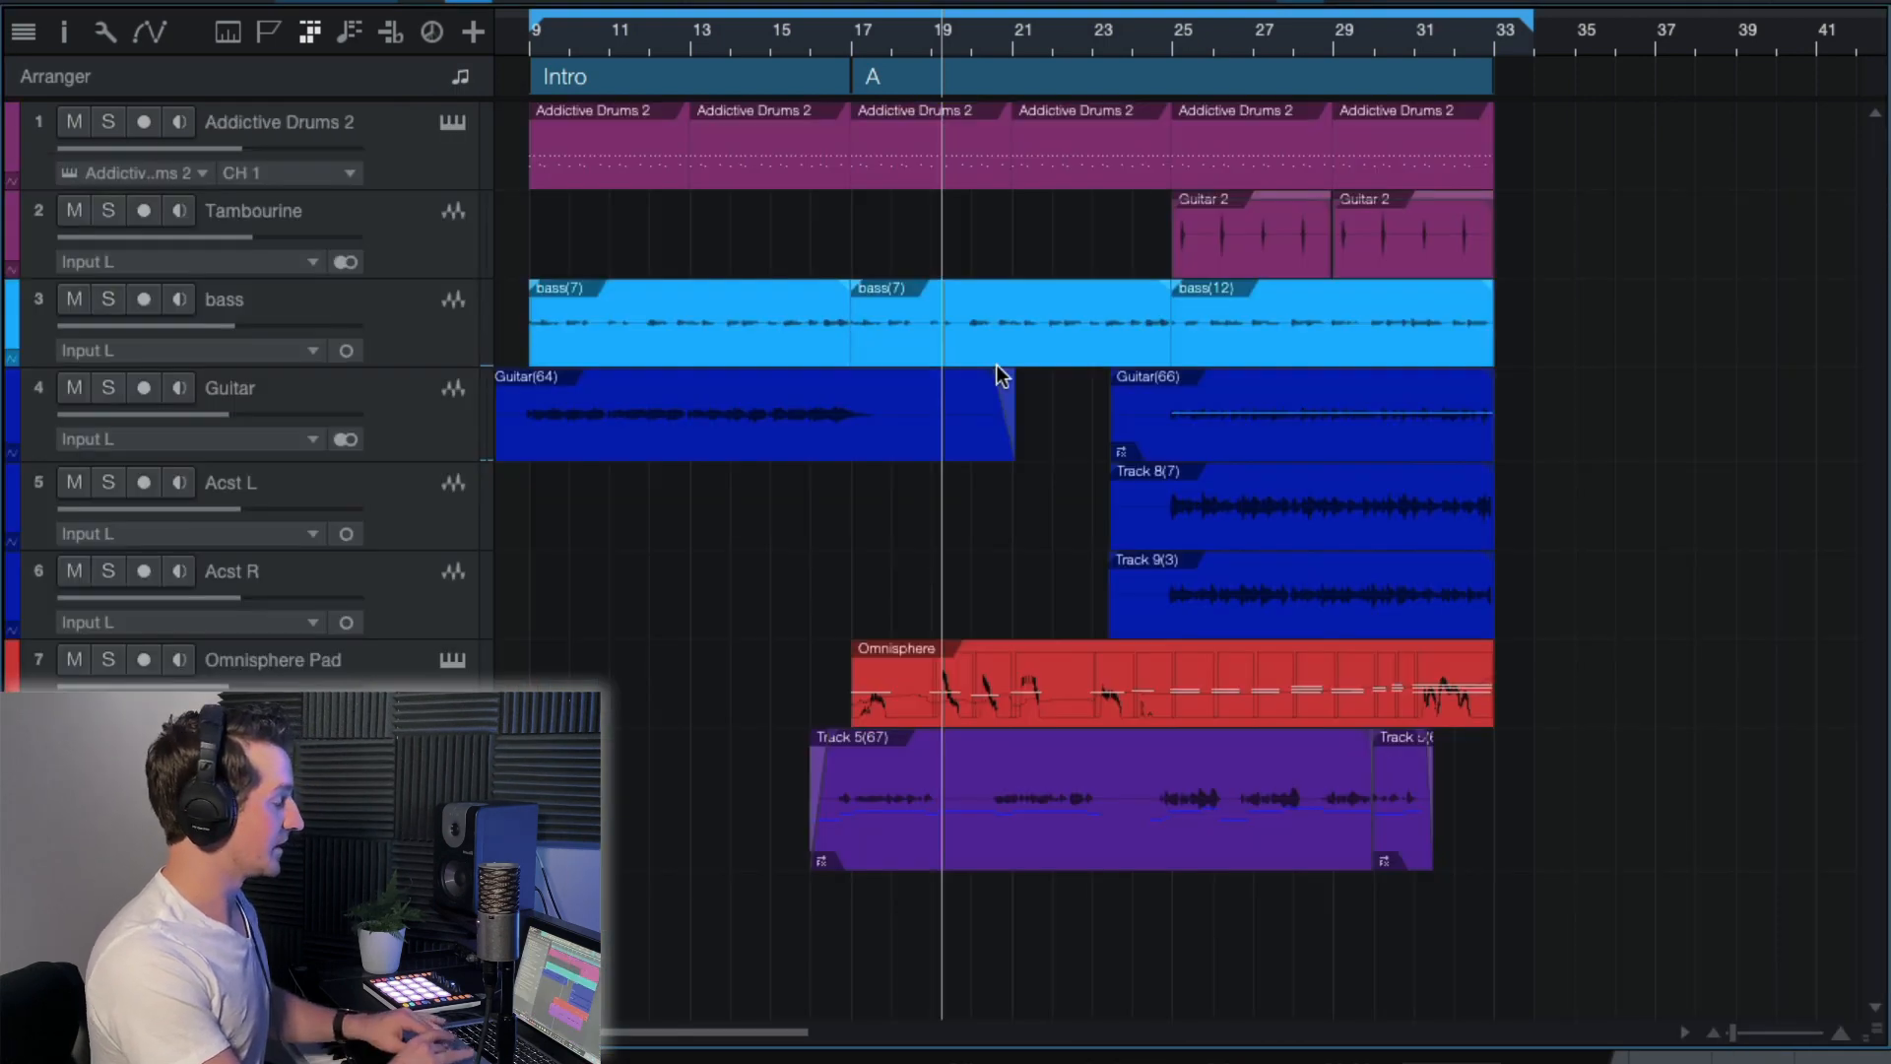
scroll(997, 365, up, 2)
scroll(997, 365, right, 2)
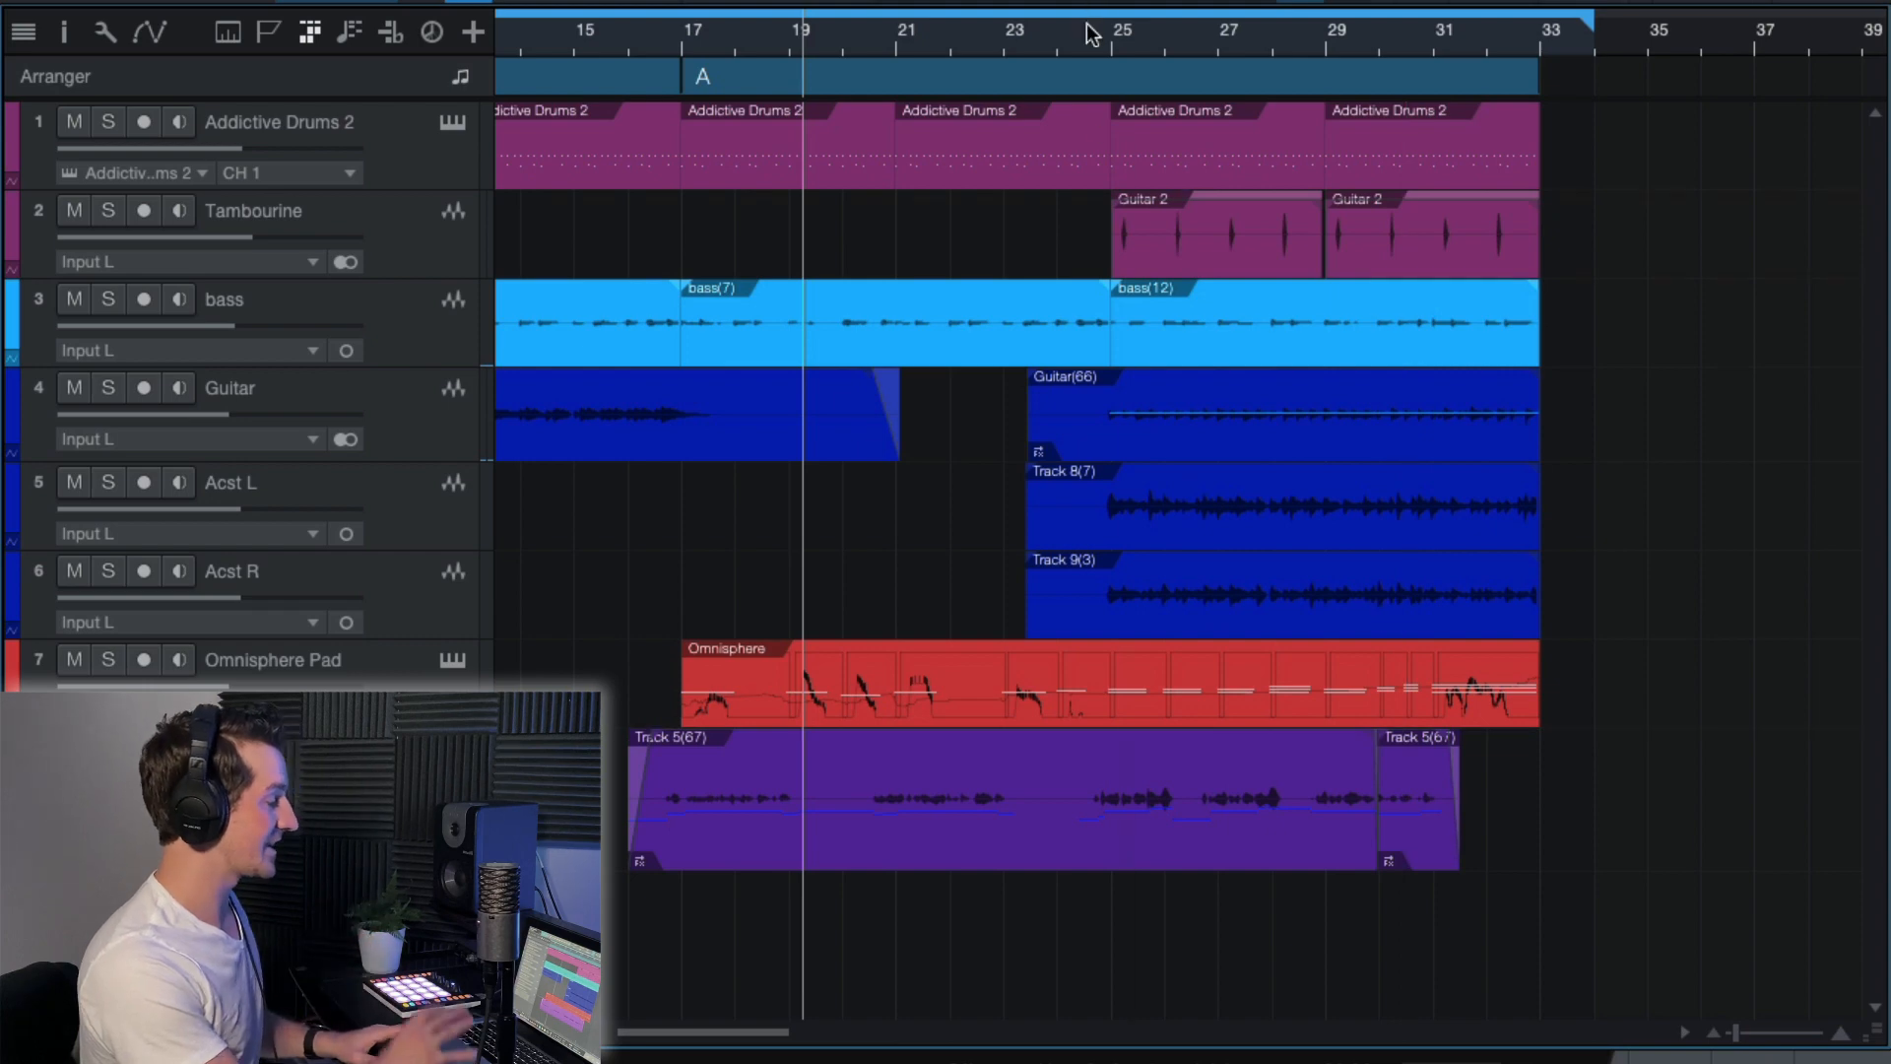
click(978, 33)
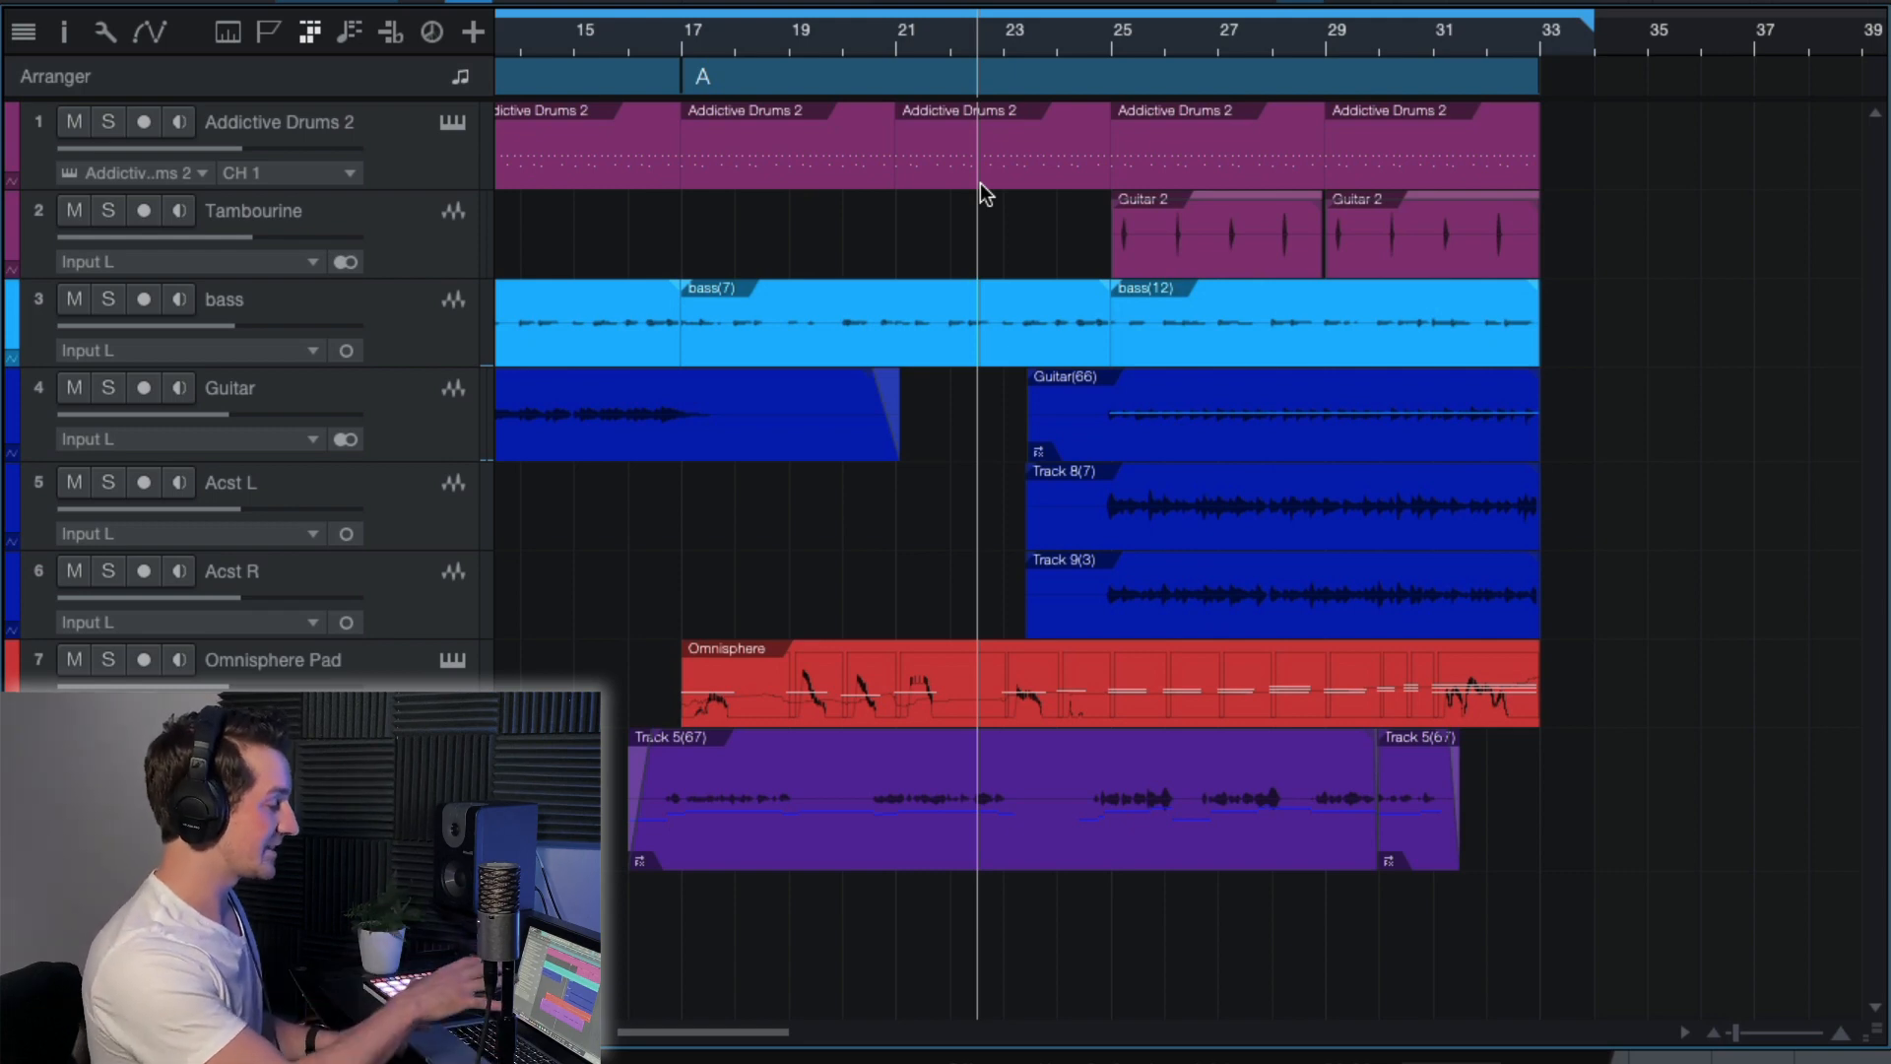
key(space)
scroll(985, 466, up, 3)
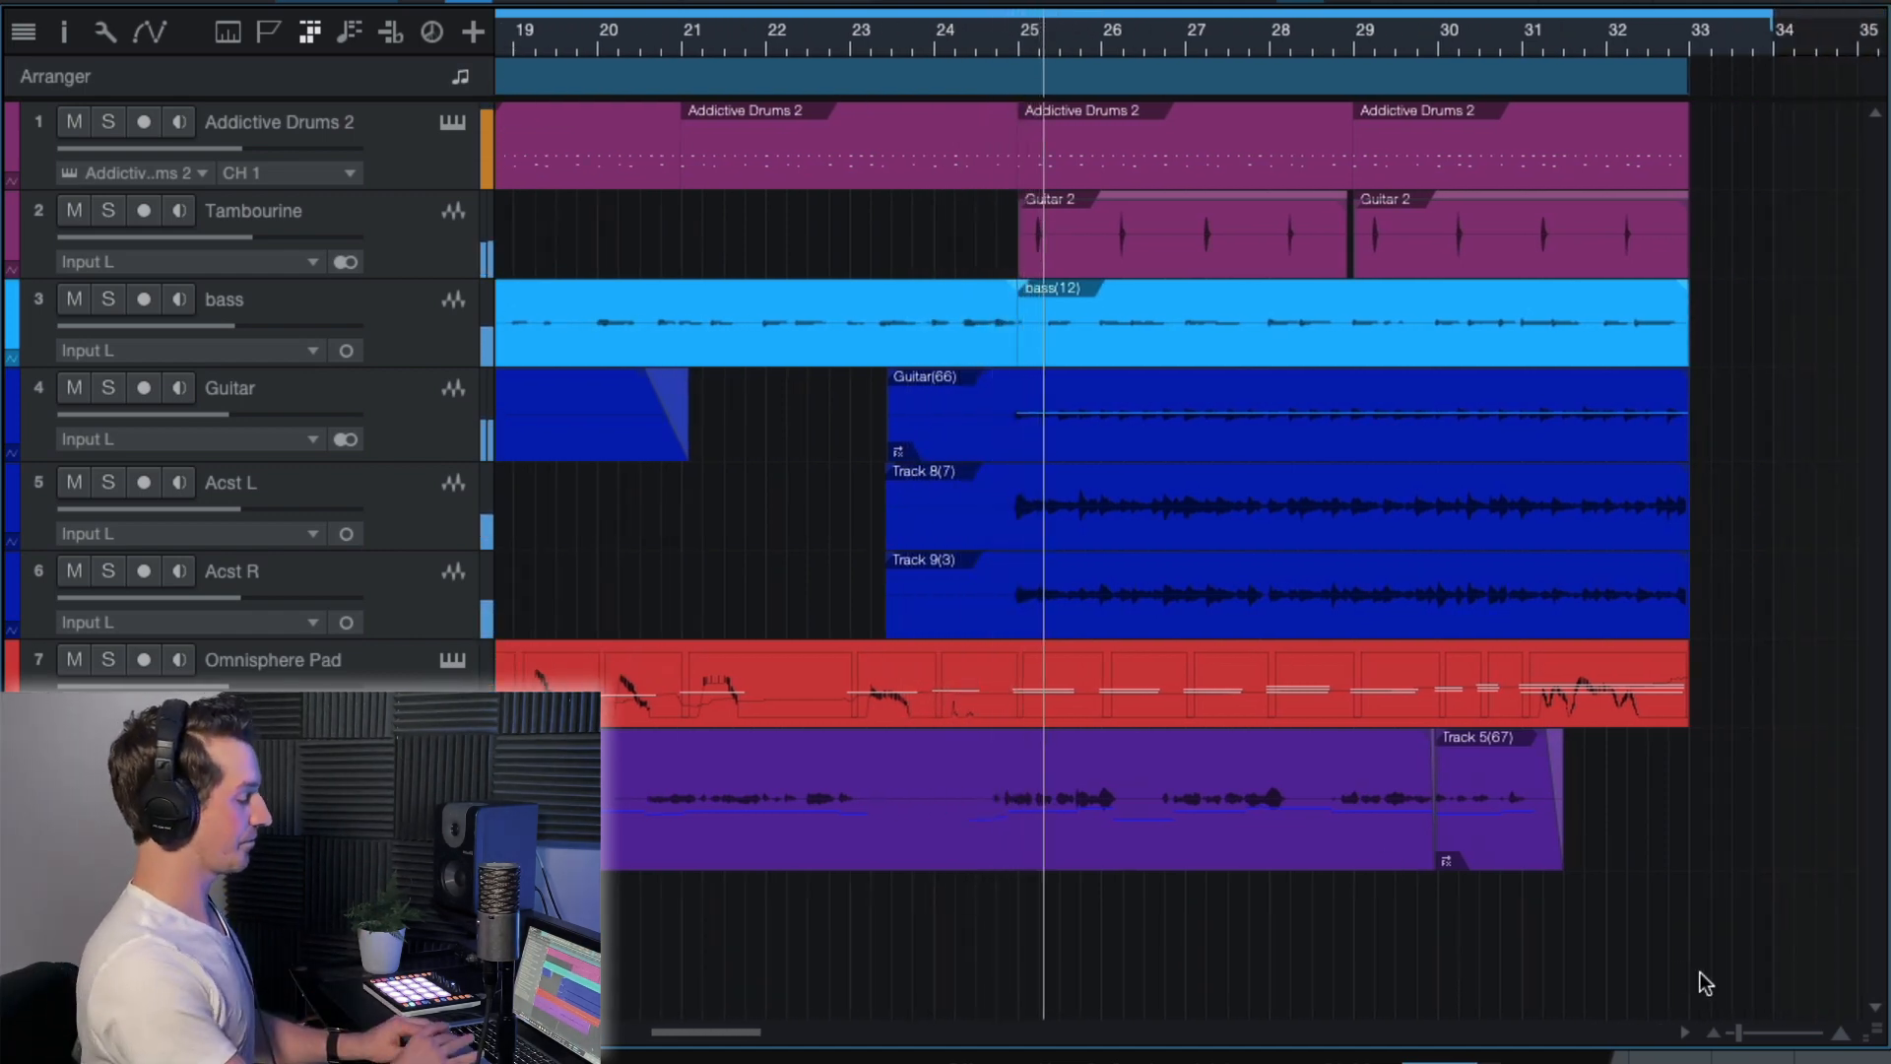
Show the mixer, raise the ValhallaDelay FX channel to +10 dB to audition the delay, and return it to 0 dB.
key(F3)
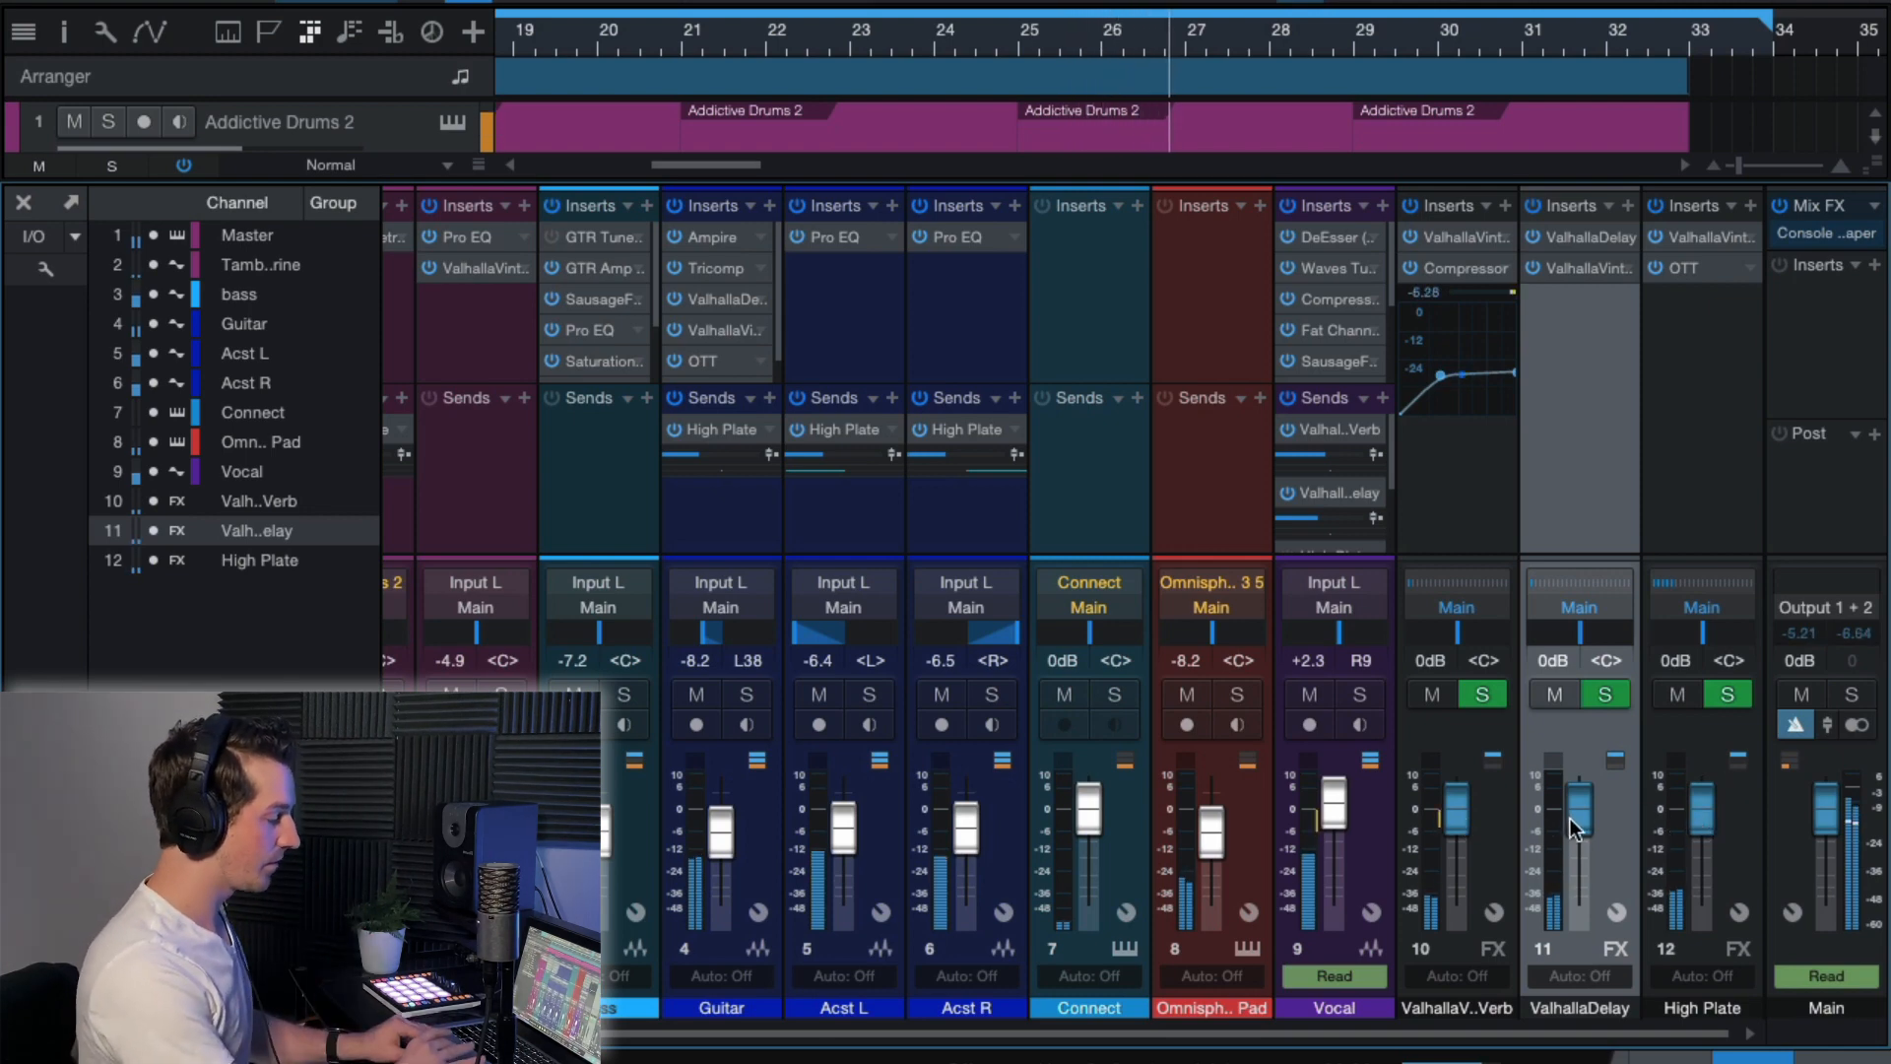
drag(1574, 813, 1578, 784)
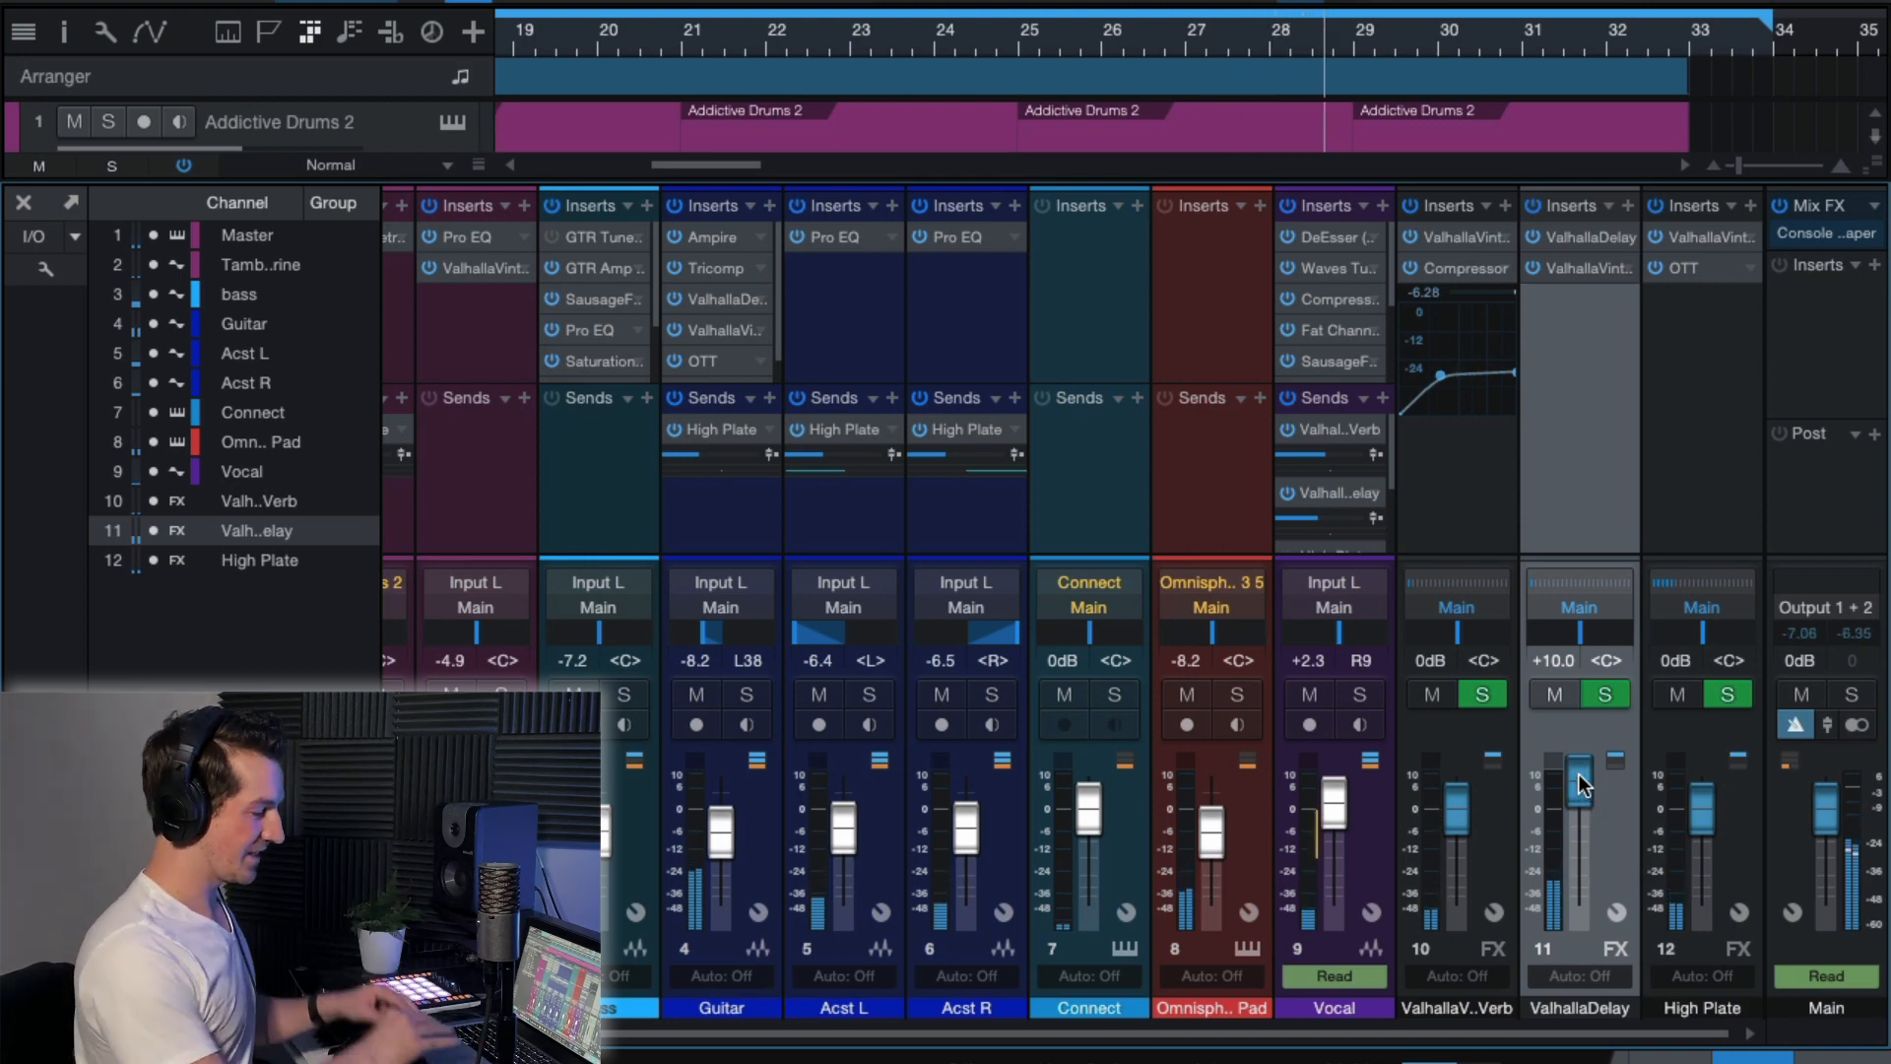
click(1553, 660)
text(0)
key(Return)
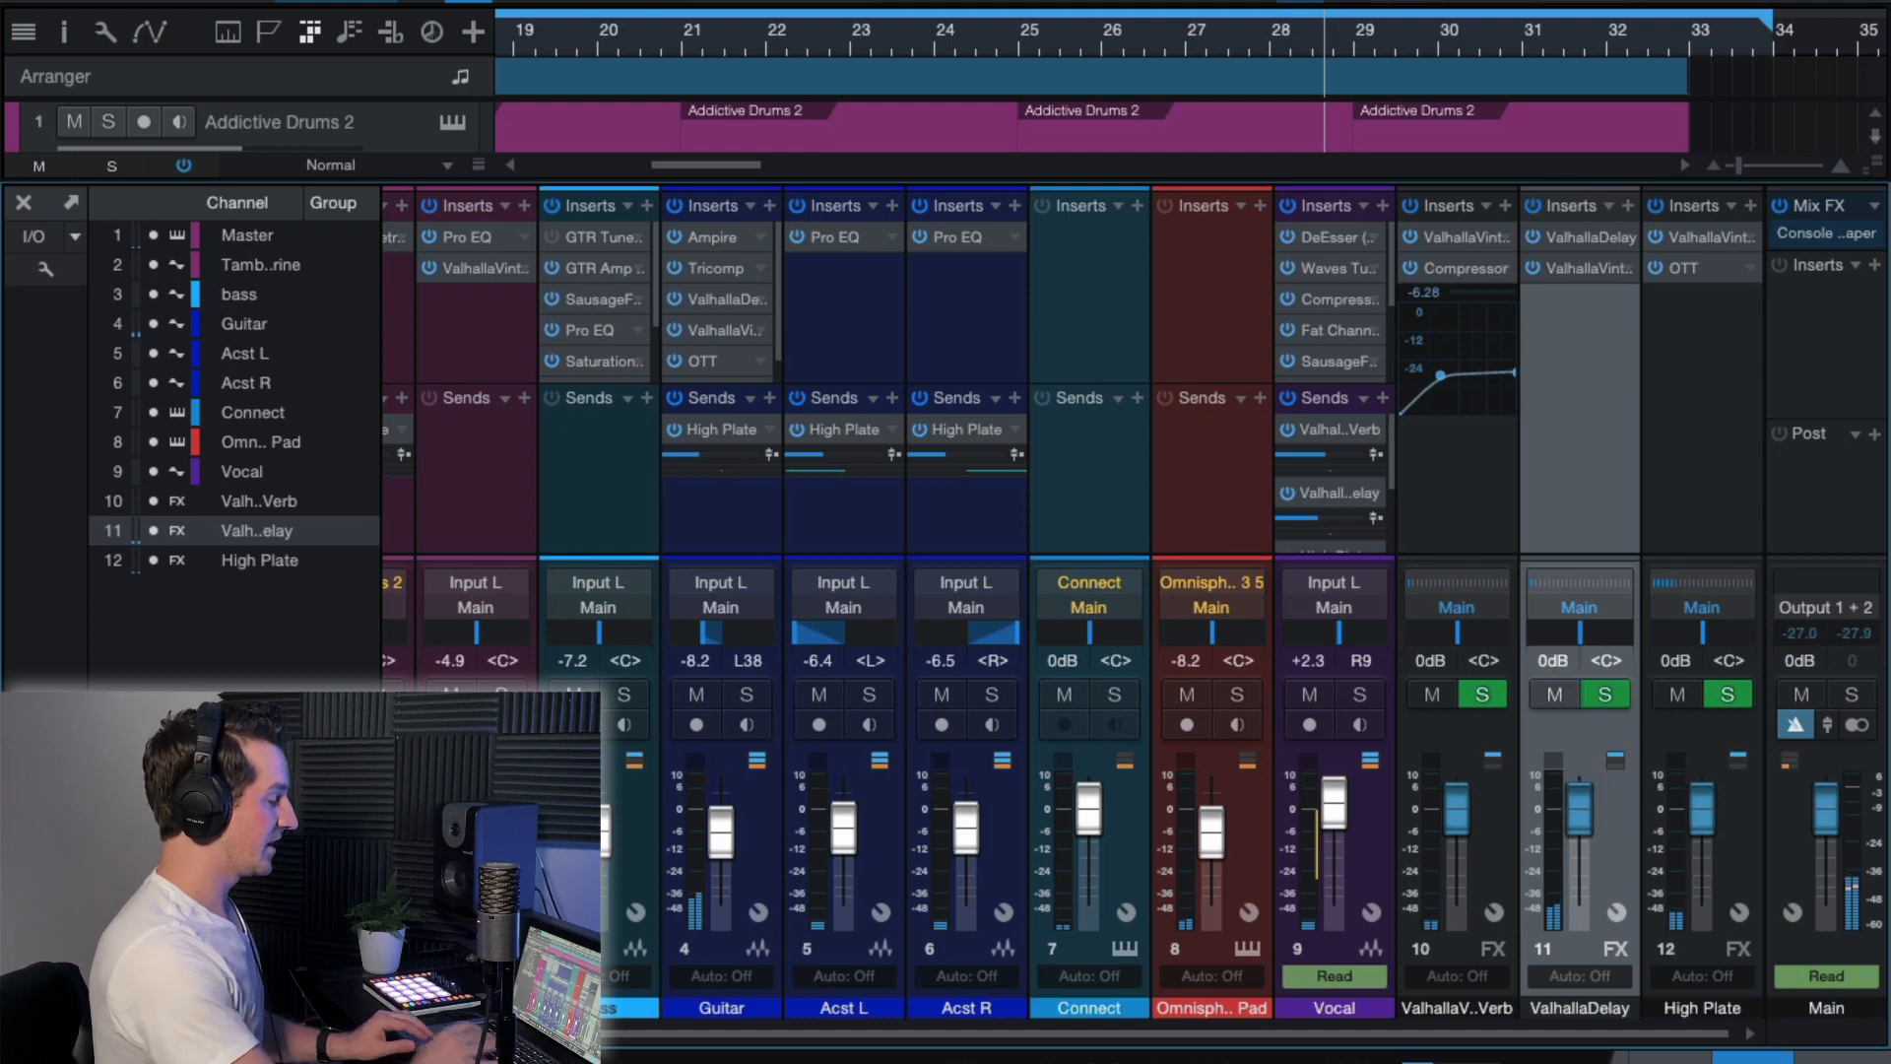
Solo the Vocal channel and play it from just after bar 27.
click(1361, 694)
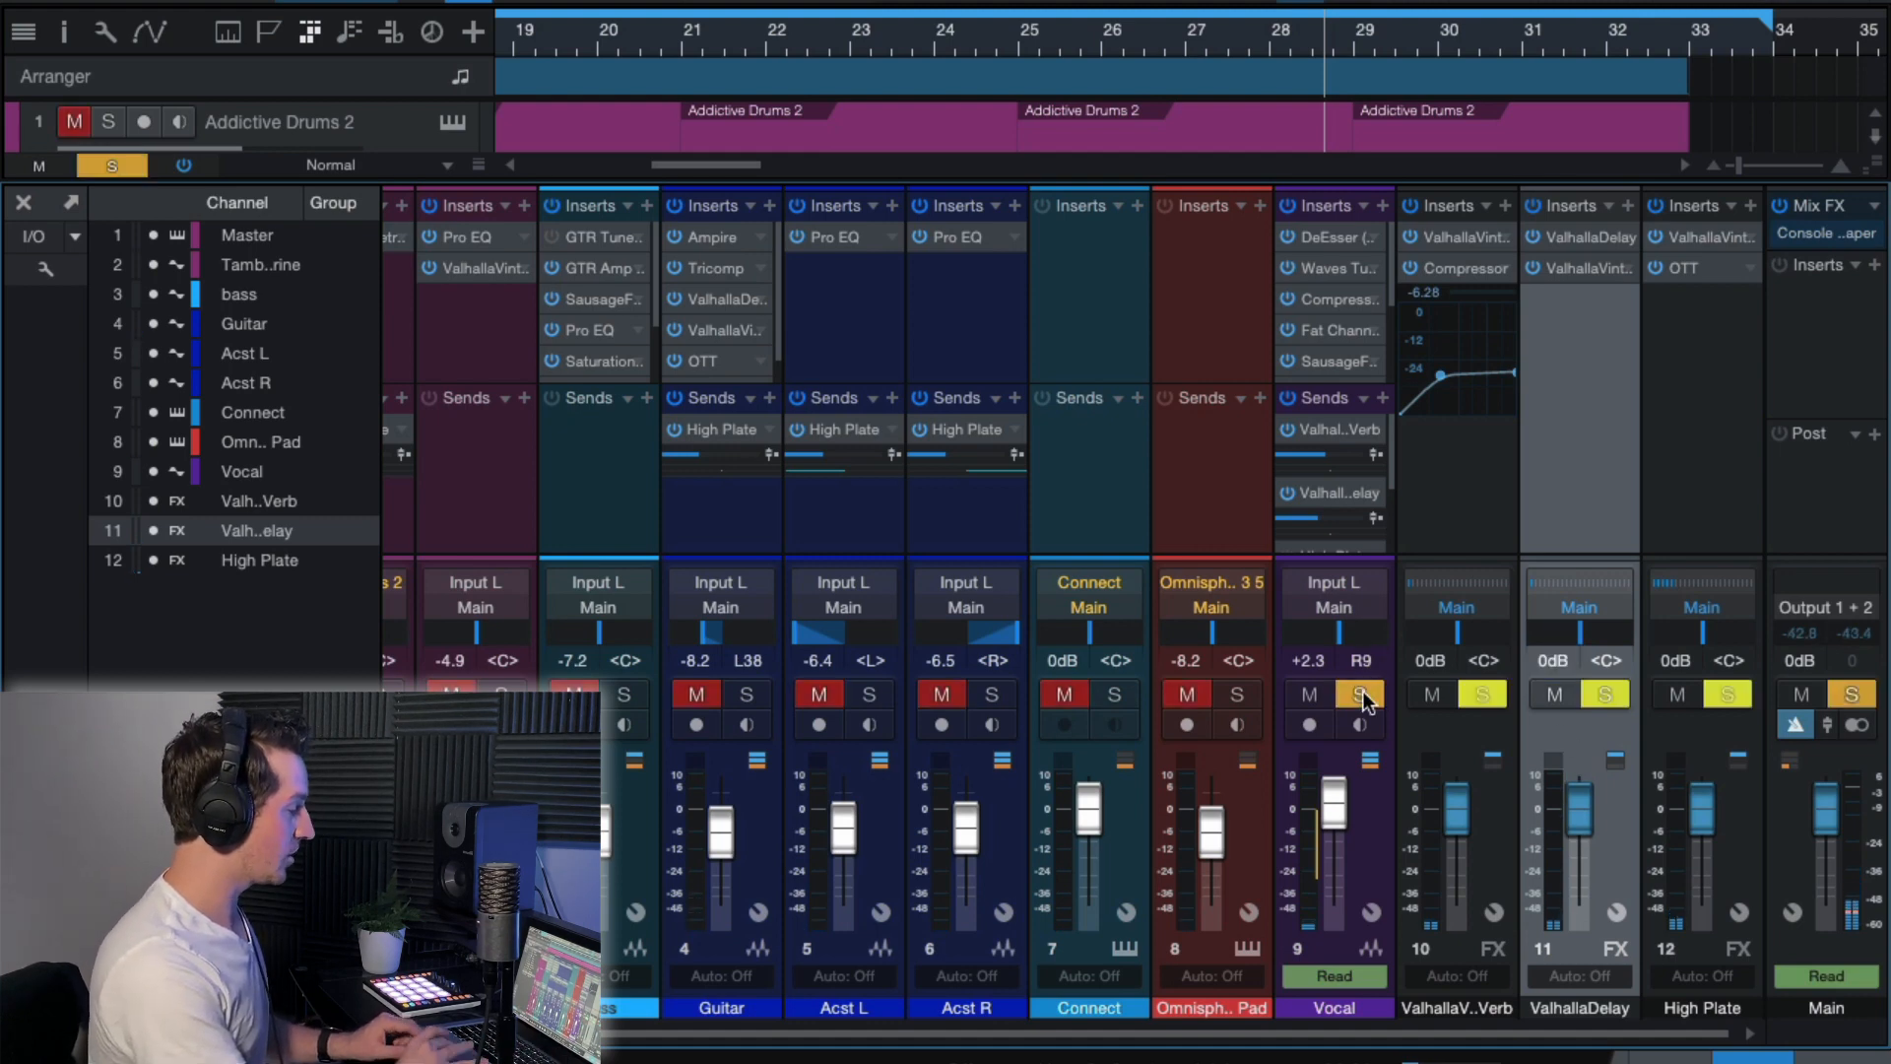
click(1220, 37)
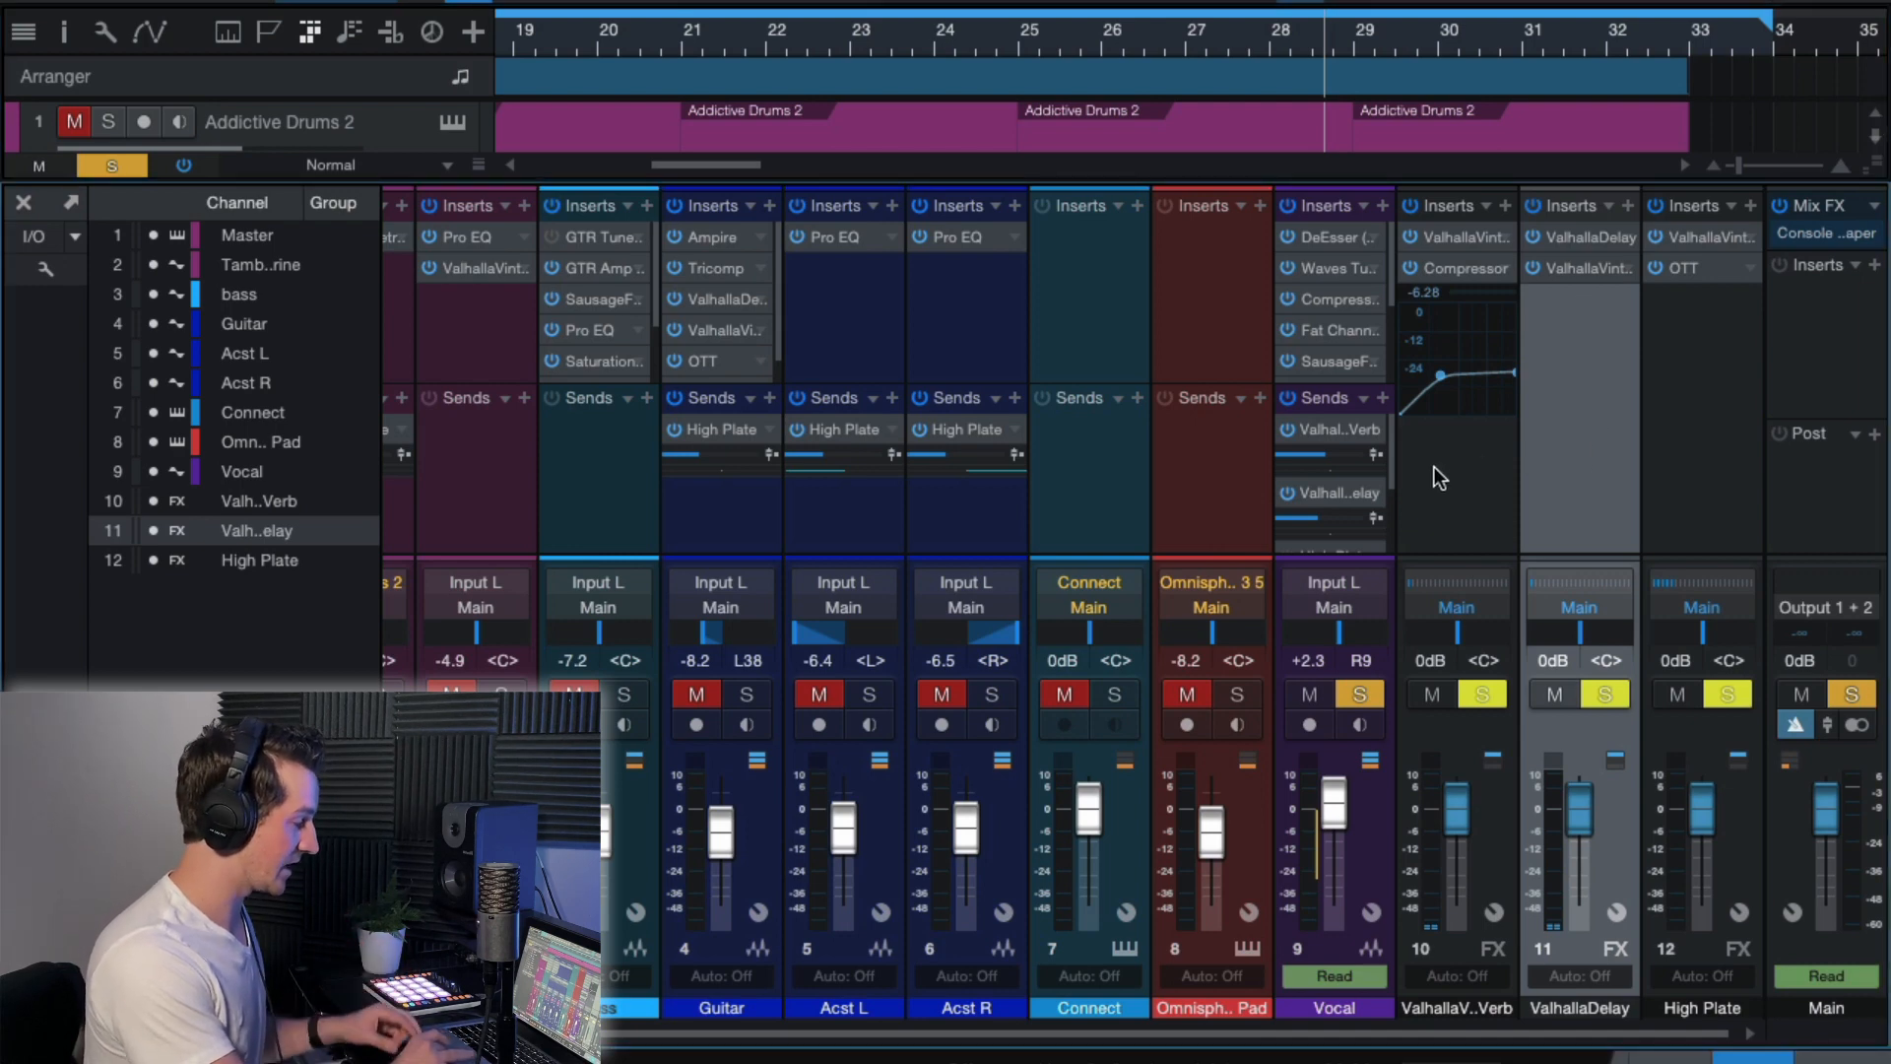
Review the ValhallaDelay settings on its FX channel and the sidechained Compressor on the ValhallaVintageVerb channel.
click(1560, 237)
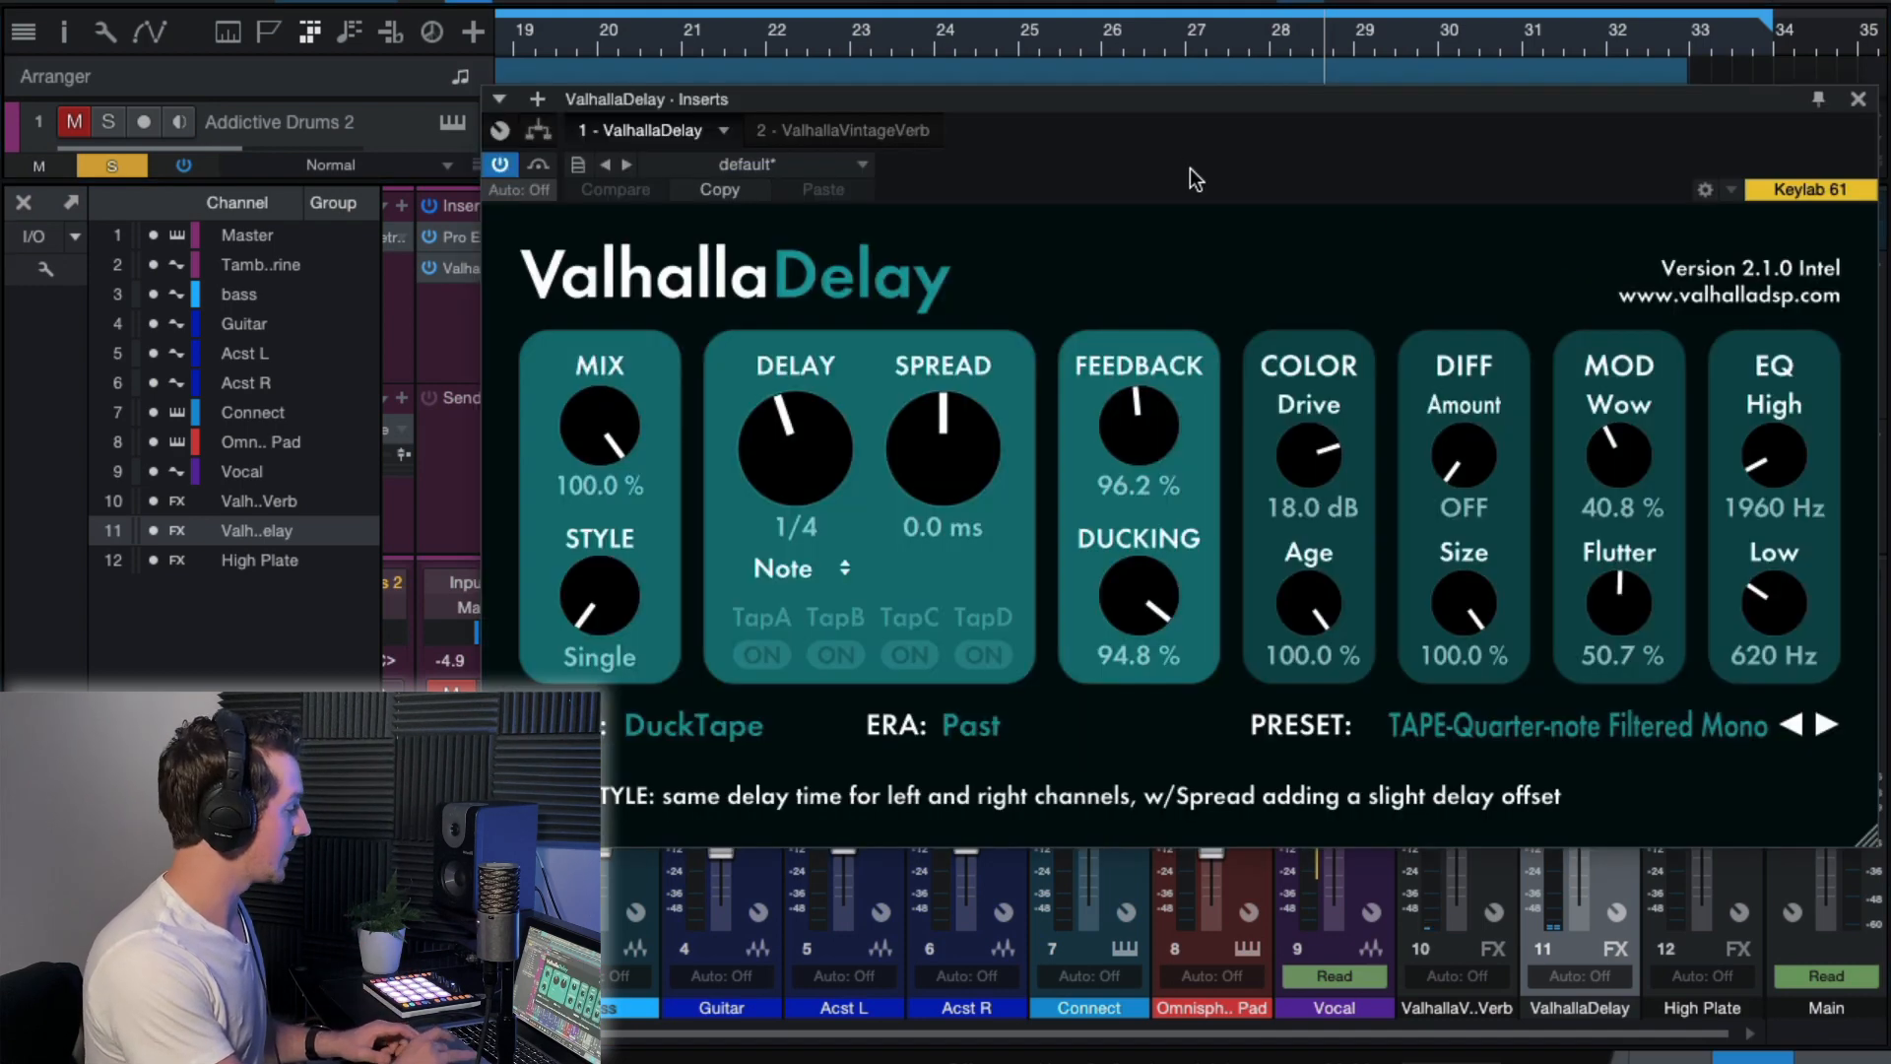
drag(1186, 109, 1180, 73)
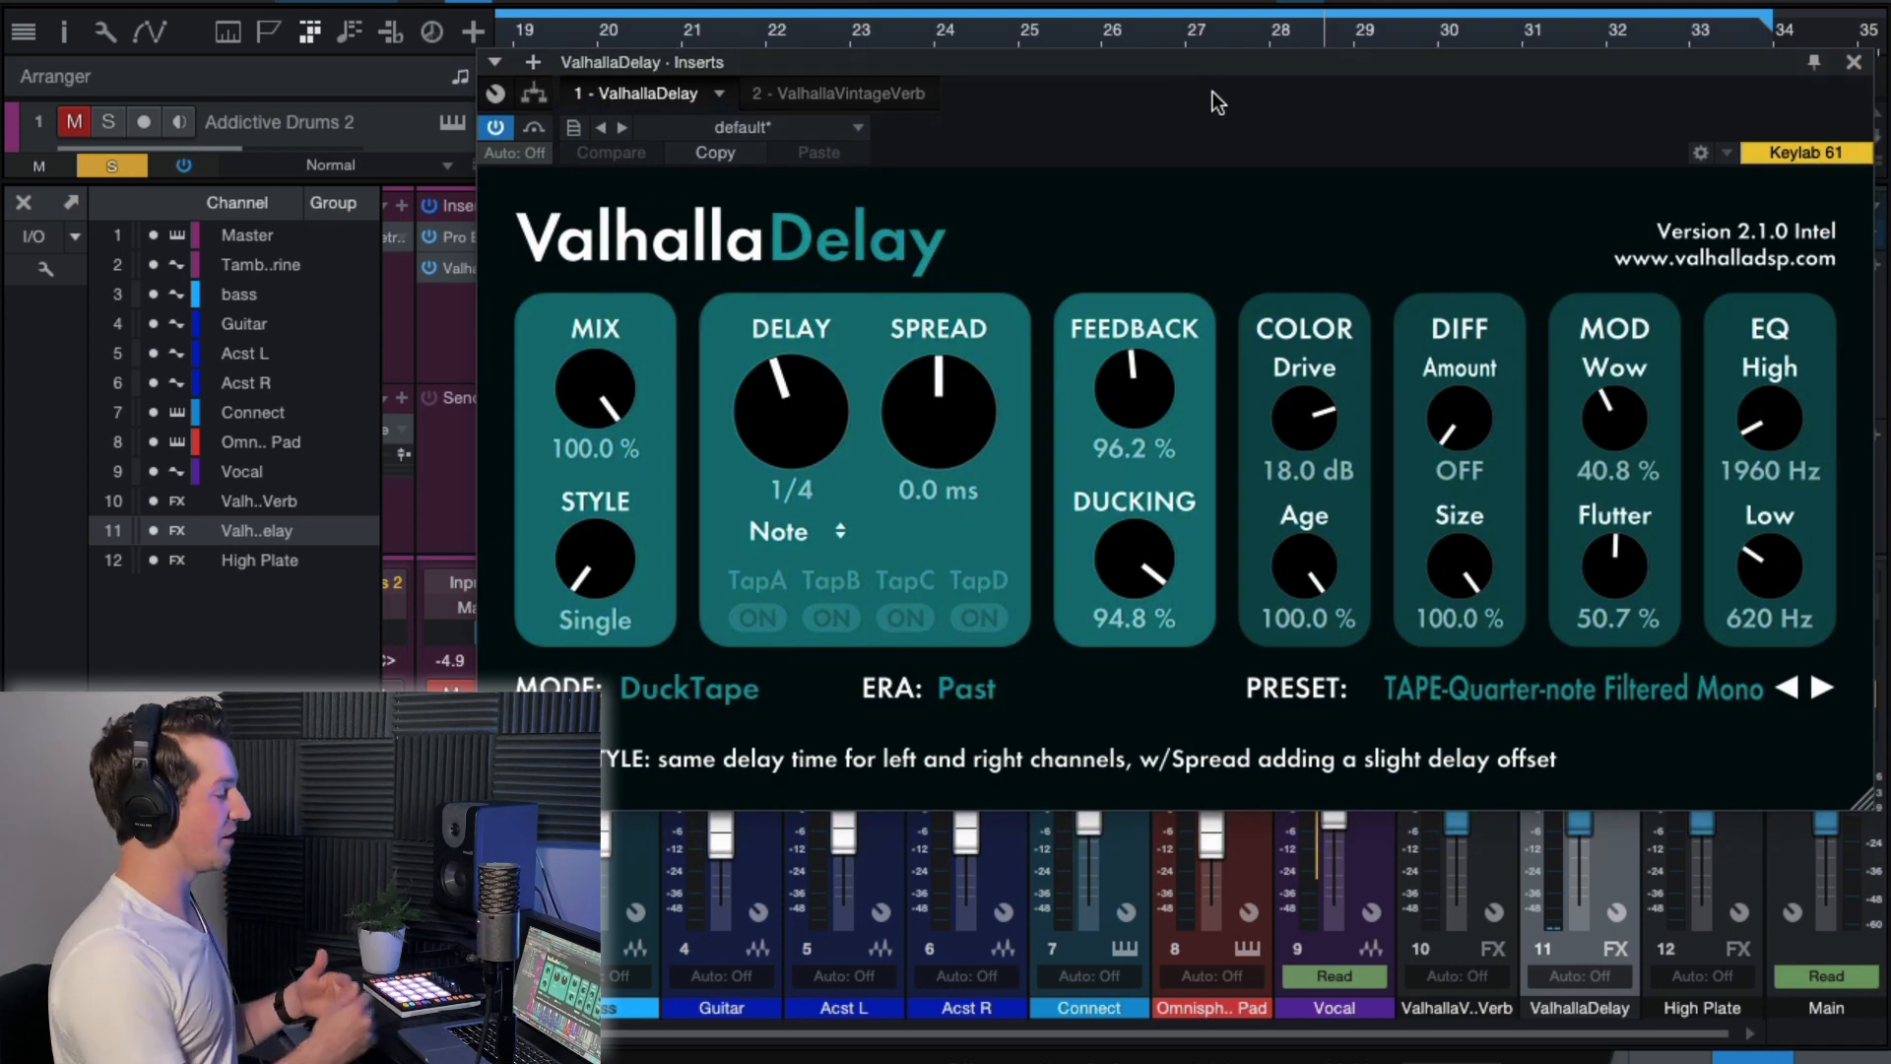
drag(1213, 92, 1198, 316)
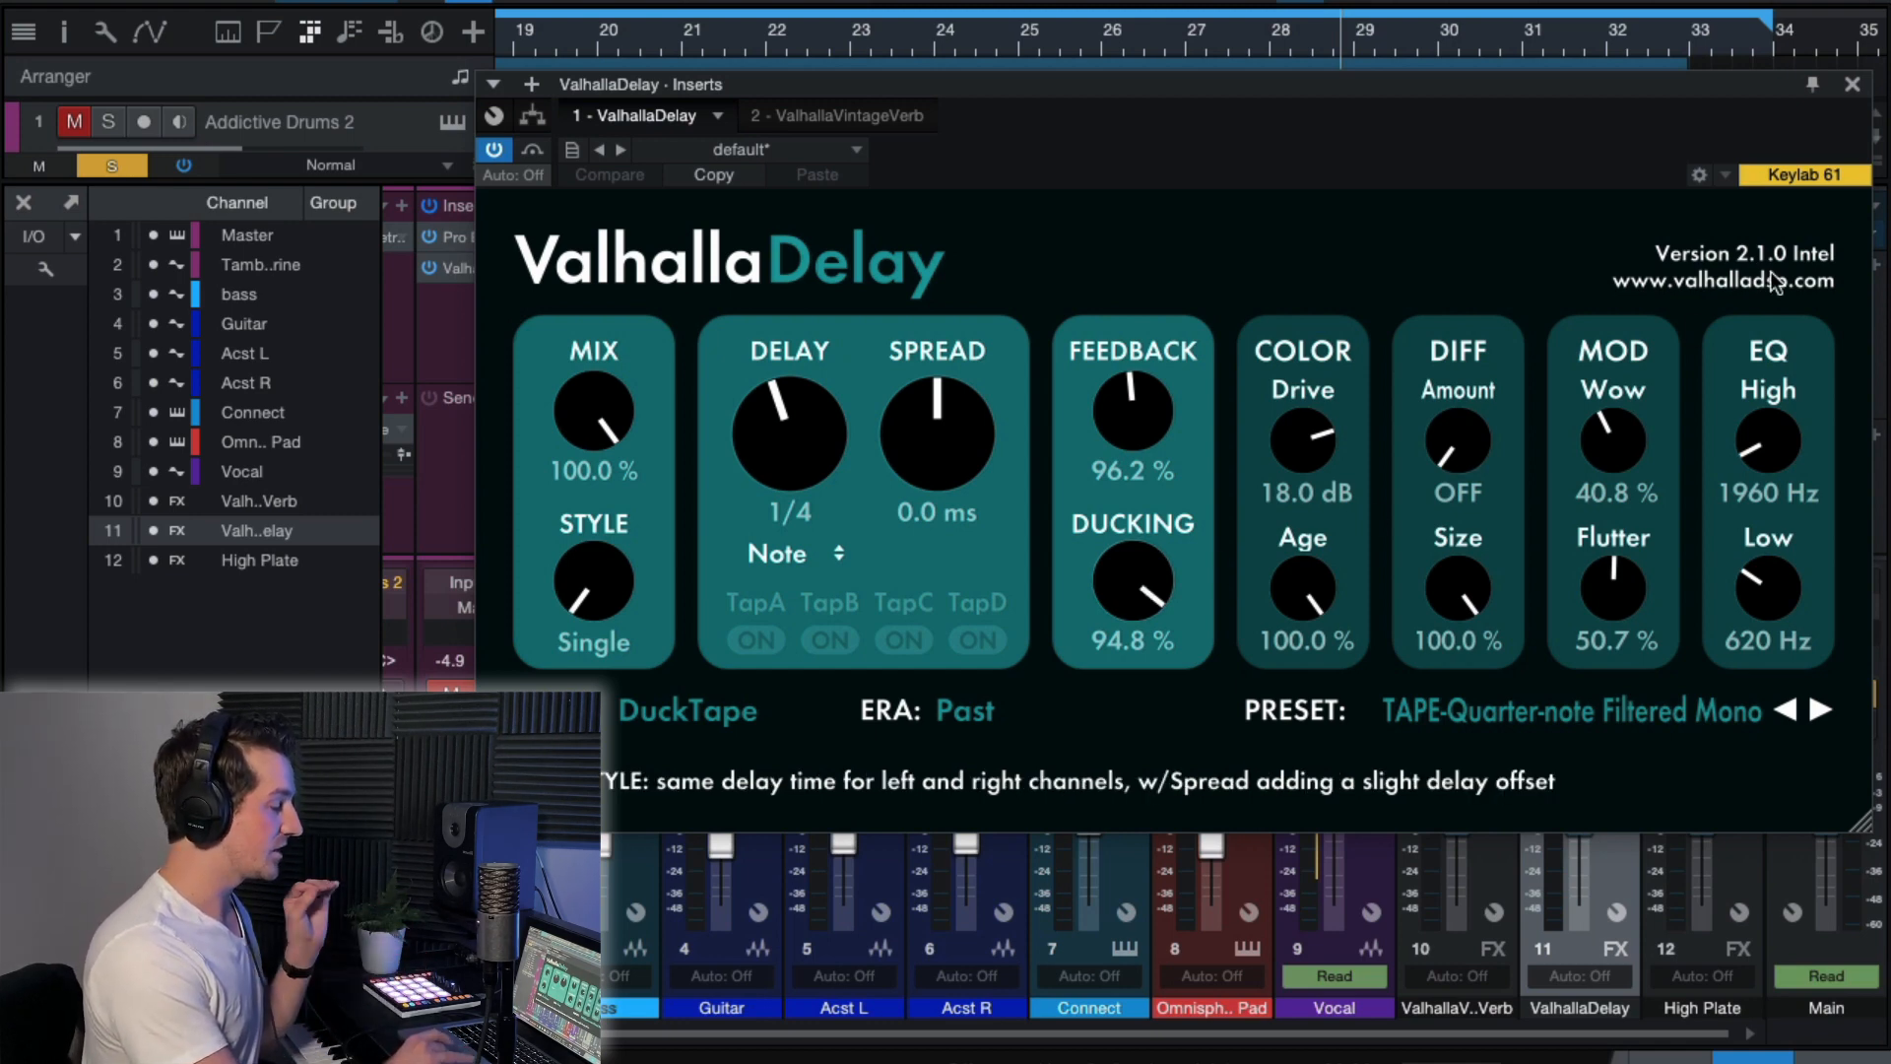
click(1853, 84)
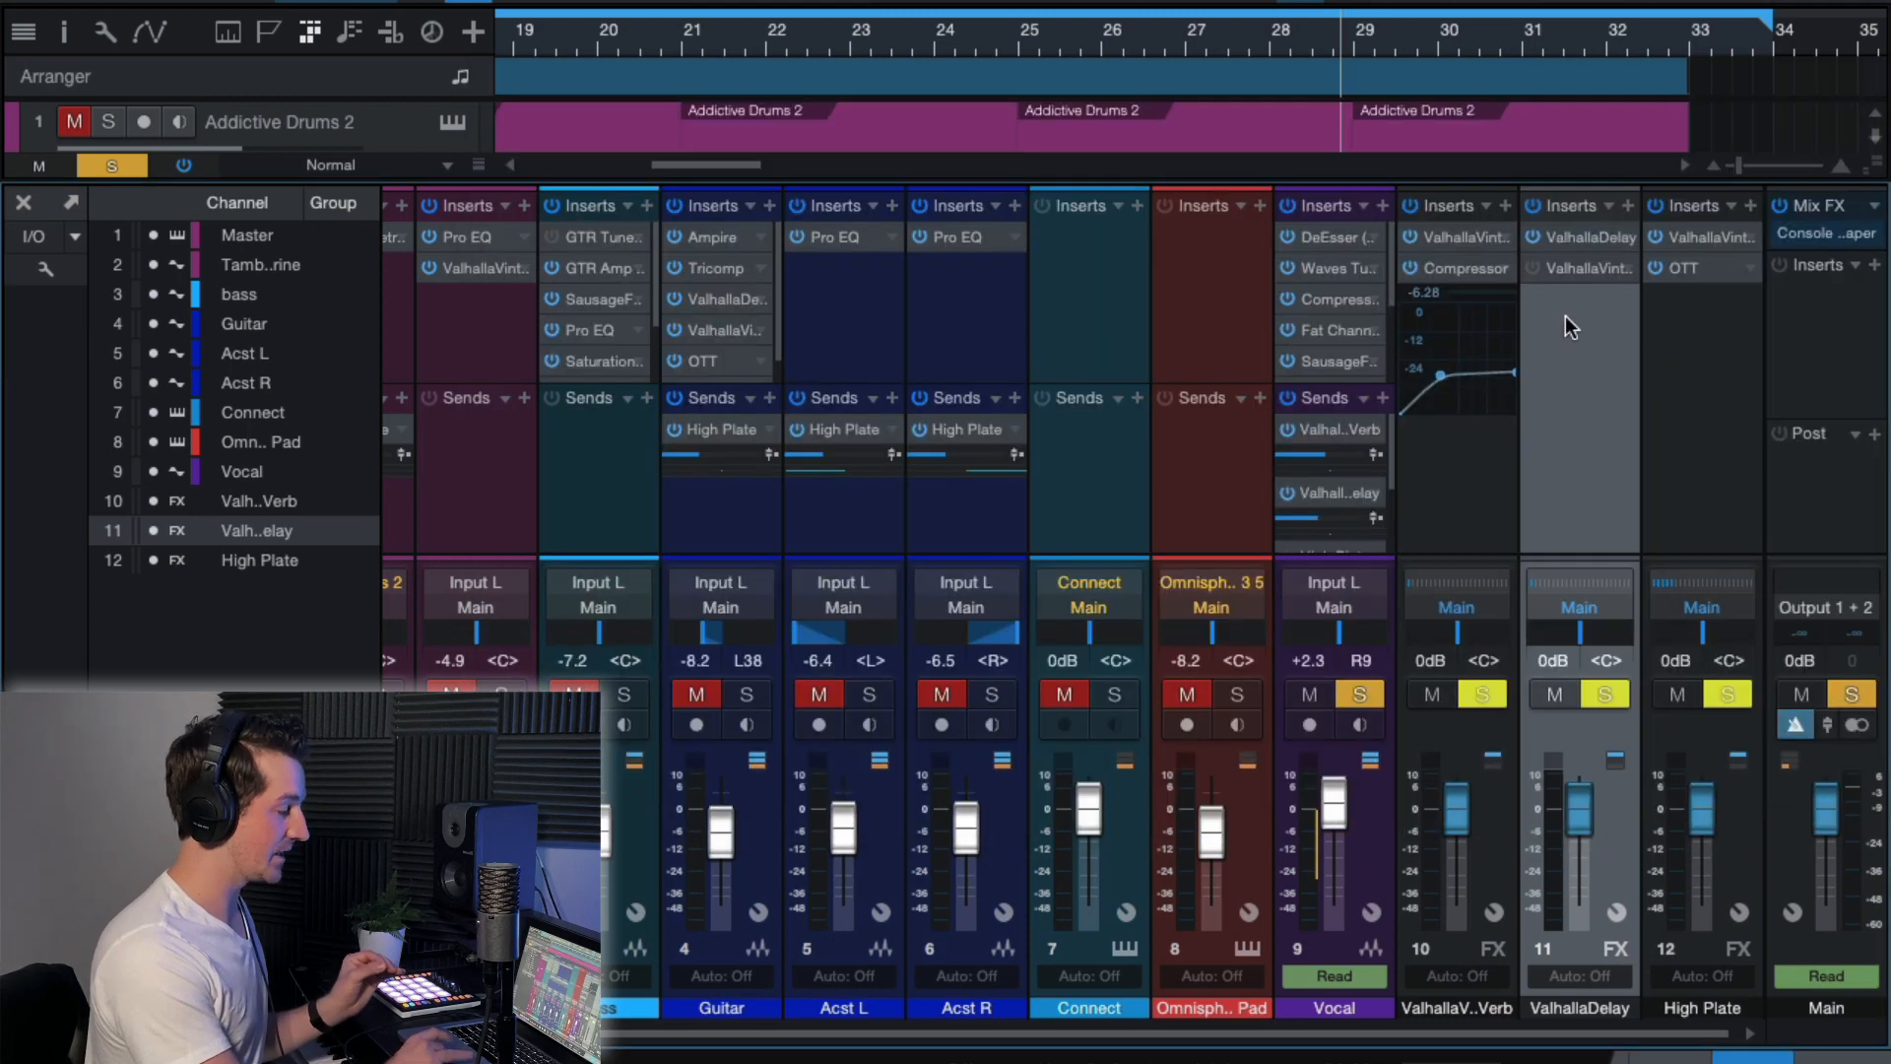
click(1453, 269)
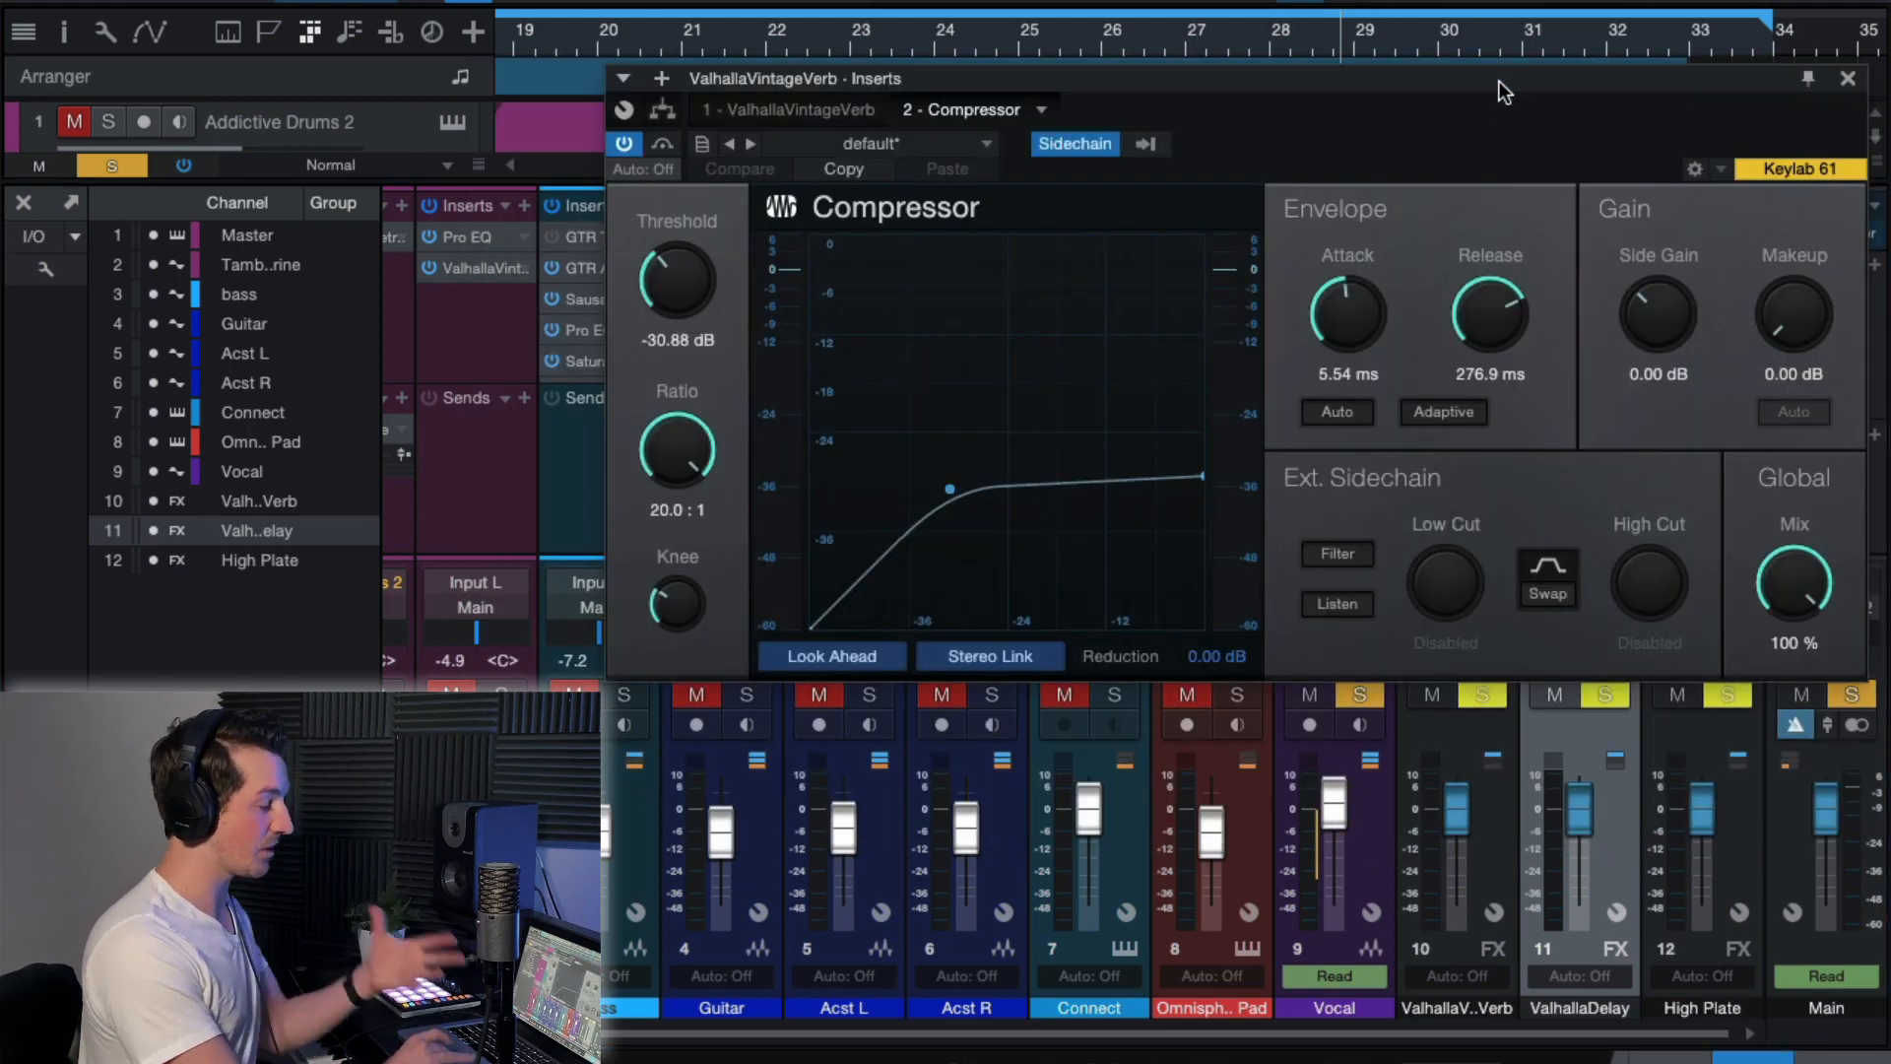
click(1848, 79)
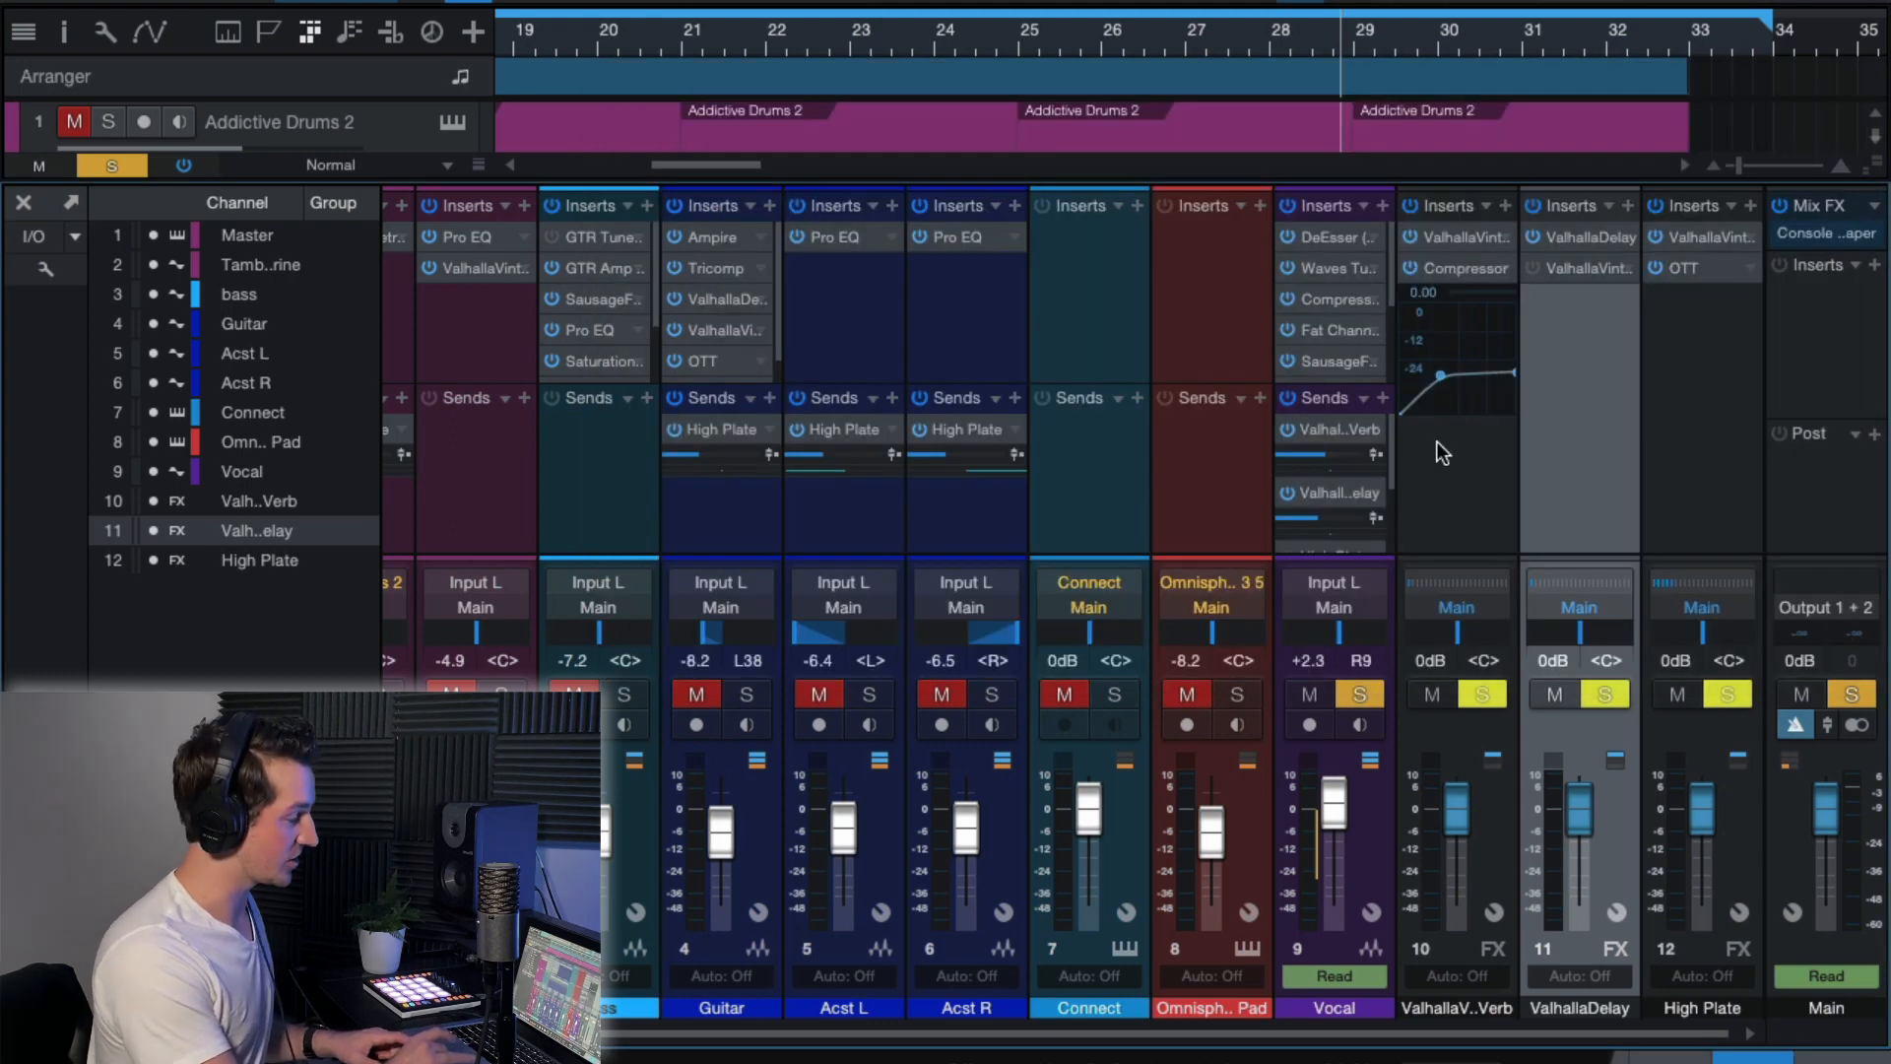
Reopen the ValhallaDelay plug-in and play the soloed vocal from just after bar 27 with its settings in view.
click(1569, 236)
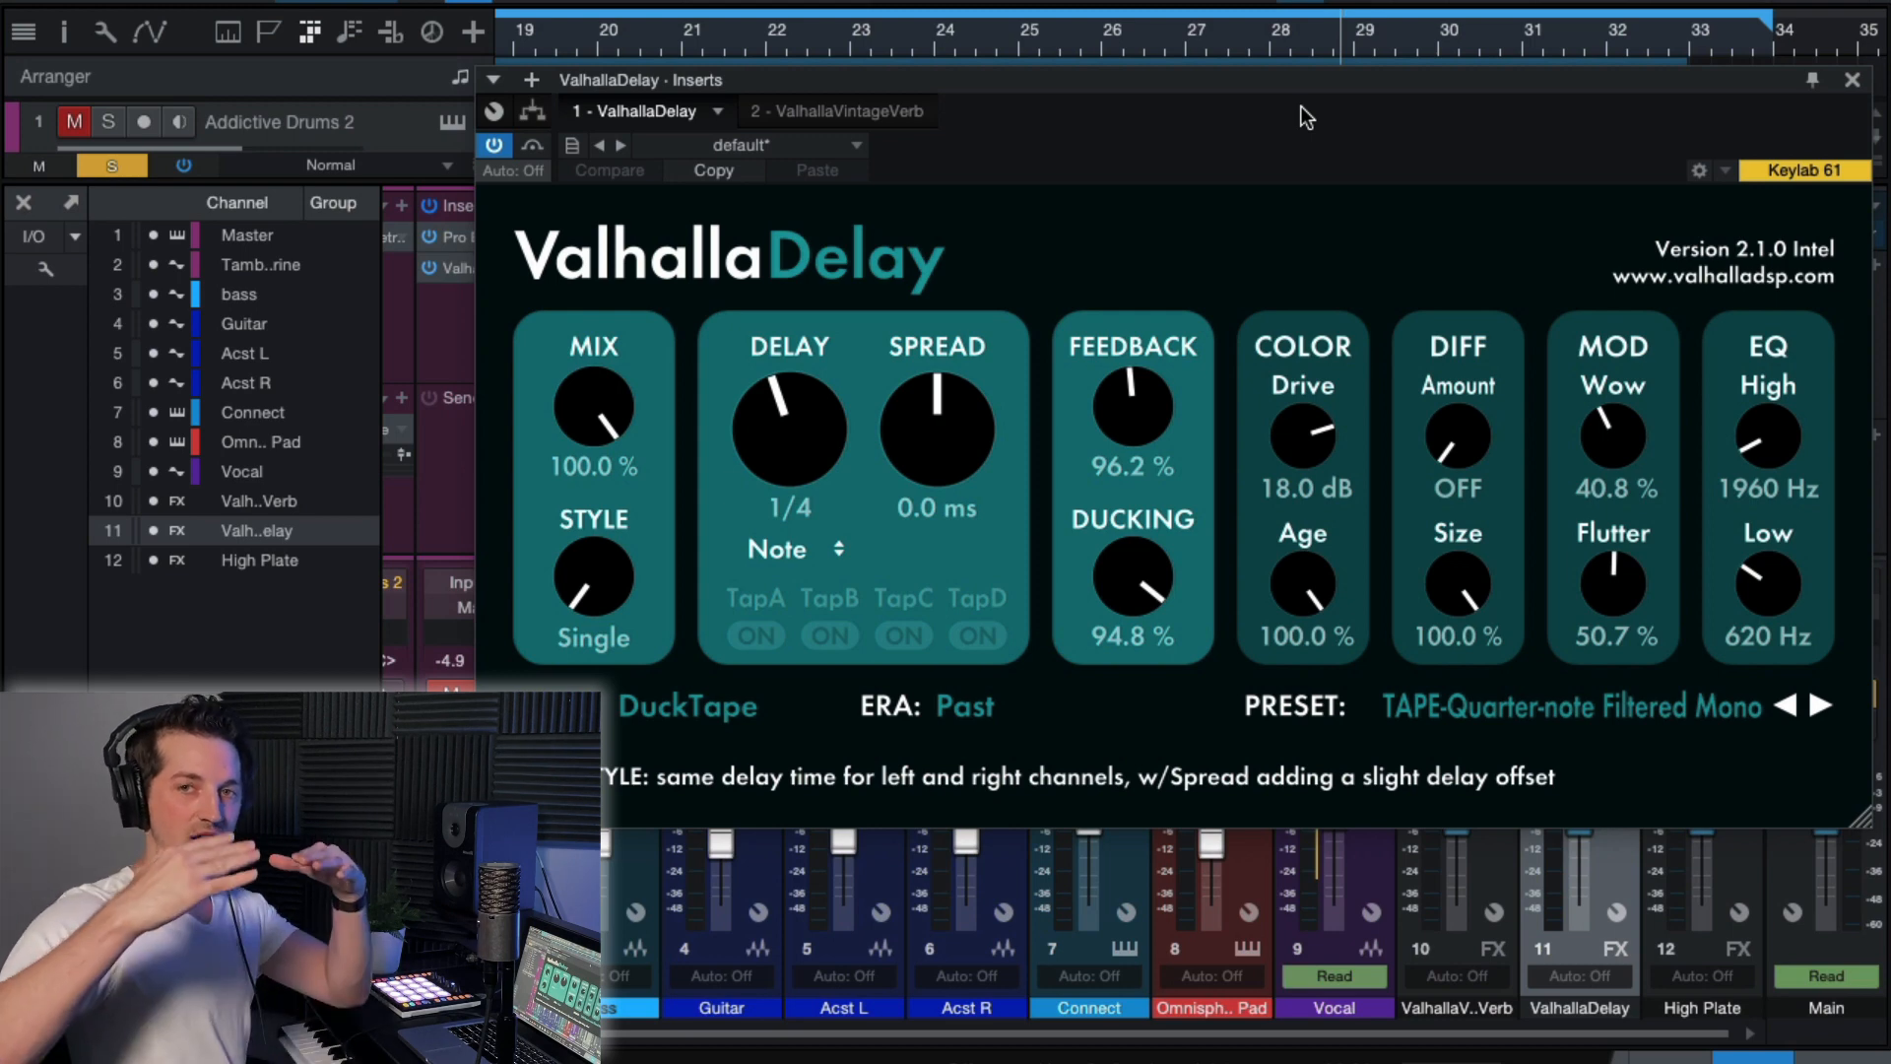
drag(1266, 81, 1263, 97)
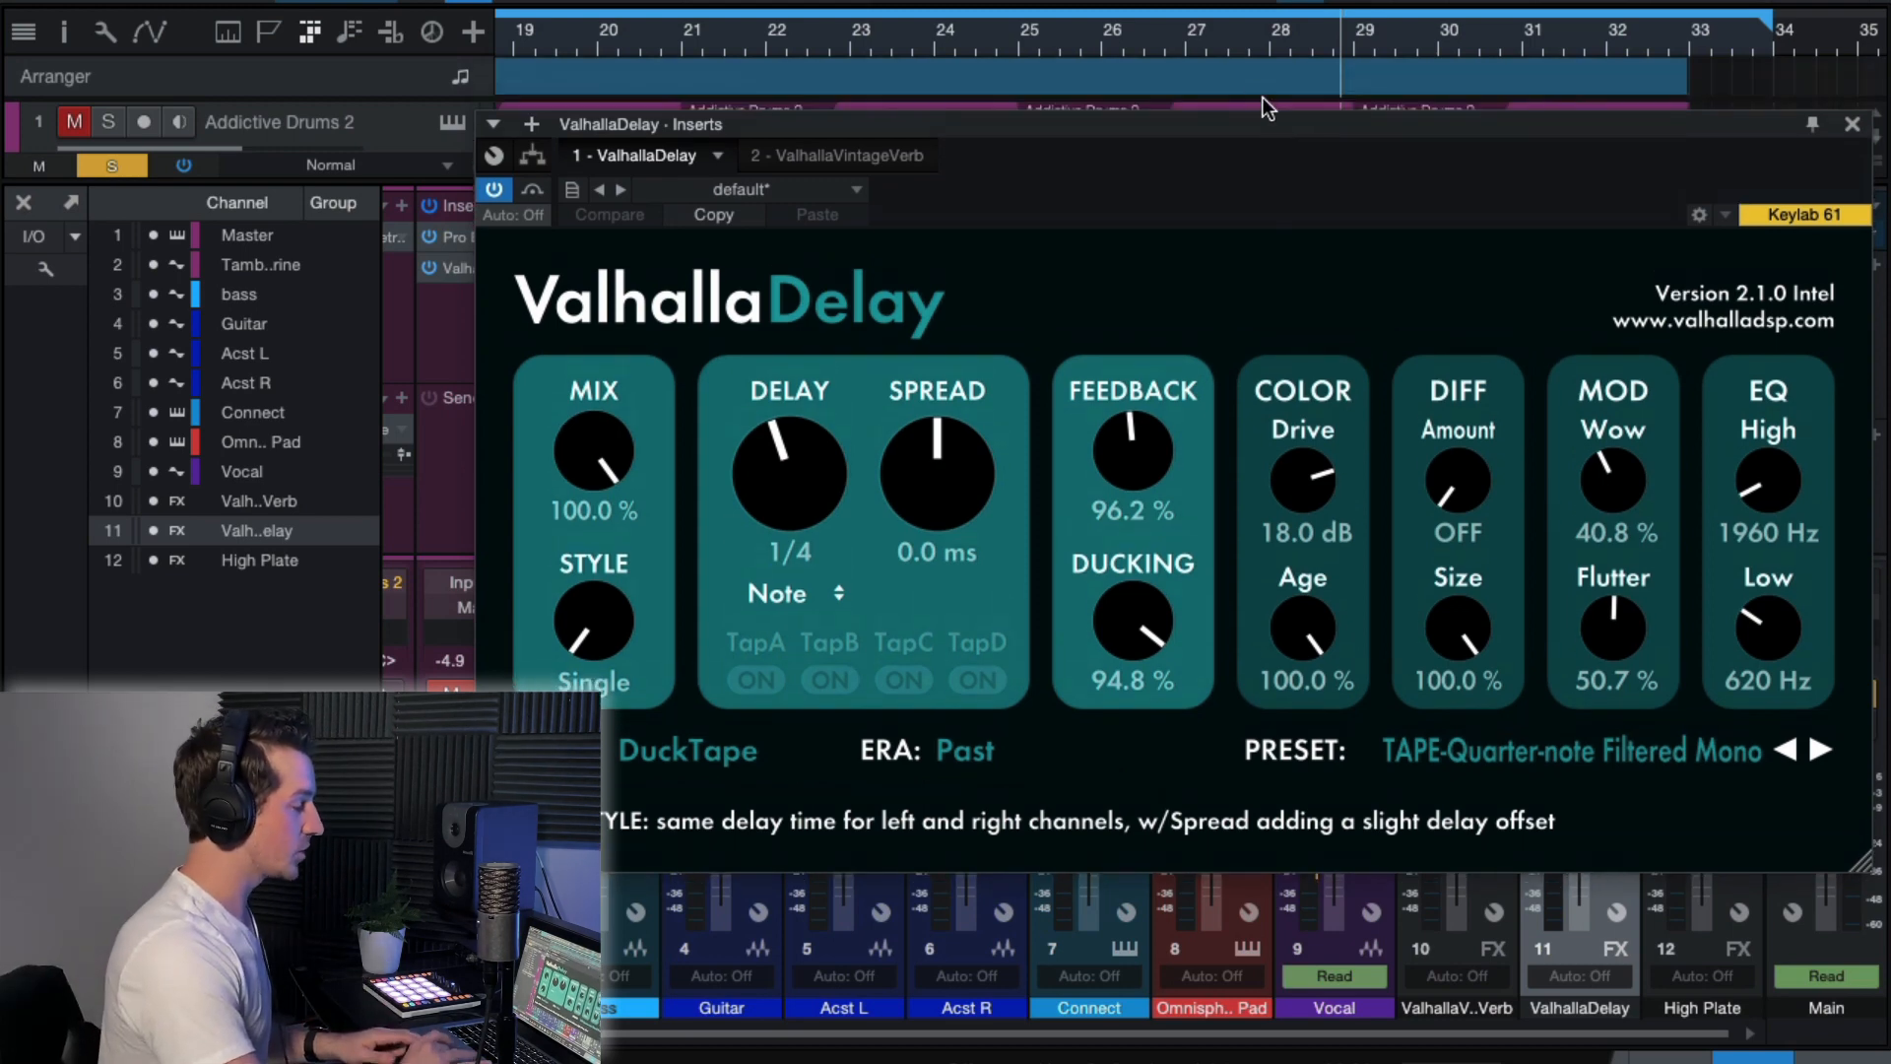
click(1222, 32)
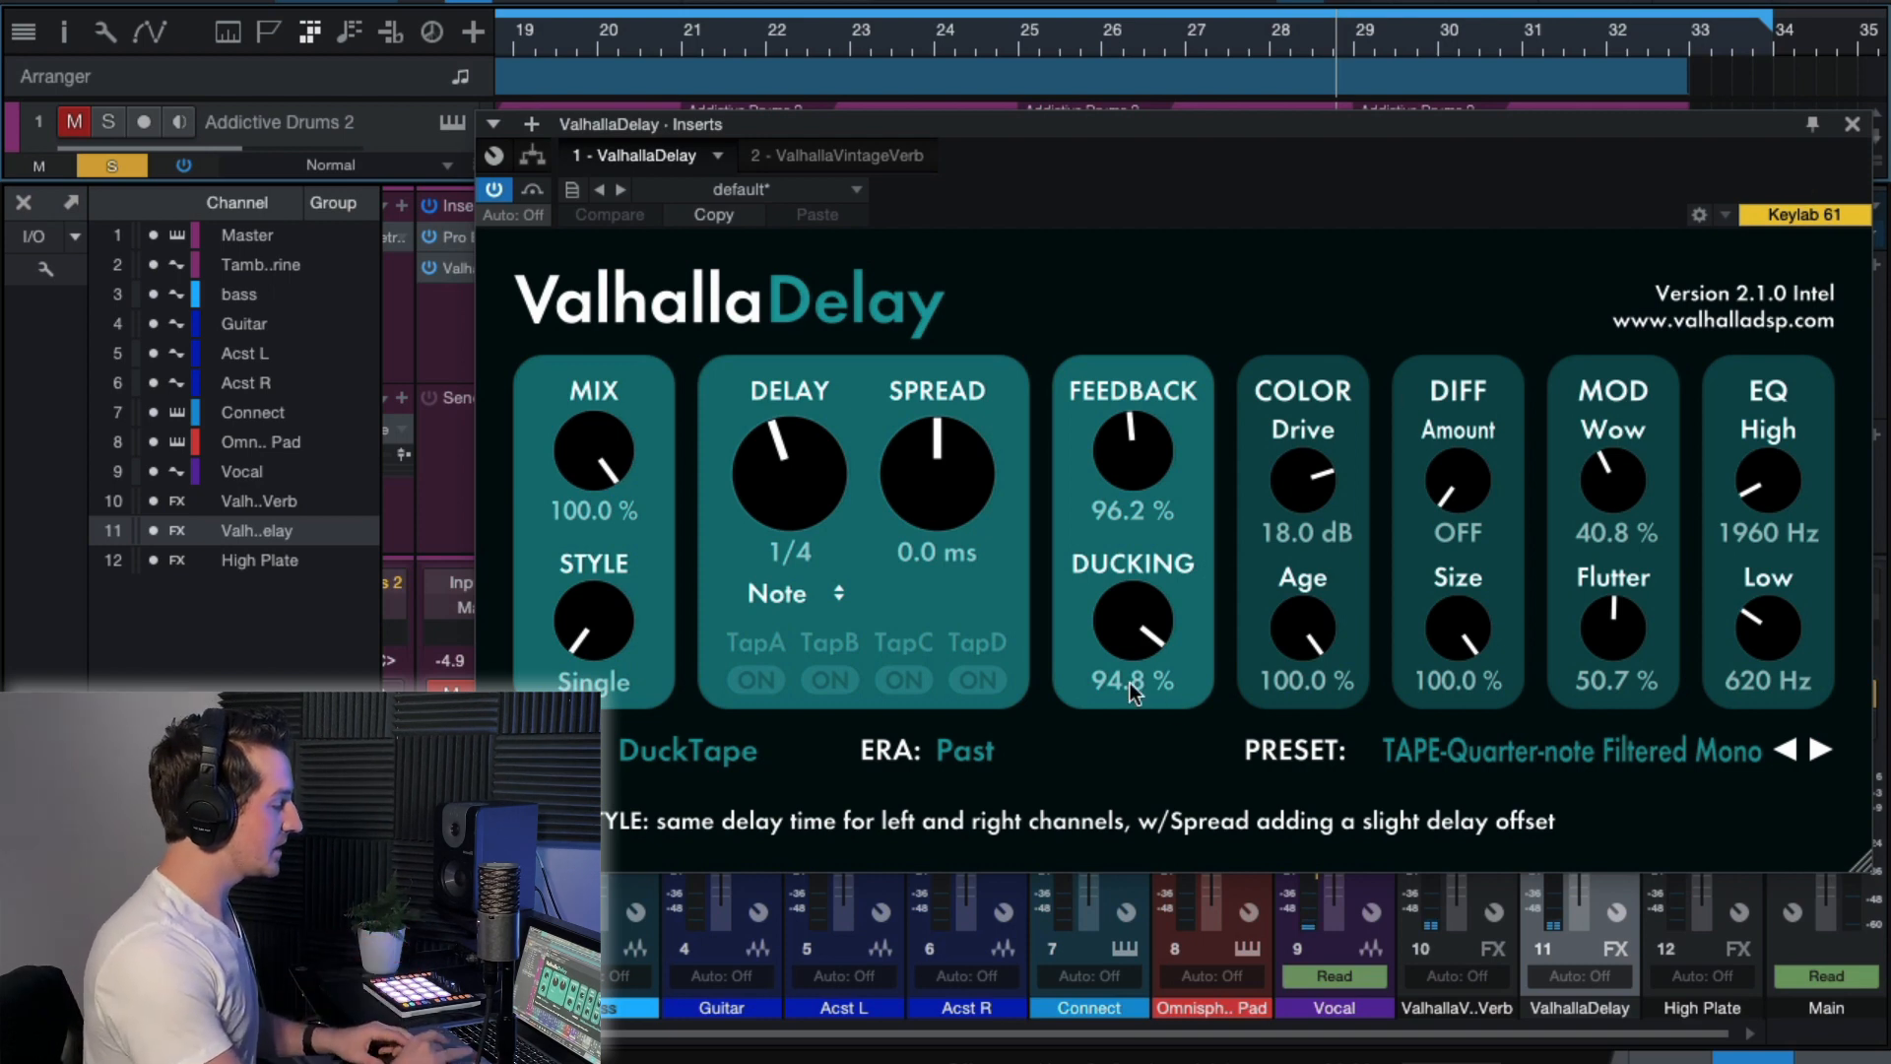
Set the ValhallaDelay ducking to 0.0 % and replay the soloed vocal from around bars 26 and 27.
drag(1131, 683, 1114, 861)
drag(1142, 610, 1139, 796)
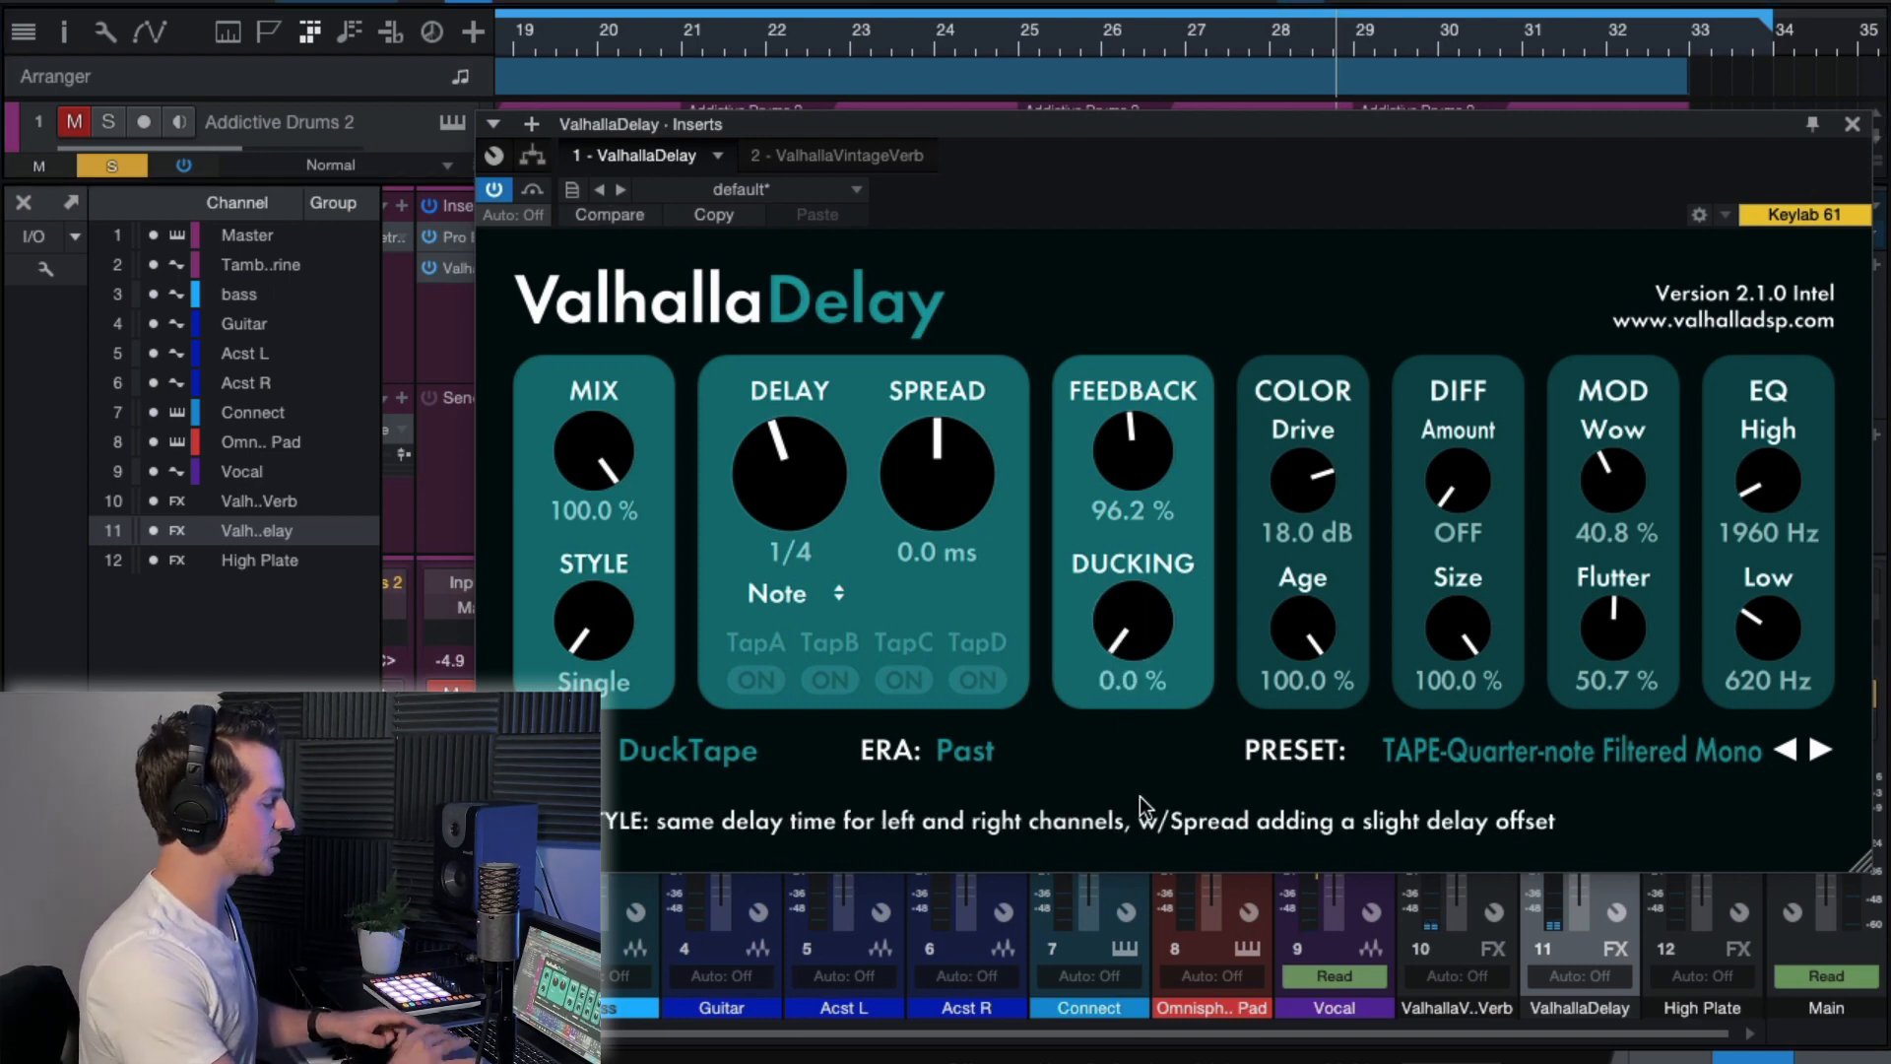
click(1231, 34)
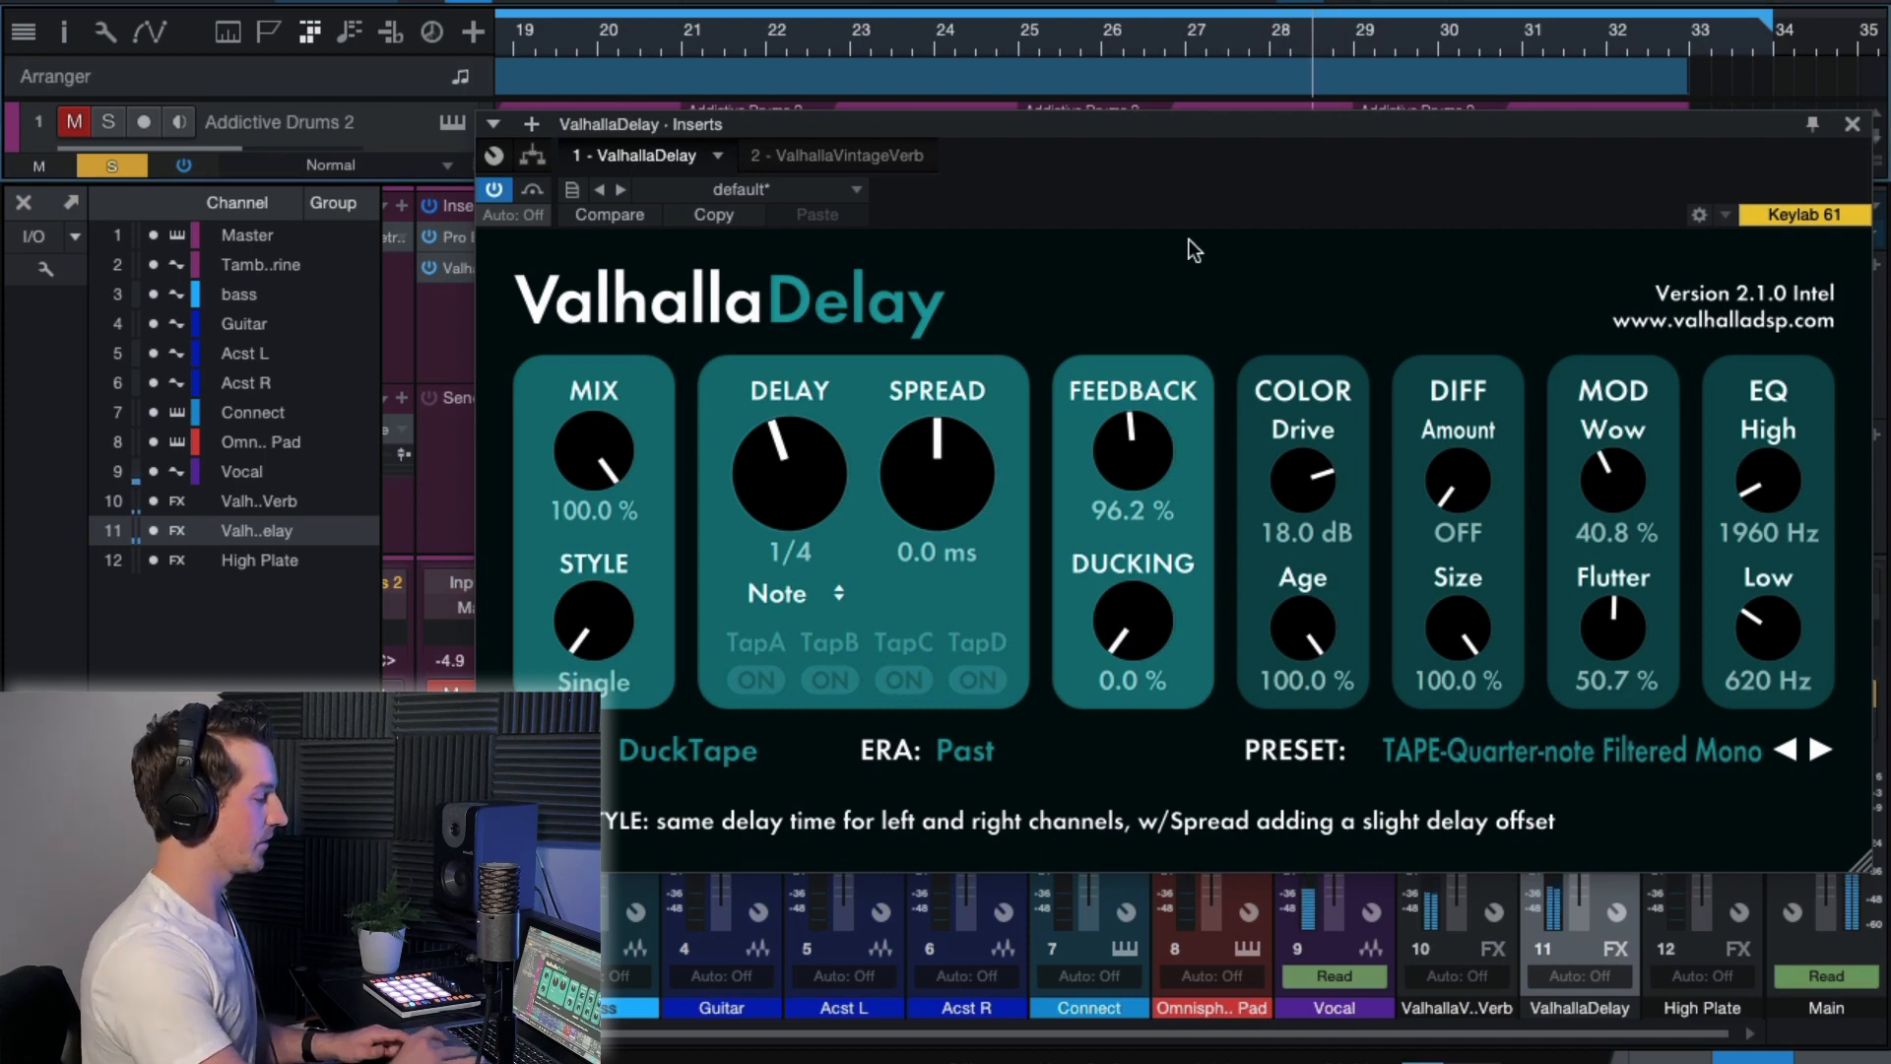
click(1121, 29)
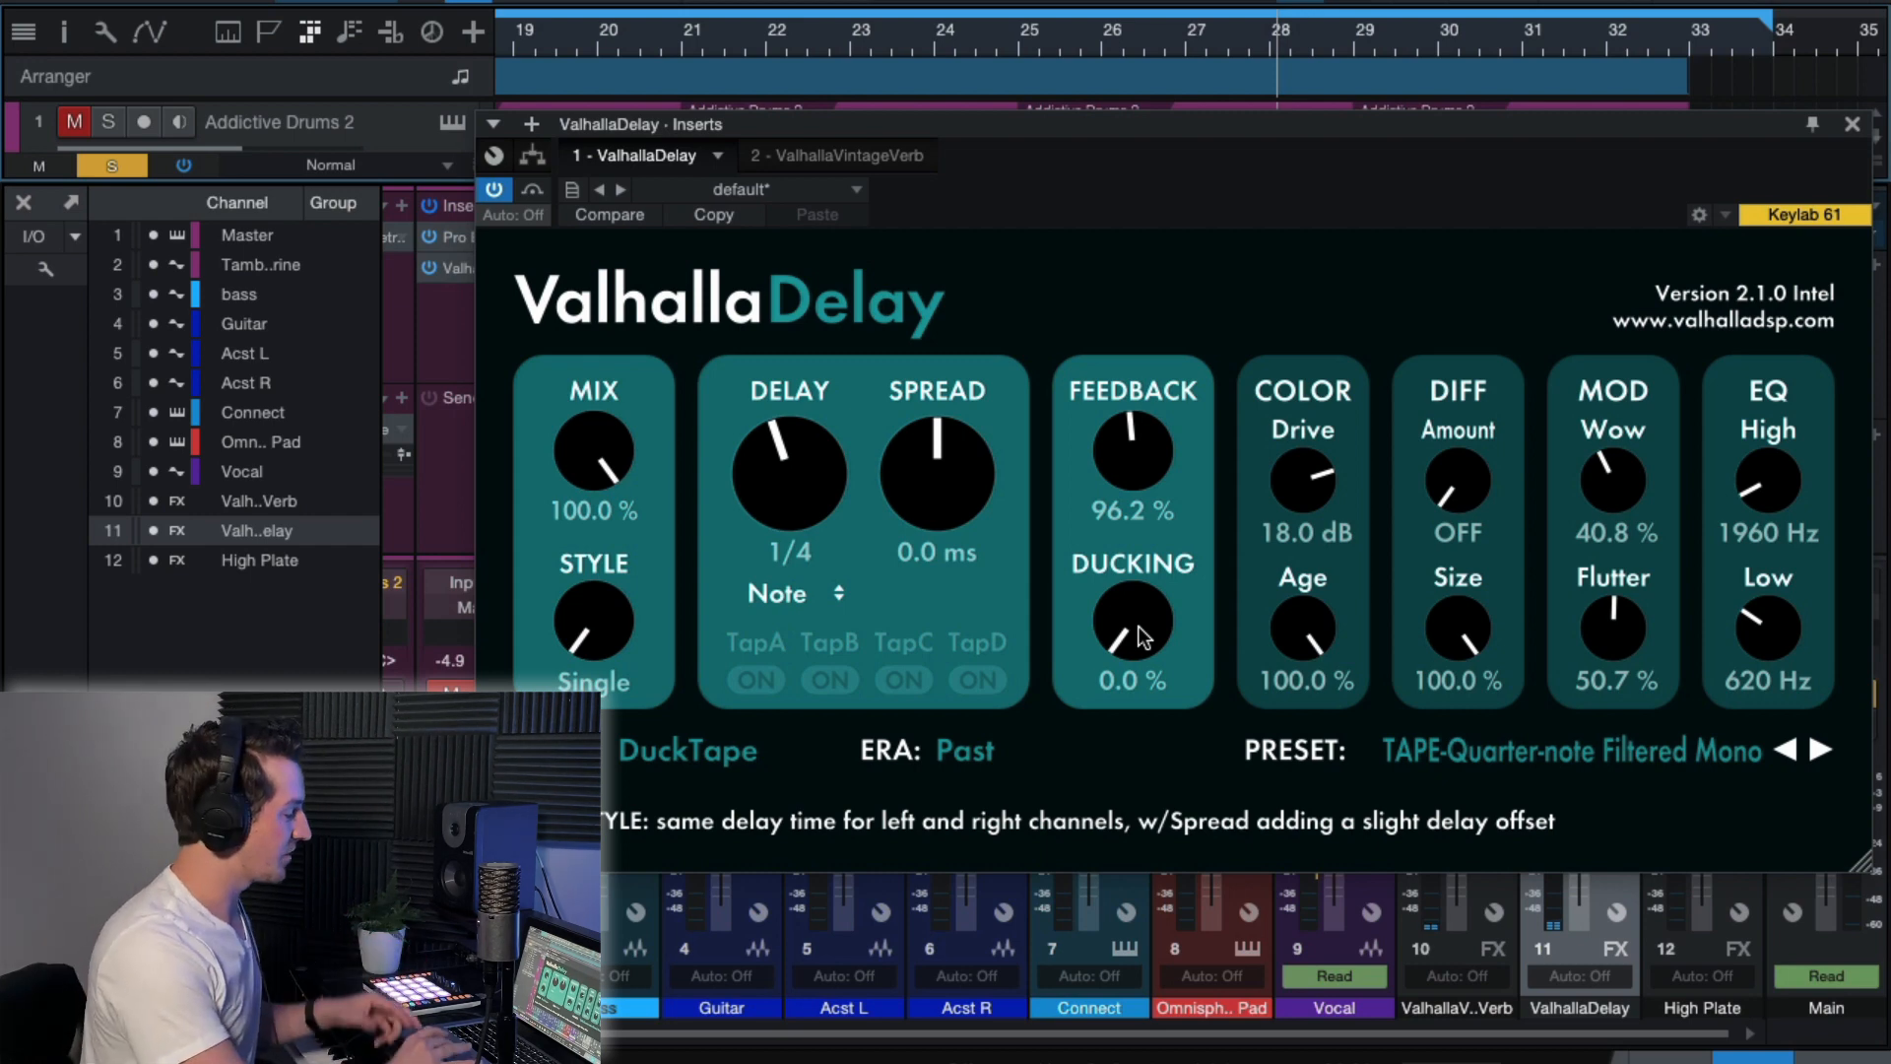
Raise the ValhallaDelay ducking to 95.5 % and close the plug-in window.
drag(1140, 633, 1159, 392)
drag(1132, 621, 1145, 495)
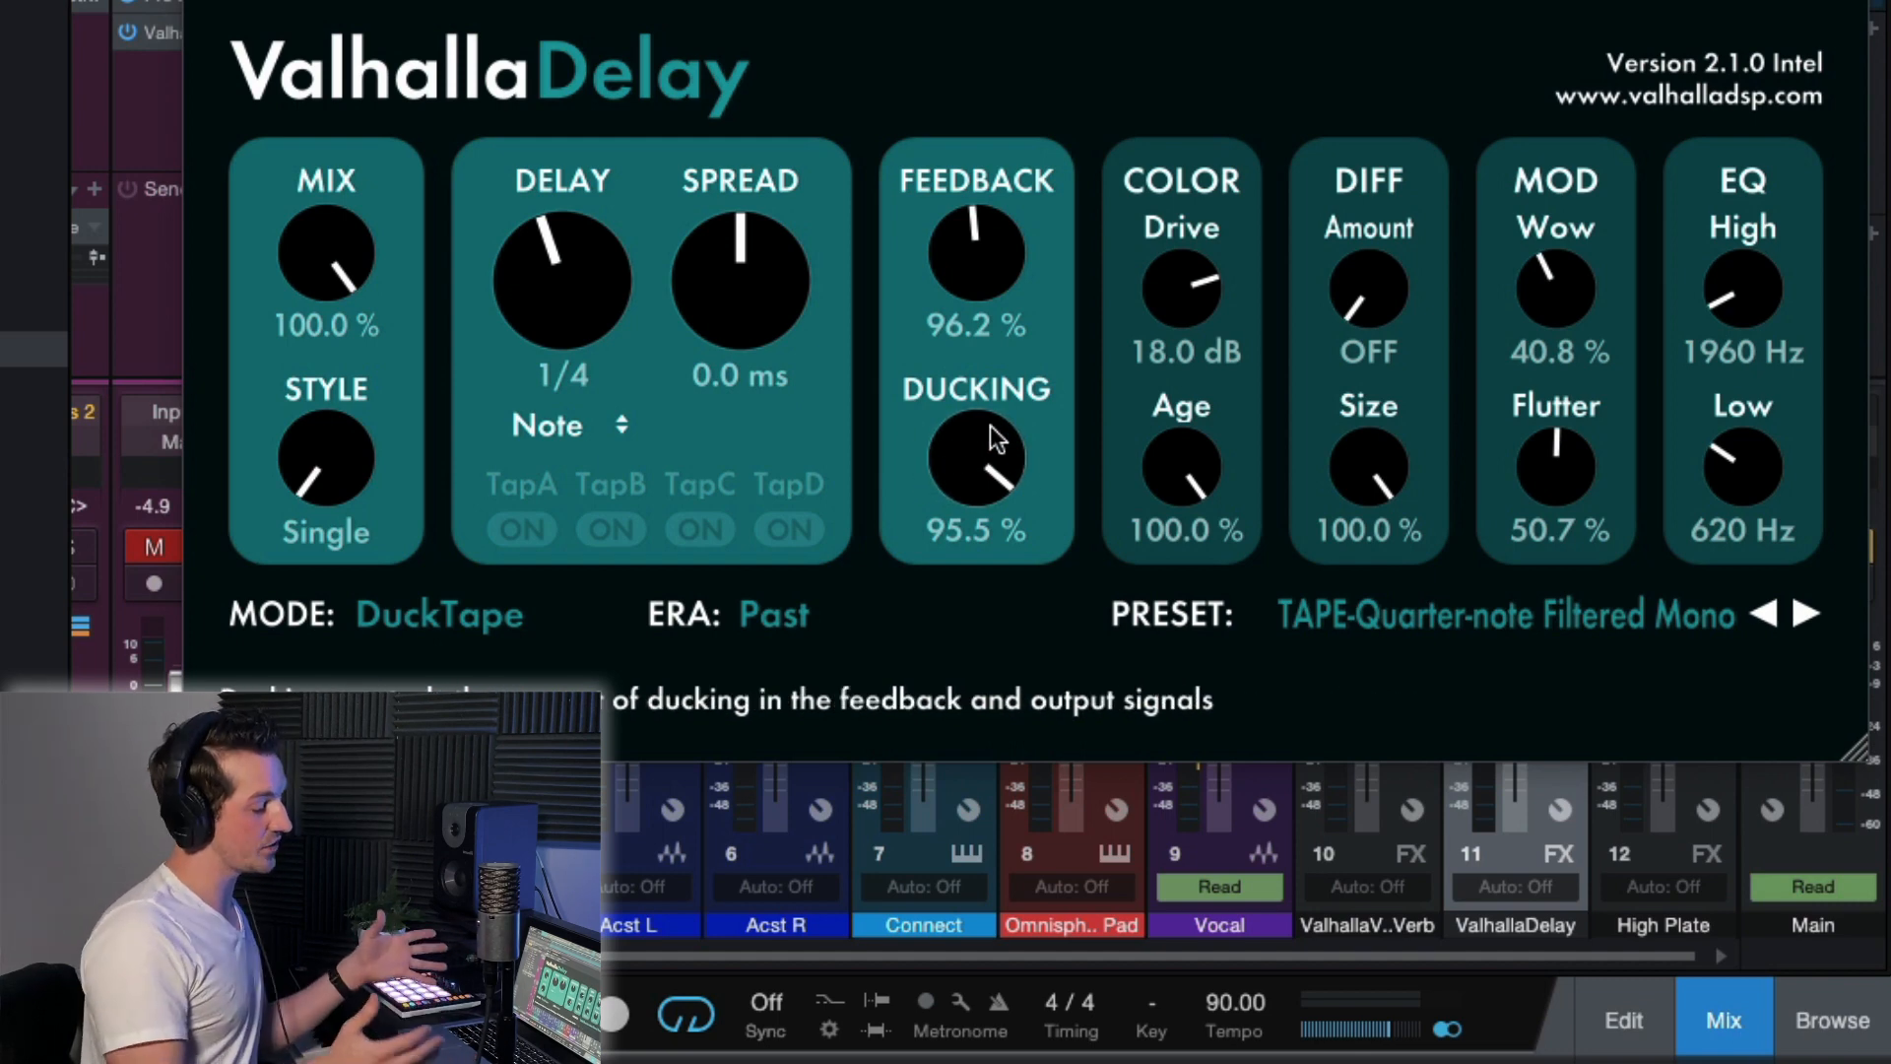
click(416, 591)
click(867, 654)
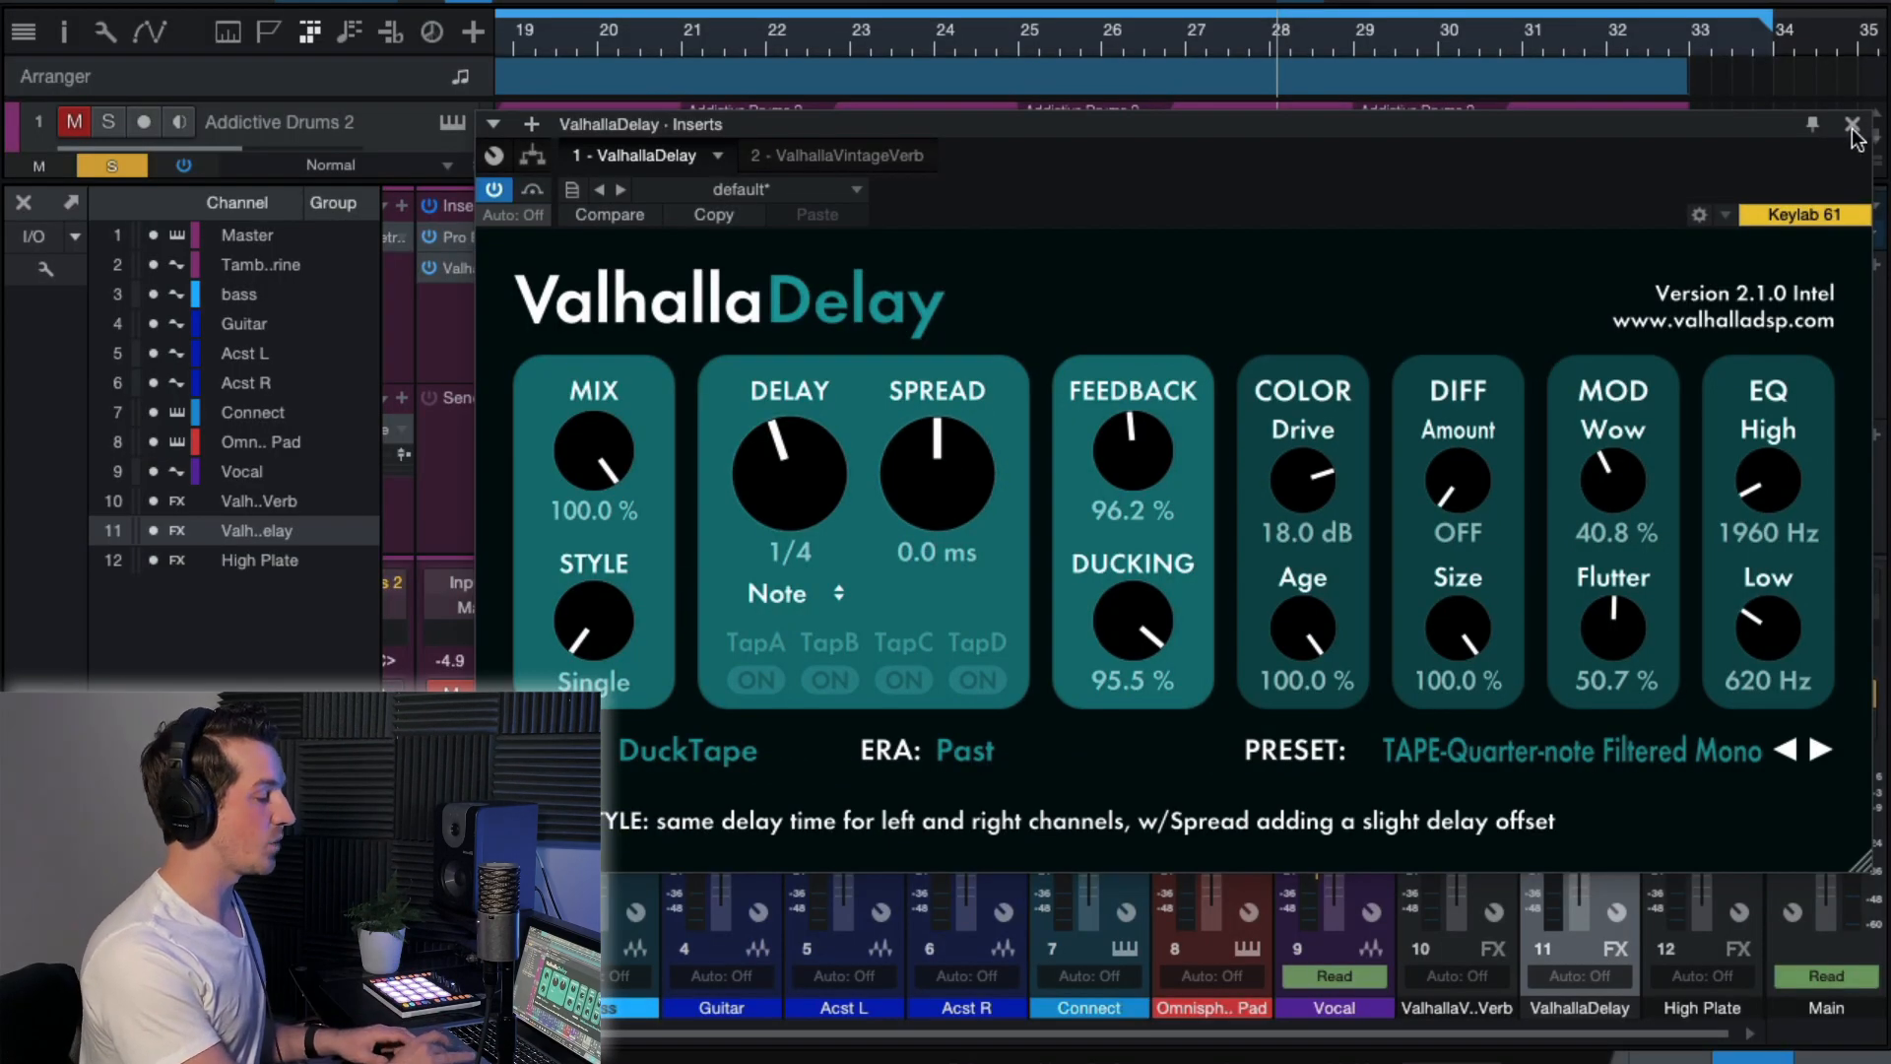
click(1856, 125)
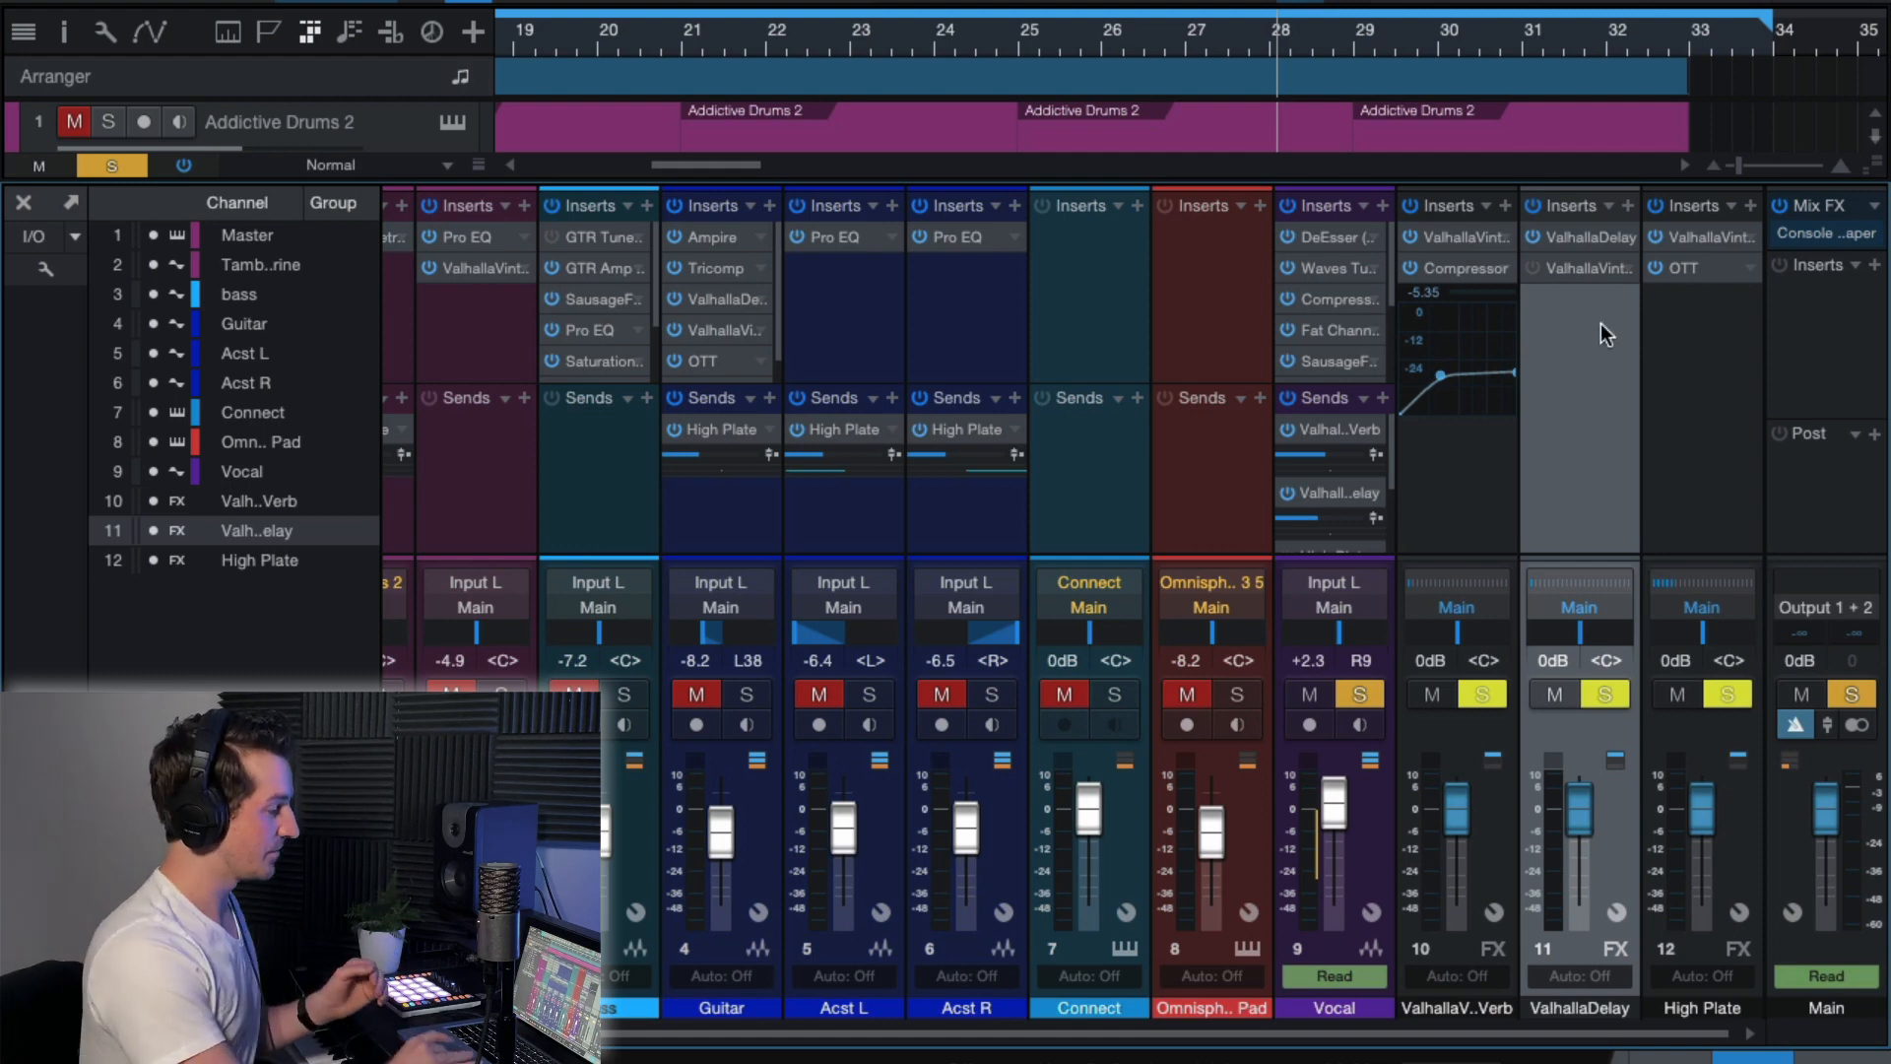
Review the ValhallaVintageVerb and ValhallaDelay inserts on the ValhallaDelay FX channel.
click(1581, 268)
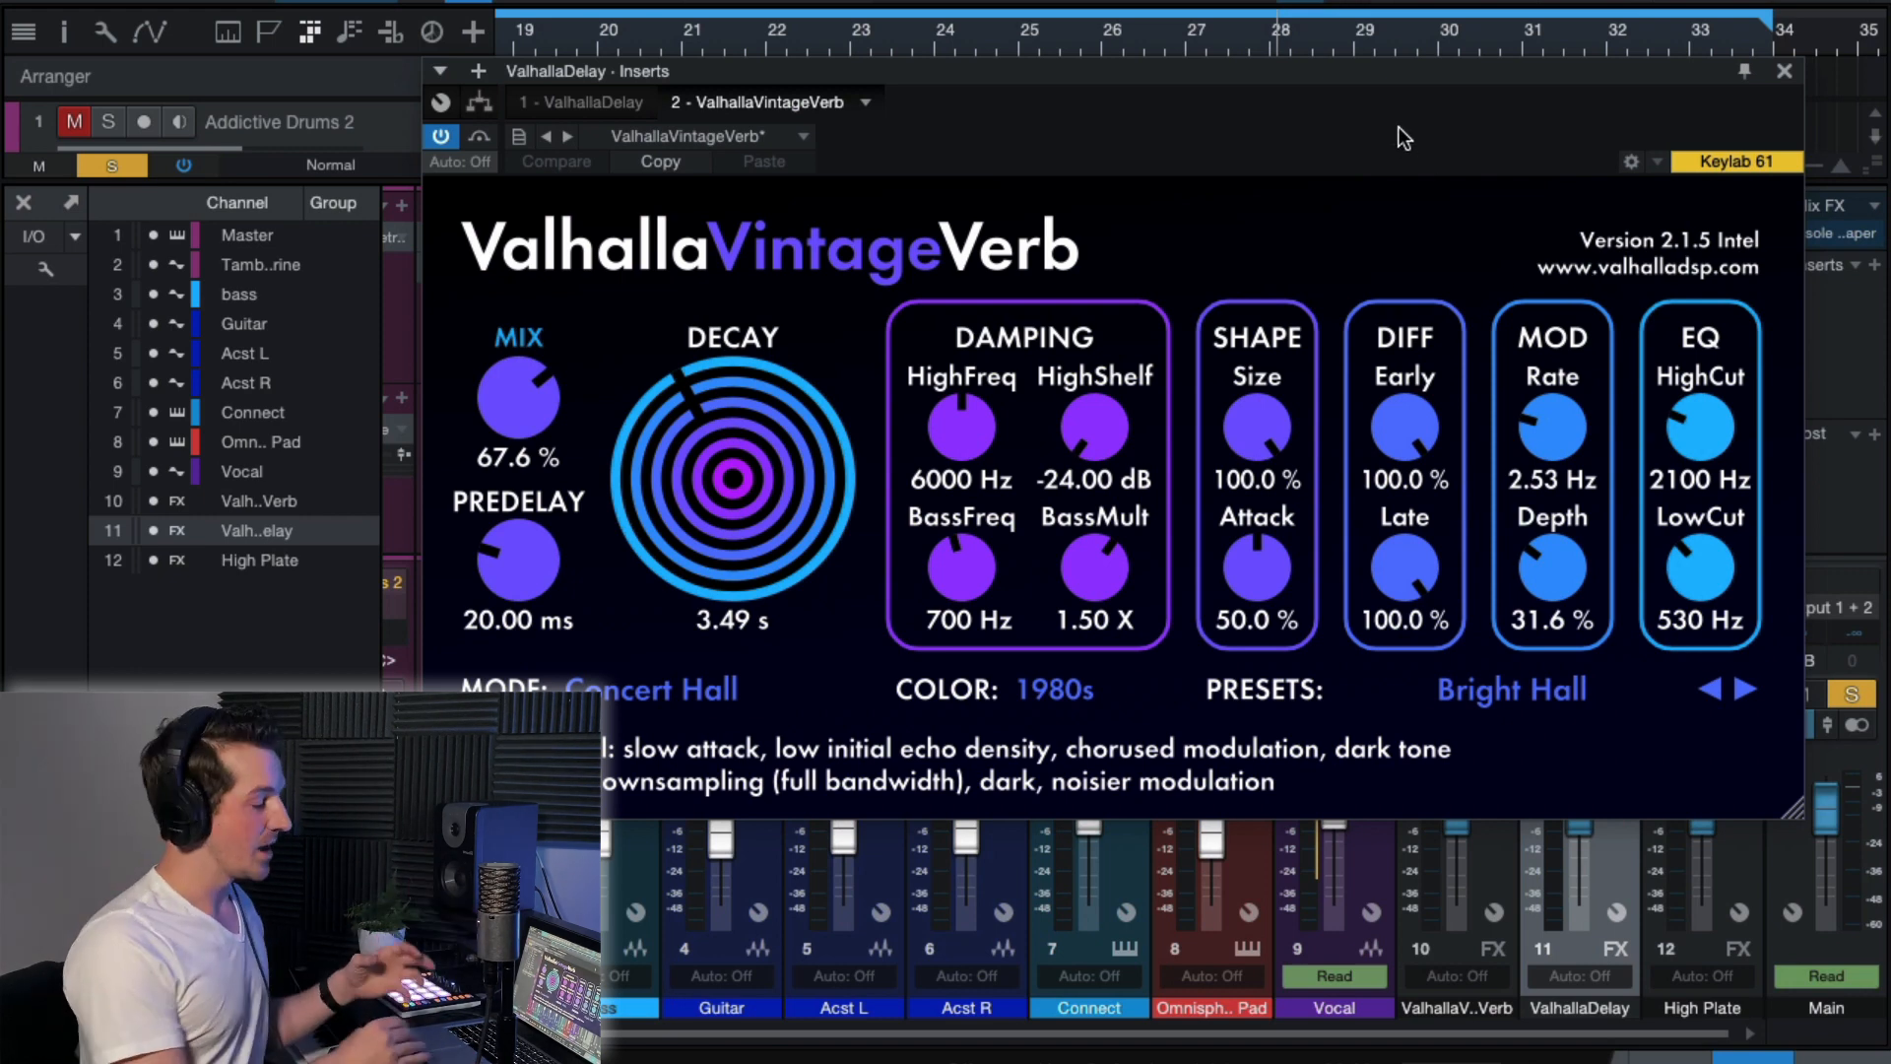
click(1784, 73)
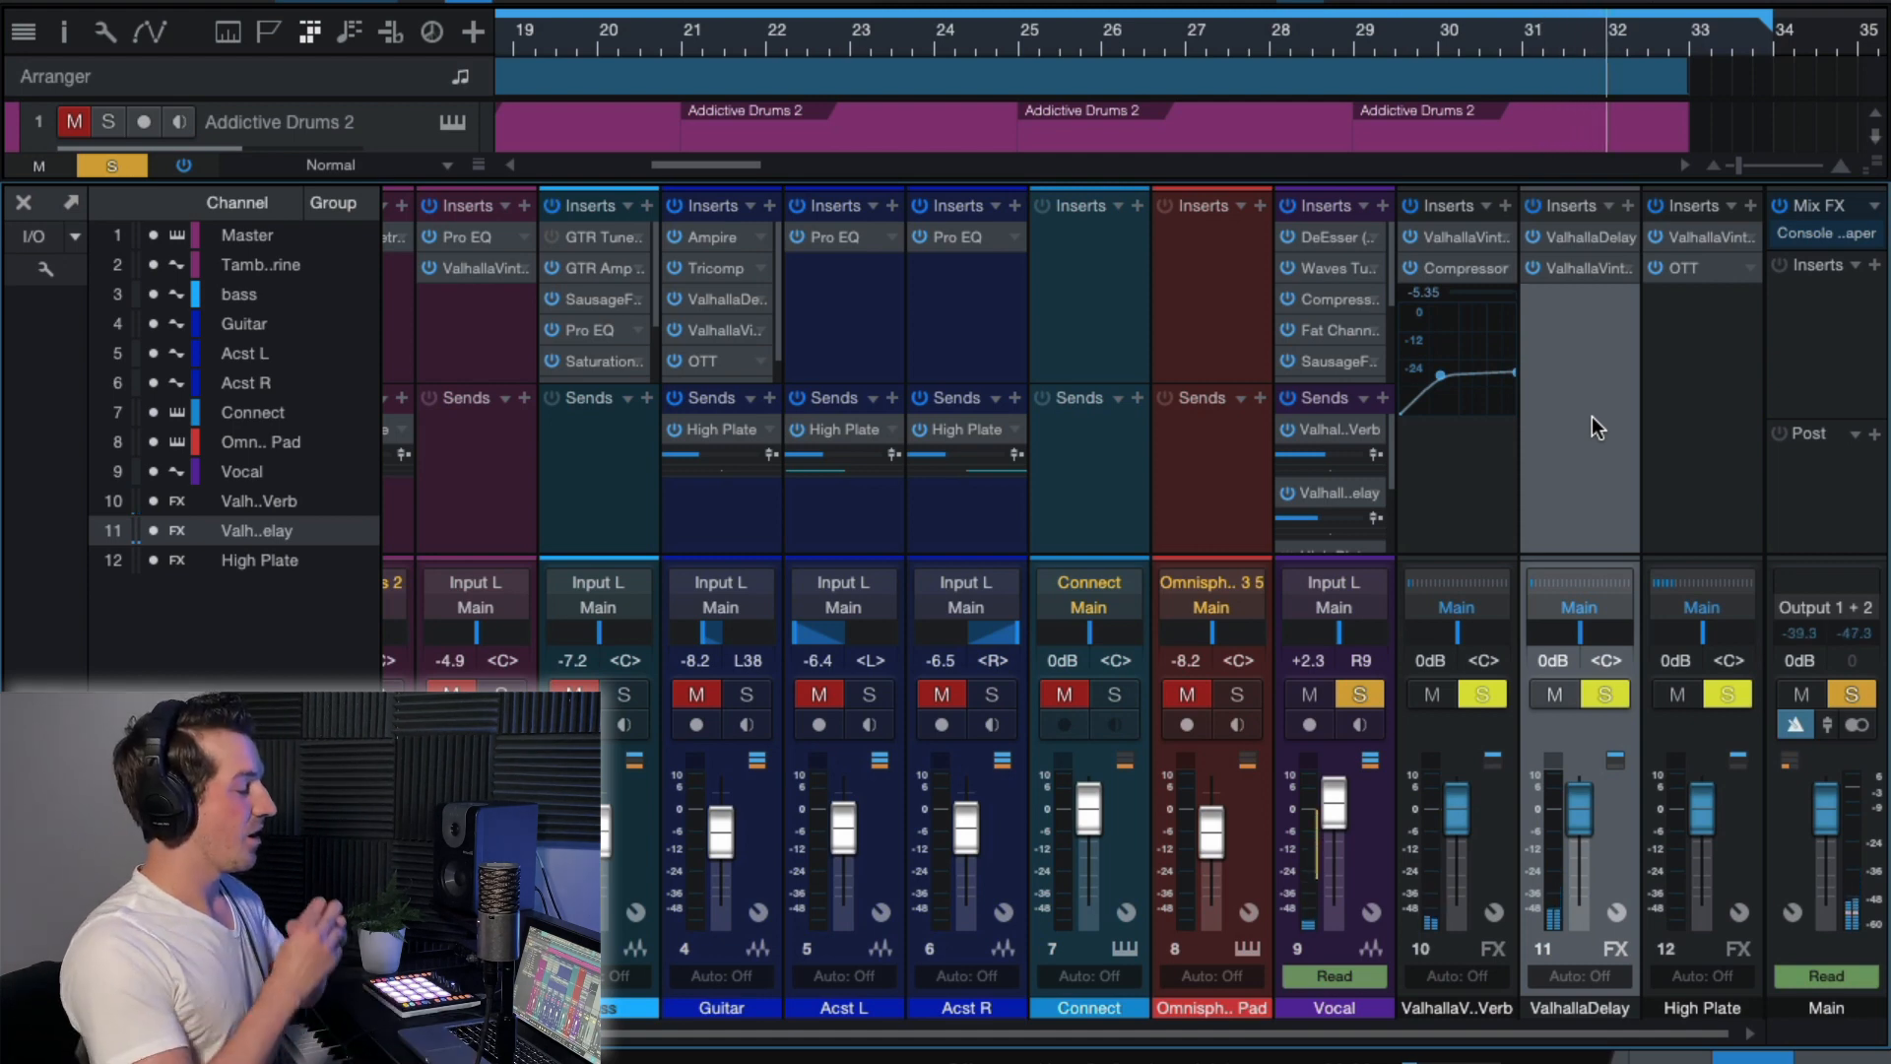
click(1582, 269)
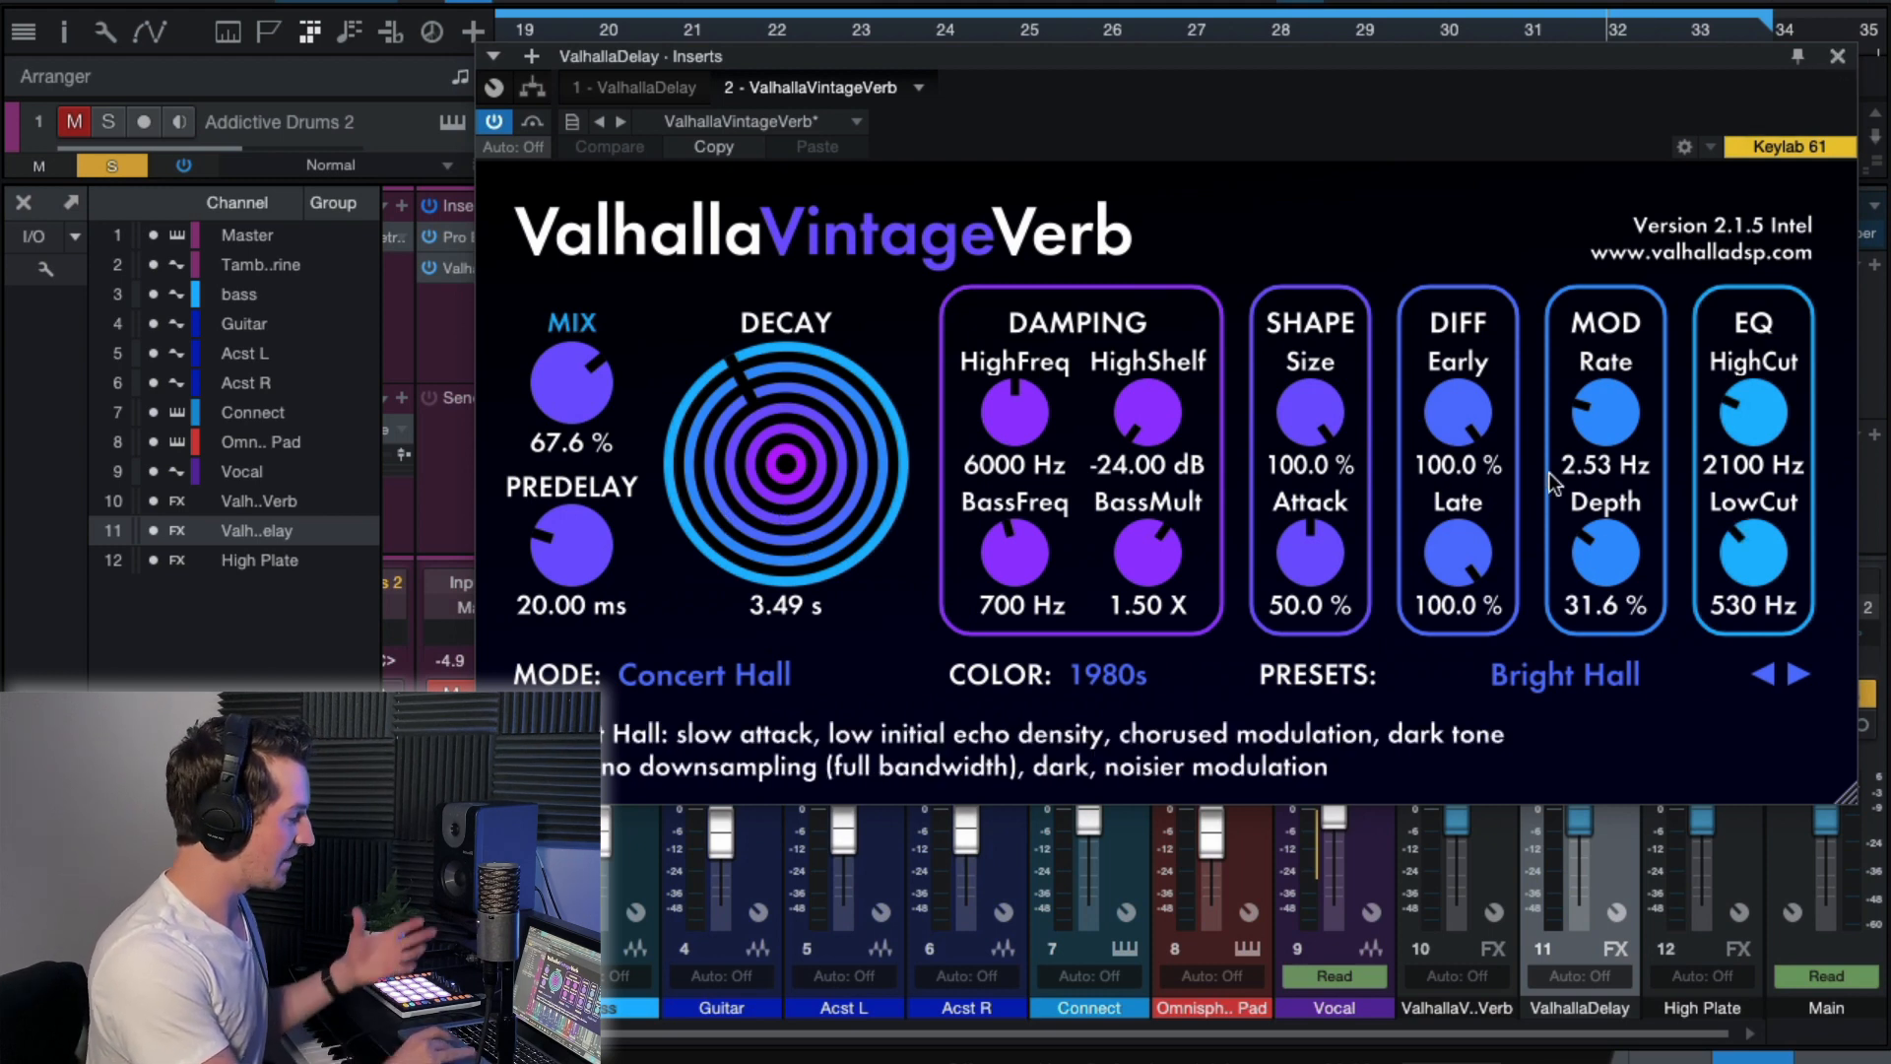
click(1837, 56)
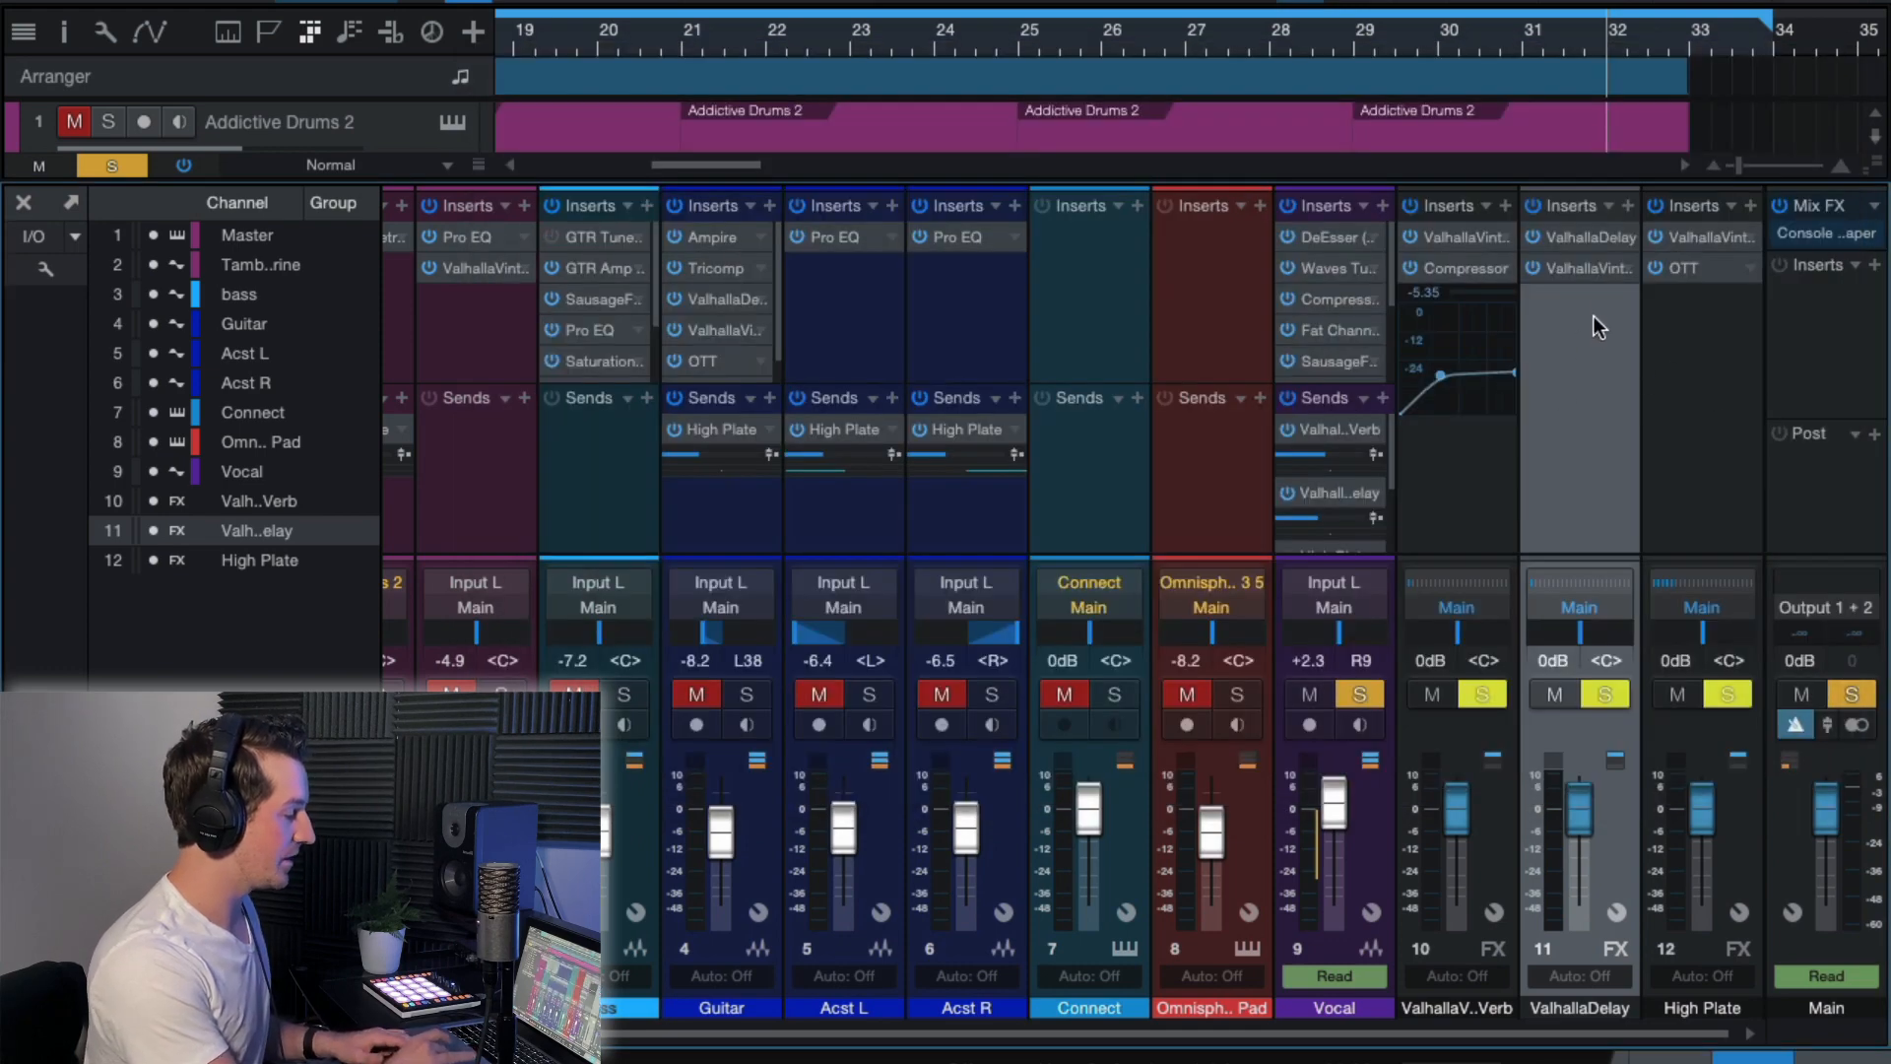
click(1576, 239)
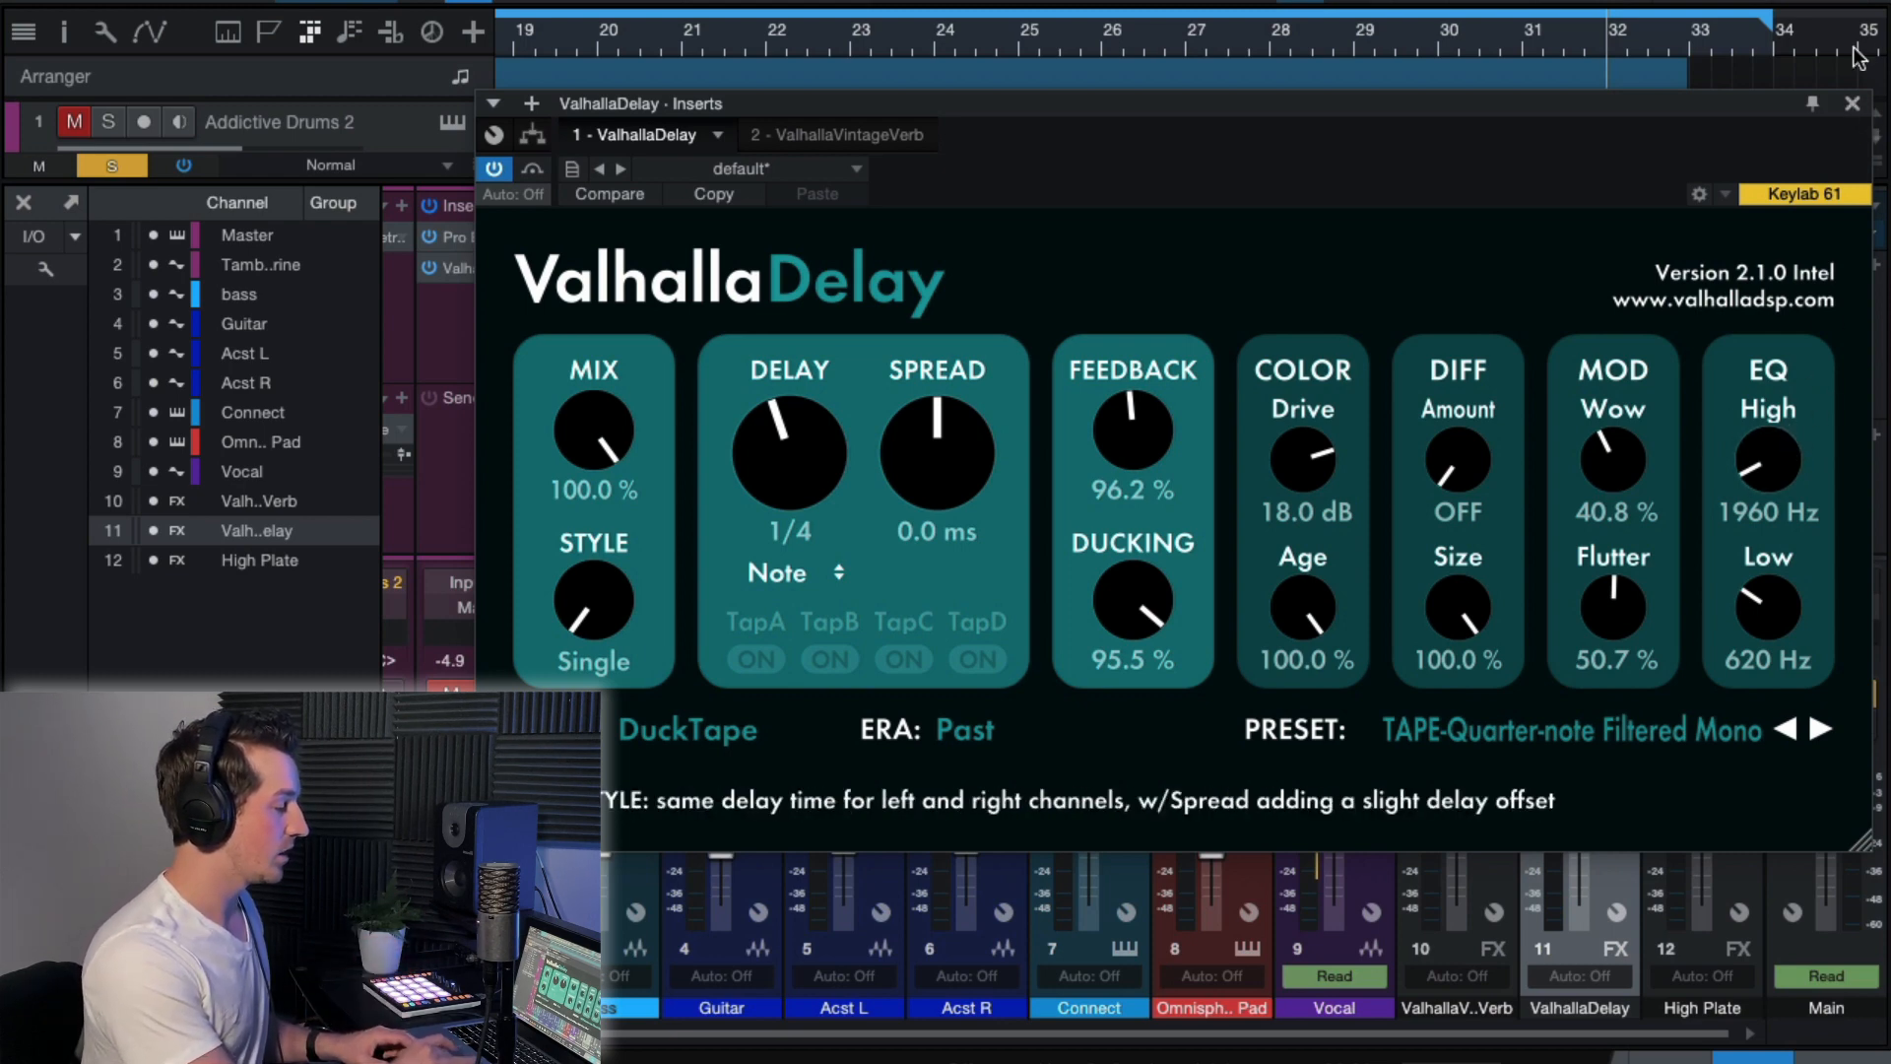
click(1852, 102)
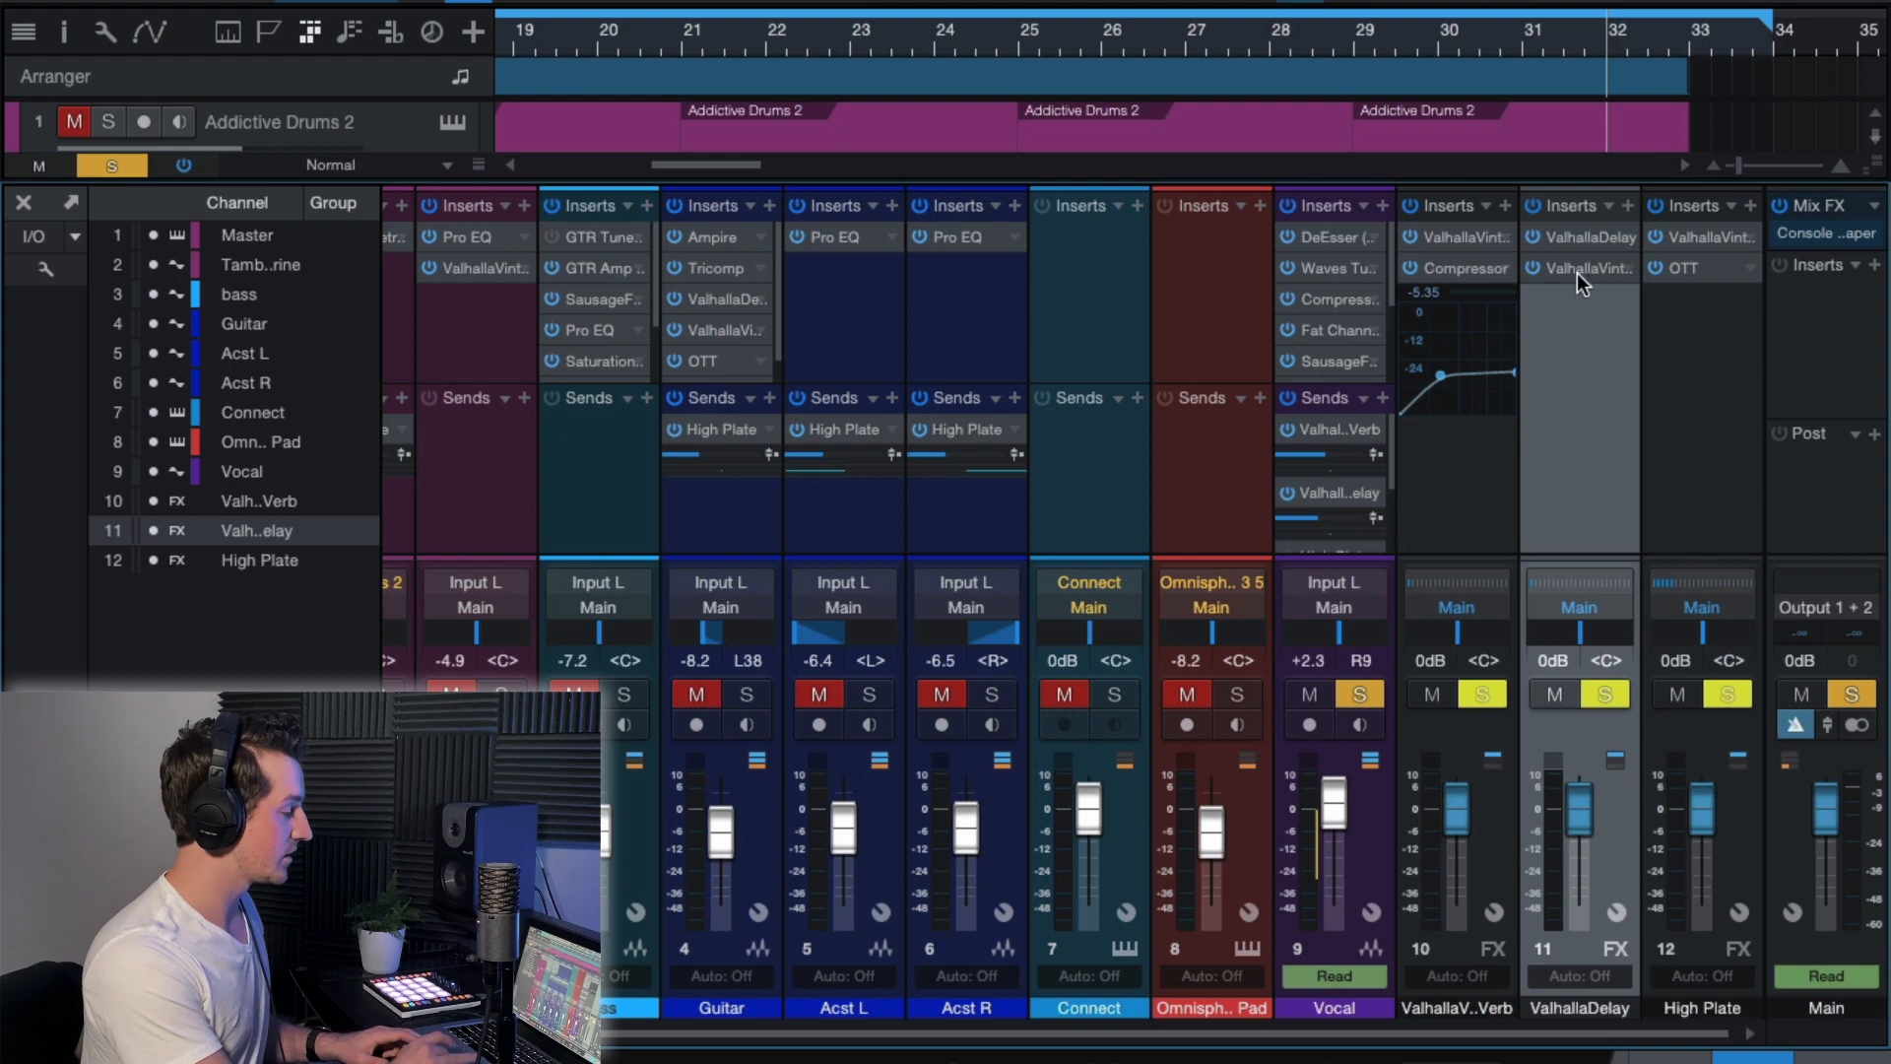
Add a Pro EQ as the third insert on the ValhallaDelay FX channel.
click(1627, 207)
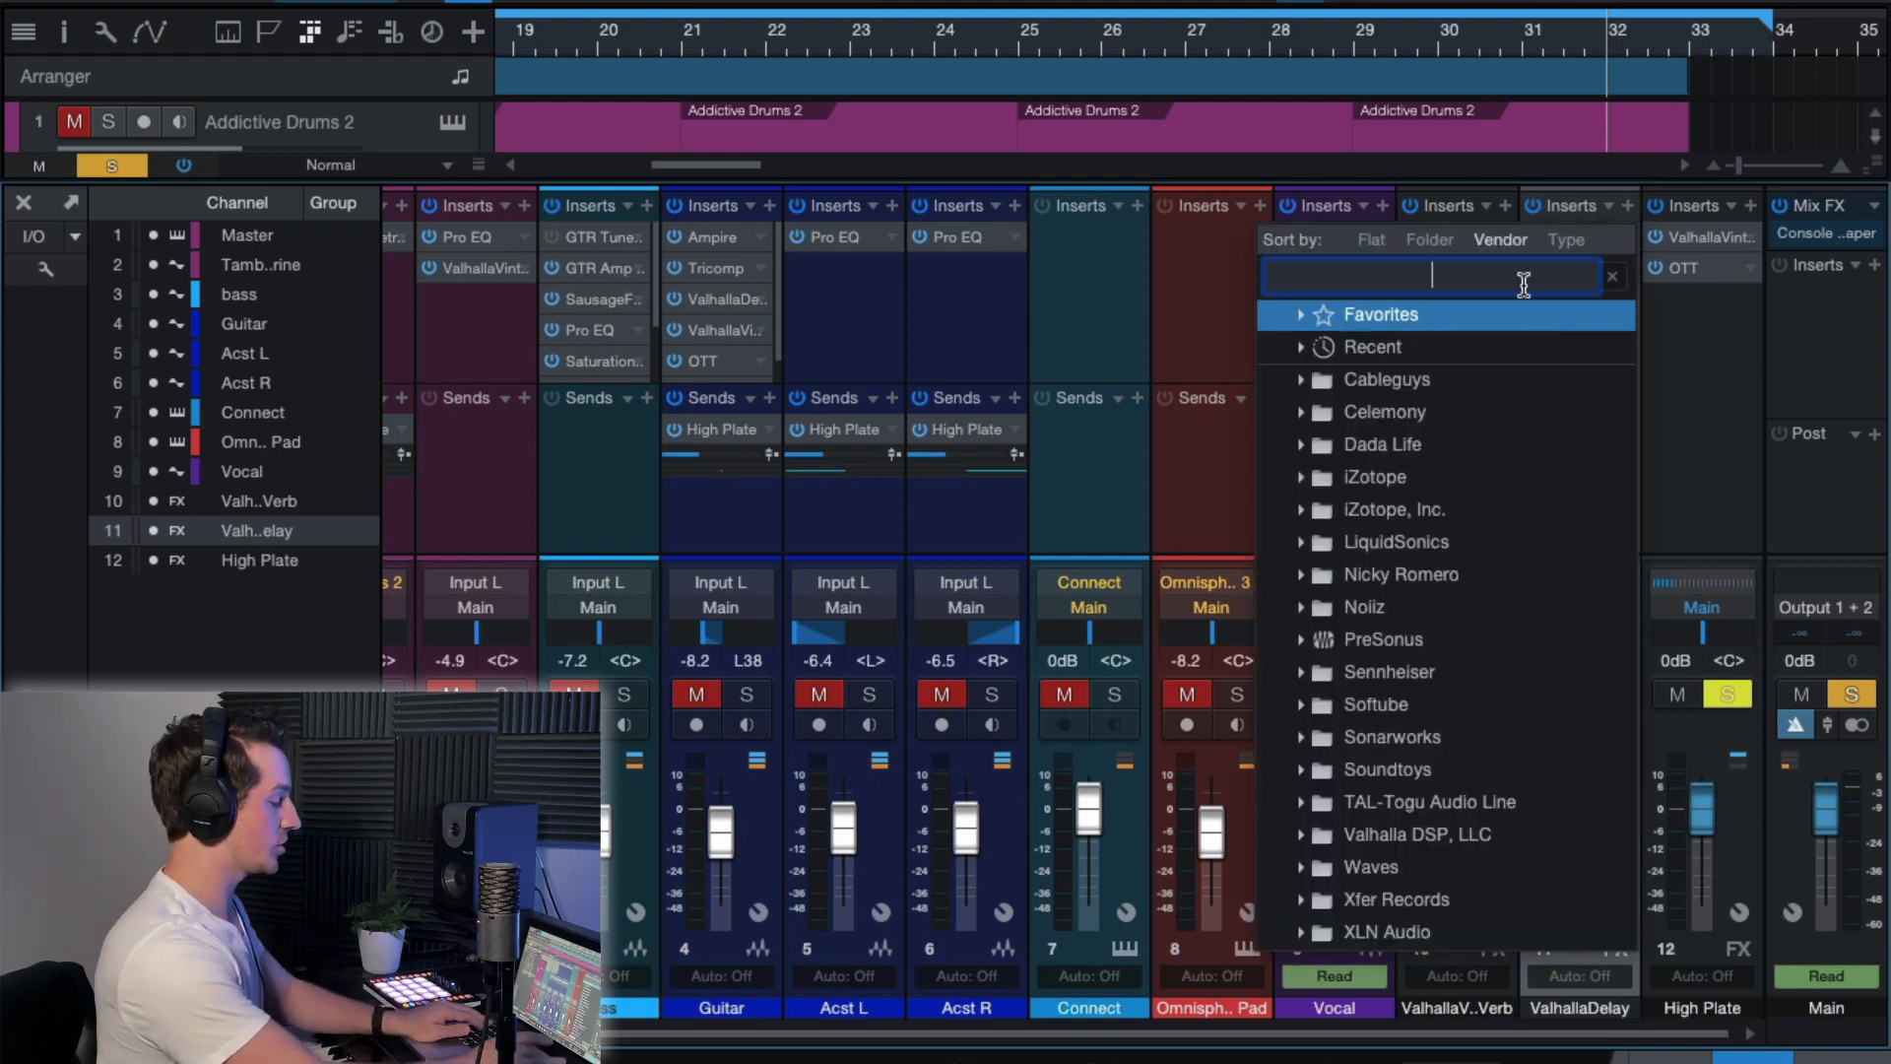
text(pro)
double_click(1369, 382)
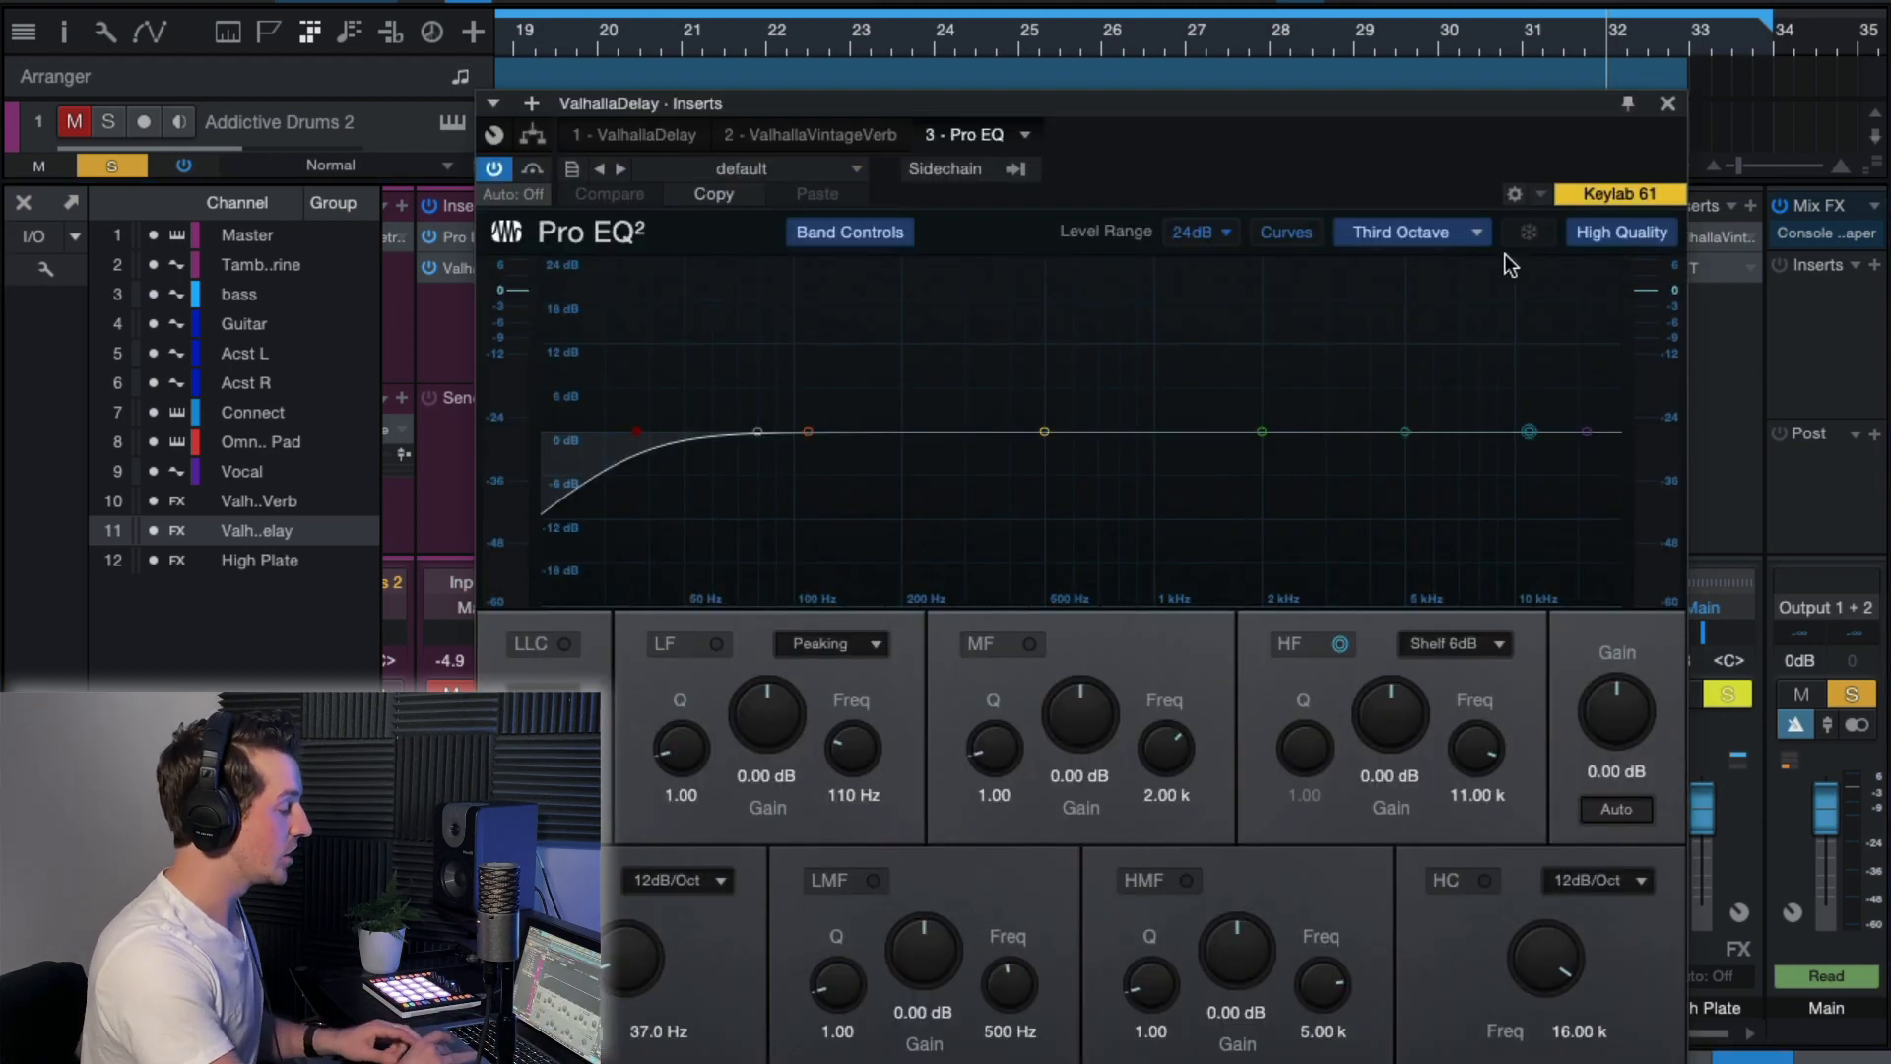
Band-limit the delay in Pro EQ with a low cut at 414 Hz and a high cut at 2.63 kHz, and close it.
drag(617, 435, 942, 439)
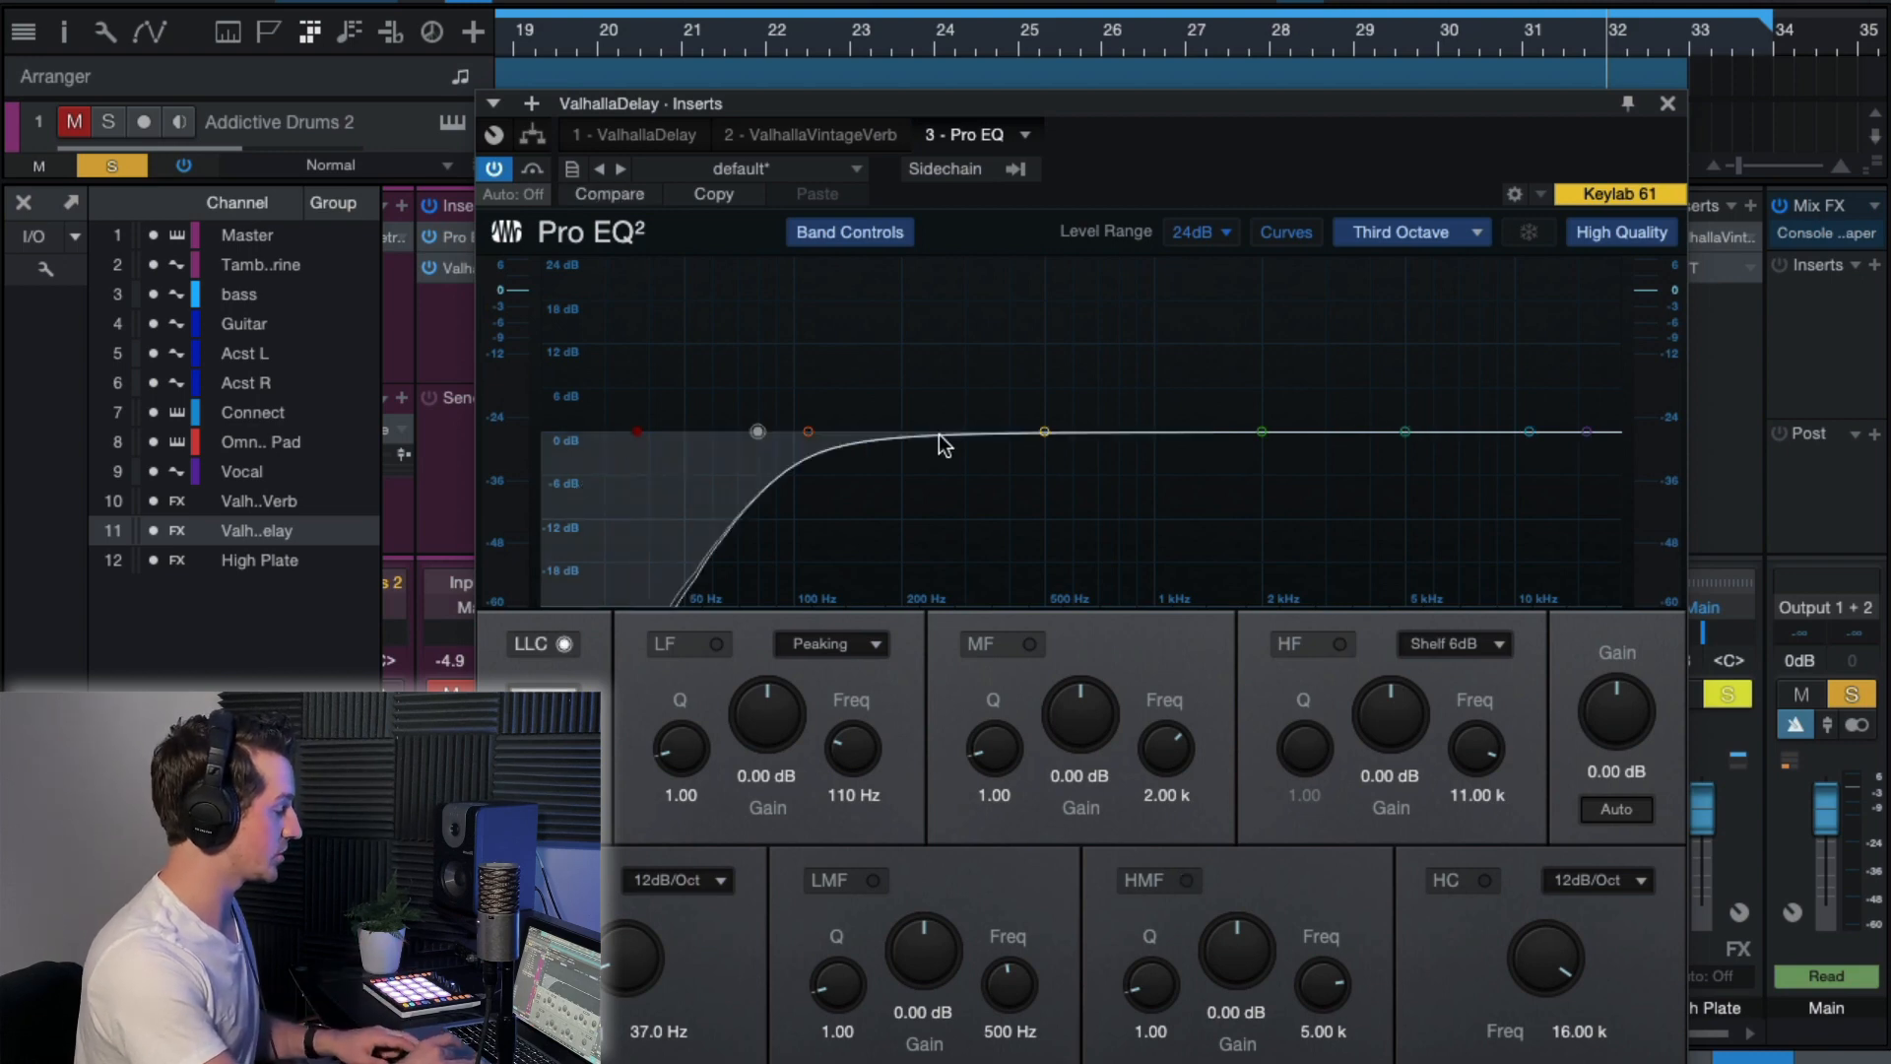
click(756, 434)
drag(633, 437, 1073, 435)
drag(1576, 431, 1305, 432)
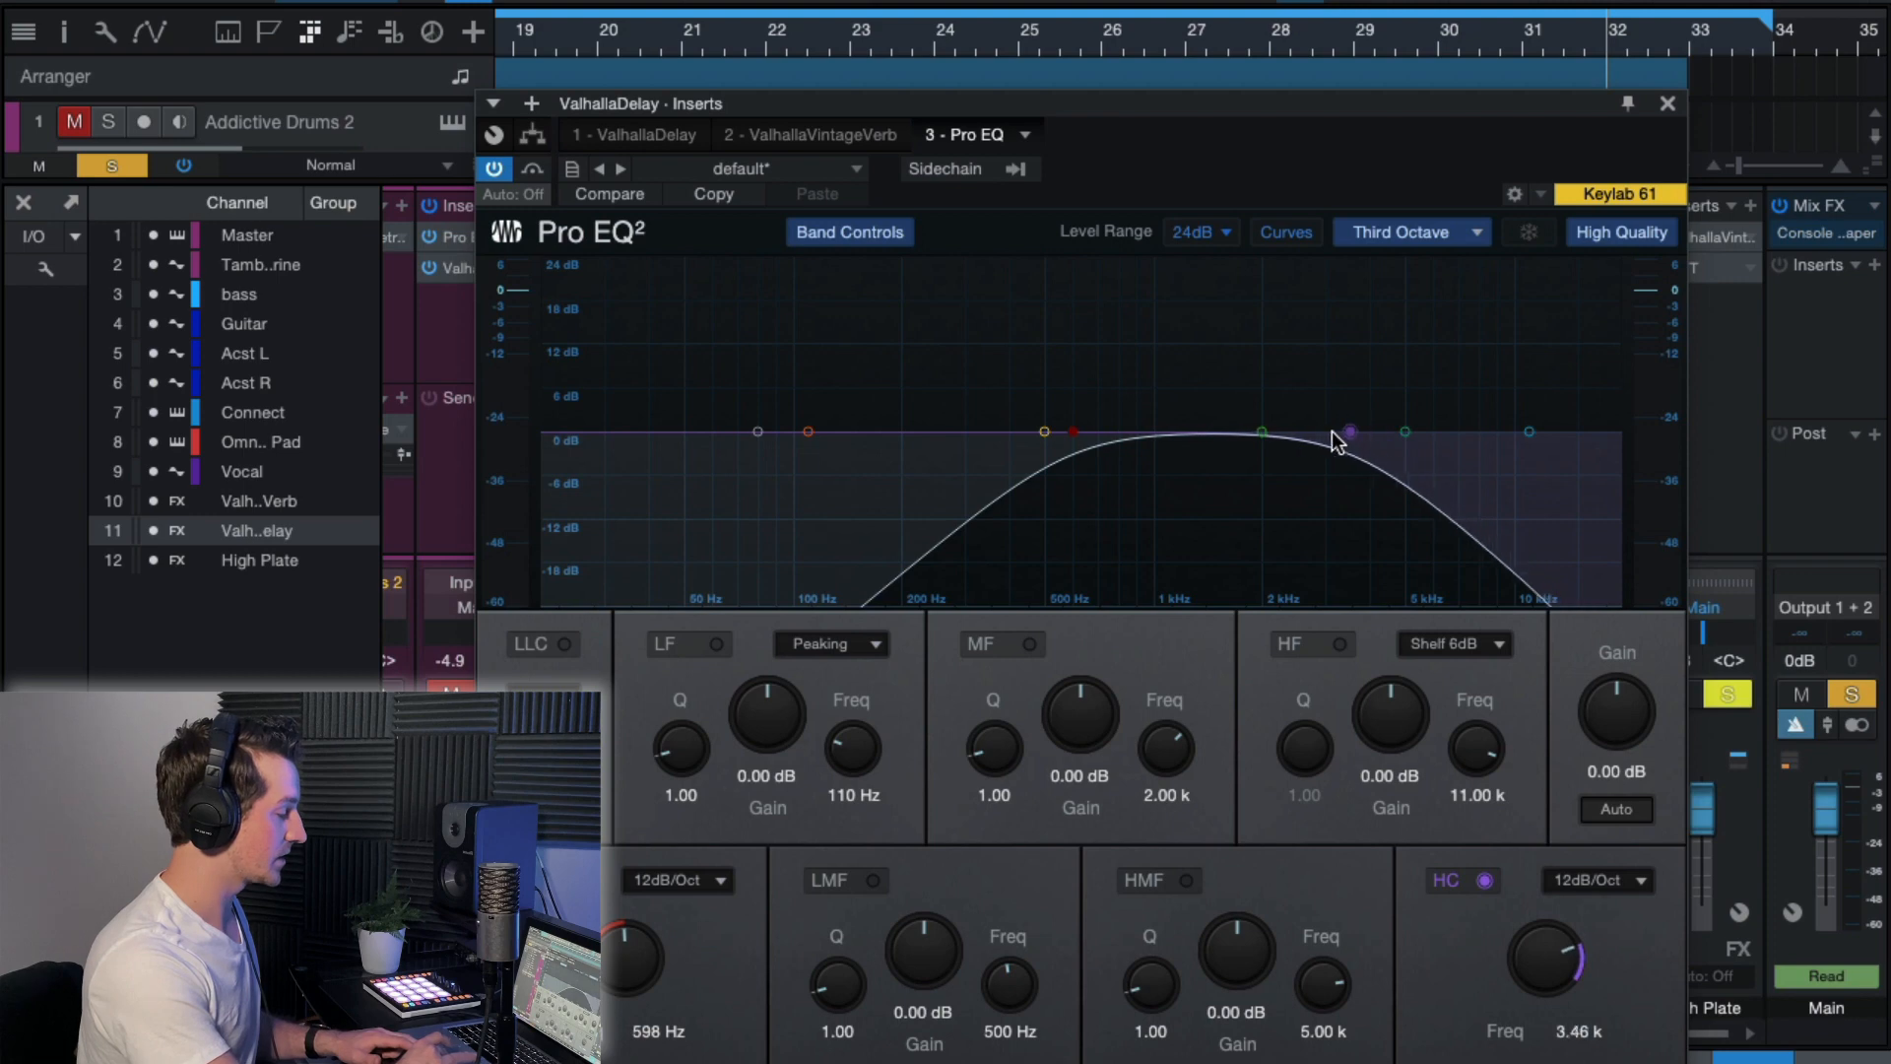
drag(1073, 432, 1013, 433)
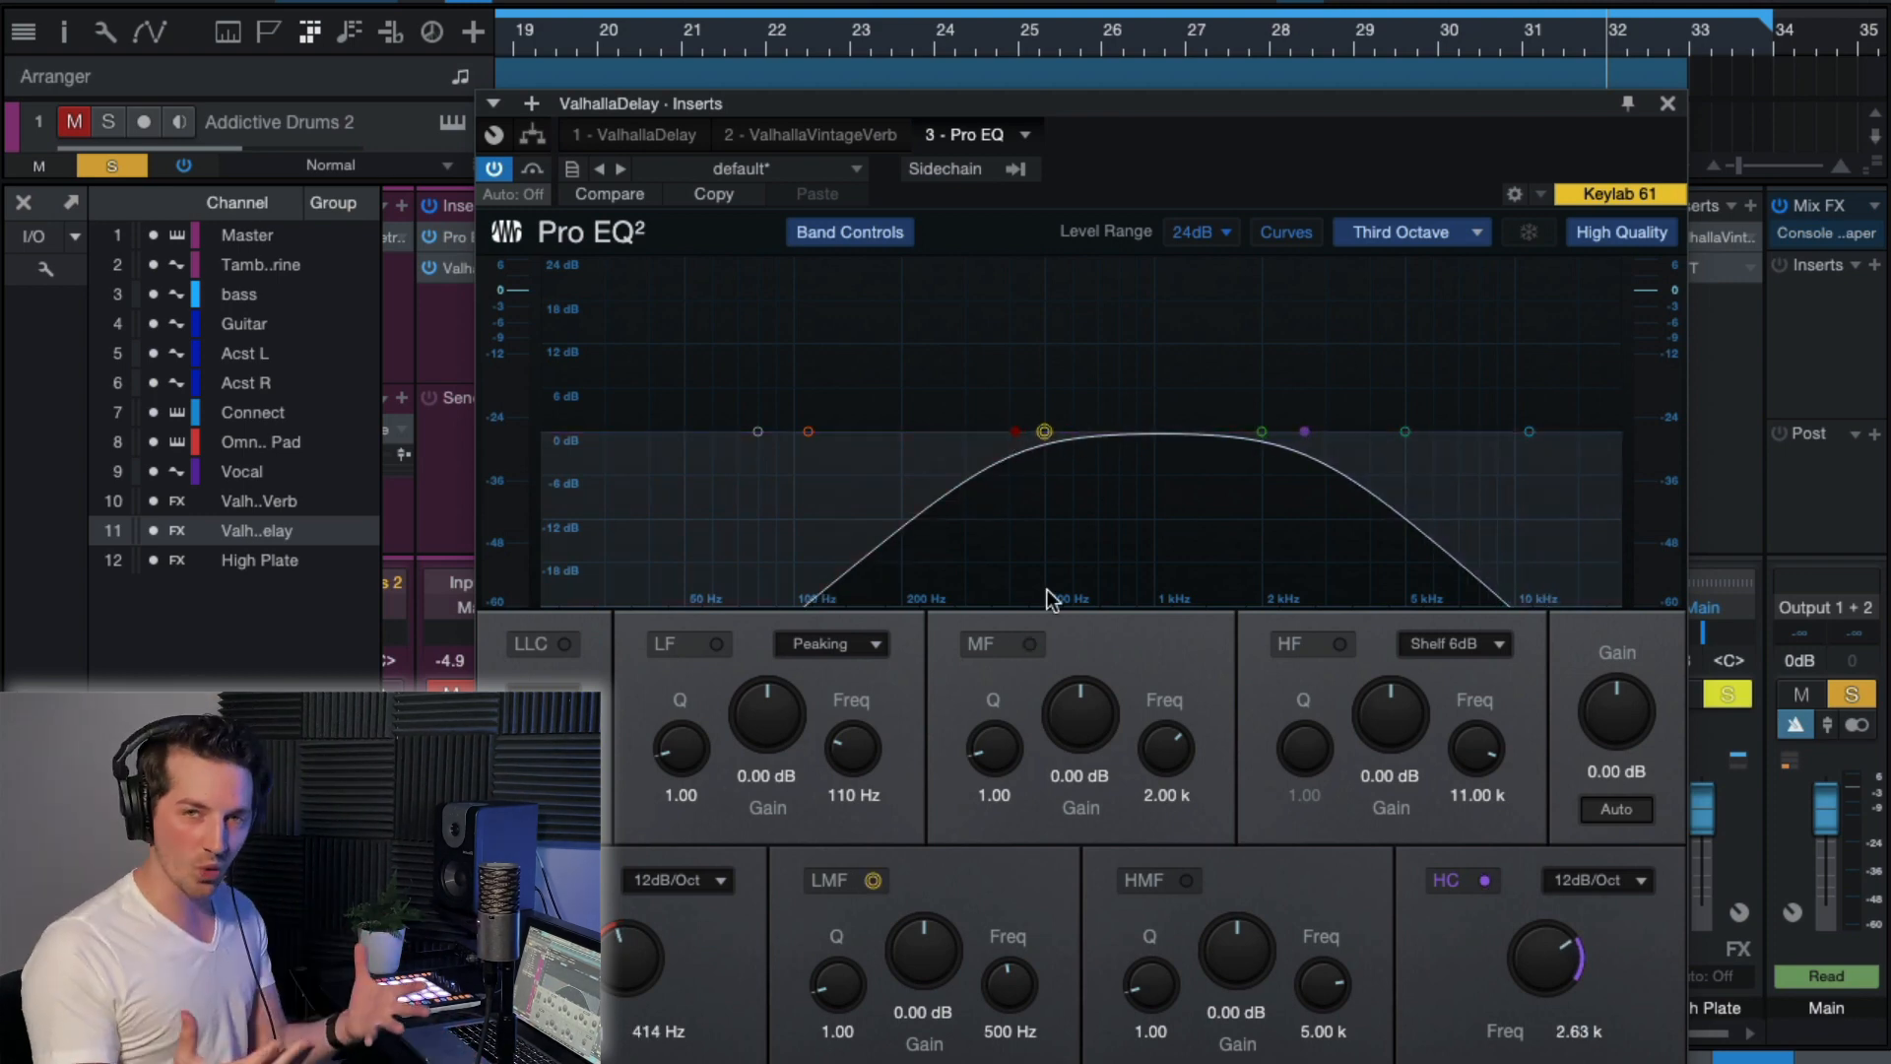
click(1668, 103)
click(1692, 392)
click(1596, 414)
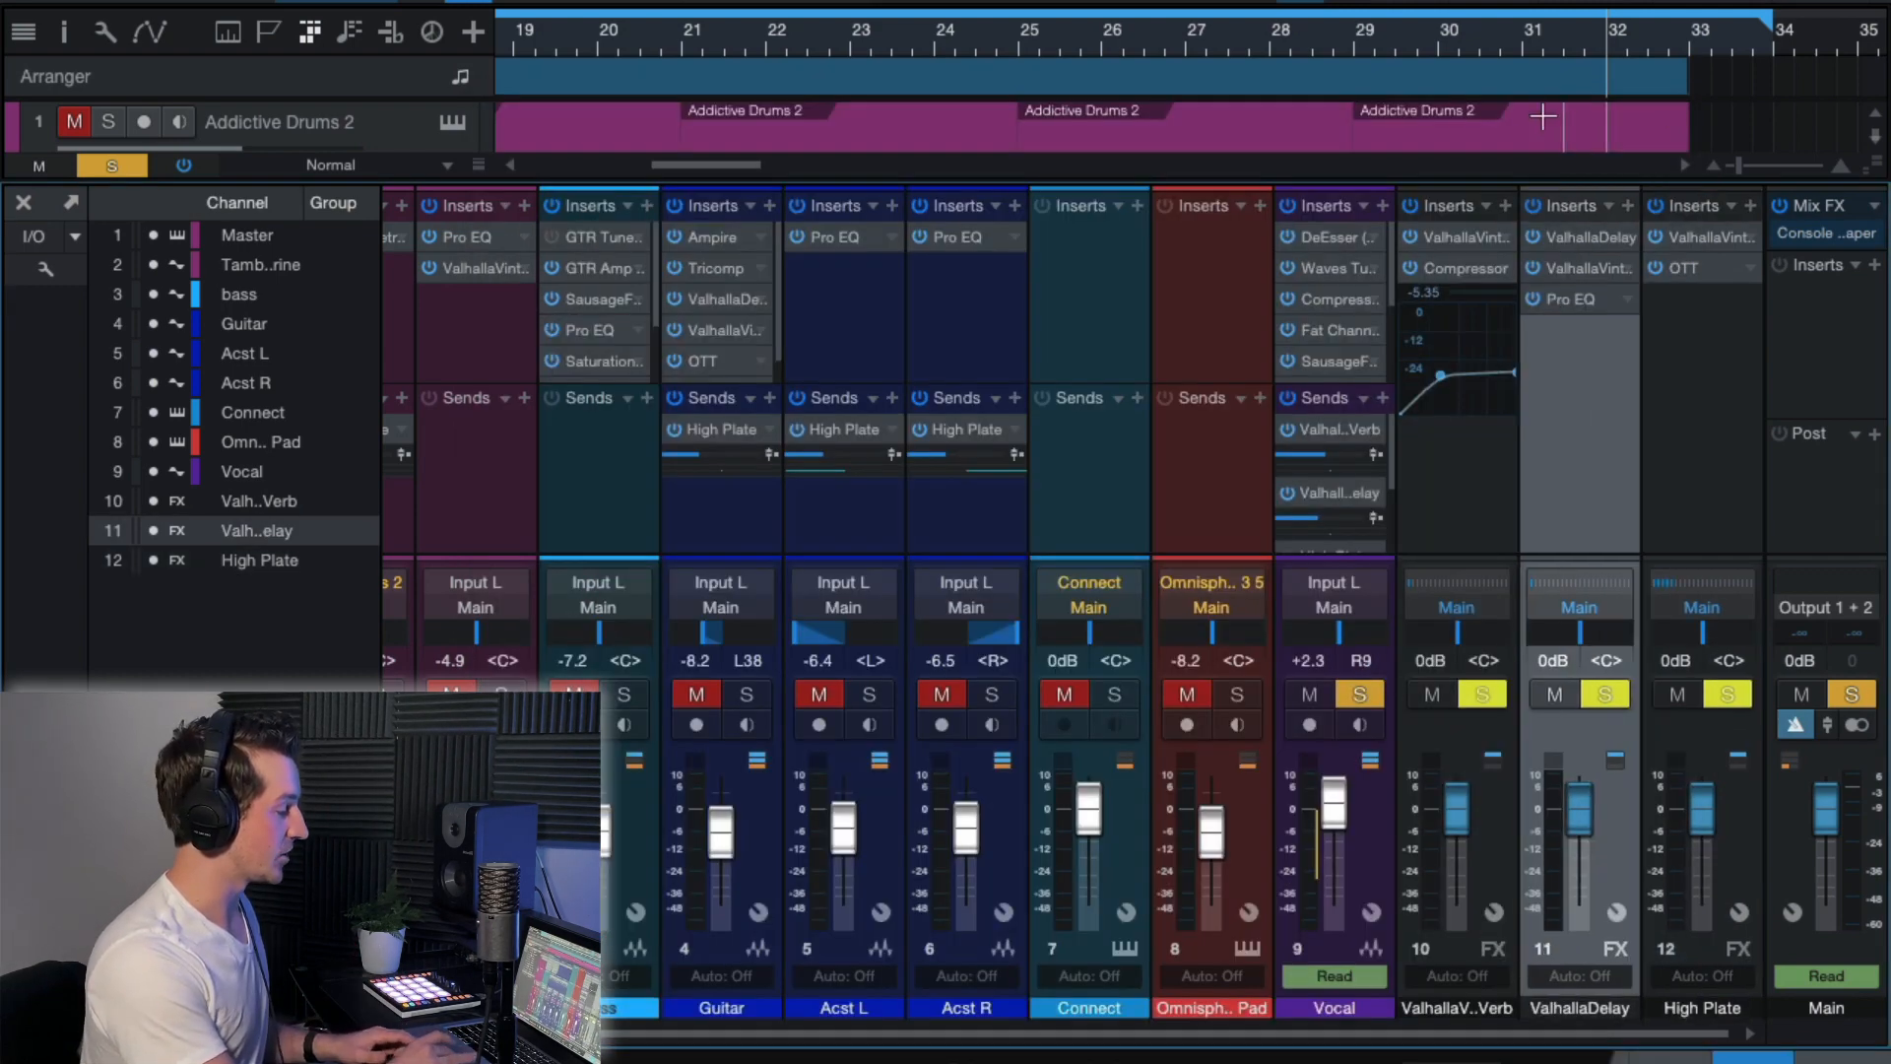
Play the soloed vocal with the filtered delay from about bar 26.5, and select the ValhallaDelay FX channel.
click(1479, 38)
click(1190, 58)
key(space)
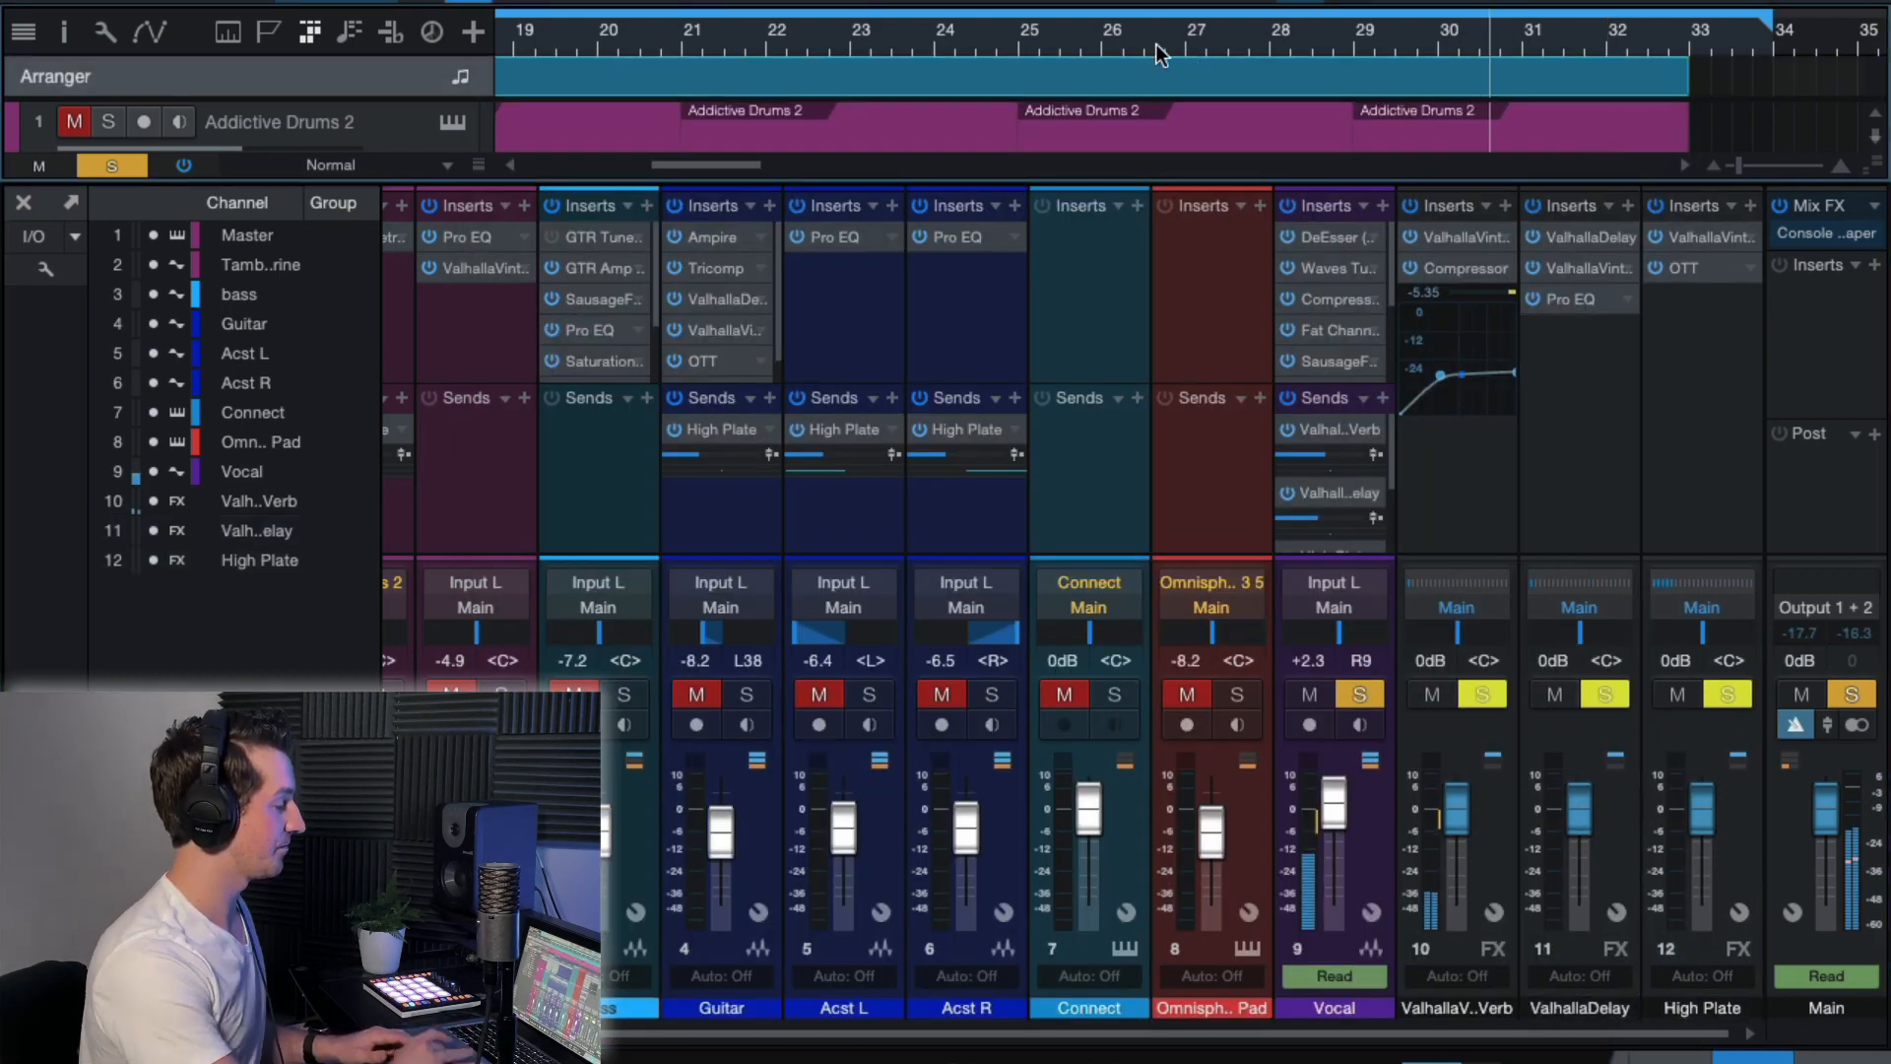
click(1156, 44)
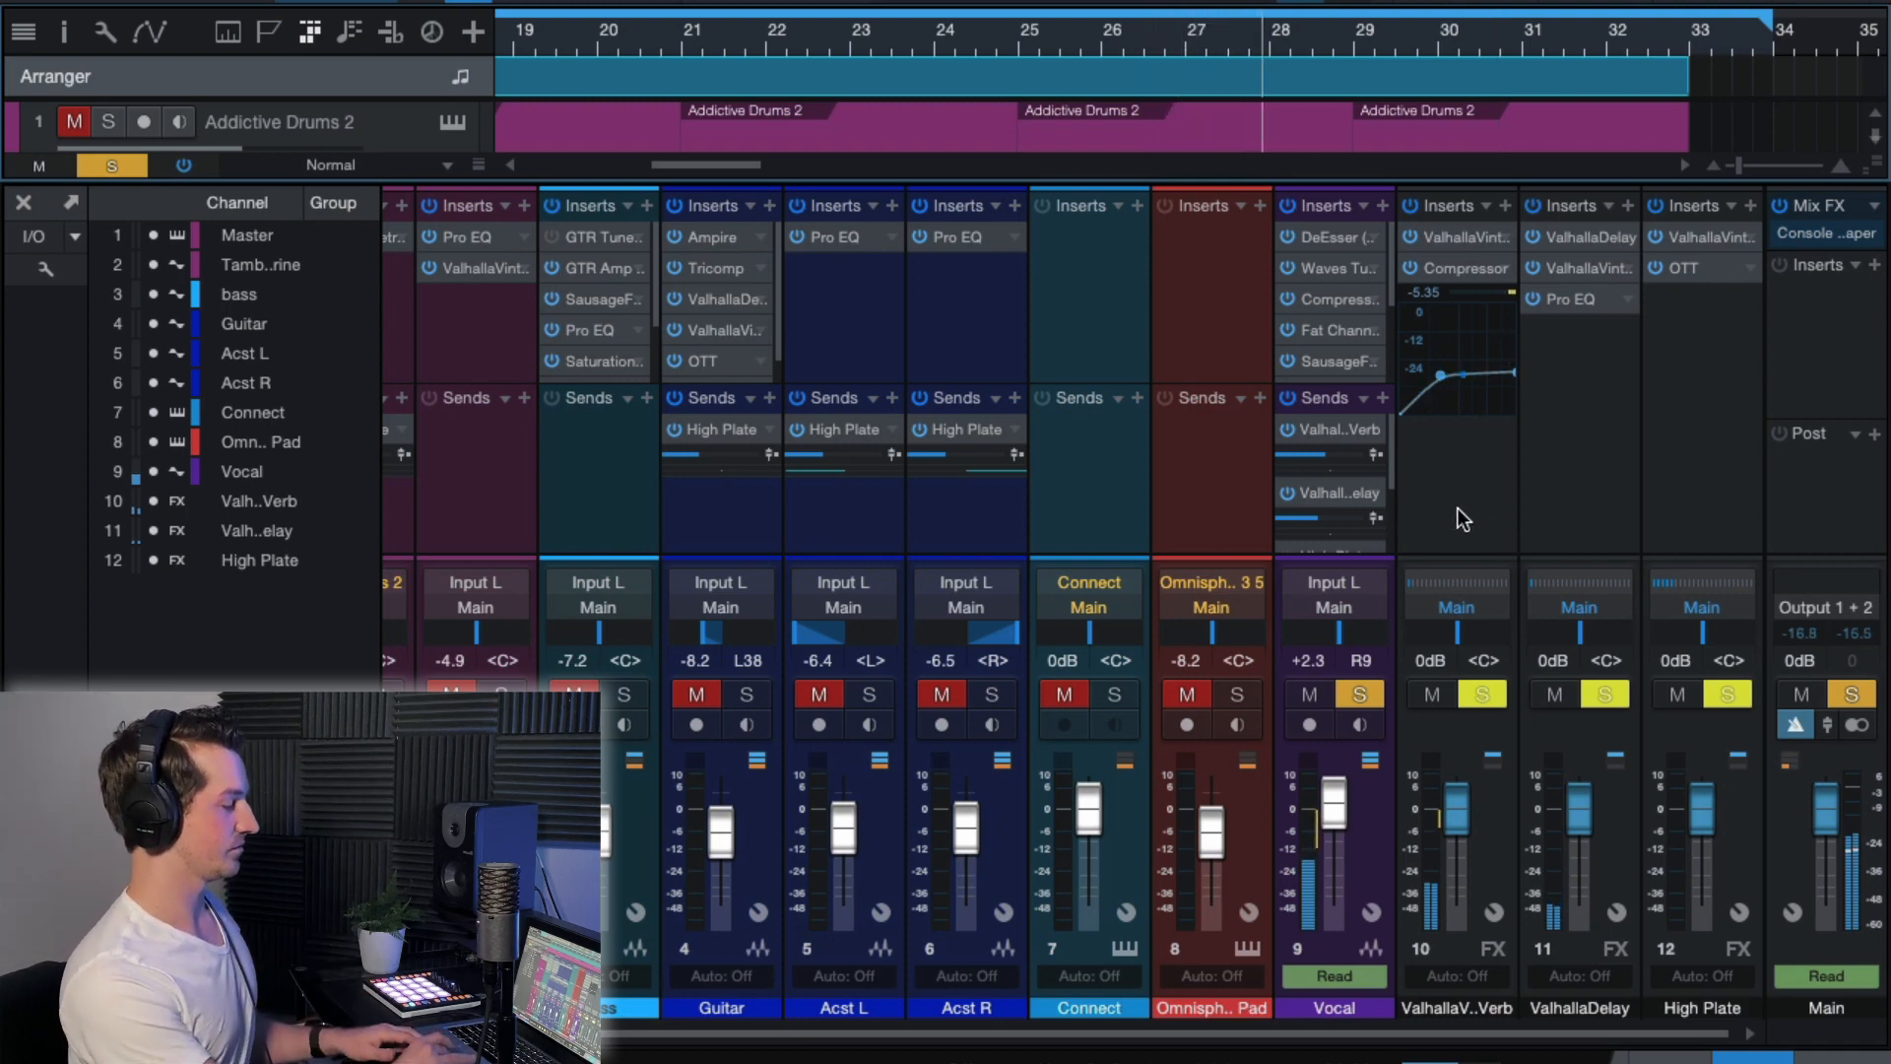
click(1562, 457)
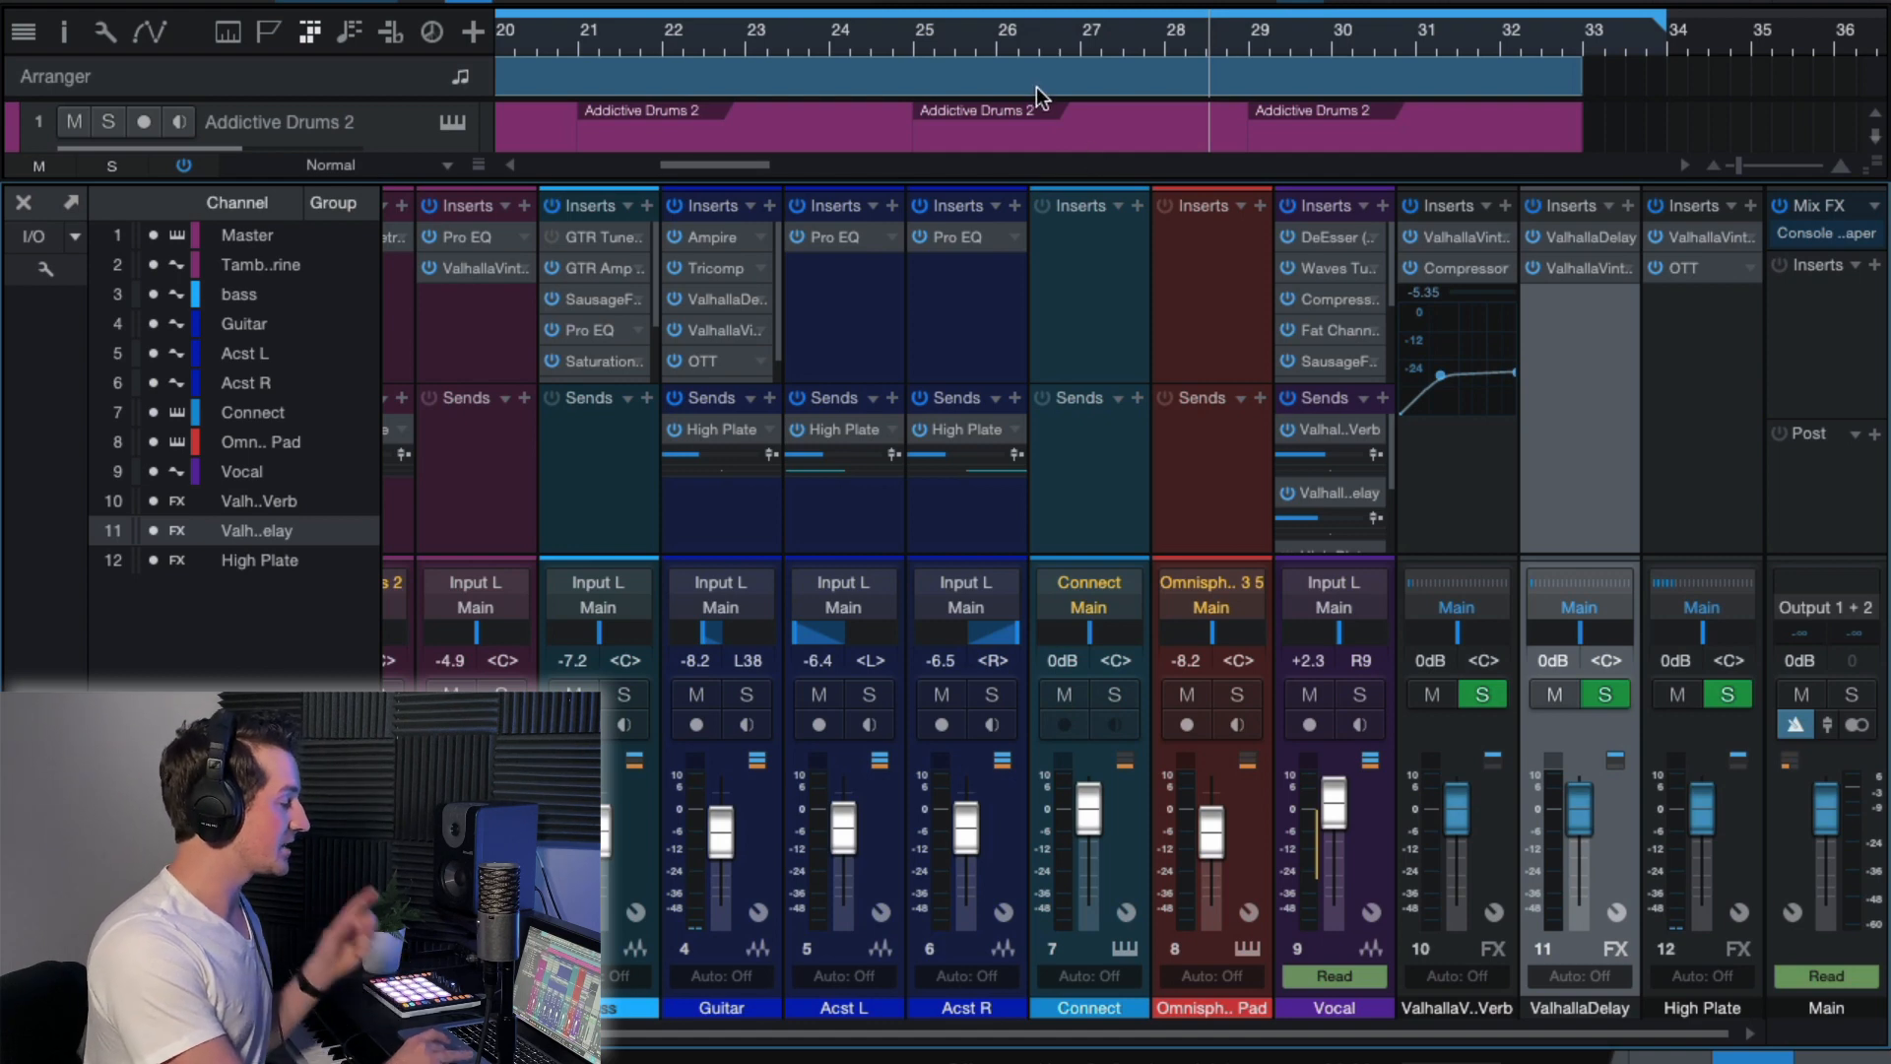
Play the full mix from bar 19 in section A.
key(w)
key(w)
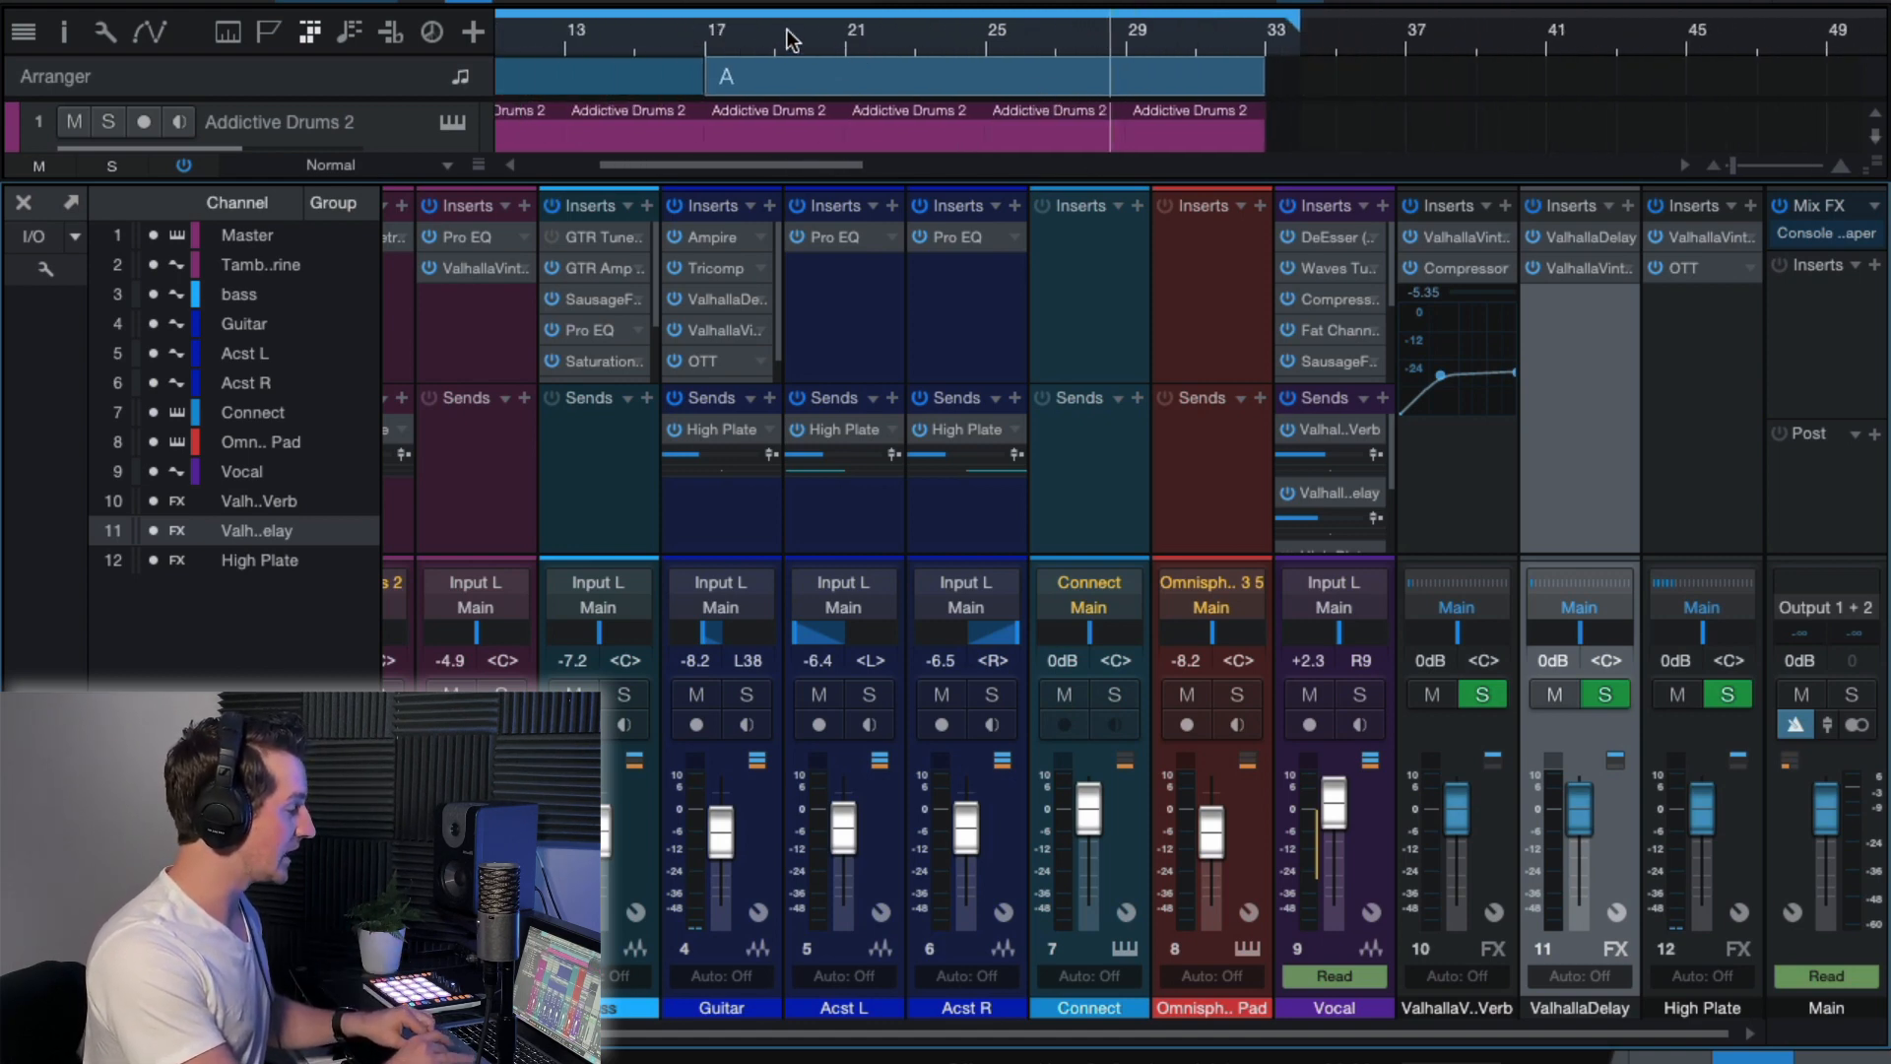
click(787, 31)
key(space)
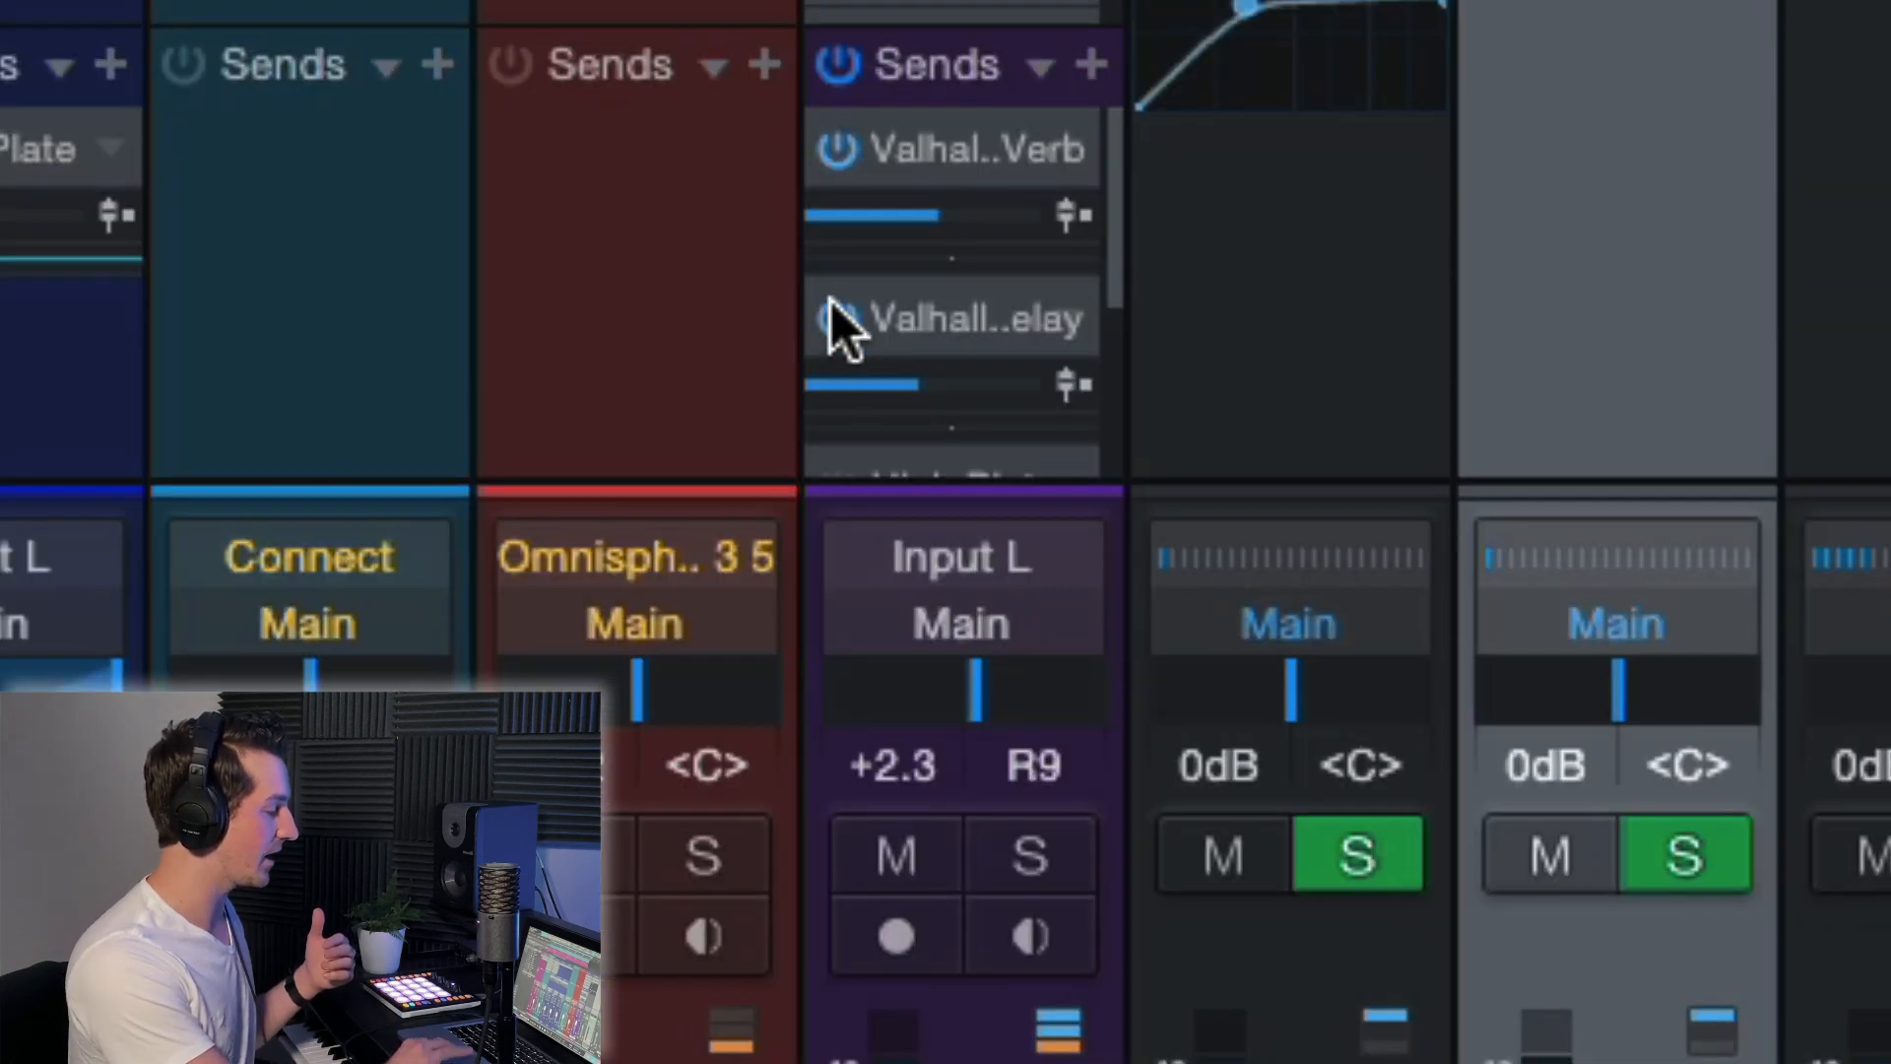
Toggle the vocal's ValhallaDelay send mute and show the Send Mute automation envelope on the vocal track in the arrangement.
click(832, 304)
click(831, 303)
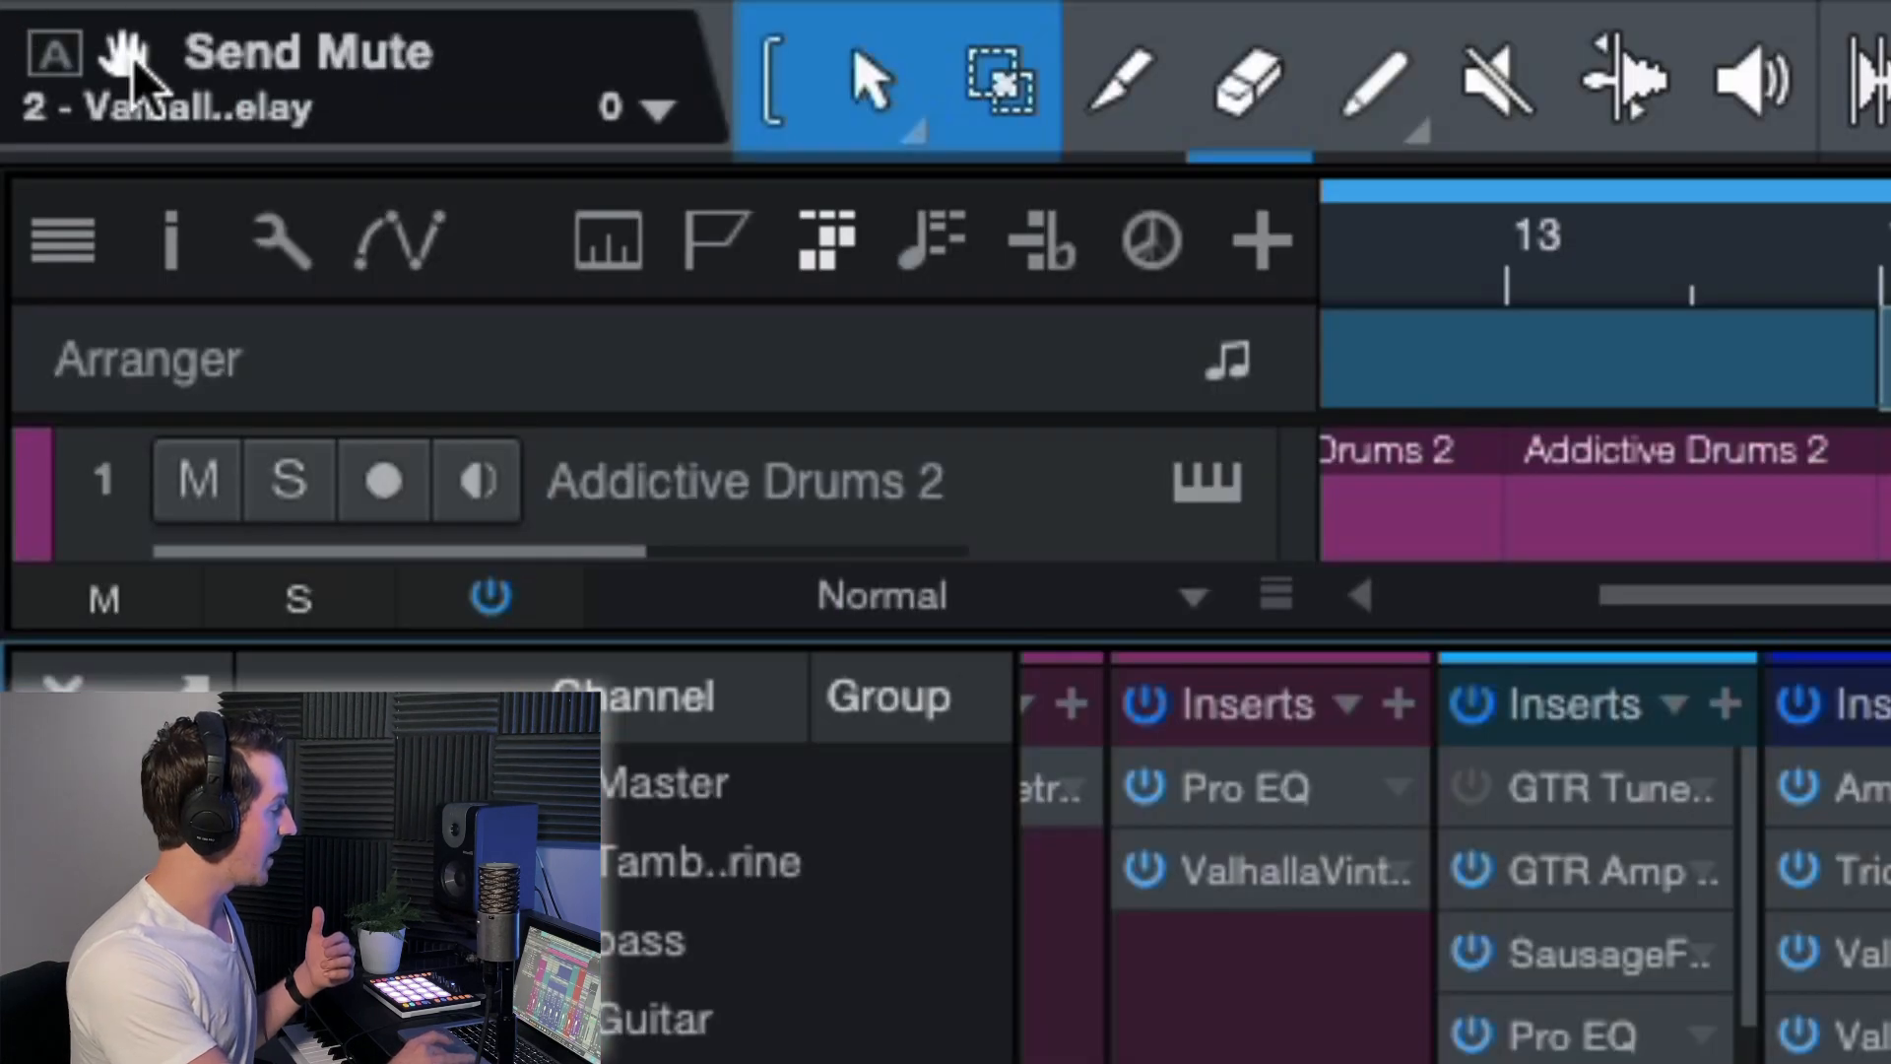
click(76, 49)
click(63, 689)
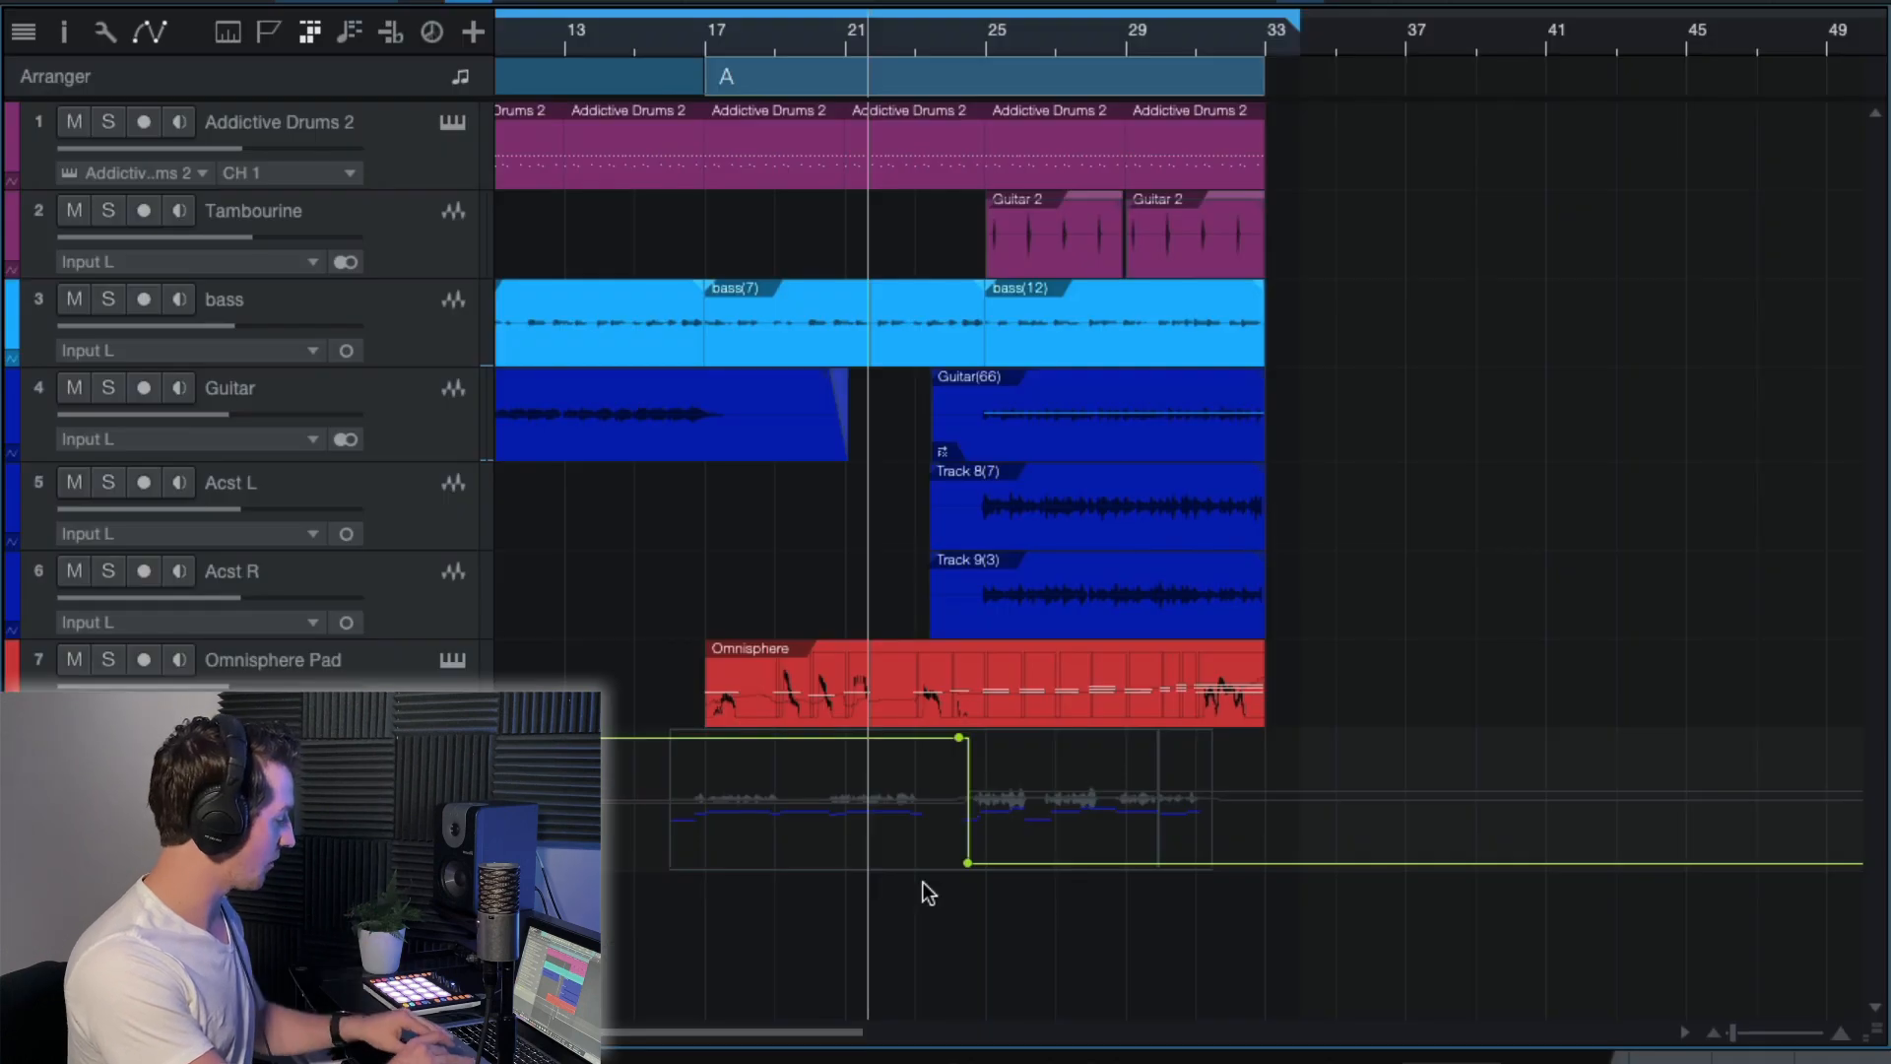
scroll(923, 883, up, 5)
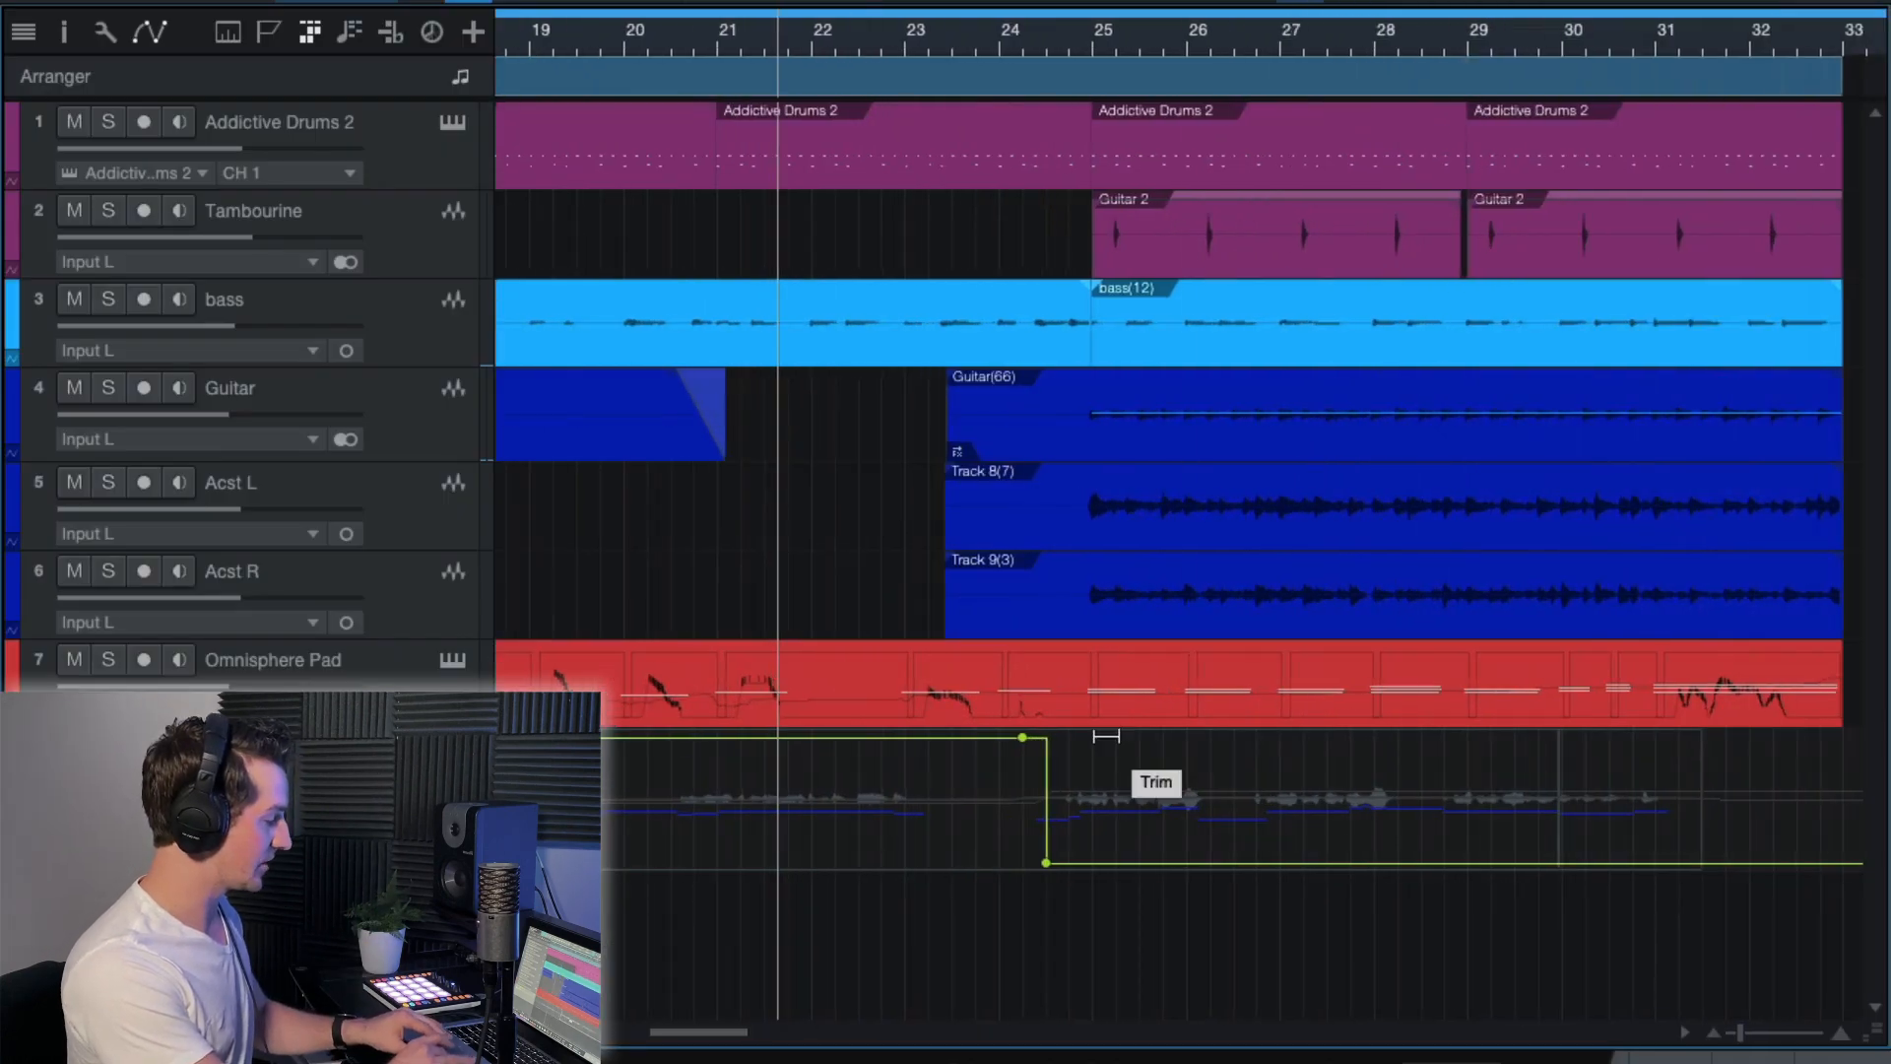
scroll(1086, 807, up, 3)
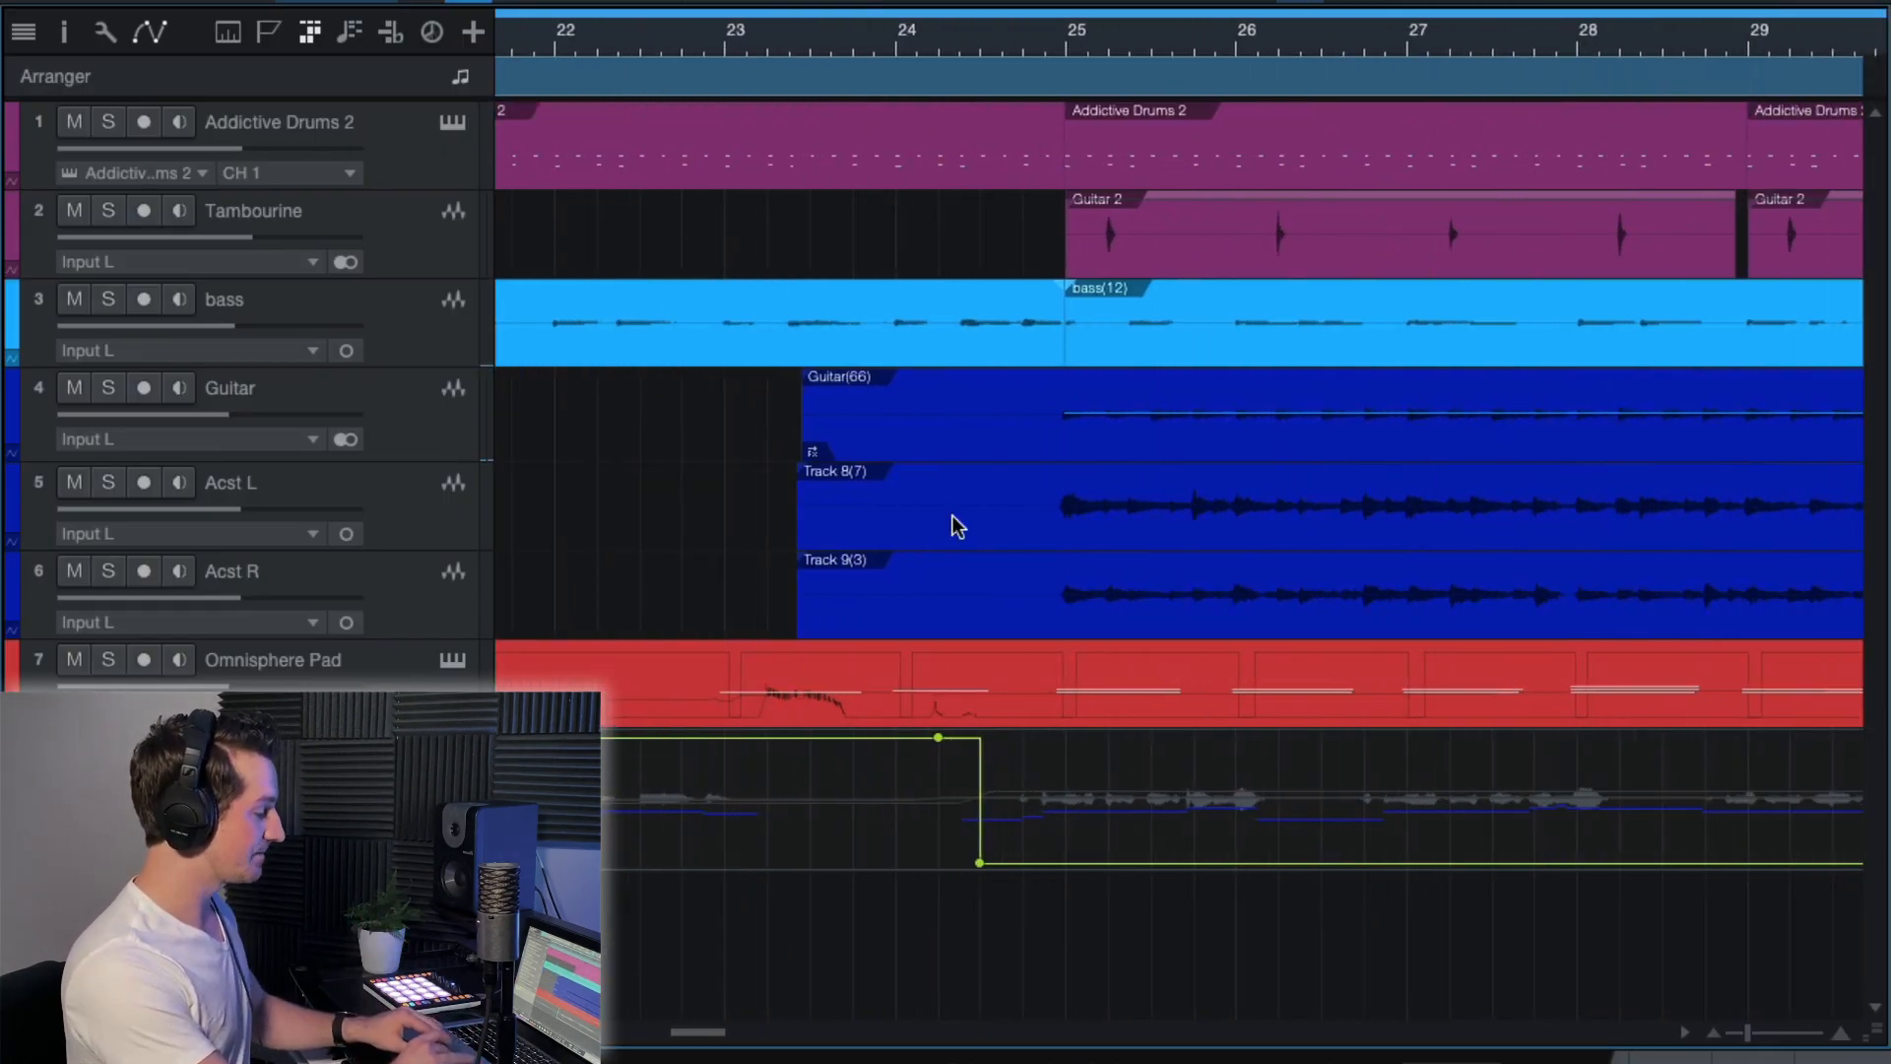
Play the song from bar 23 and around bar 24.5 to examine how the Send Mute automation switches the vocal's delay send.
click(737, 35)
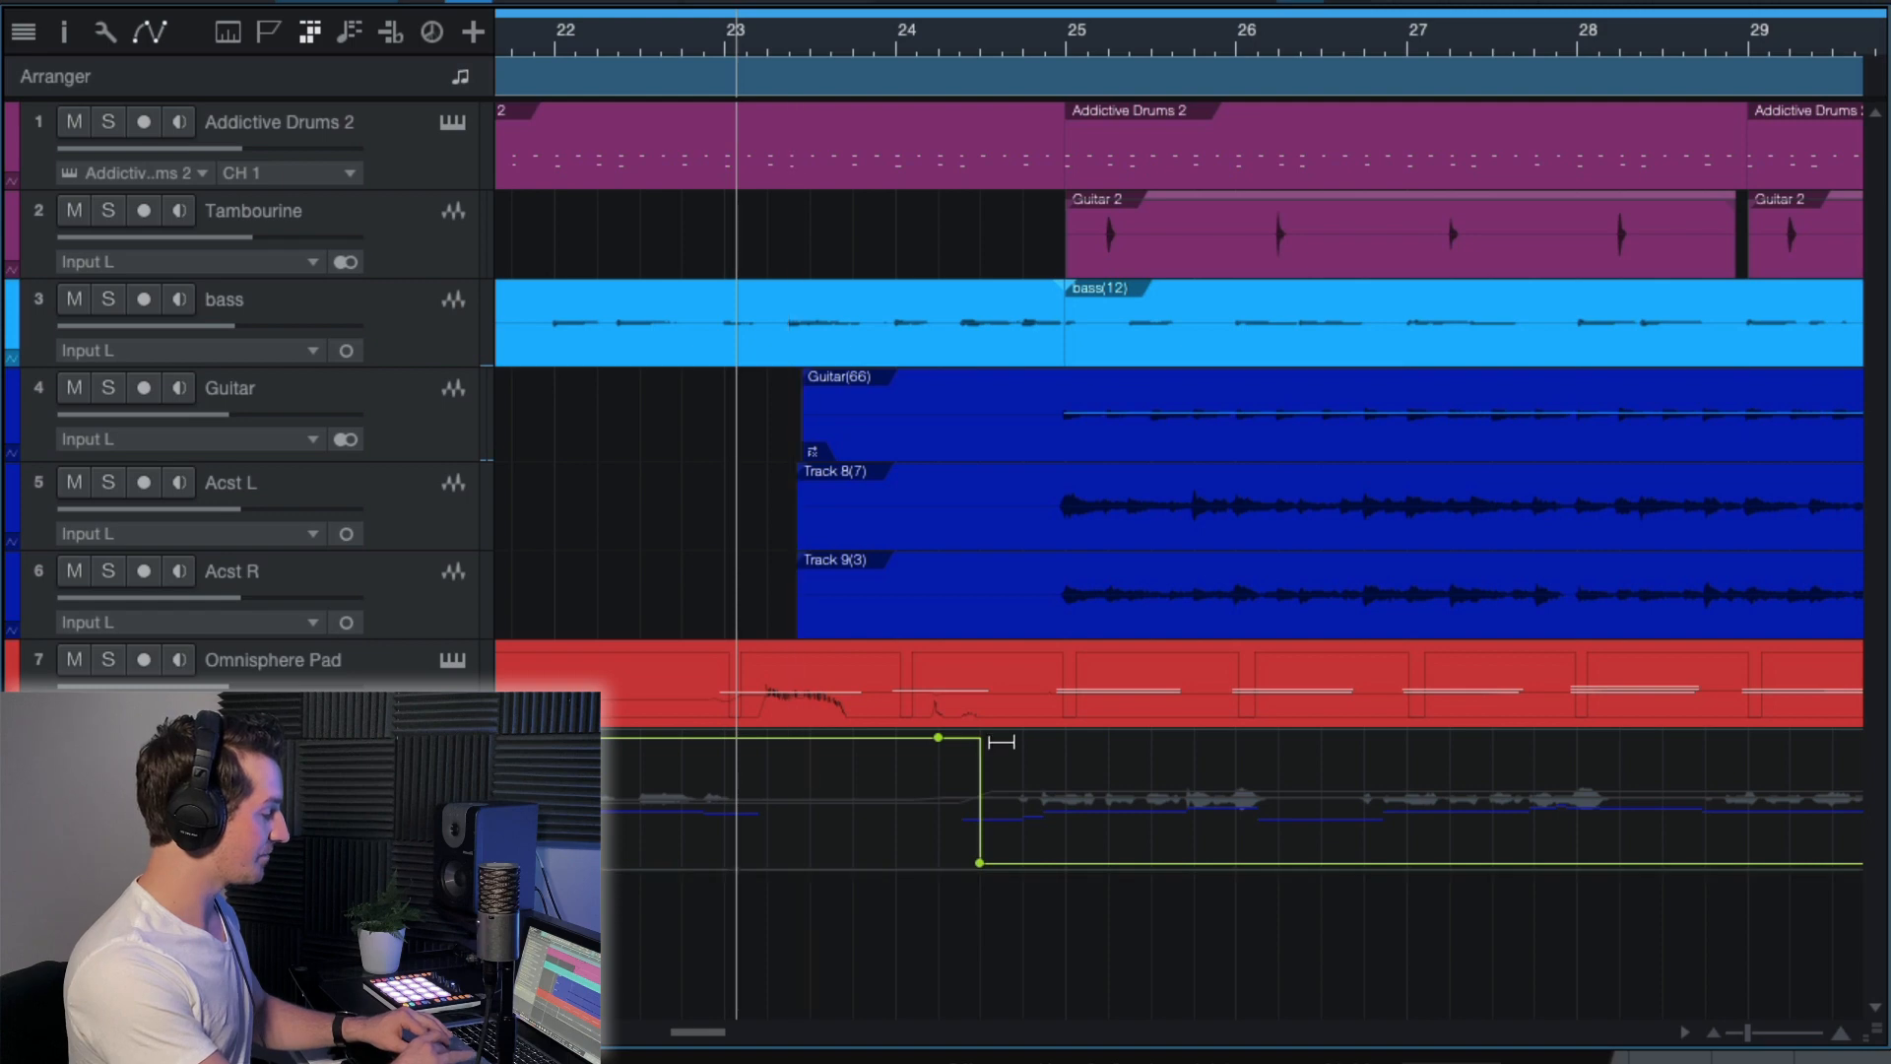
click(799, 755)
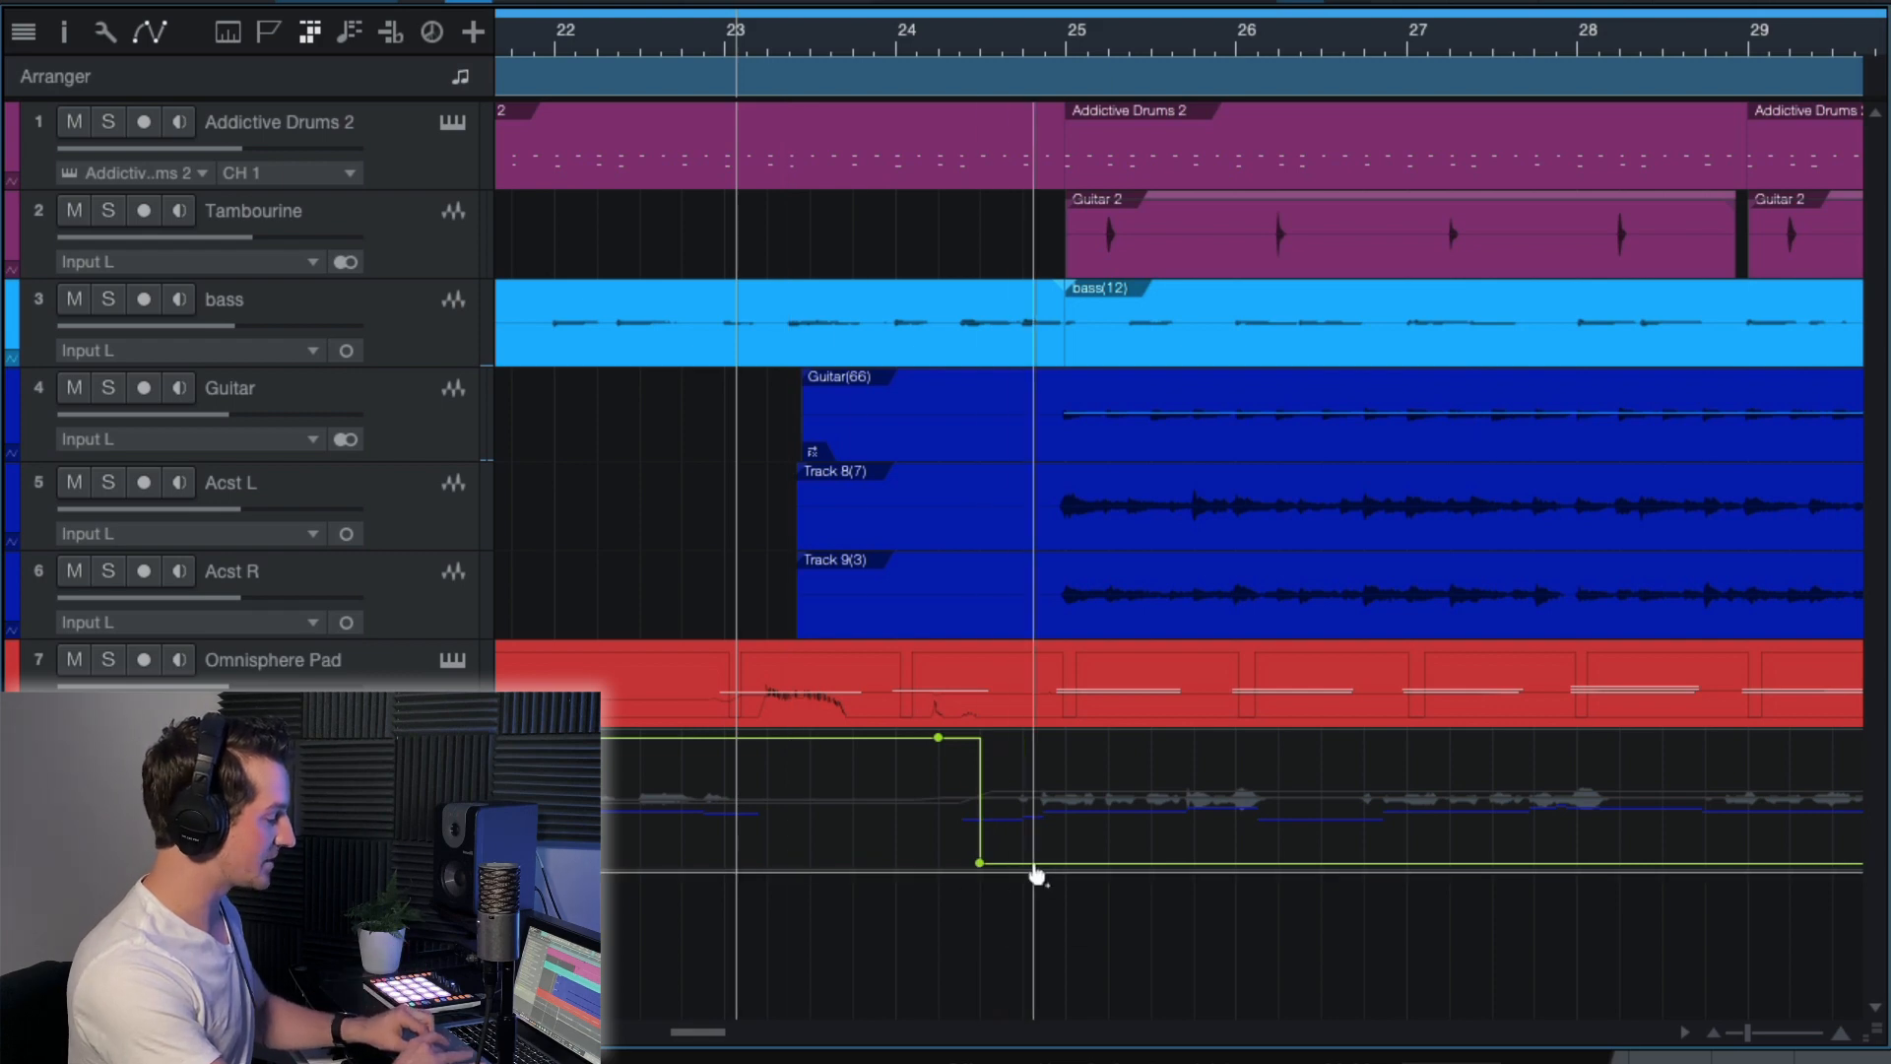
scroll(1037, 875, right, 2)
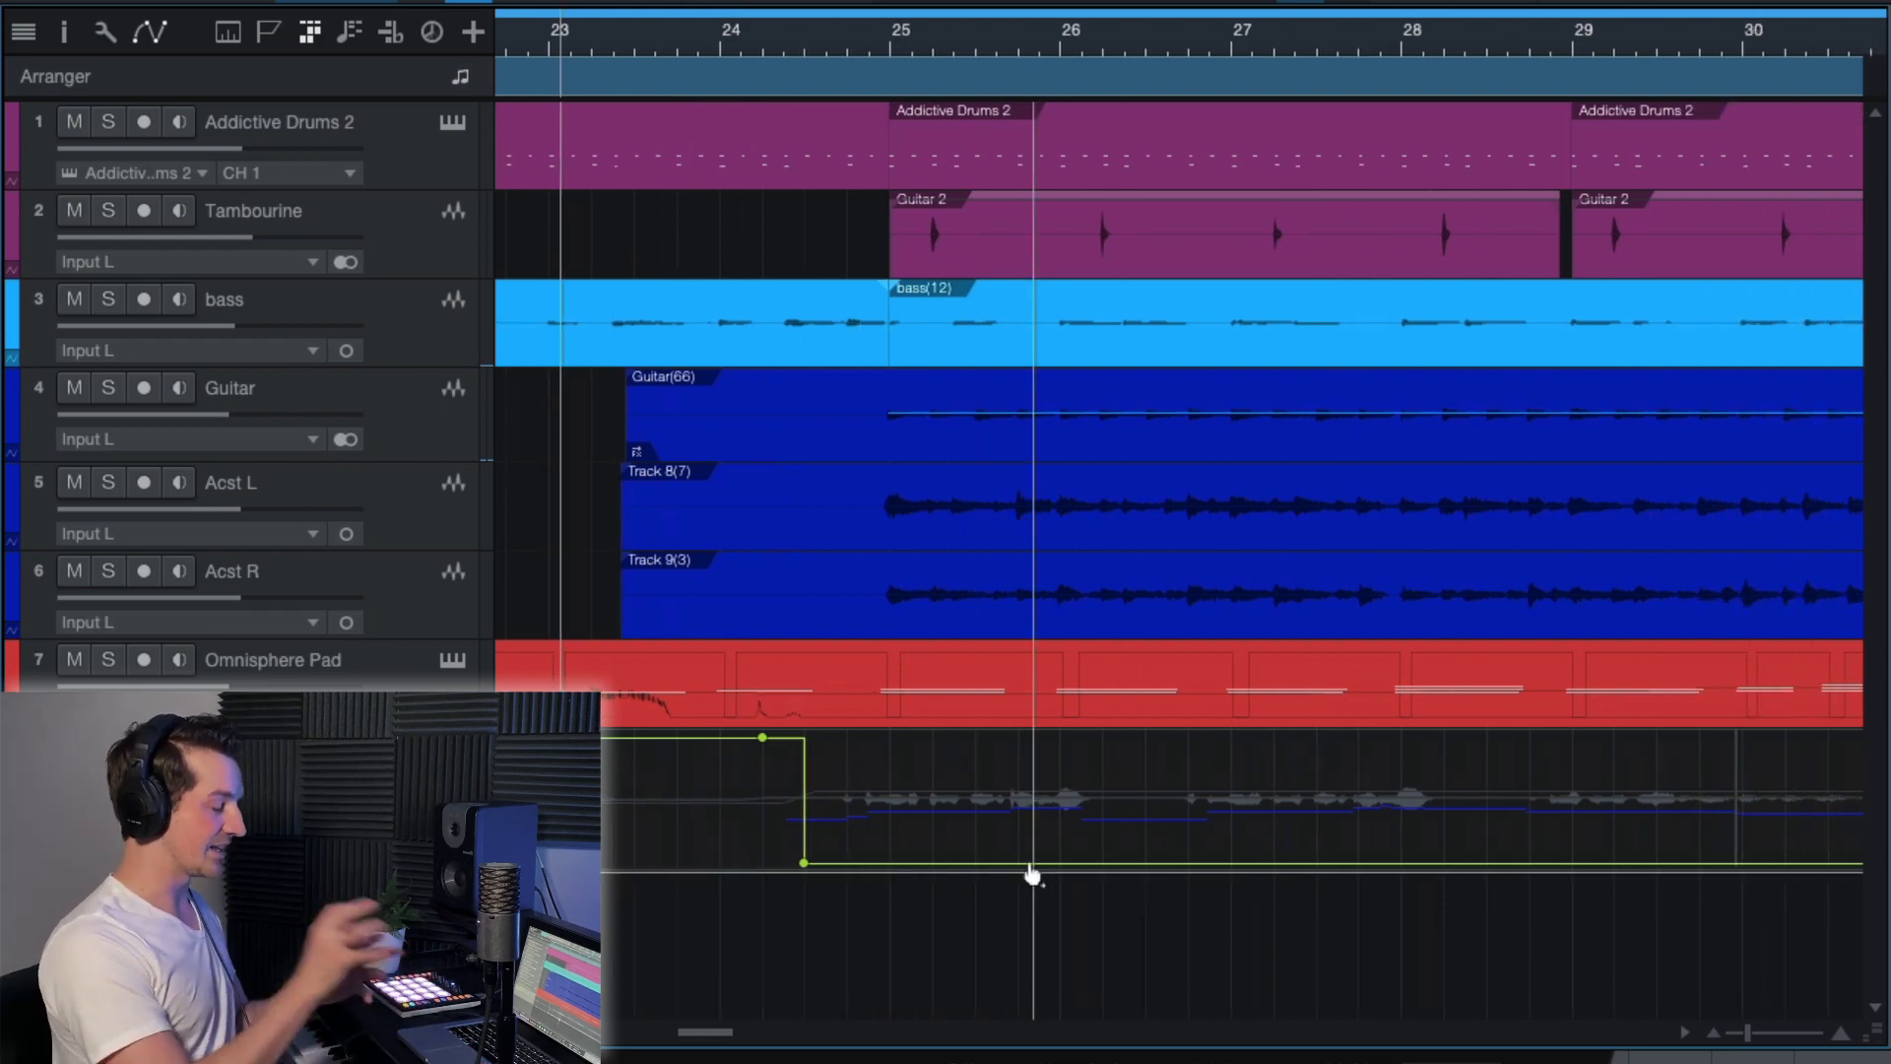
click(806, 59)
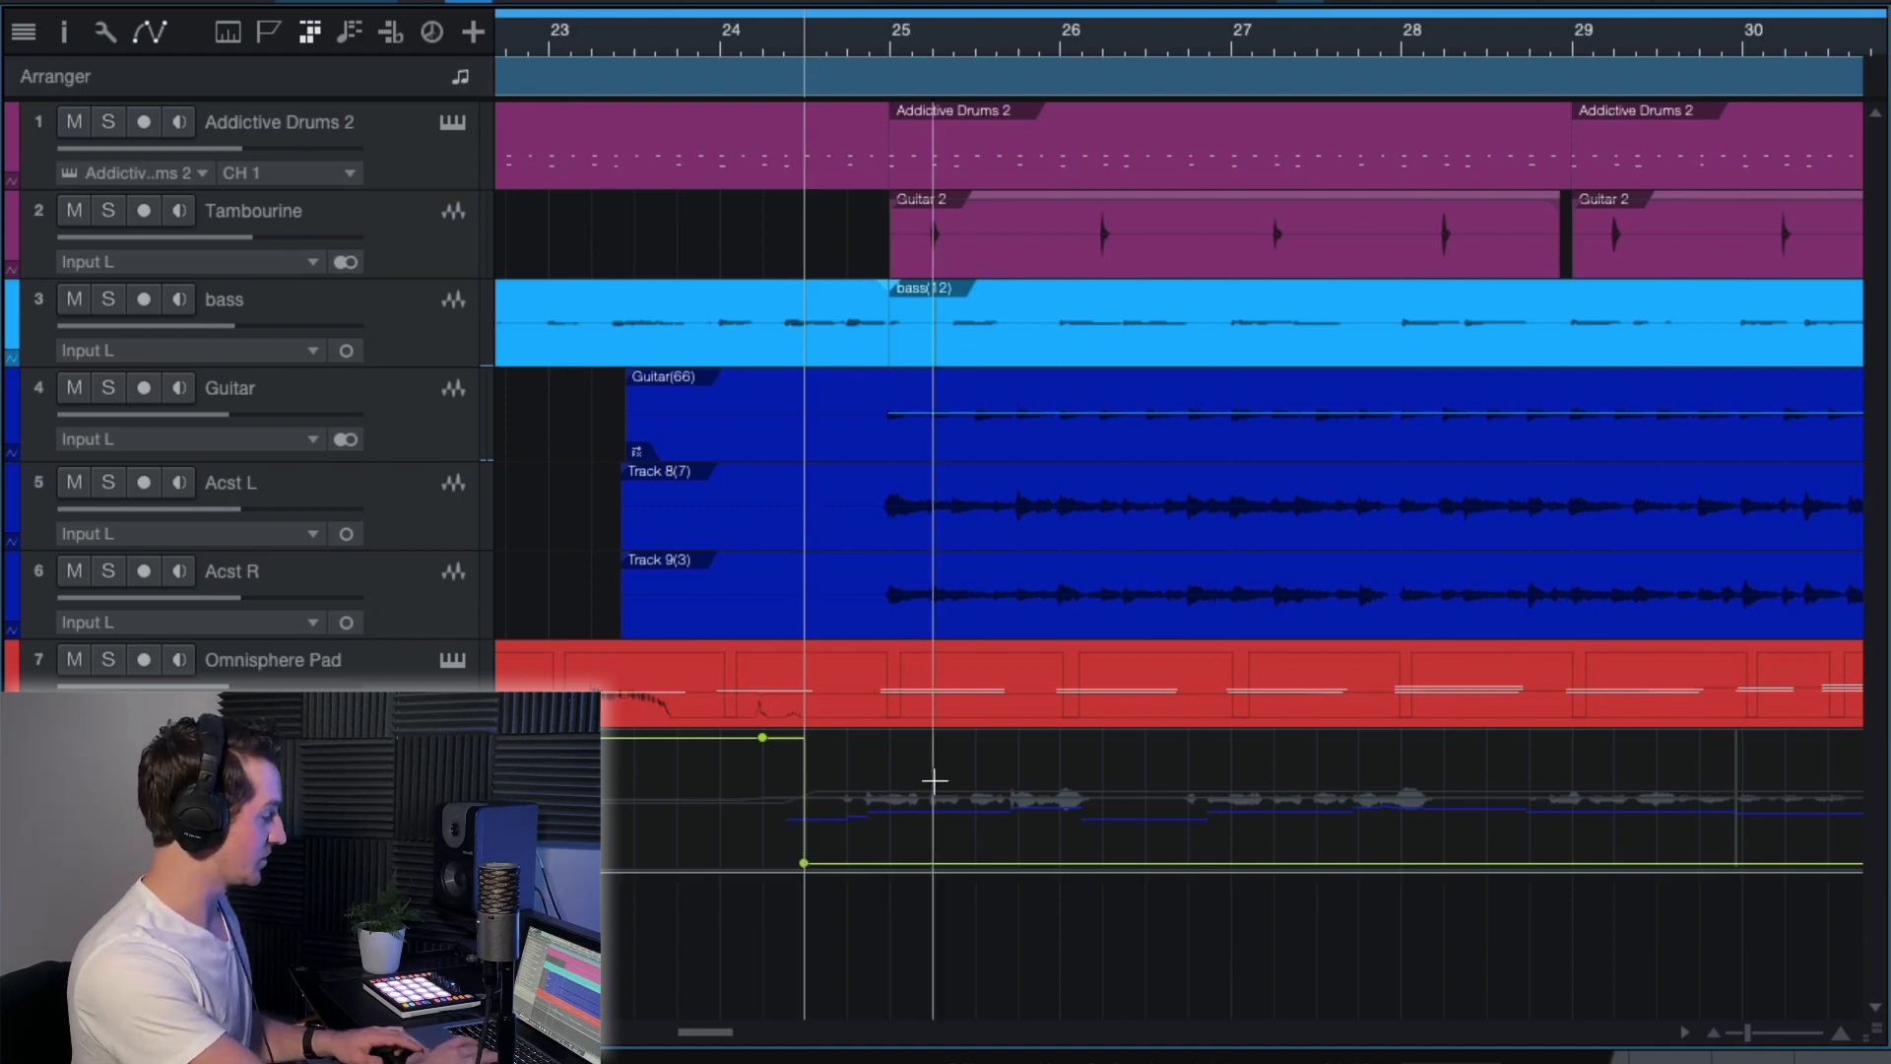
scroll(933, 780, left, 2)
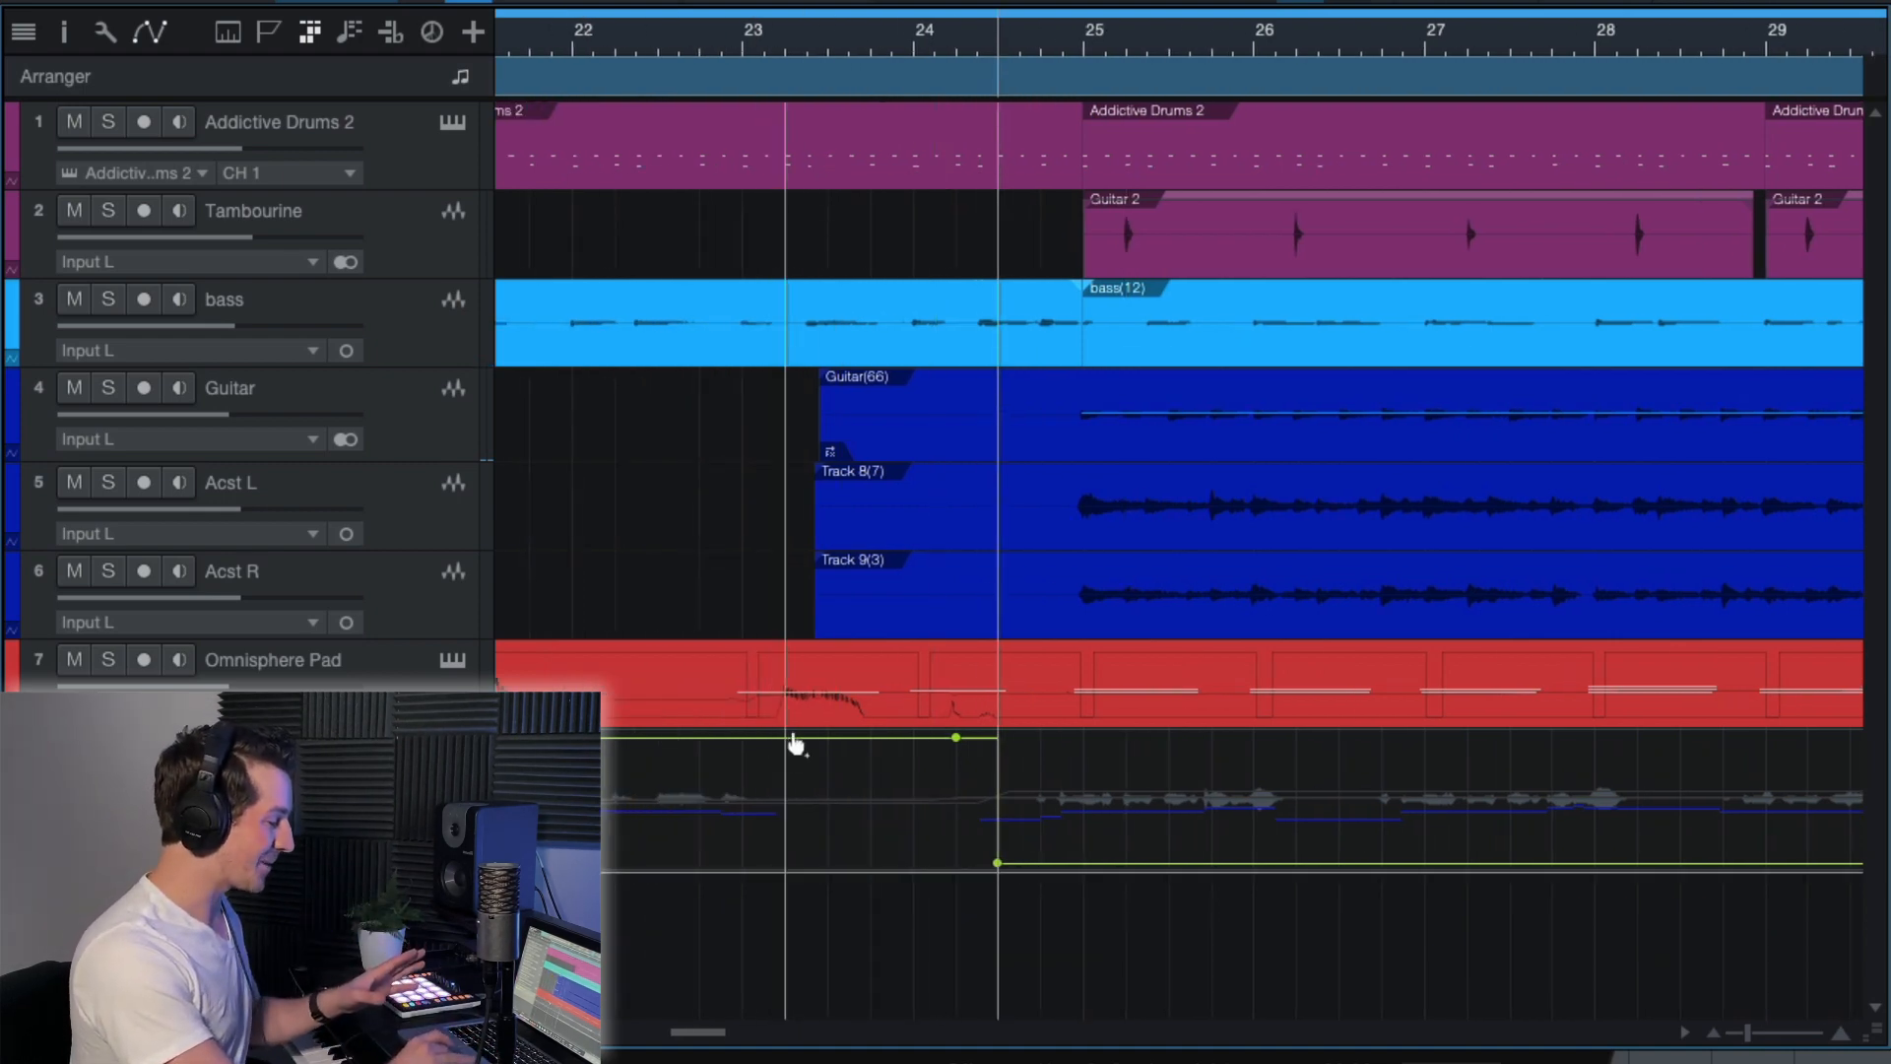
scroll(1150, 882, right, 1)
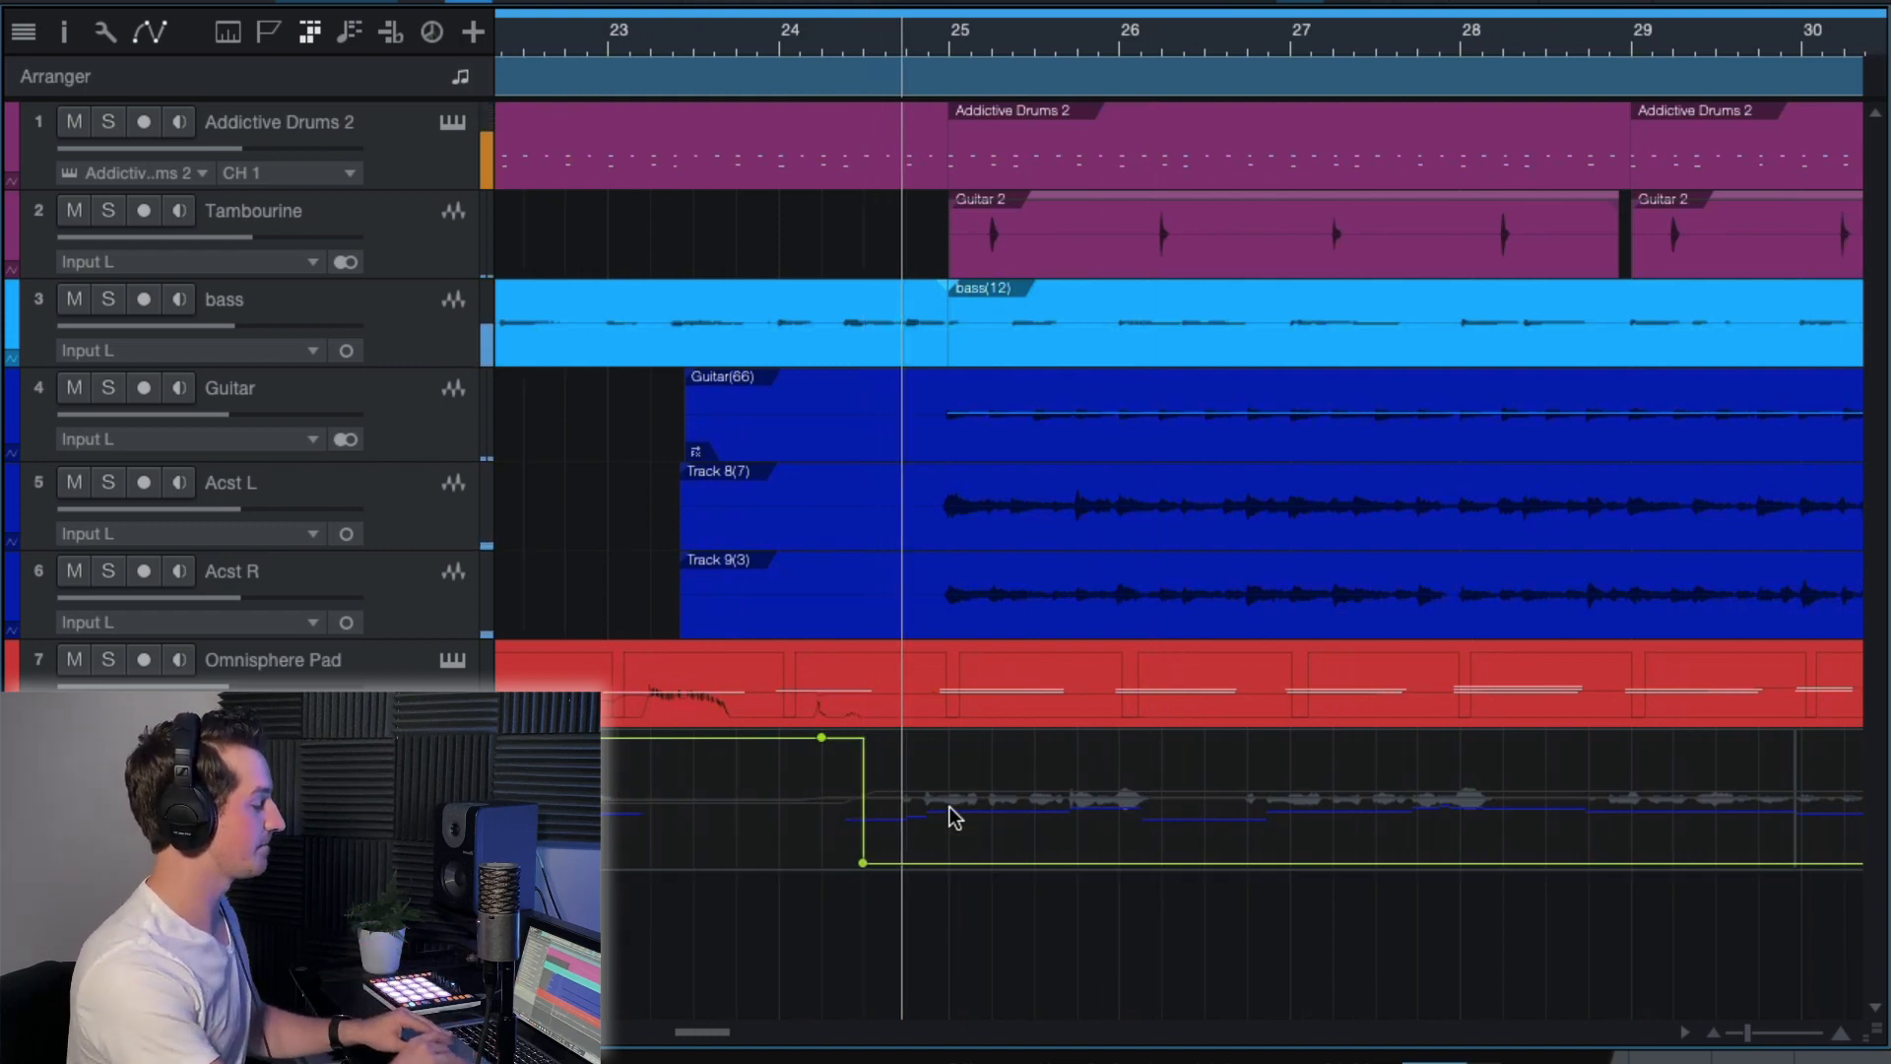
key(w)
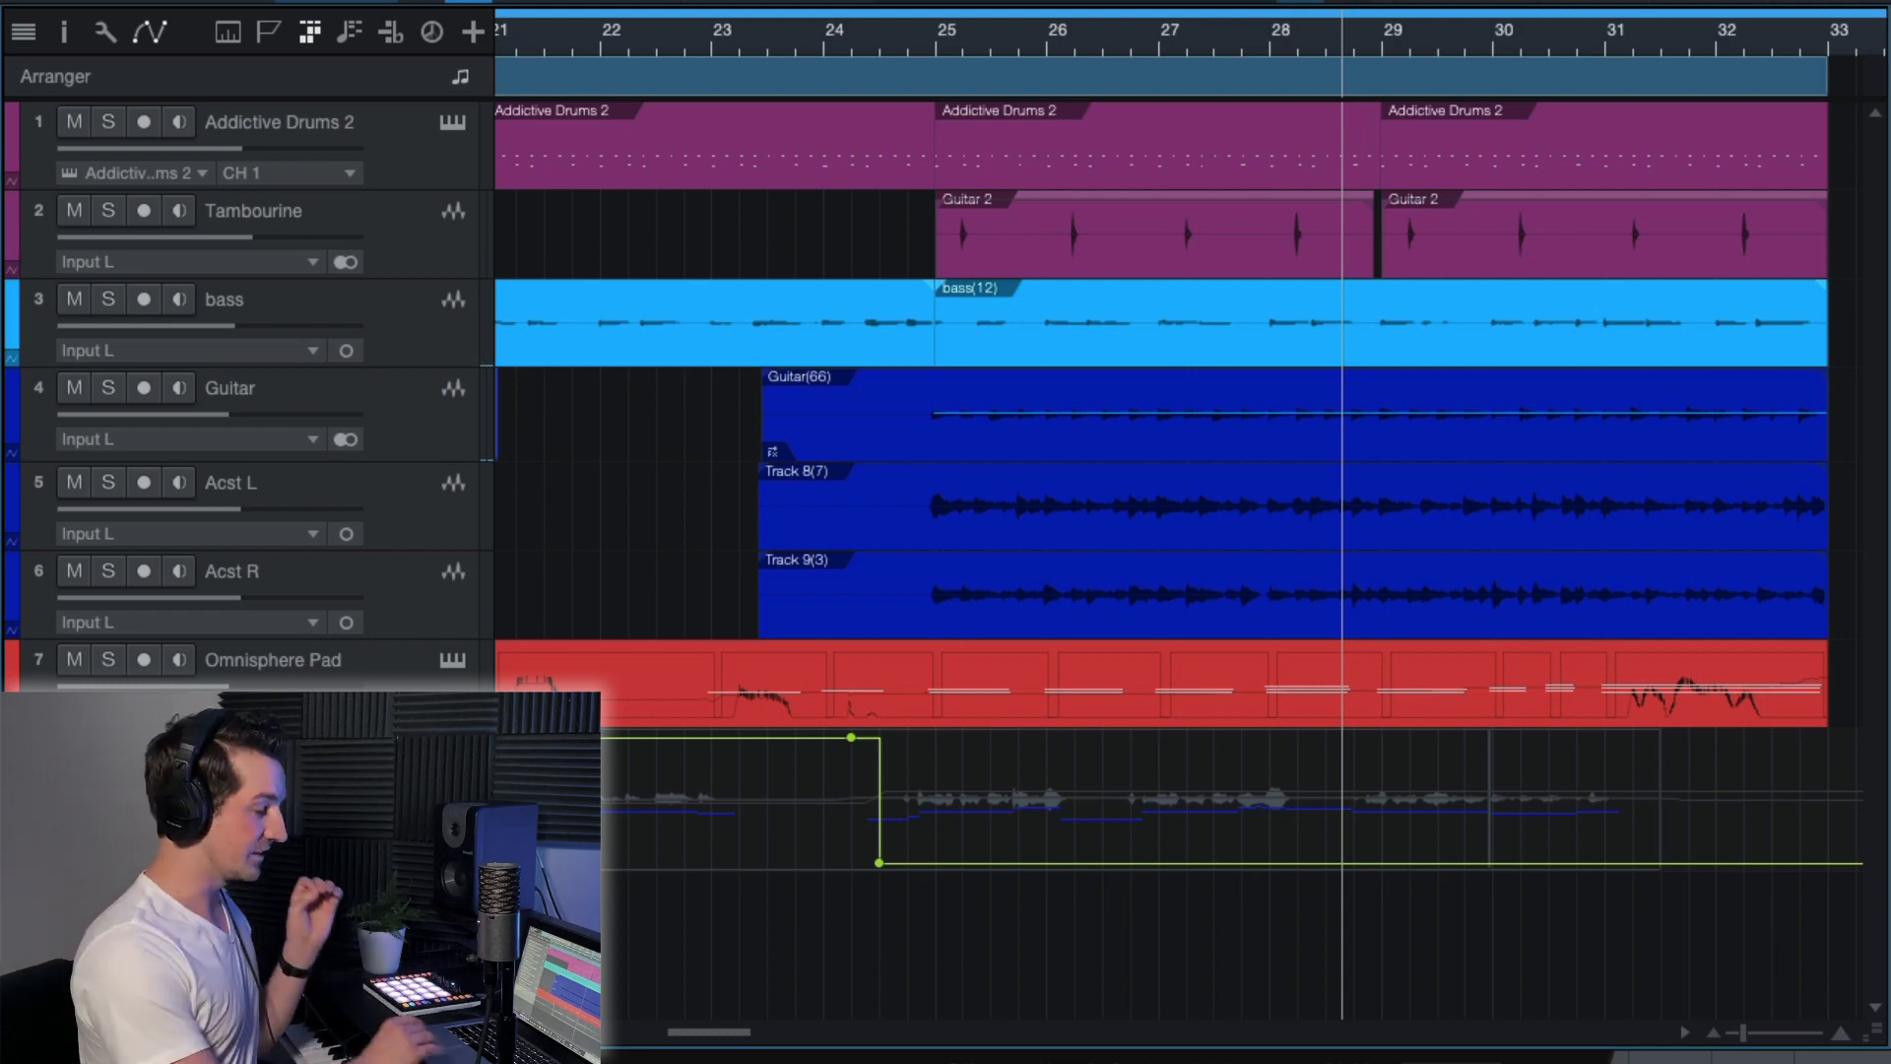
Return the playhead to just after bar 23 and examine the Send Mute envelope across section A.
scroll(1381, 836, down, 5)
scroll(1188, 781, right, 1)
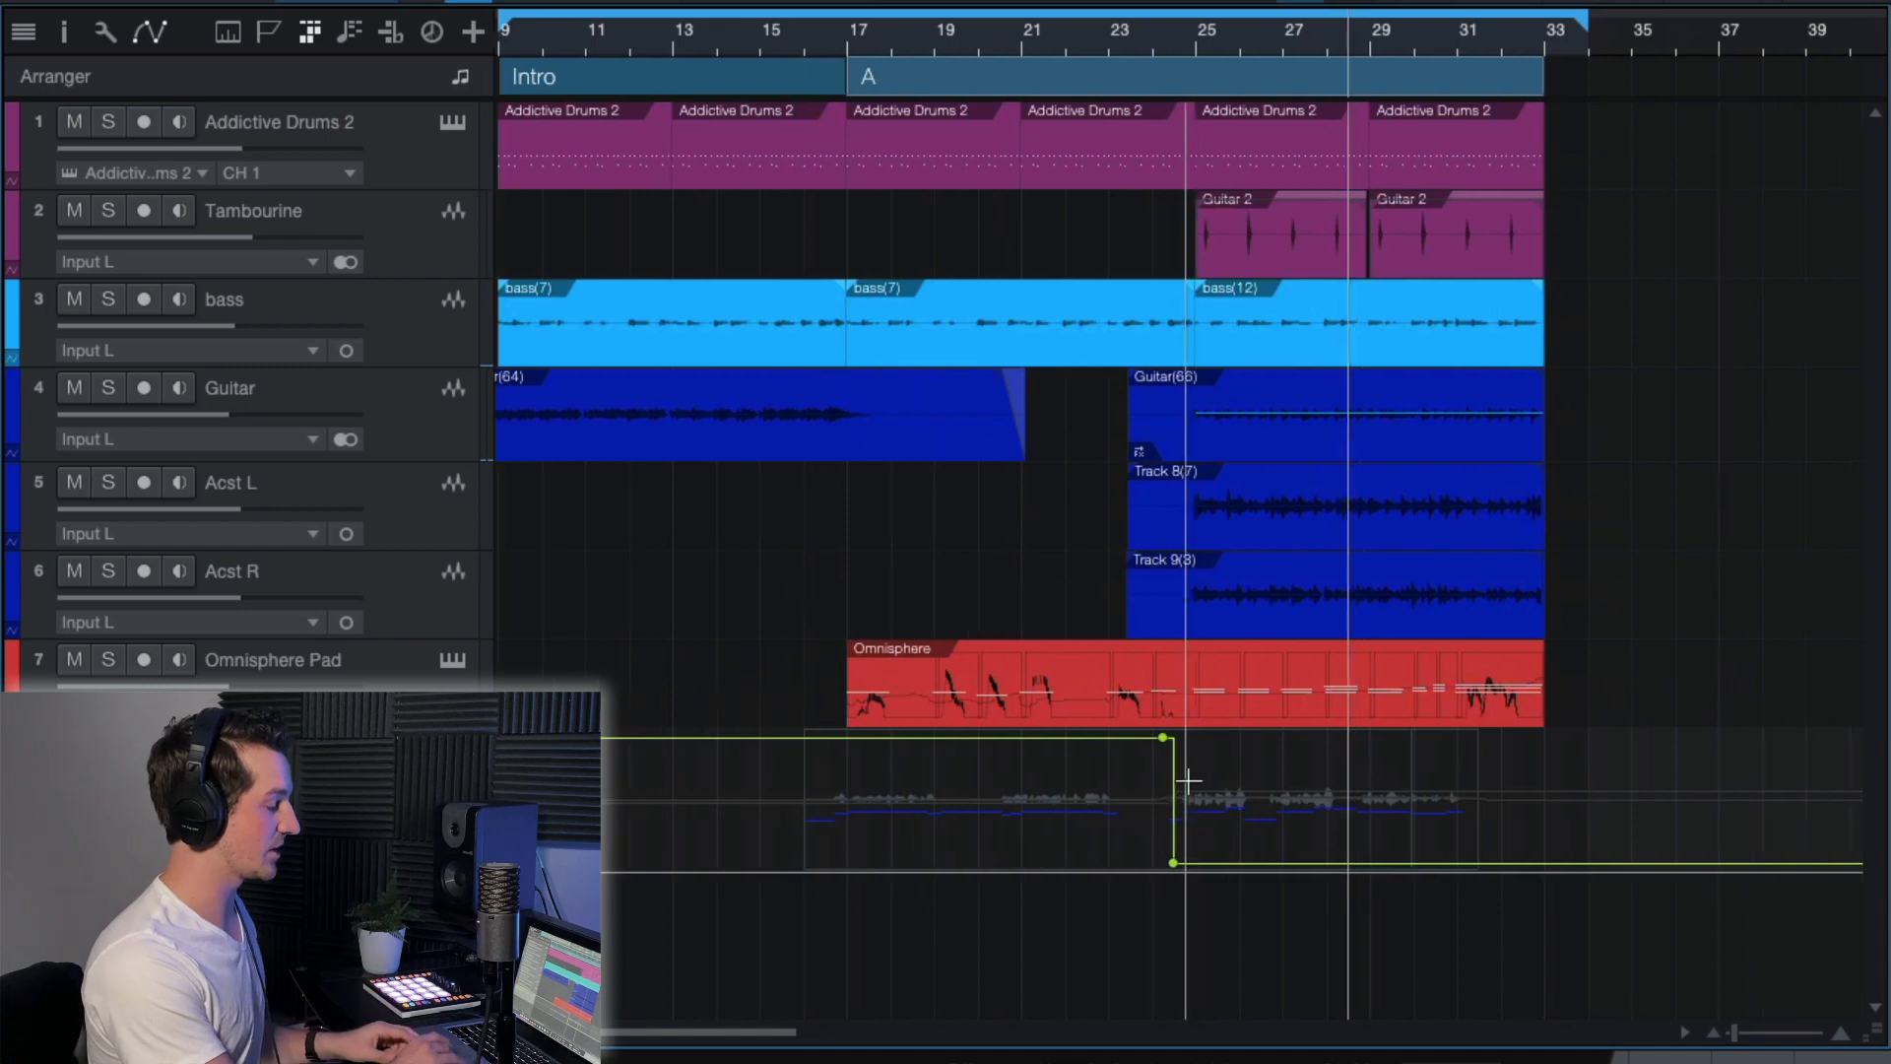
click(1111, 37)
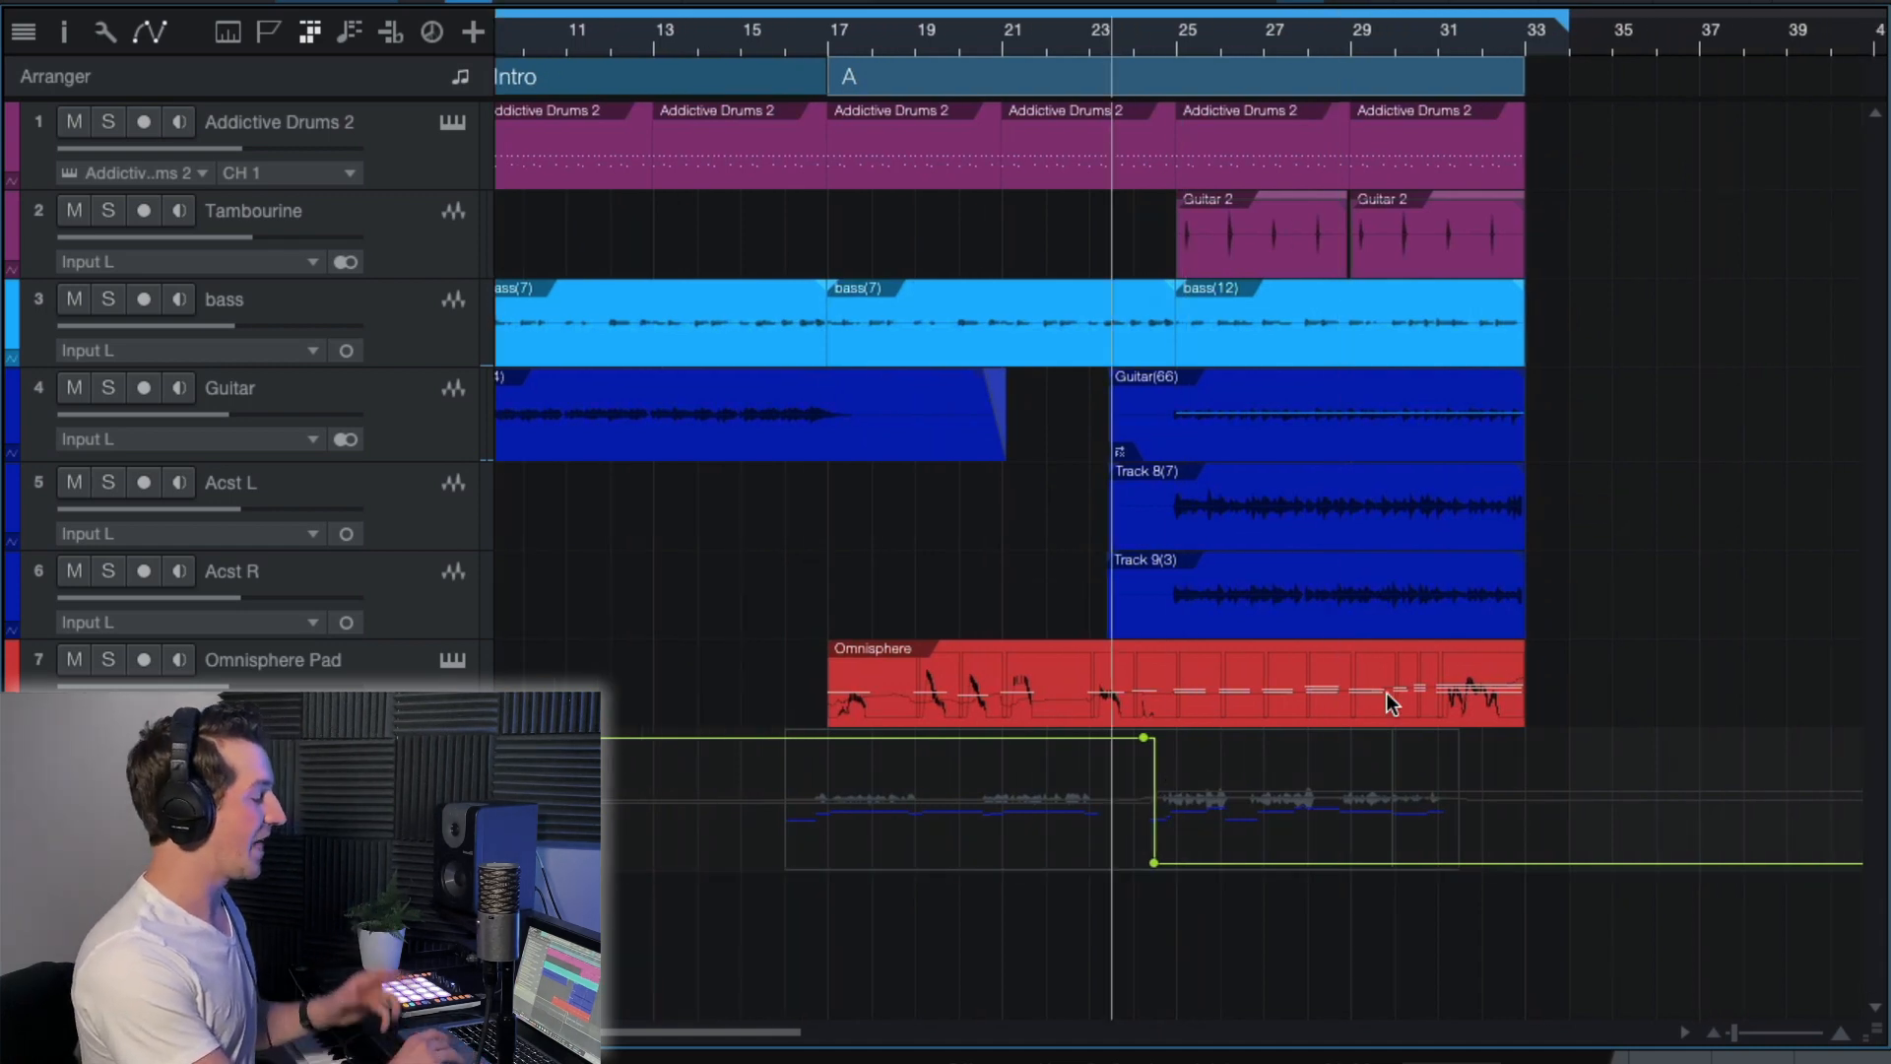
scroll(1386, 693, right, 3)
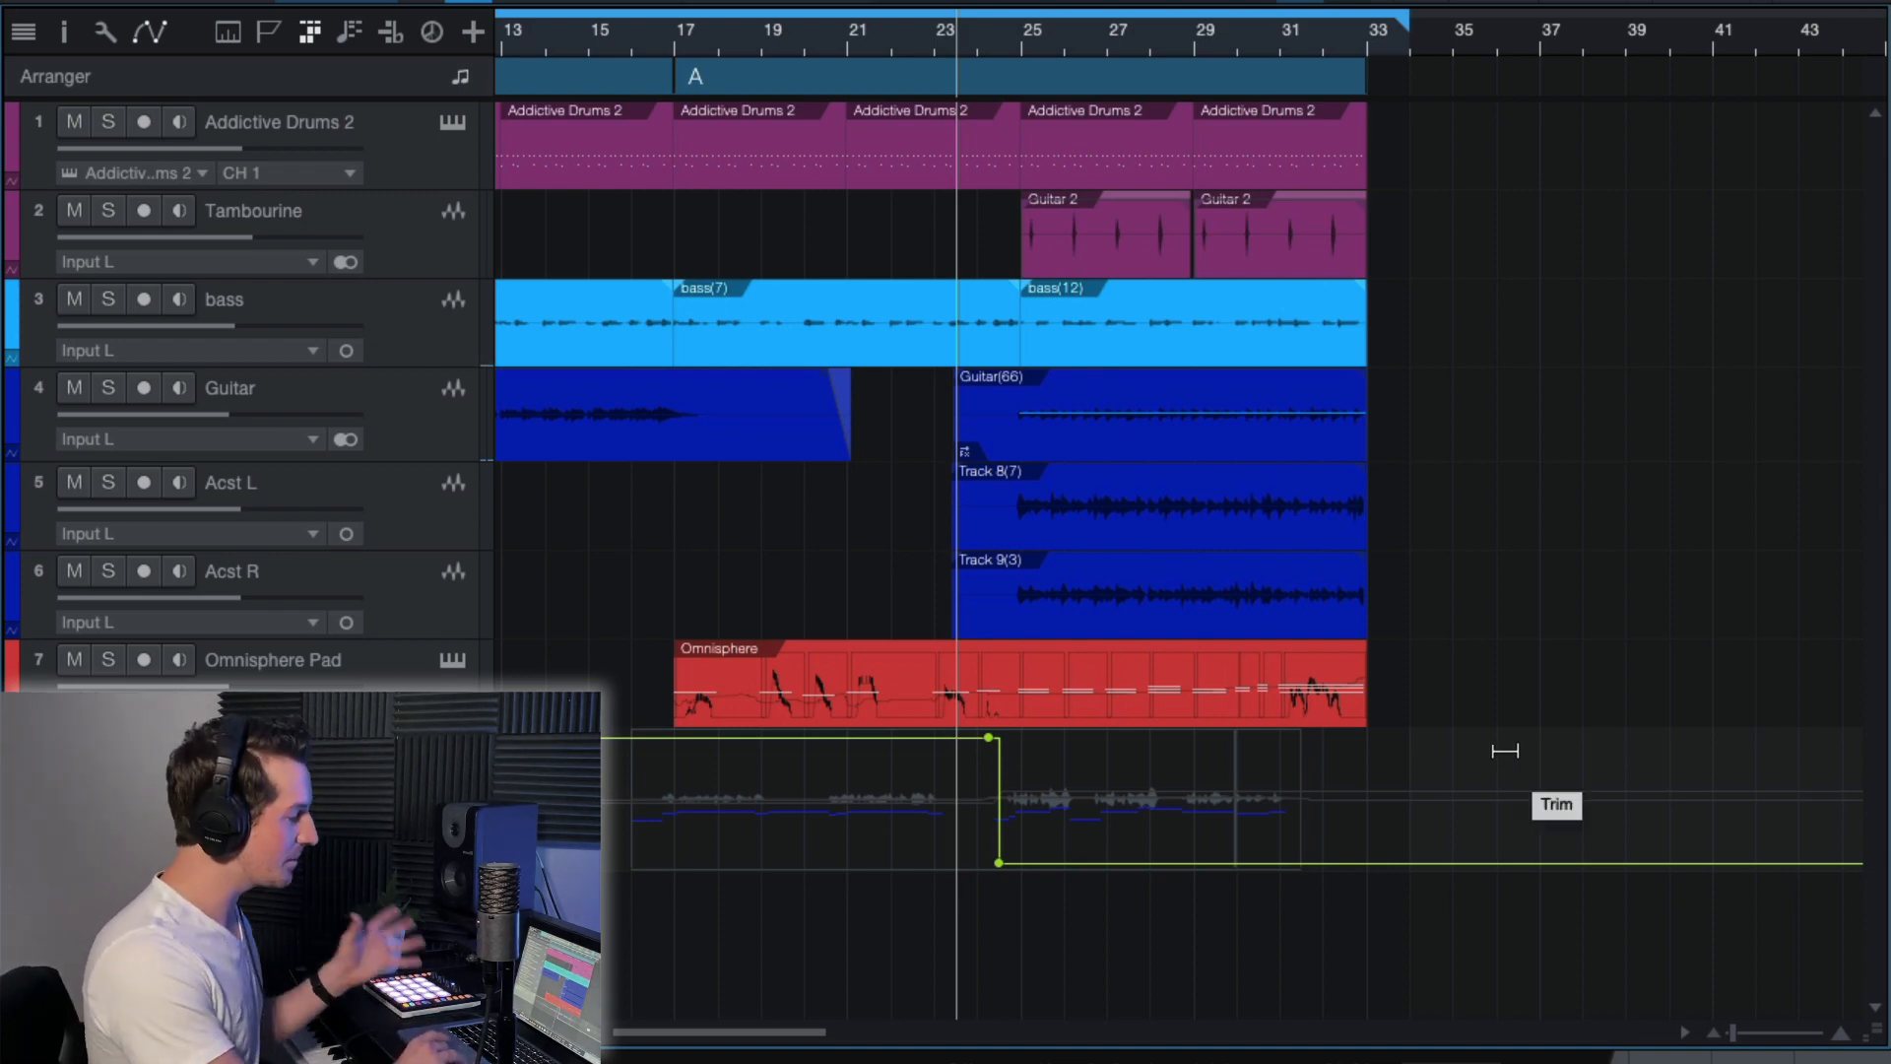
Add a Phaser as the third insert on the ValhallaVintageVerb FX channel.
key(F3)
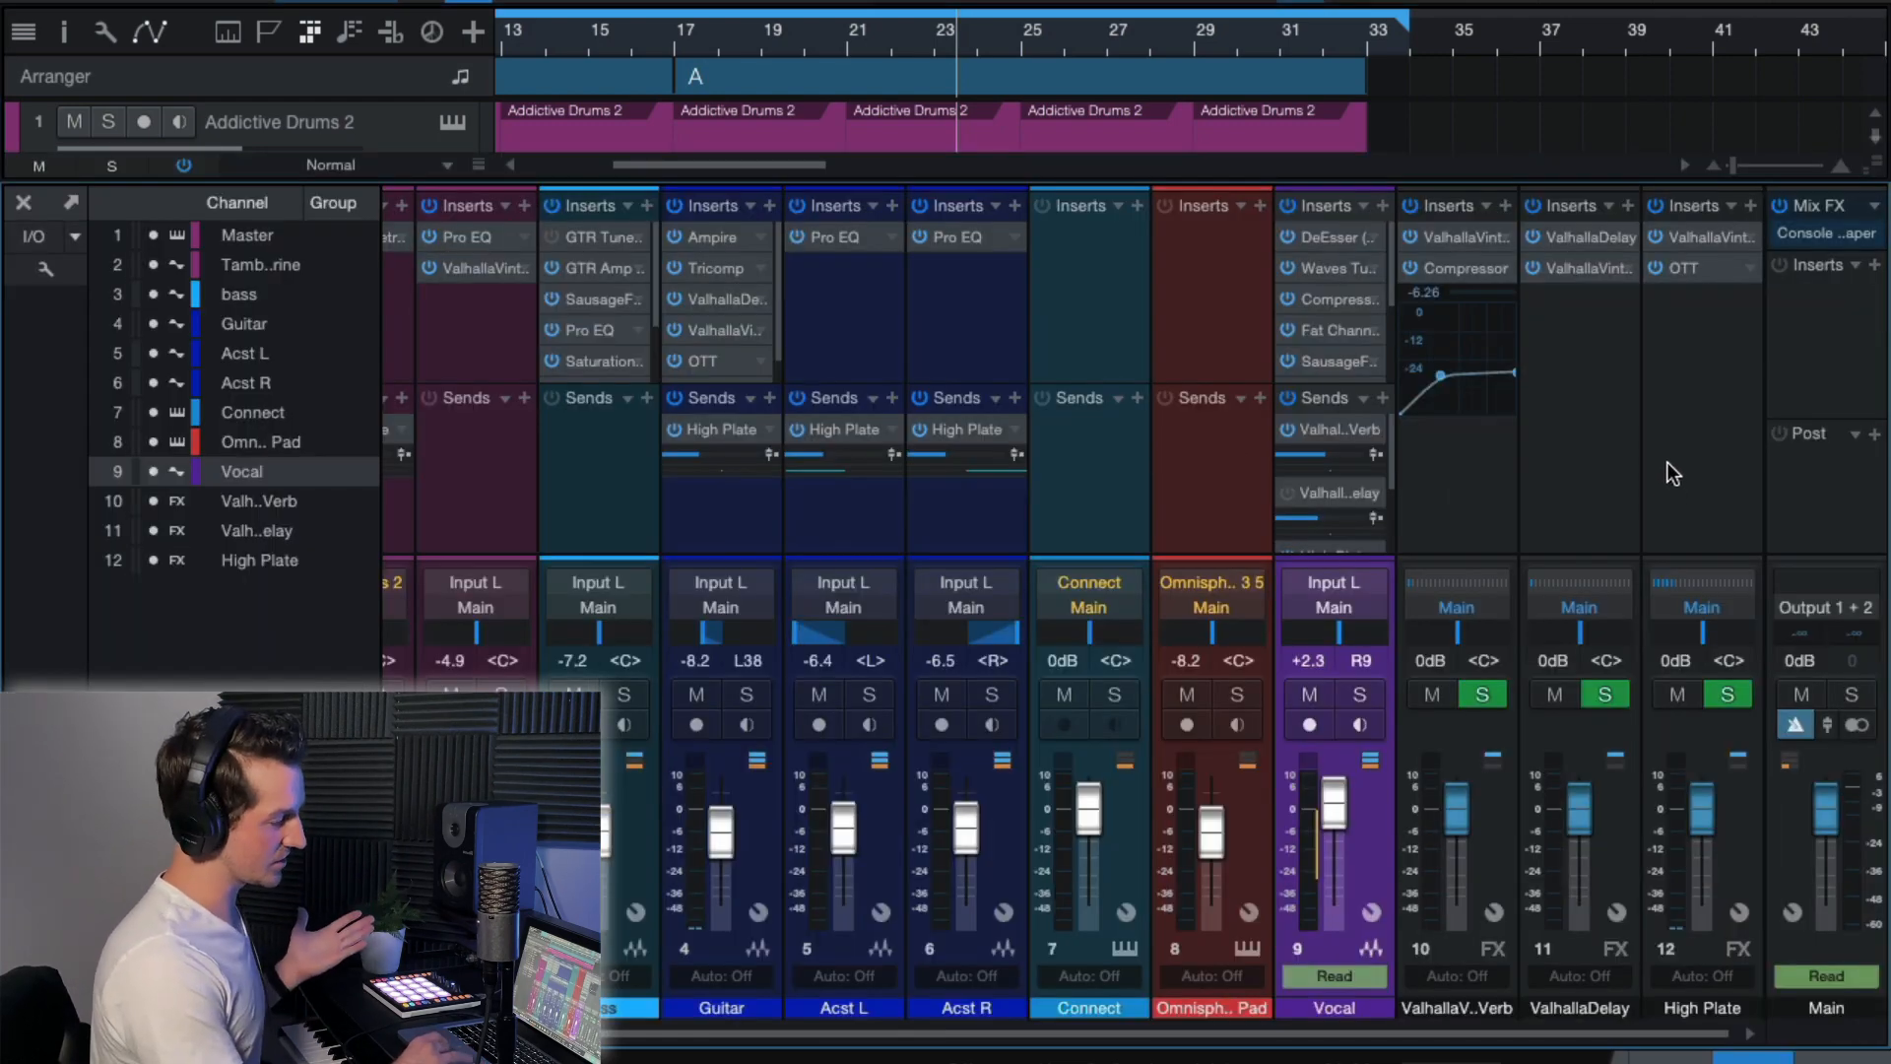
click(1582, 445)
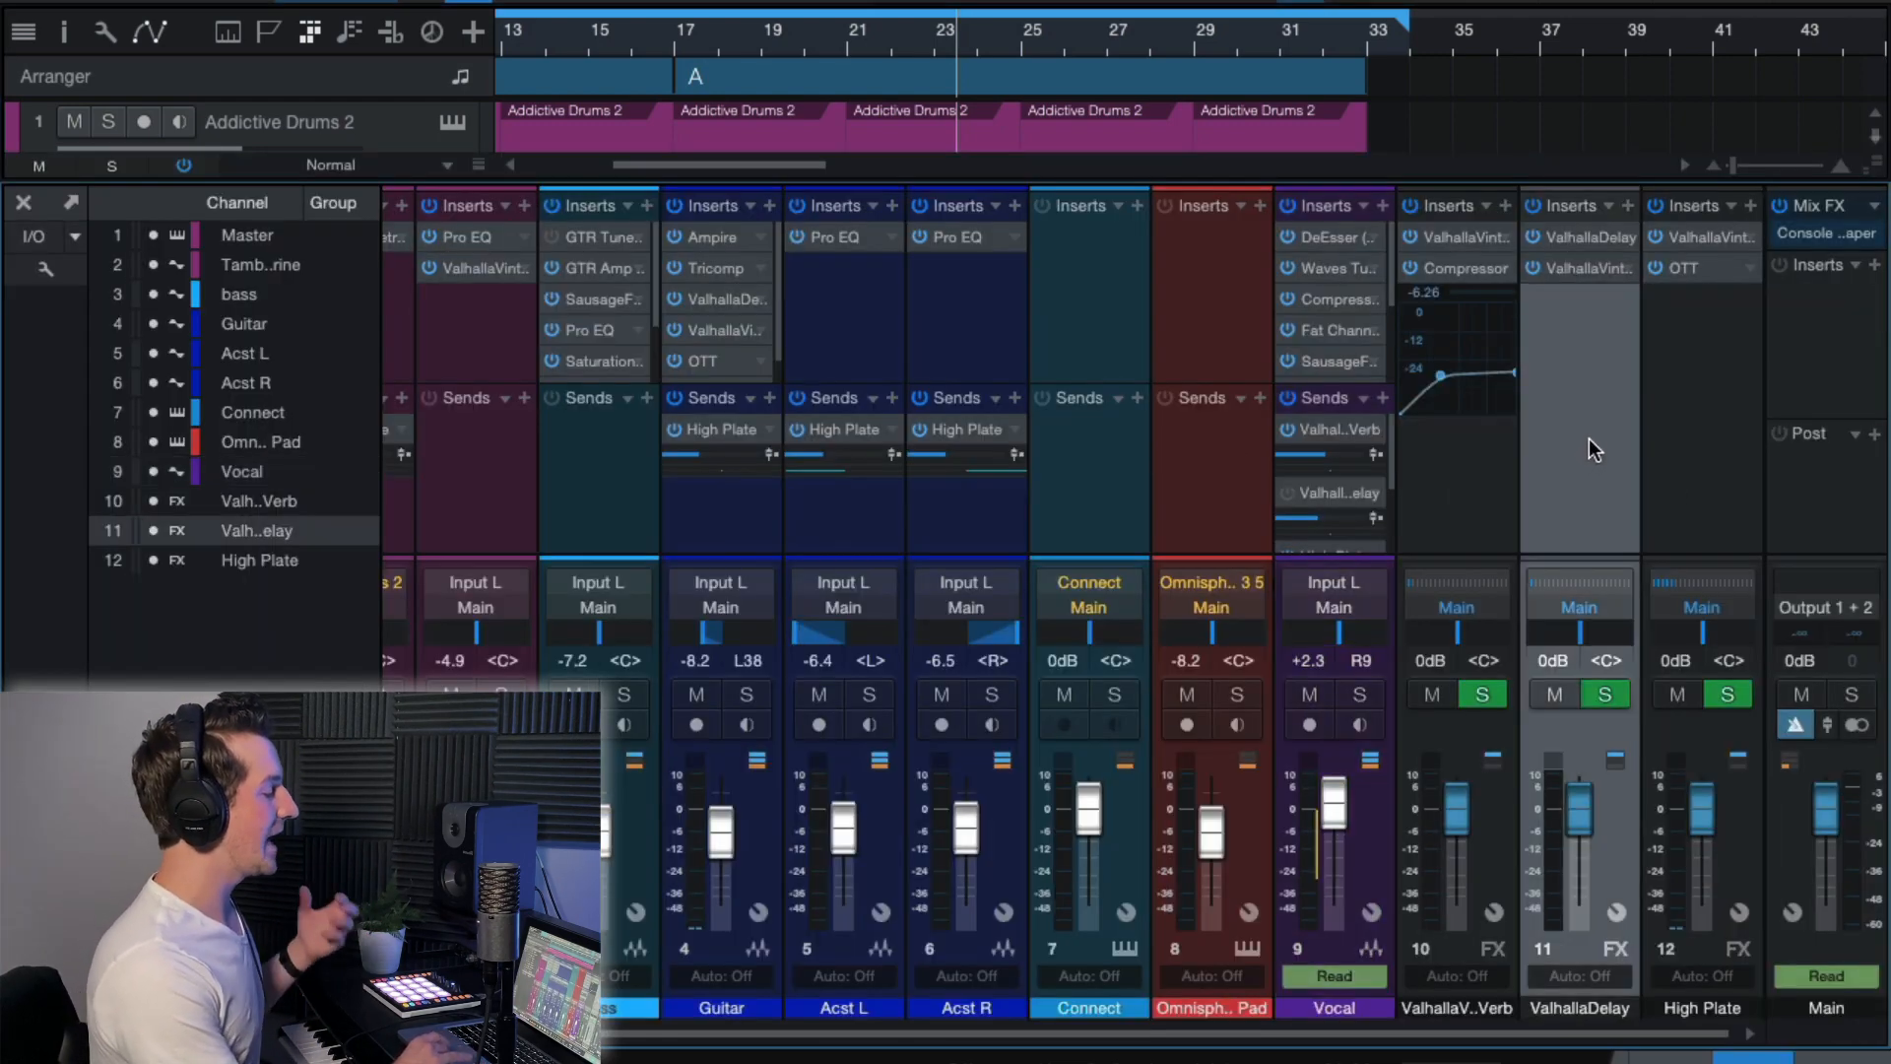
click(1505, 459)
click(1505, 205)
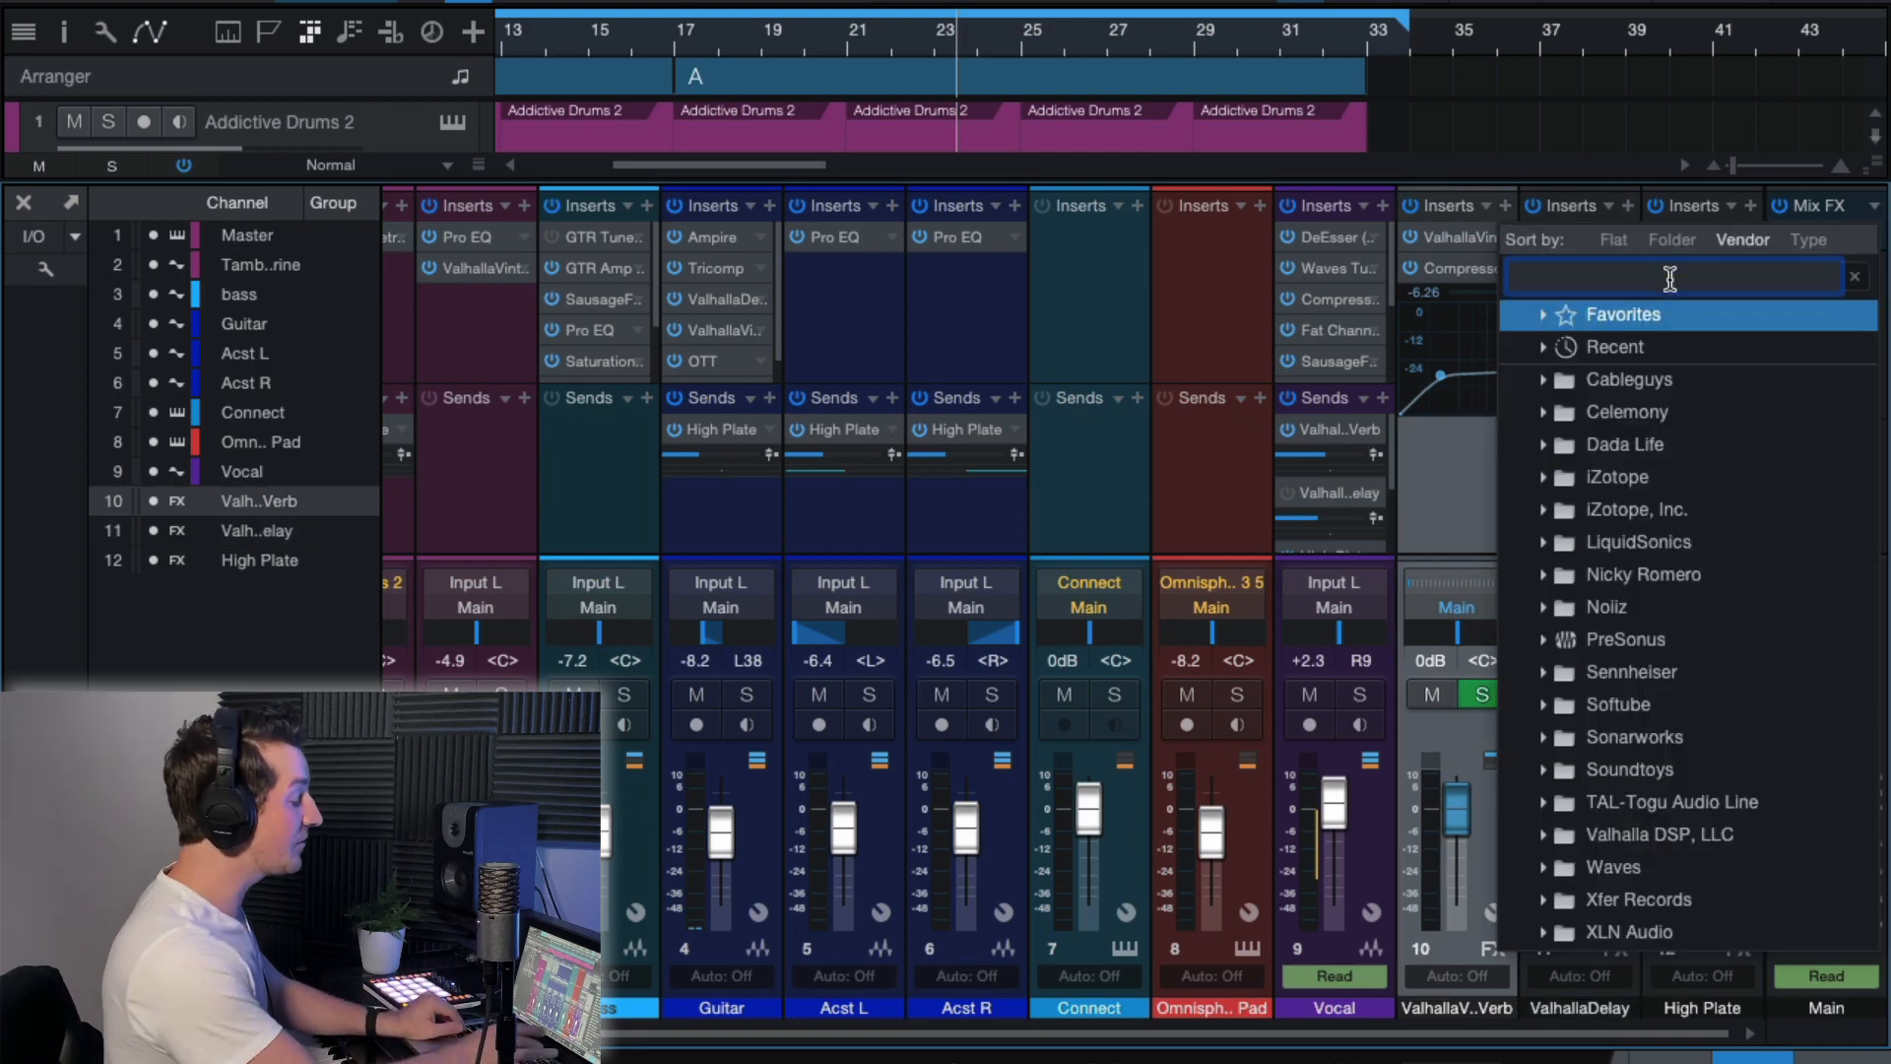
text(phaser)
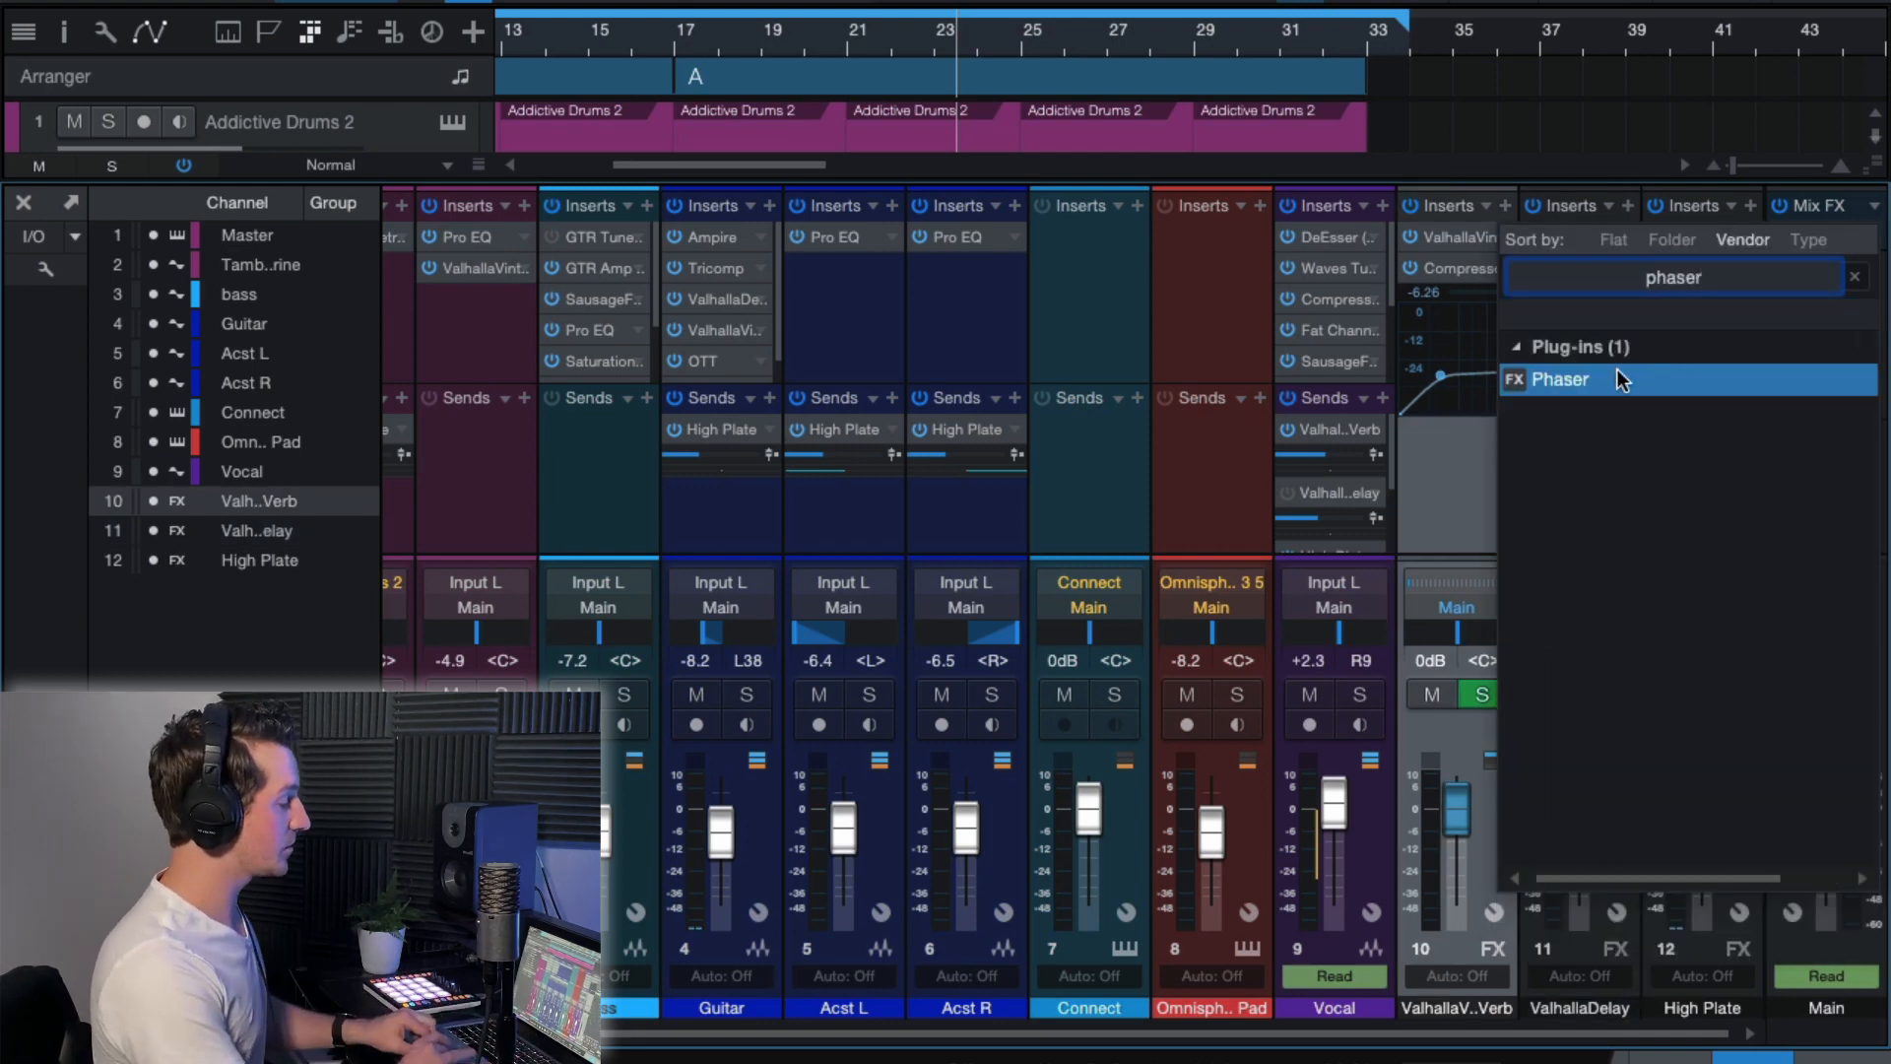
click(1620, 380)
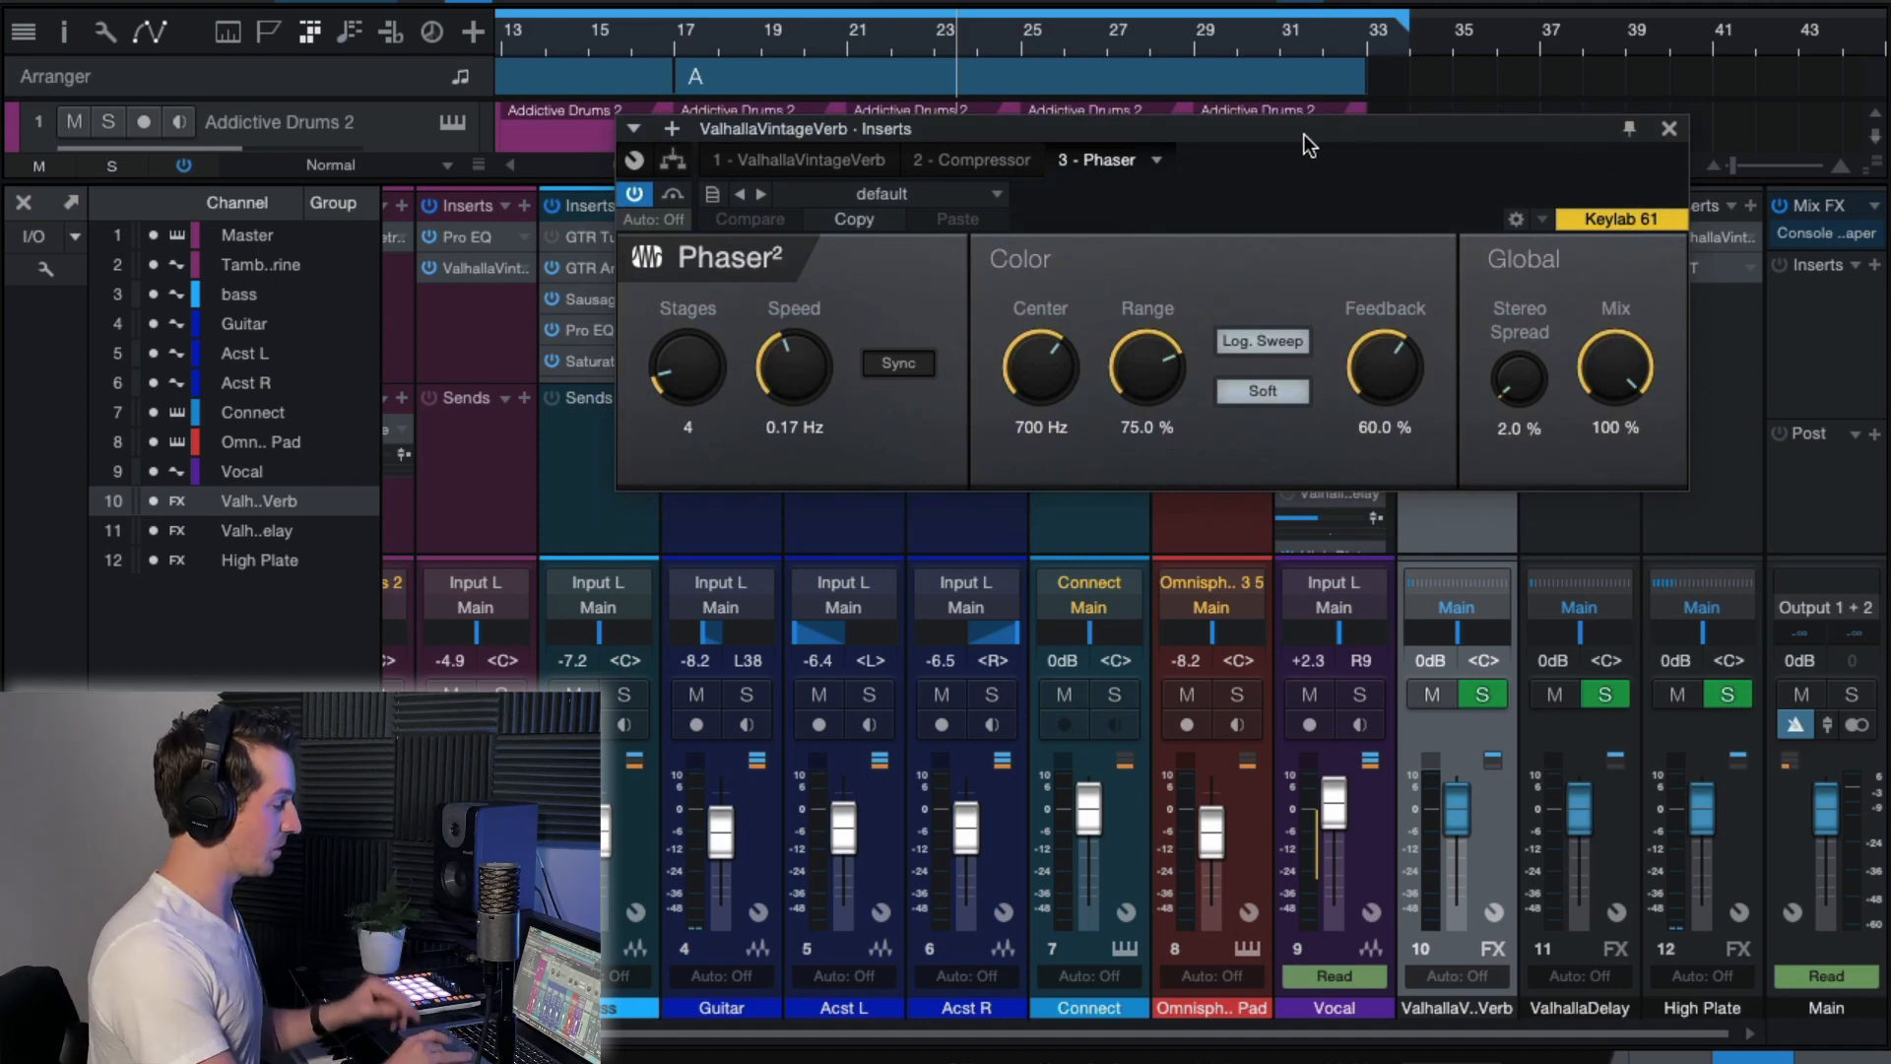
drag(1299, 130, 1299, 128)
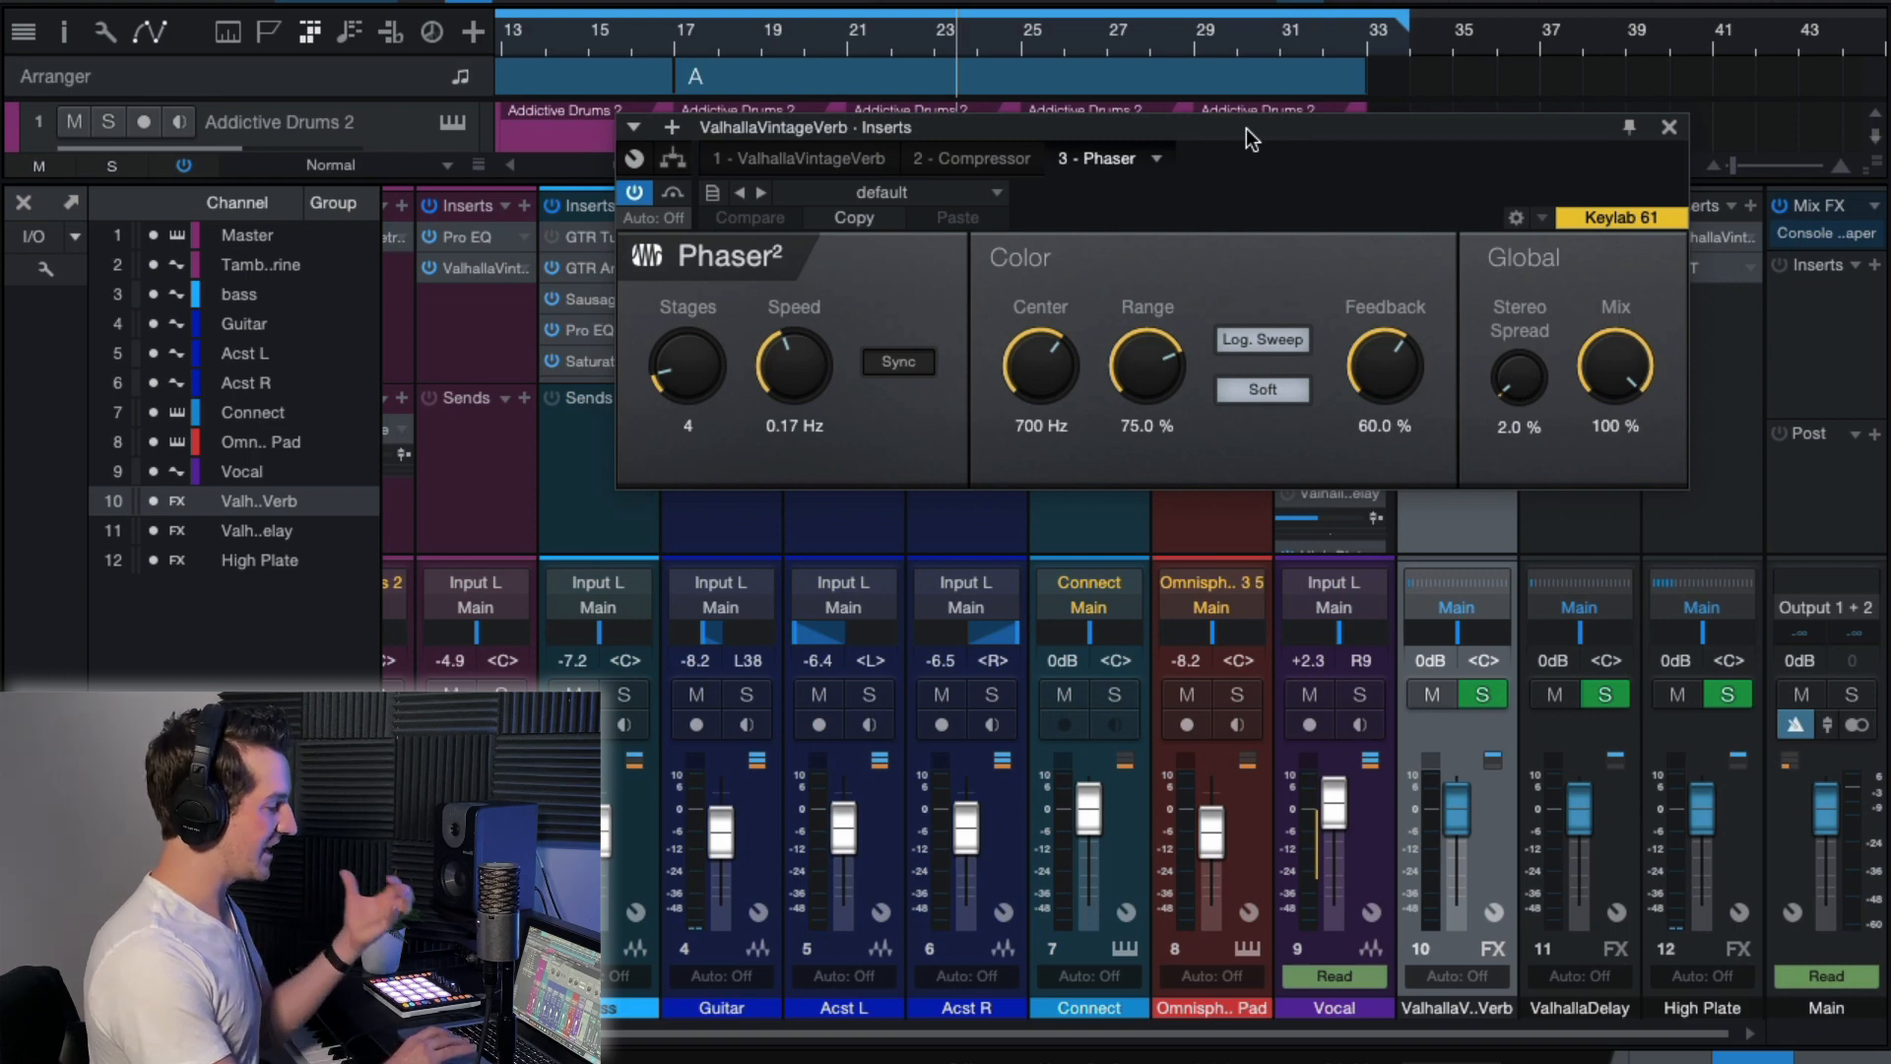
Play the mix from about bar 17 and raise the ValhallaVintageVerb FX channel's level to +8.5 dB.
click(666, 42)
key(space)
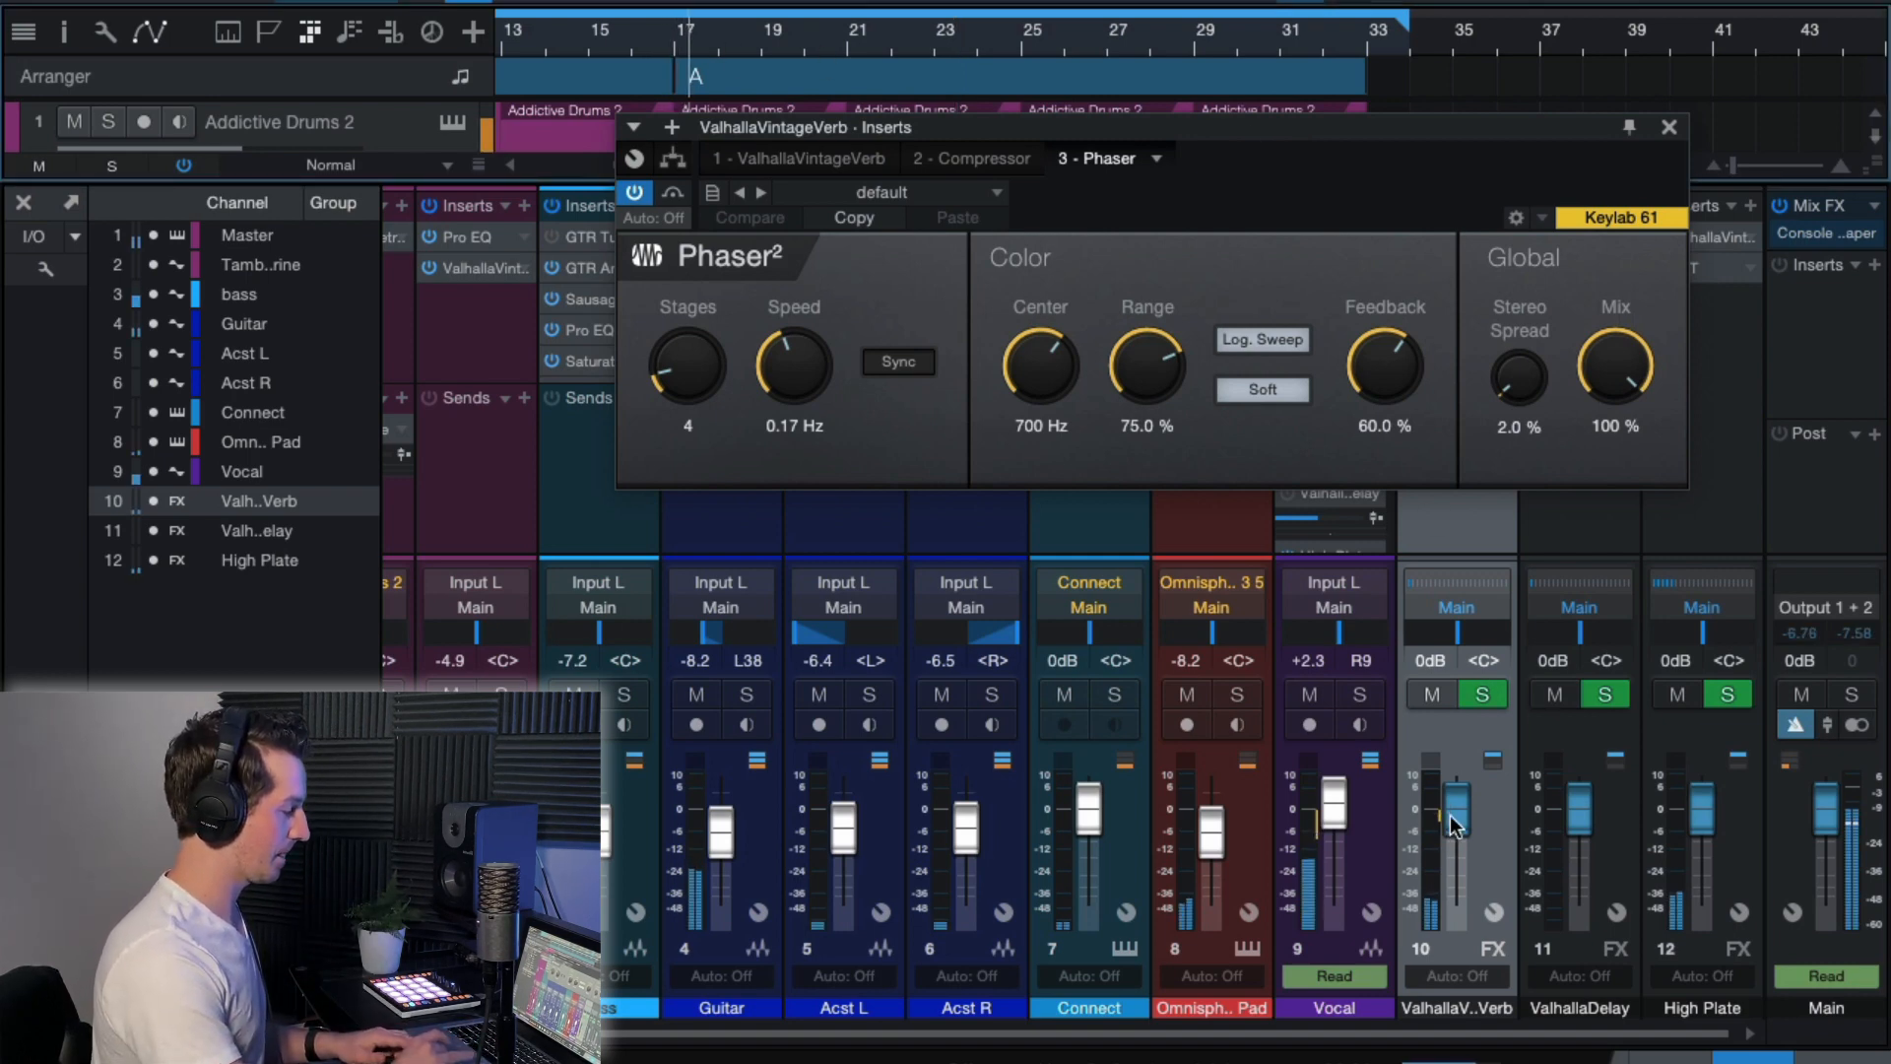
drag(1450, 818, 1456, 718)
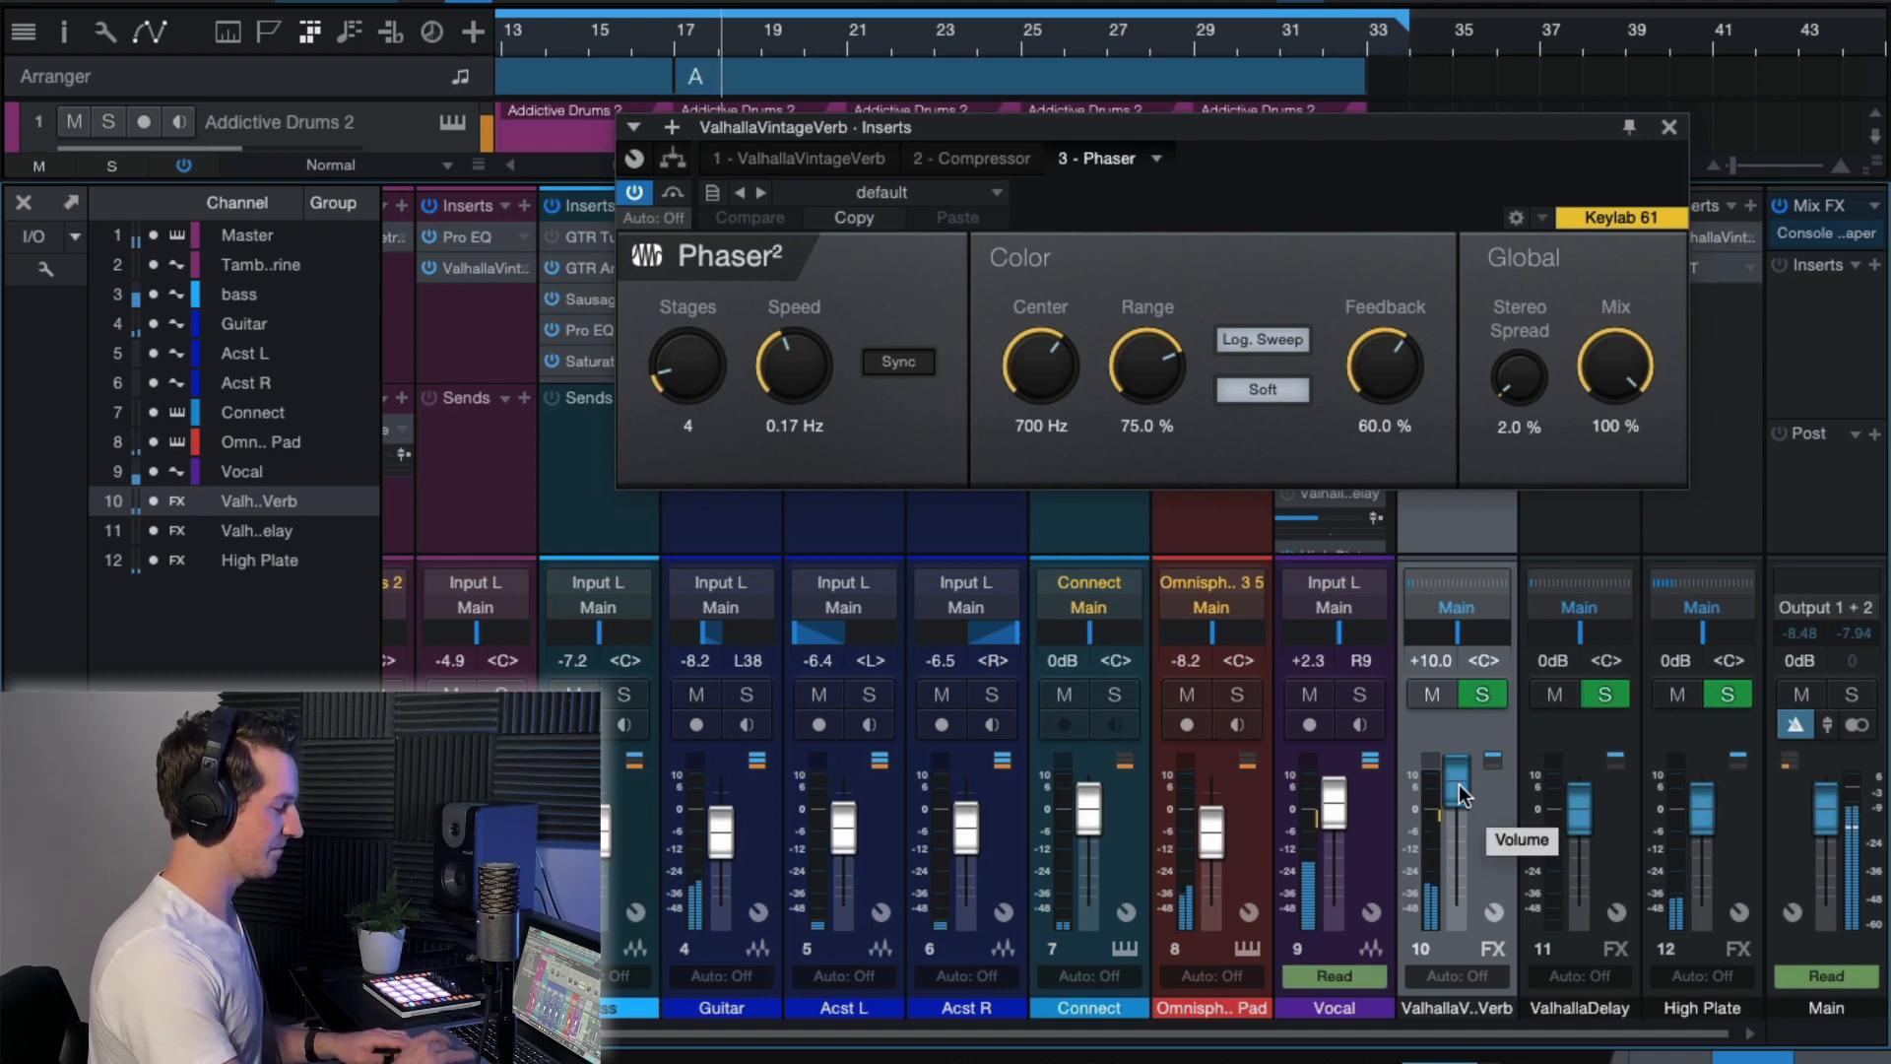
drag(1461, 793, 1461, 800)
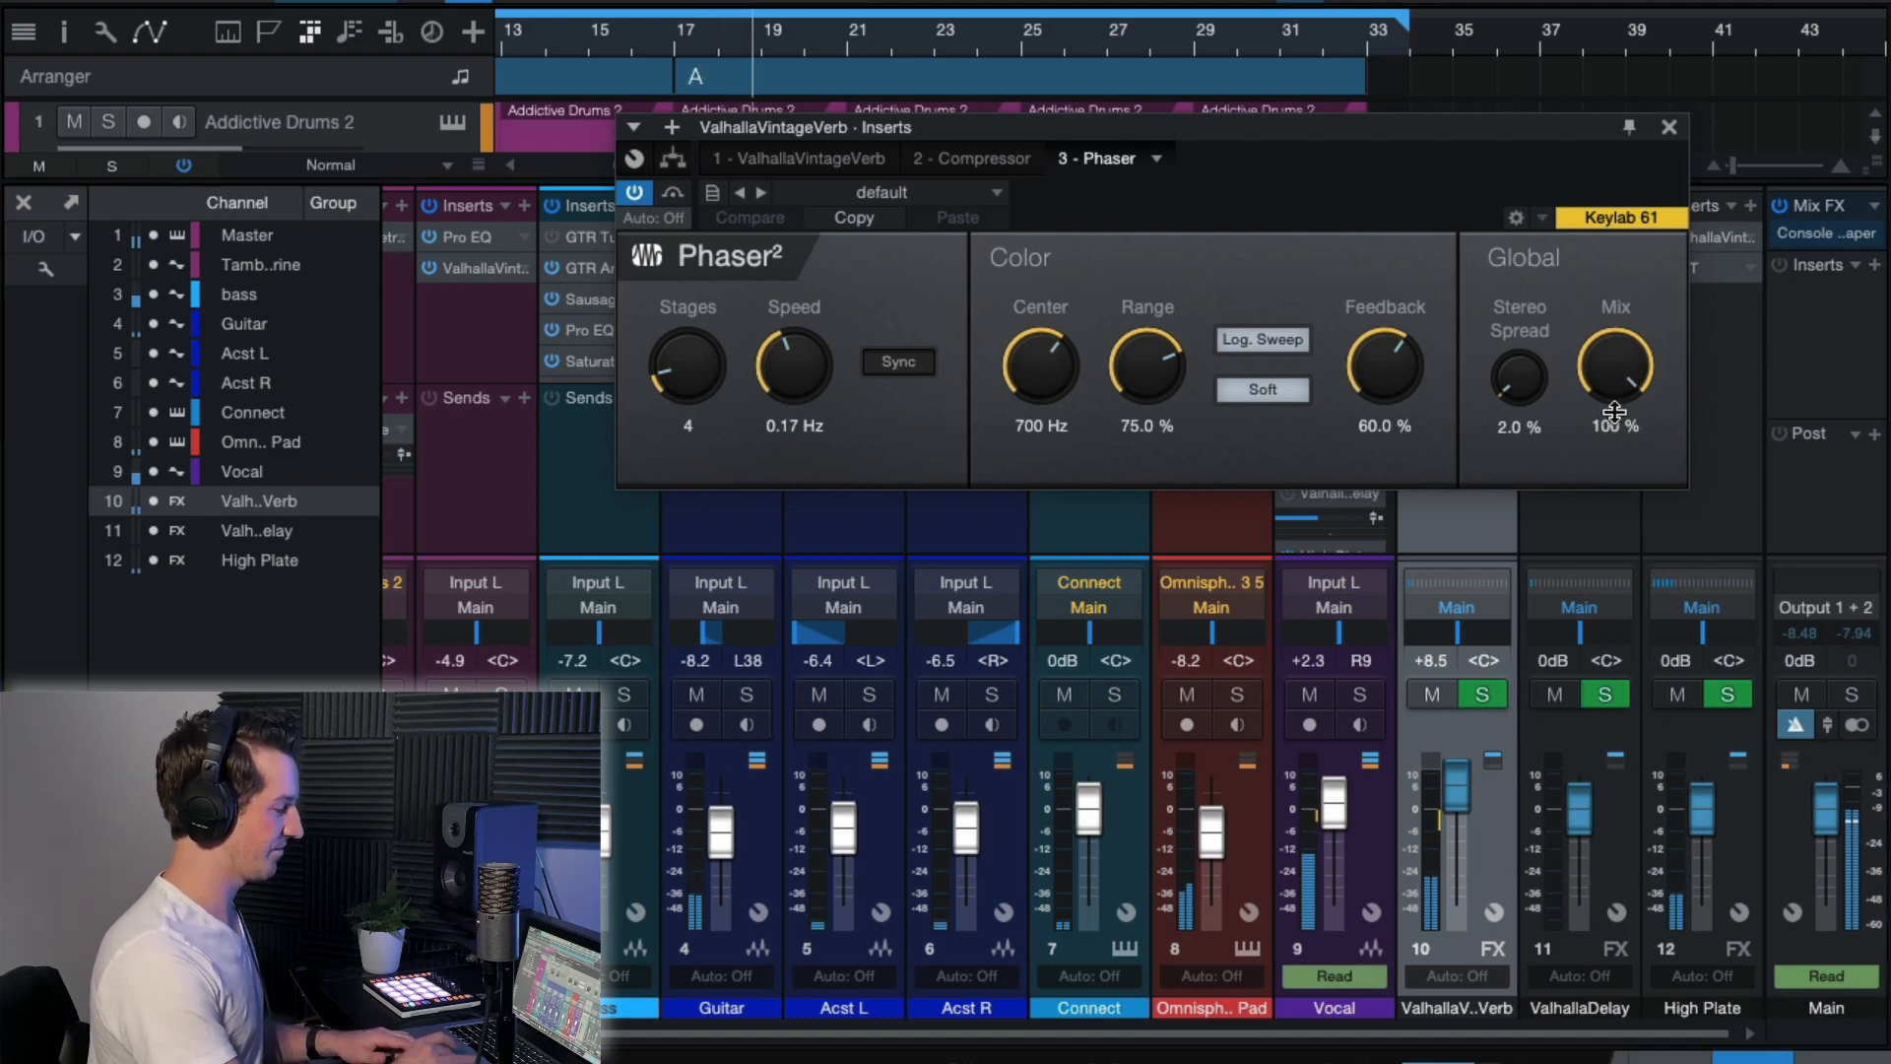
Set the Phaser's Stereo Spread to 100% and its Mix to 76.5%, and close the plug-in.
drag(1612, 421, 1524, 264)
drag(1618, 362, 1621, 295)
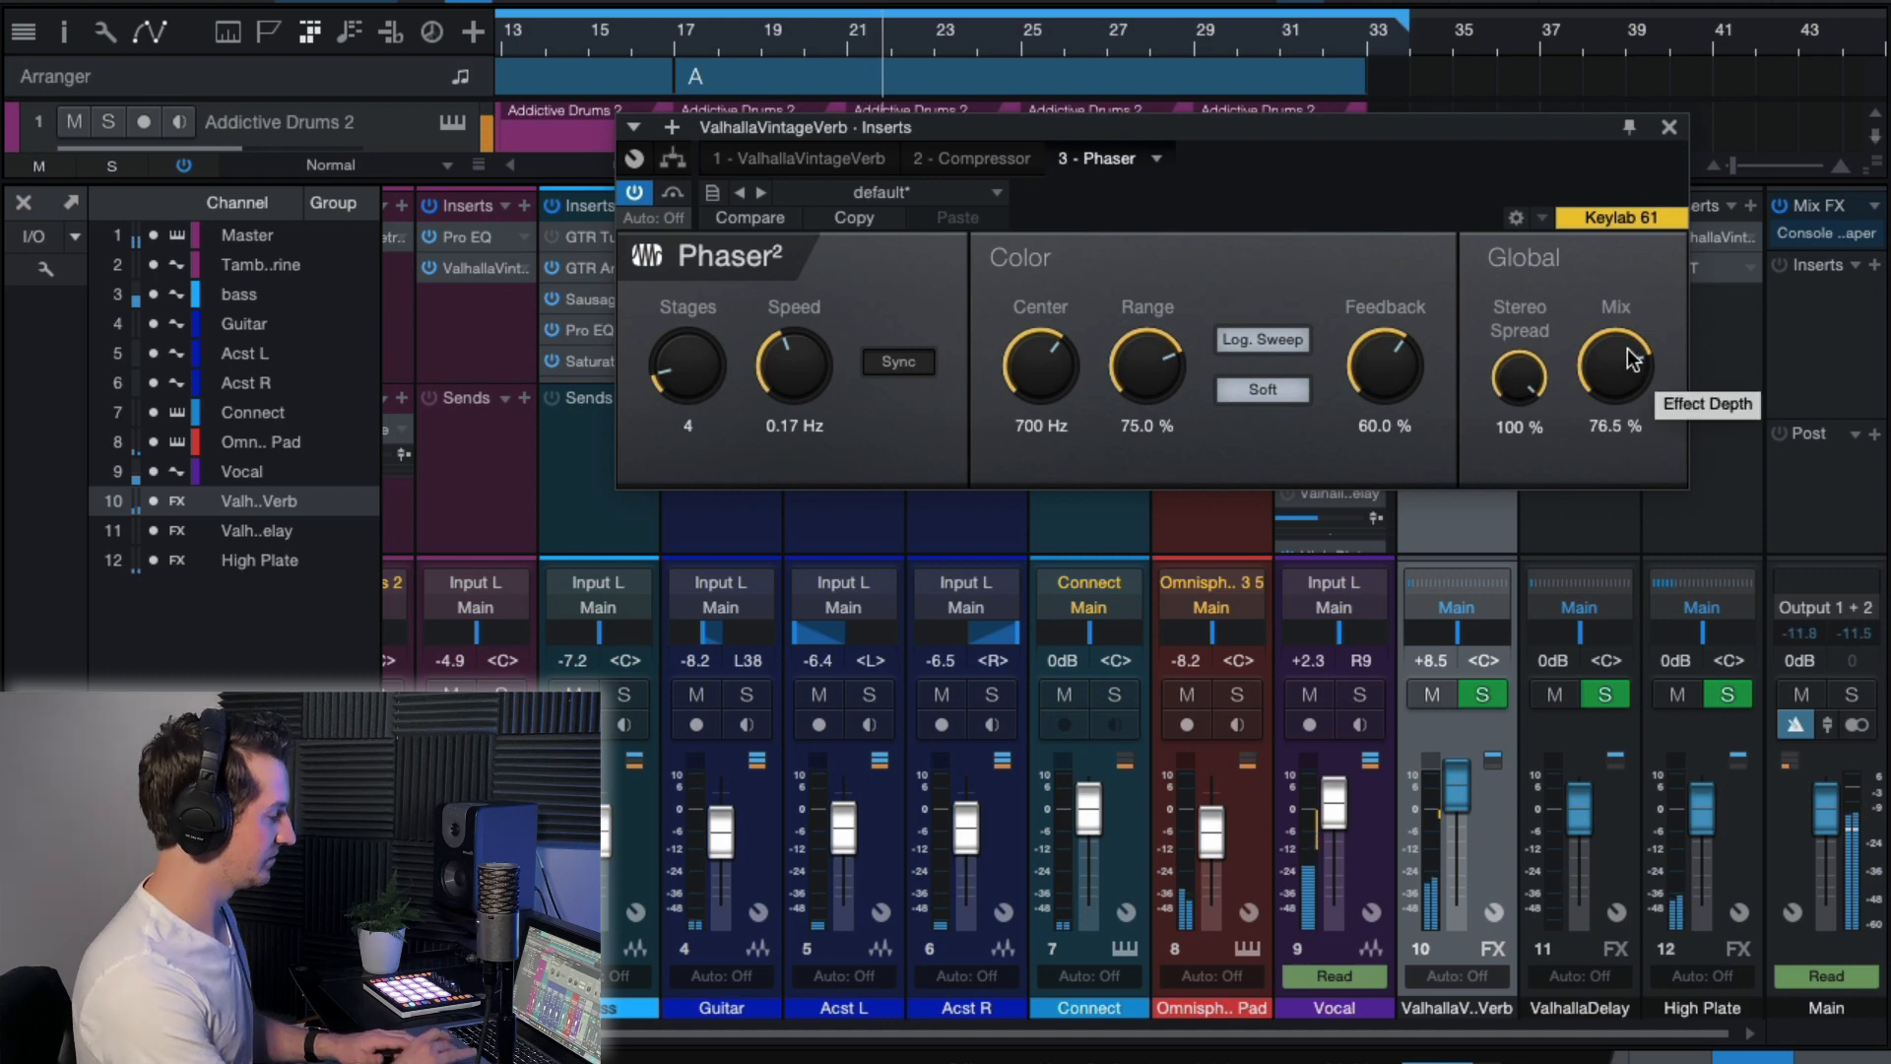
click(1669, 127)
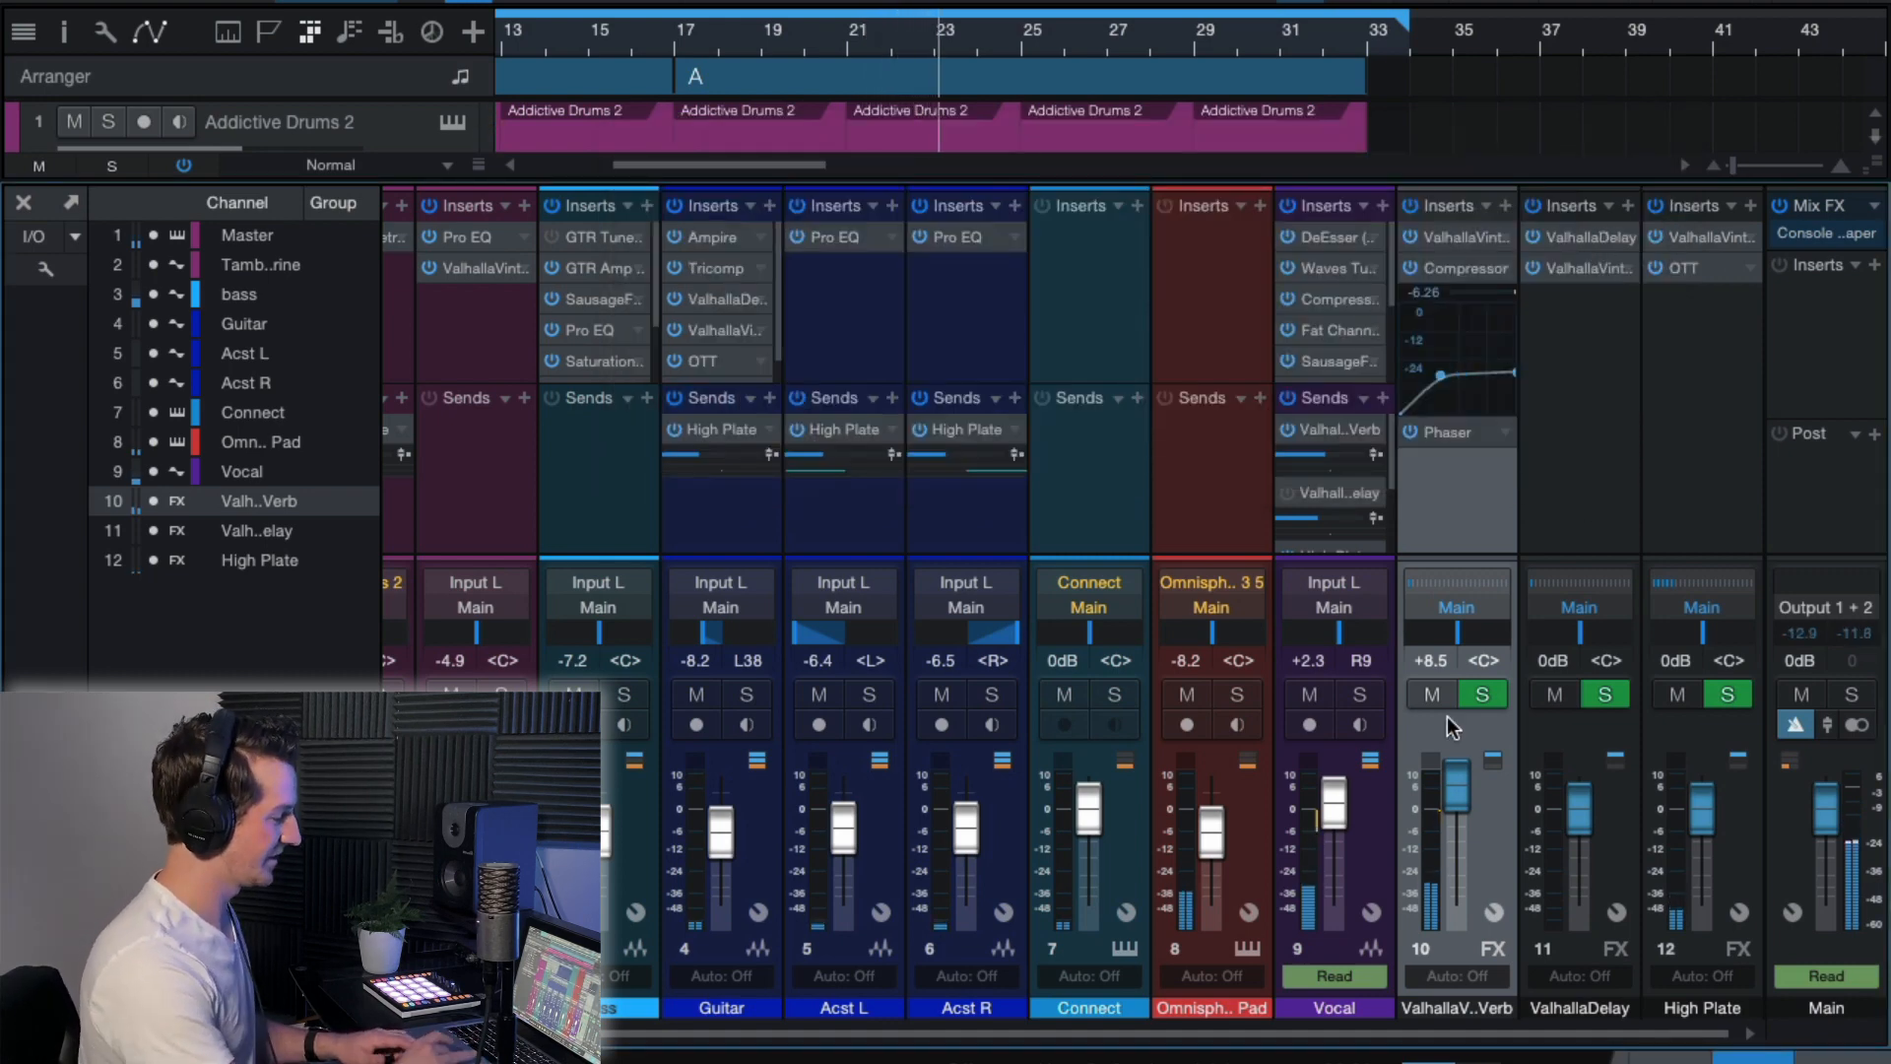
Reset the ValhallaVintageVerb FX channel's level to 0 dB.
click(1430, 662)
text(0)
key(Return)
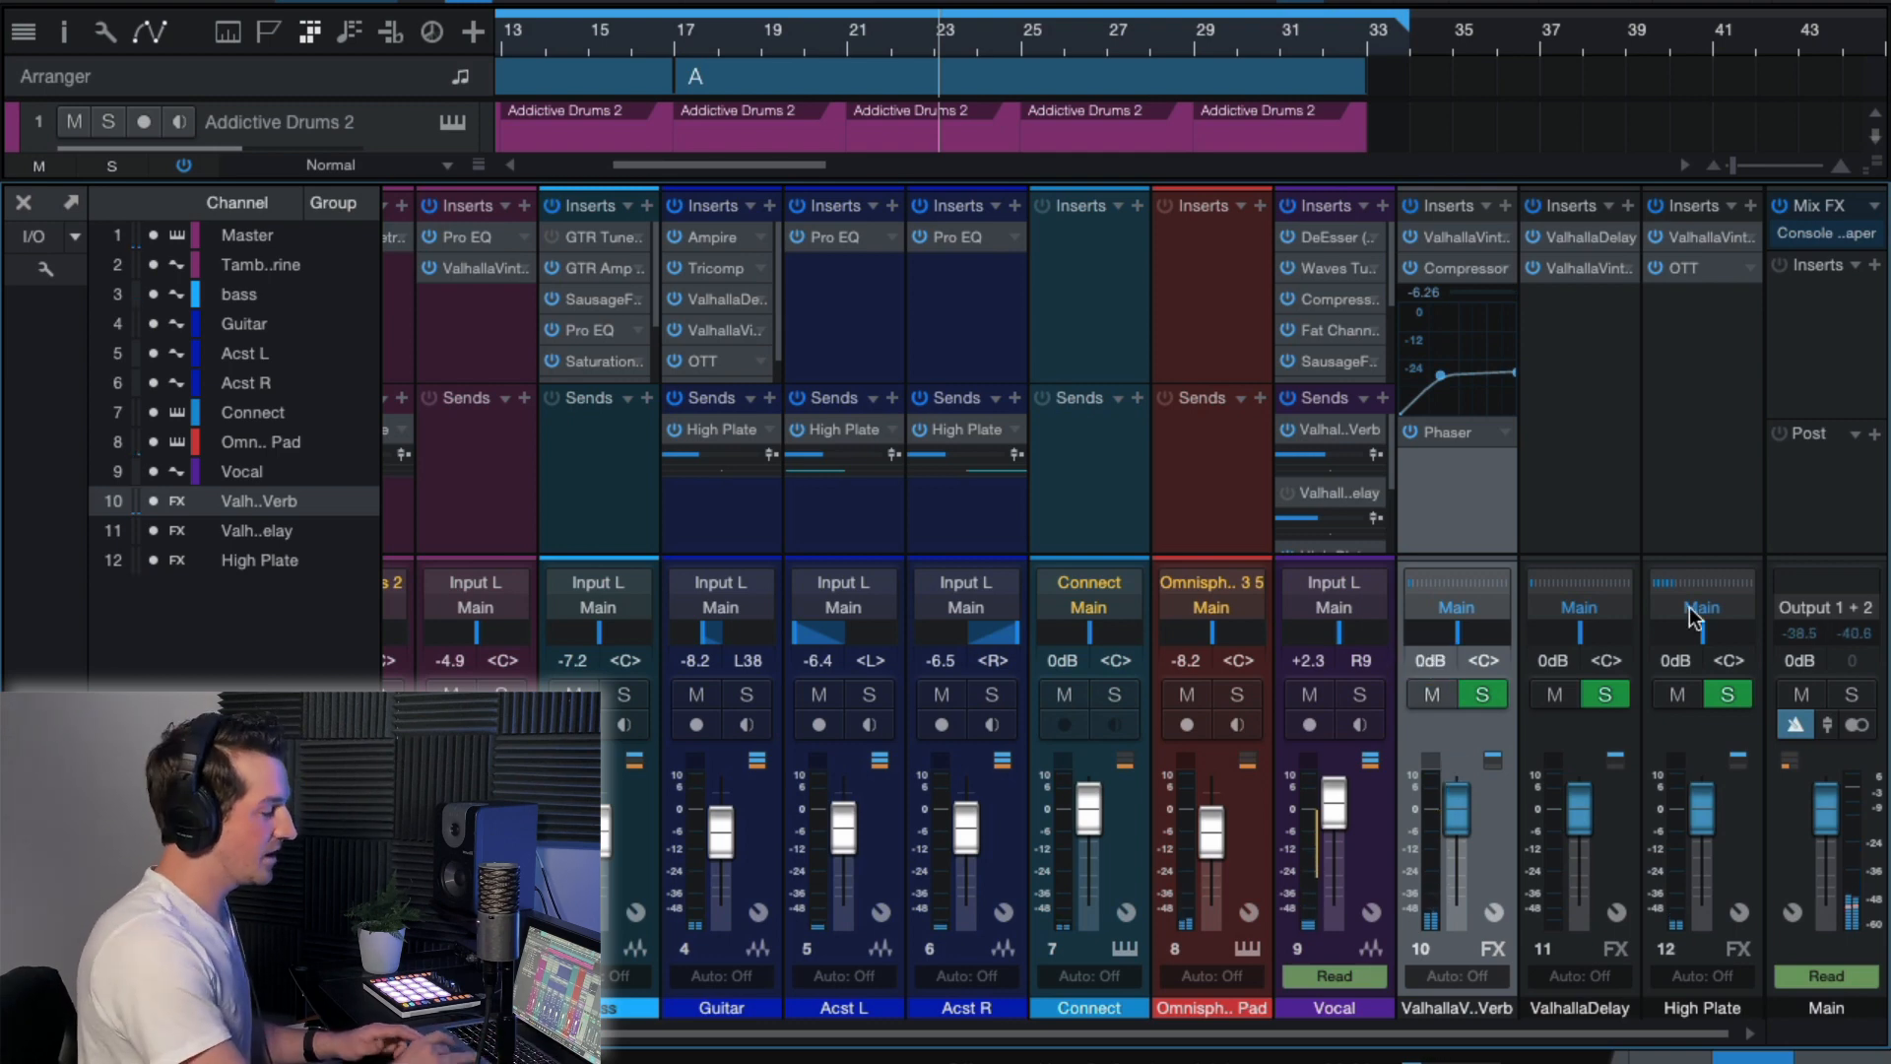
Remove the Phaser insert from the ValhallaVintageVerb FX channel and save the song.
click(1505, 432)
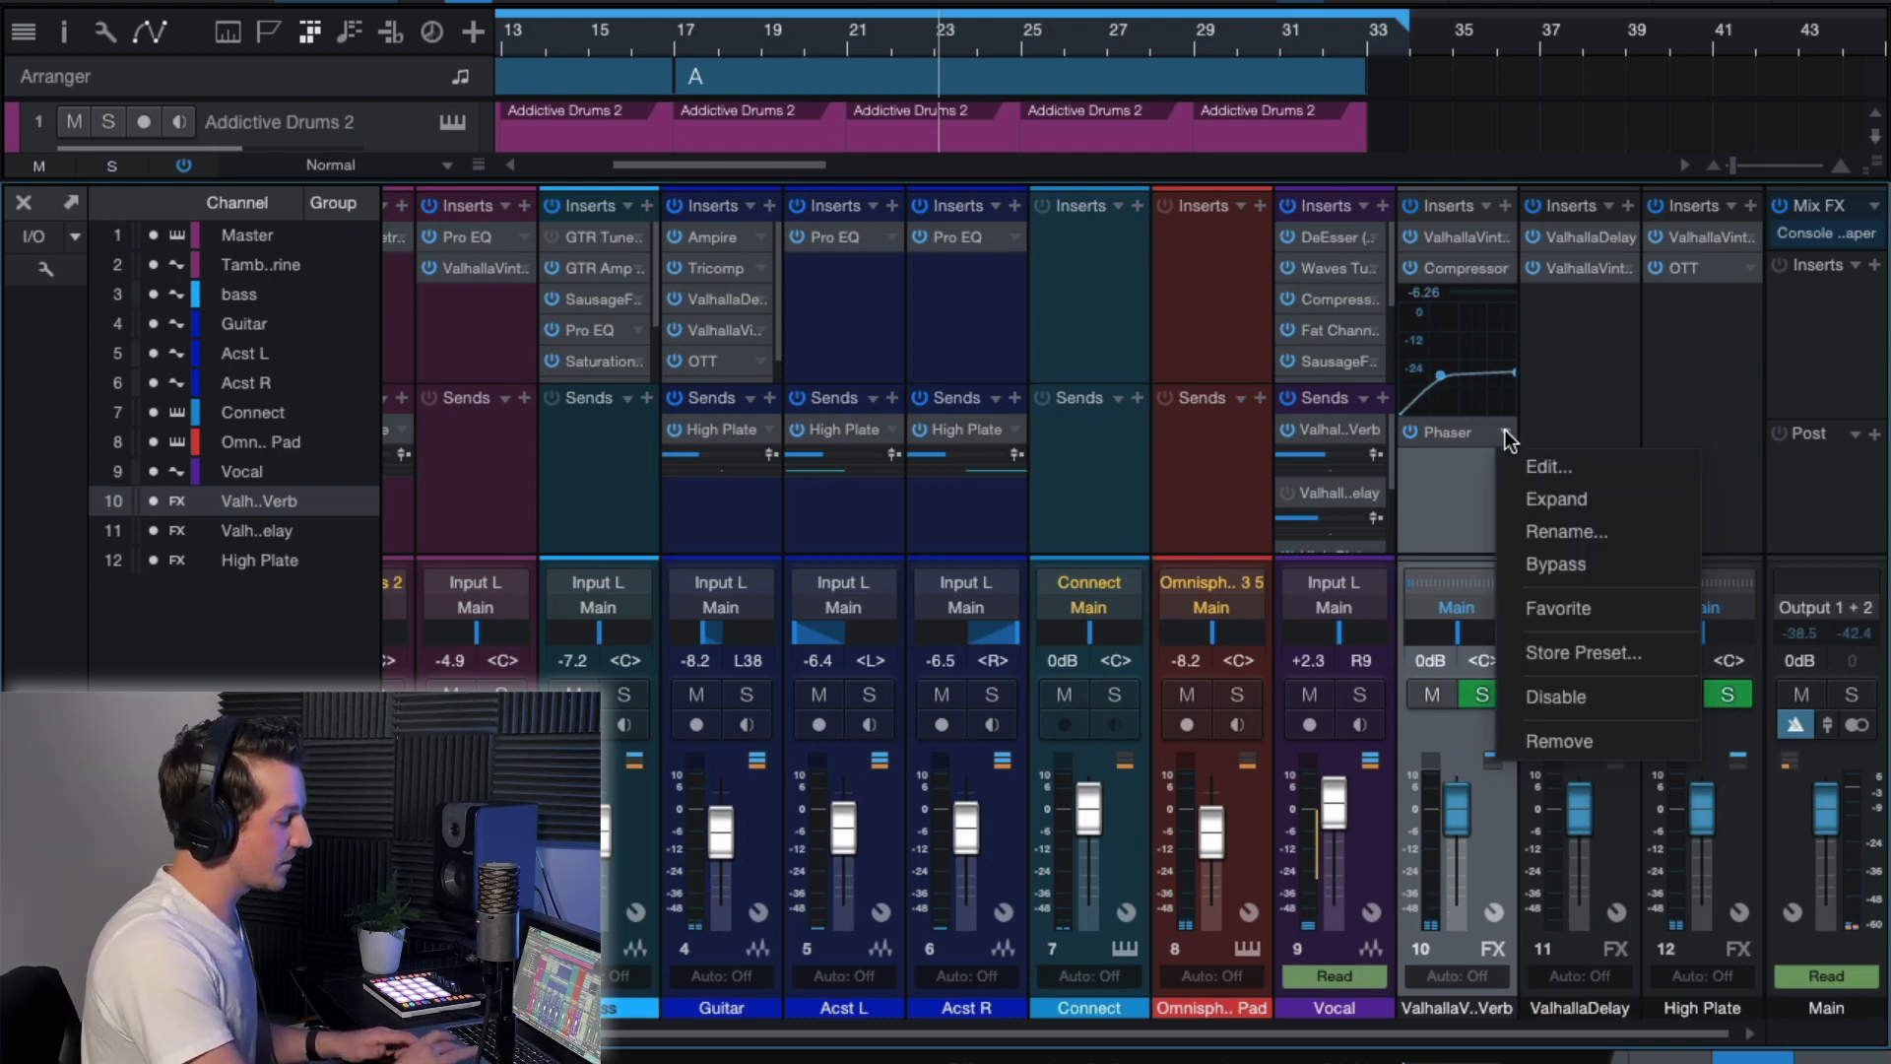
click(1616, 739)
key(ctrl+s)
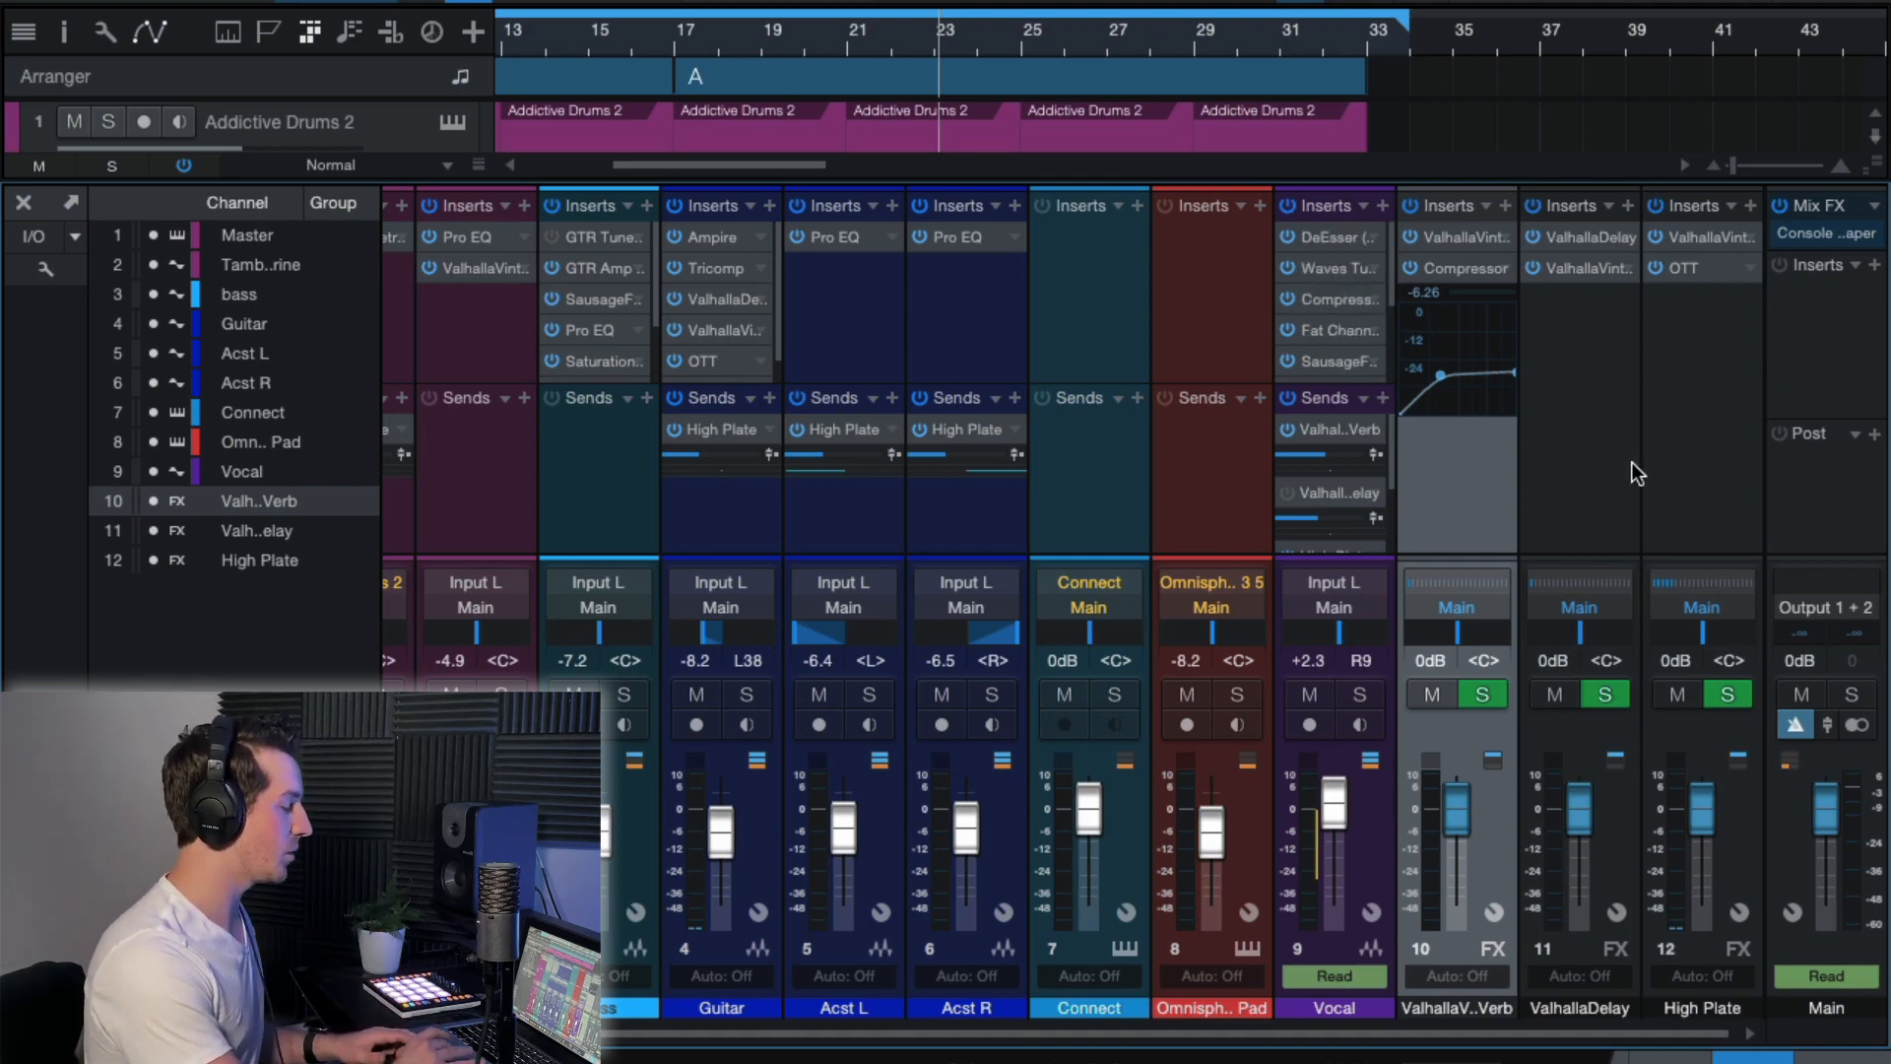
Add ValhallaSupermassive from the effects browser as a new send effect on the Vocal channel, and set its Mix to 100%.
click(1834, 1055)
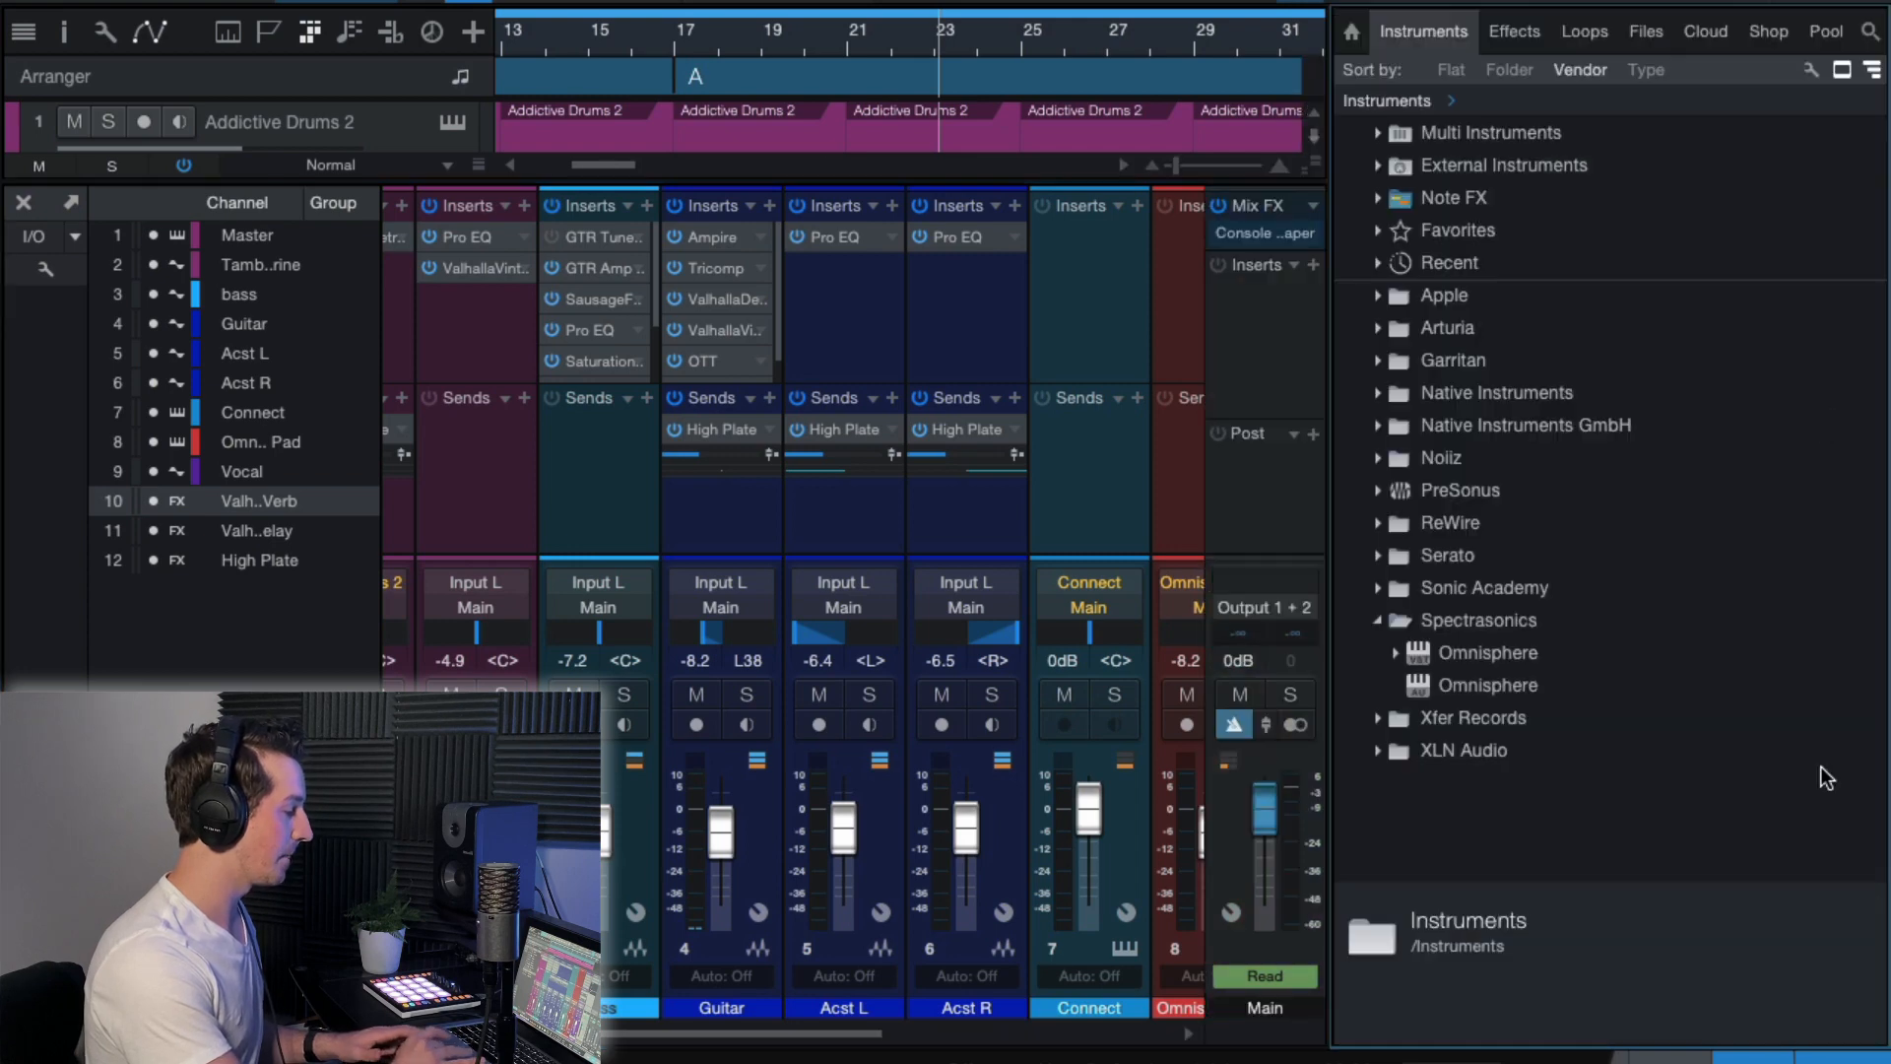
click(1643, 35)
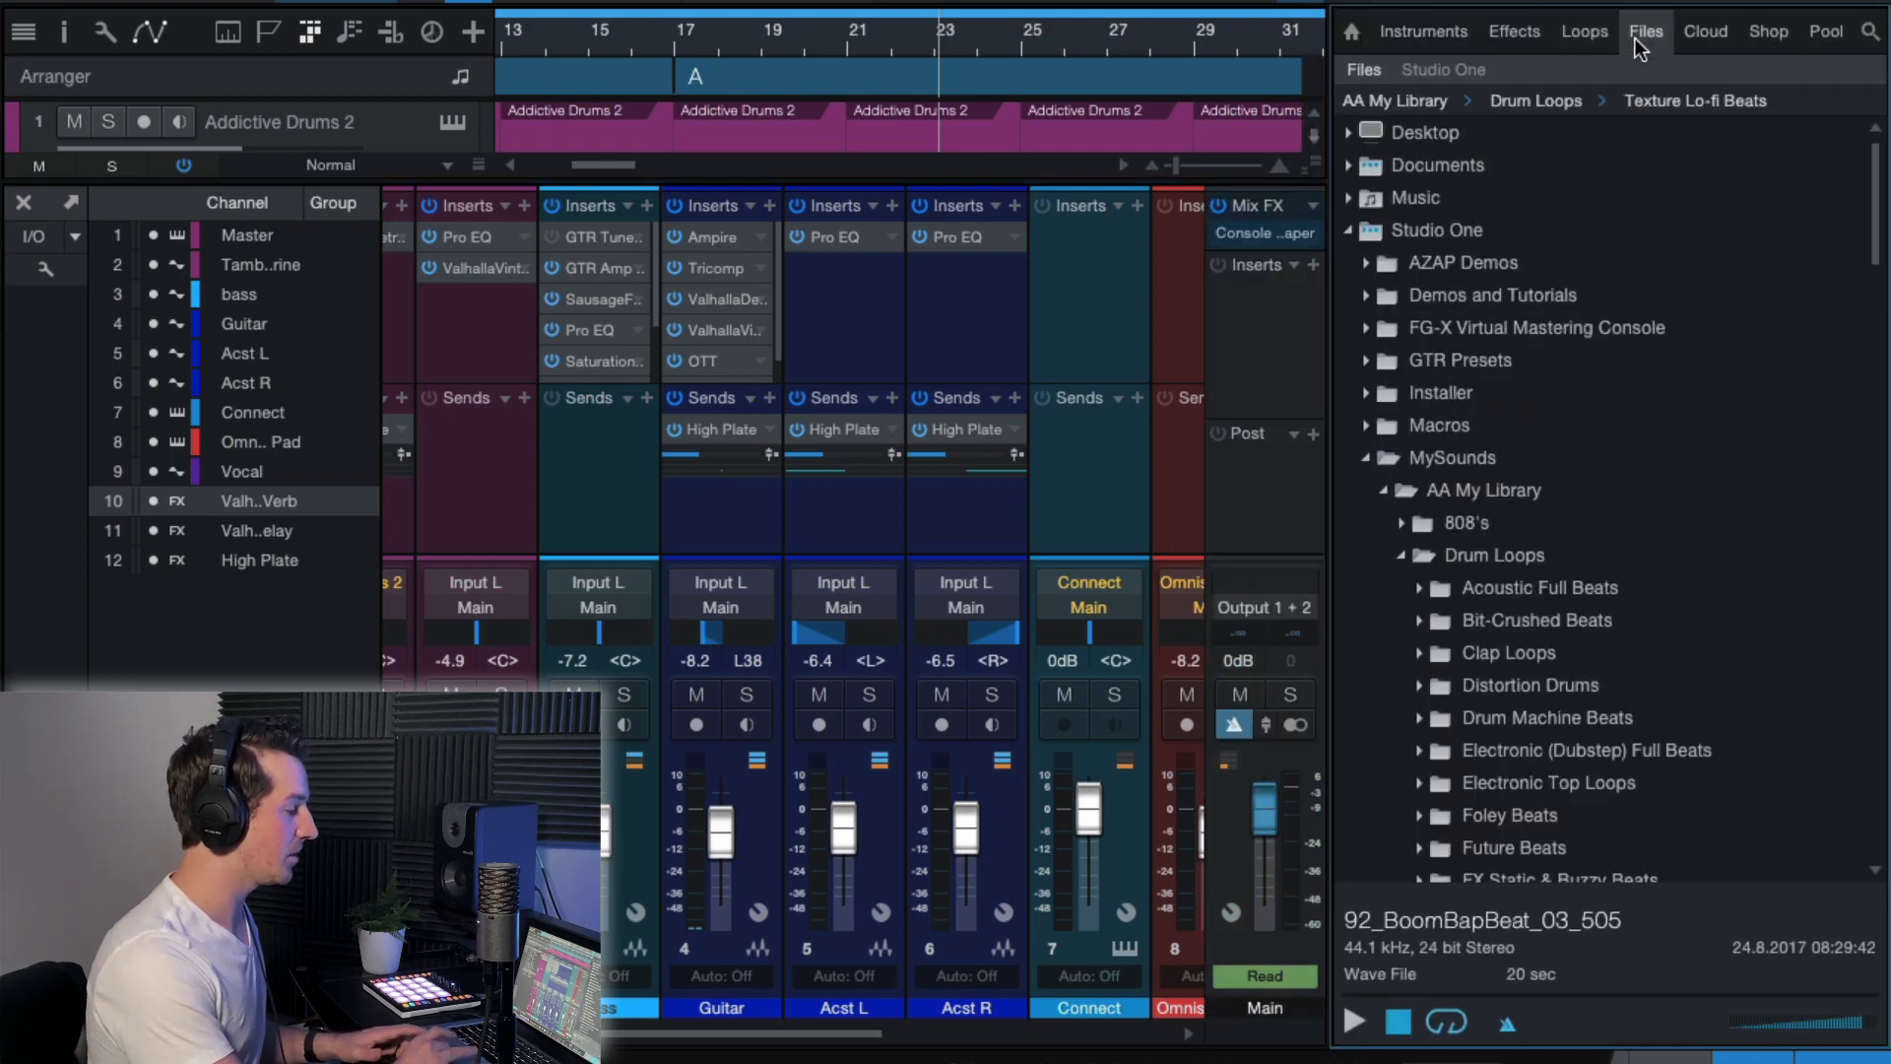
click(1509, 33)
scroll(1514, 541, down, 10)
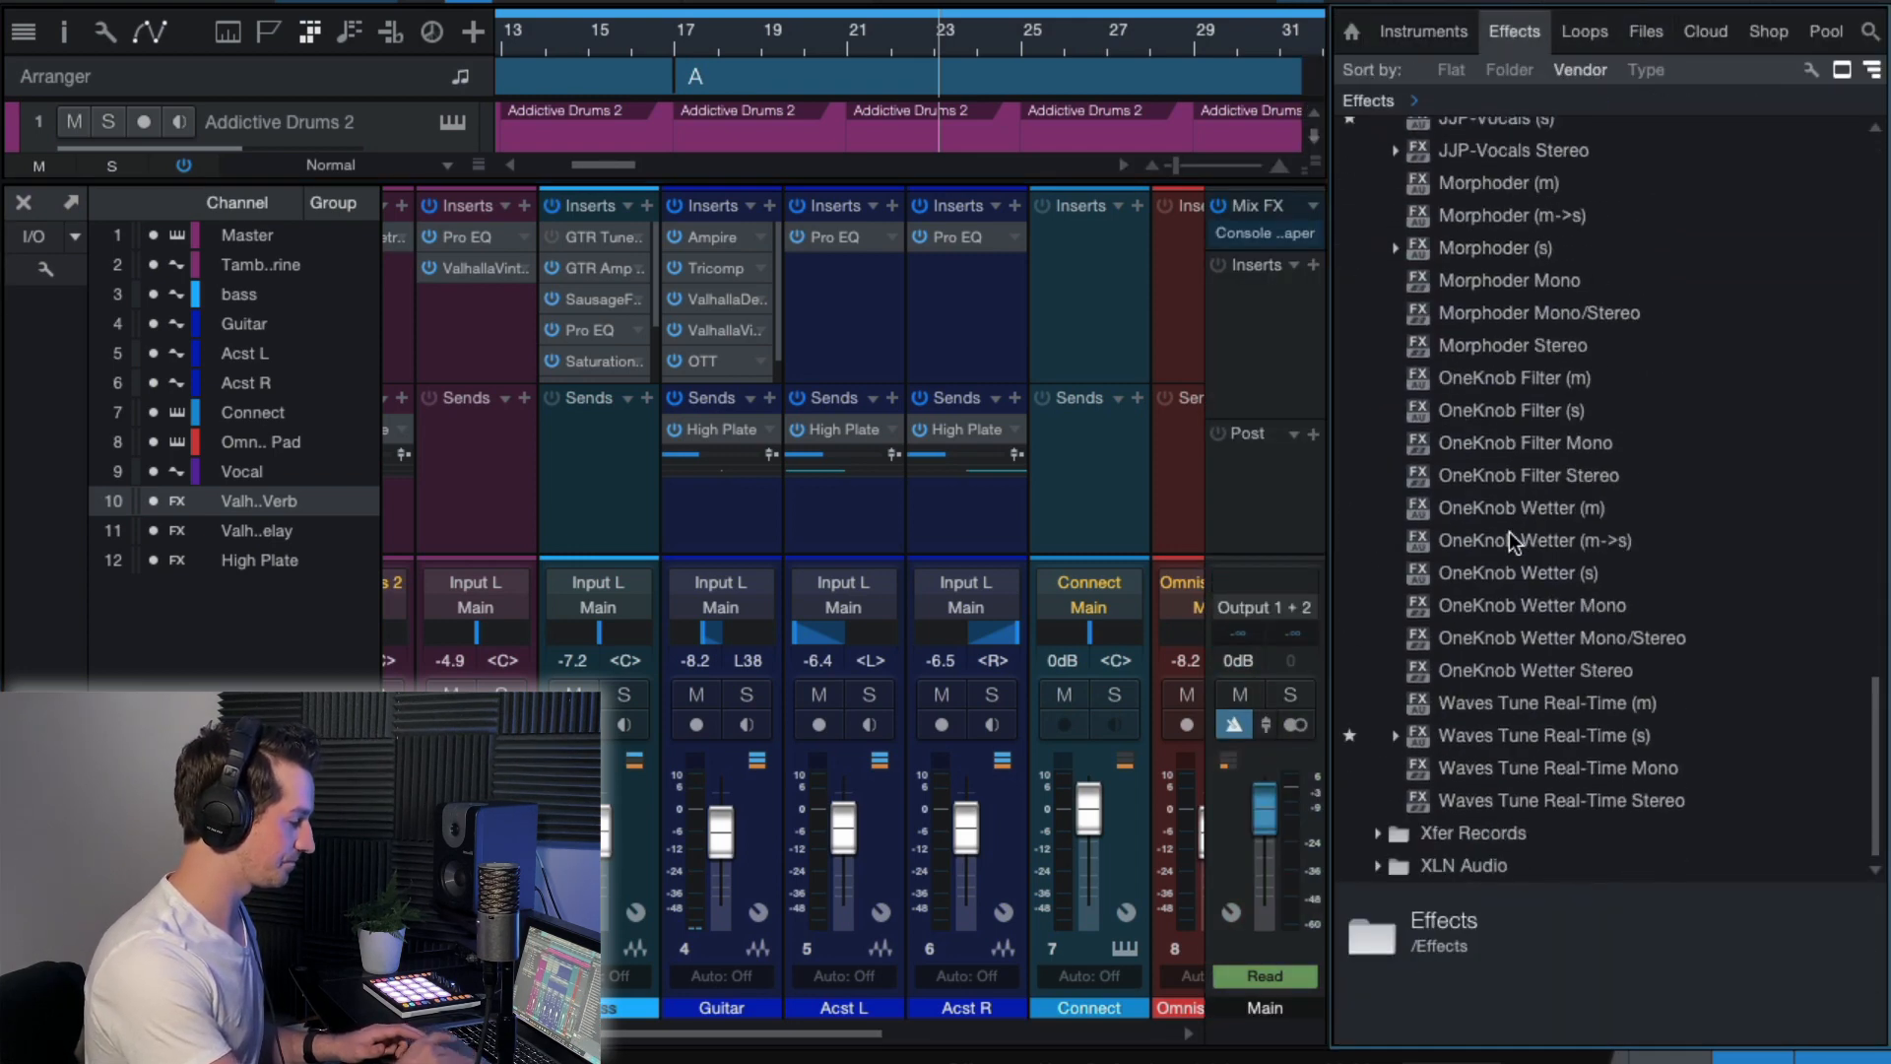
scroll(1520, 596, up, 15)
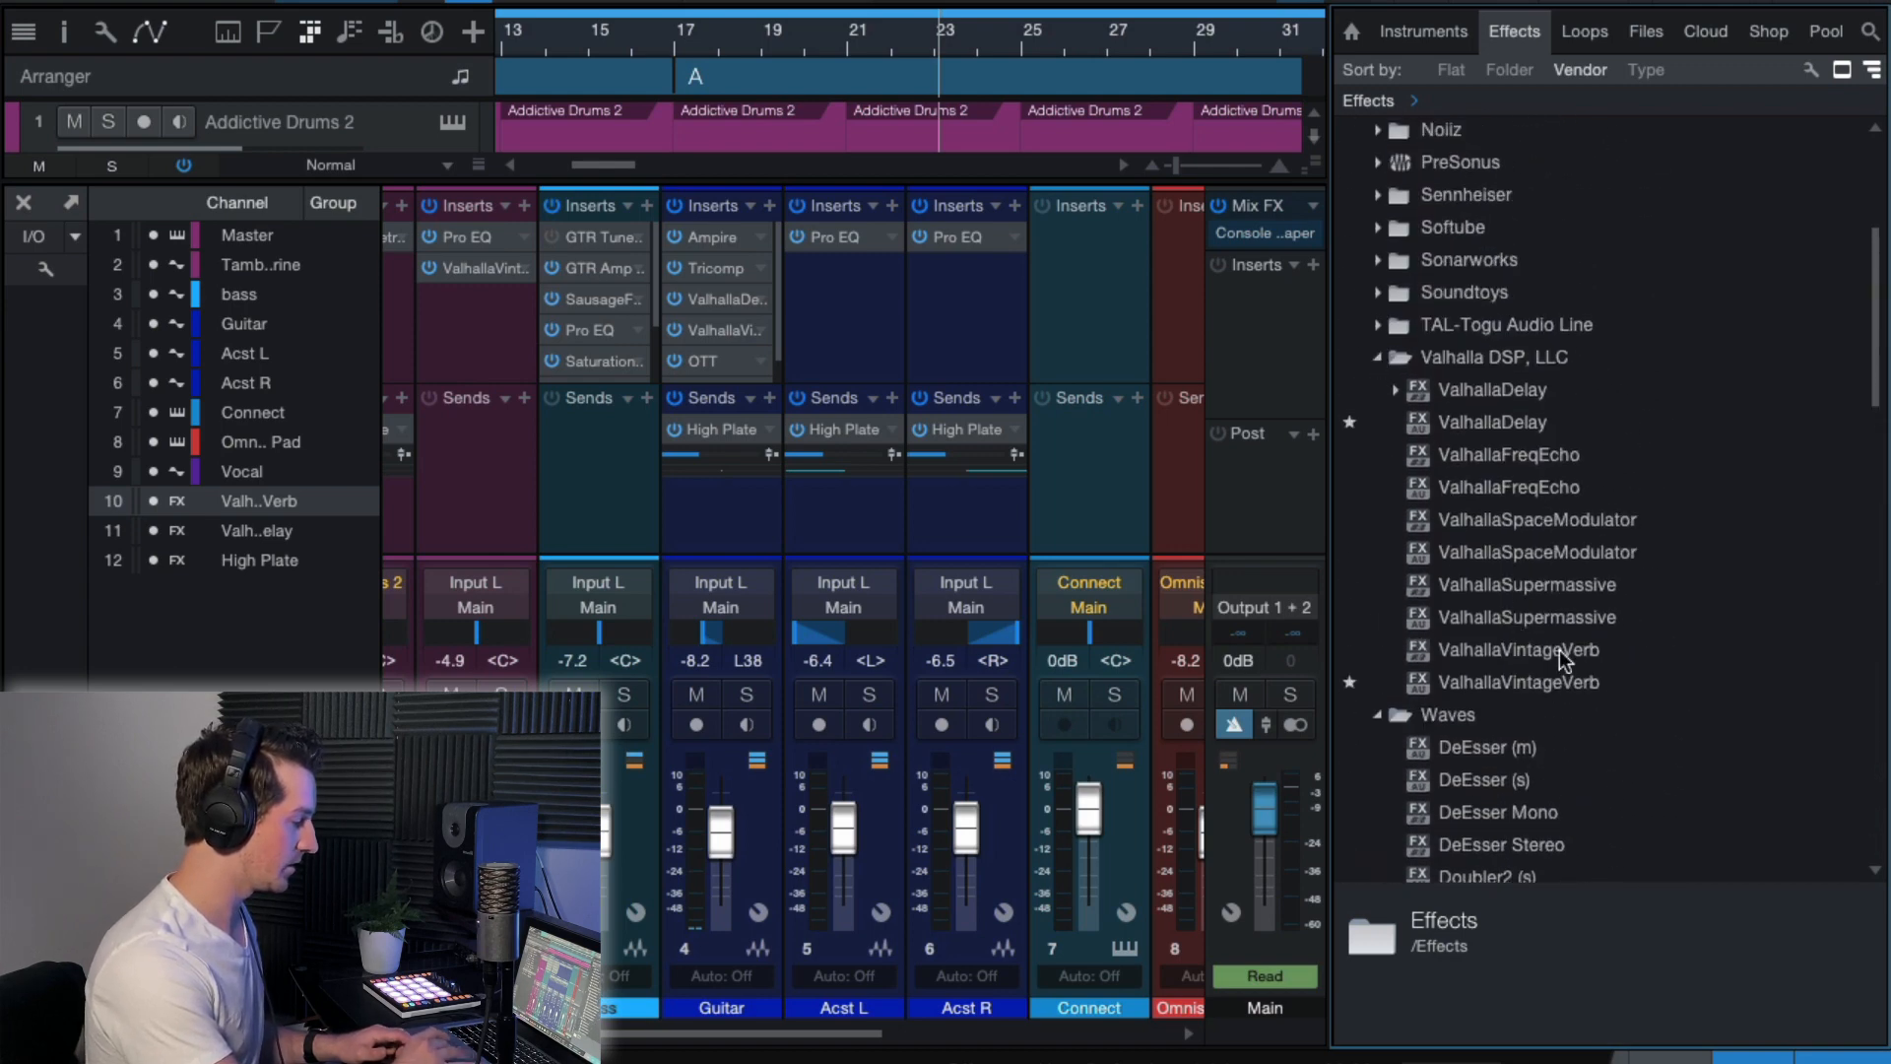
scroll(1526, 593, down, 1)
click(1492, 587)
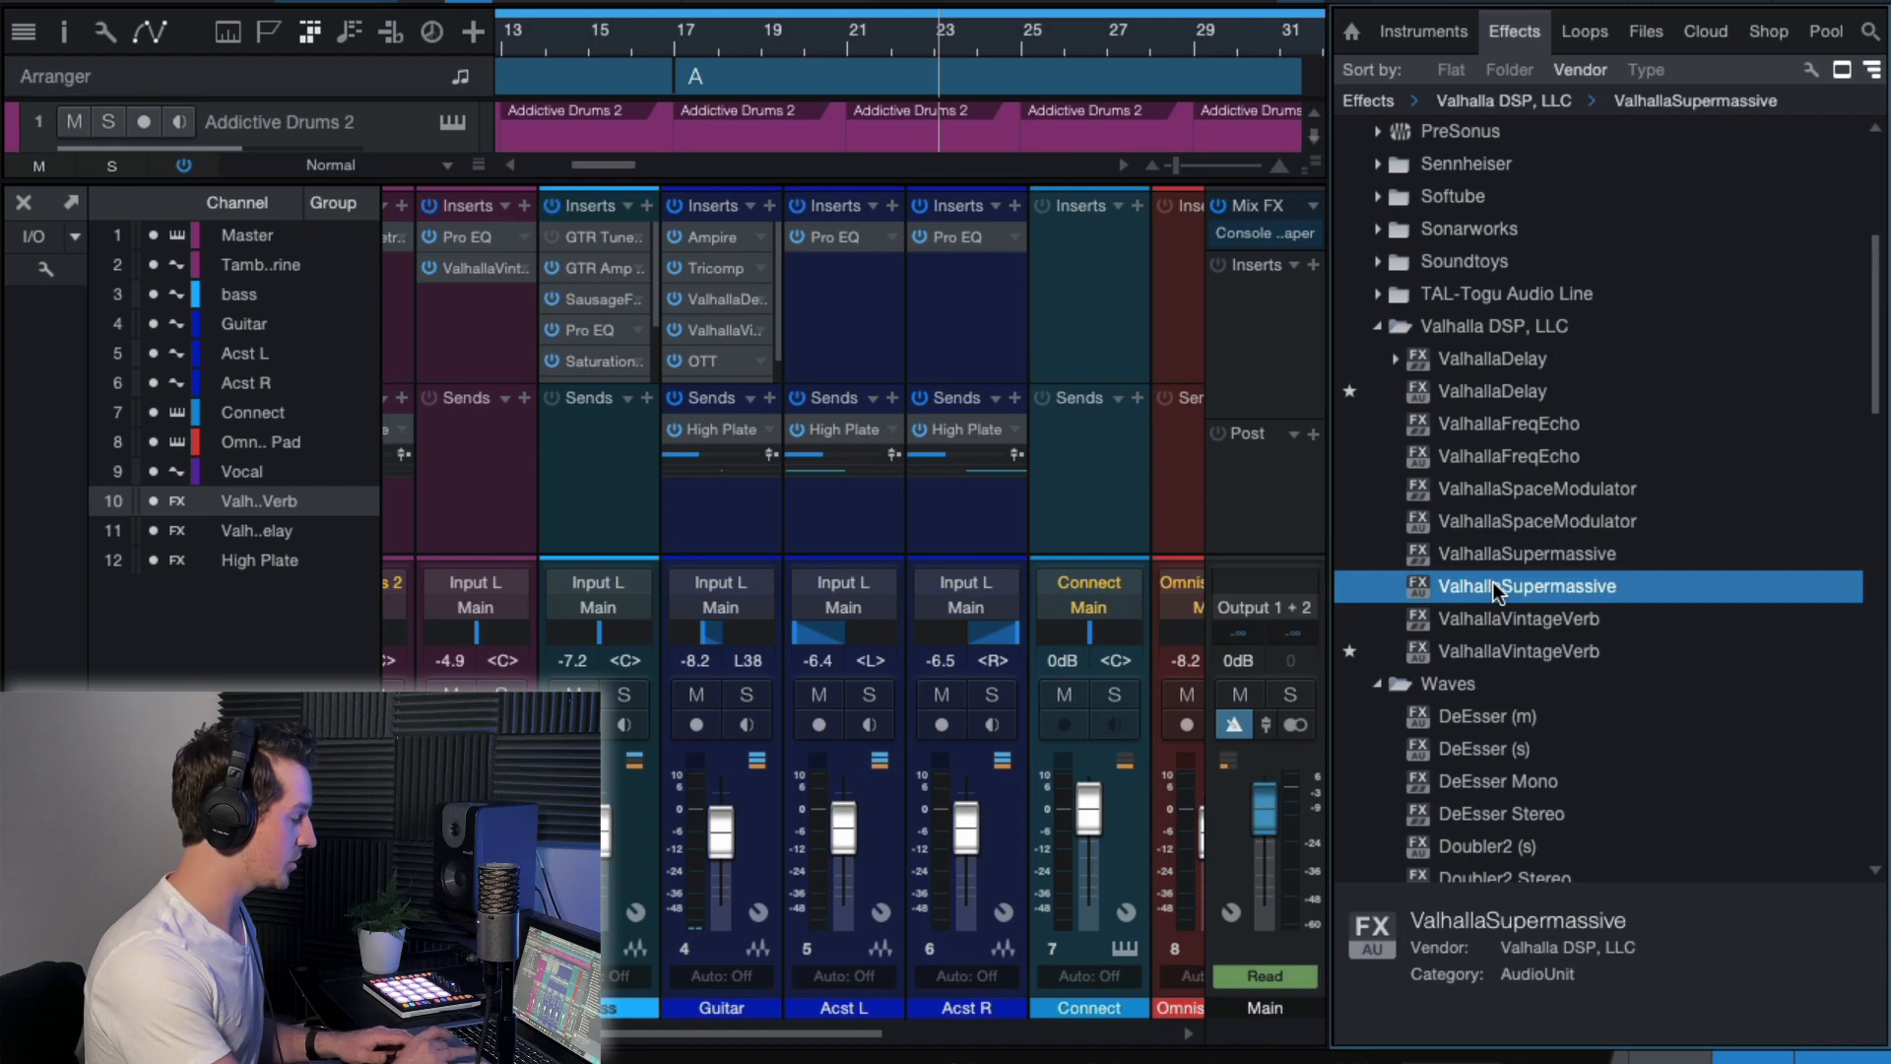
drag(1493, 587, 791, 431)
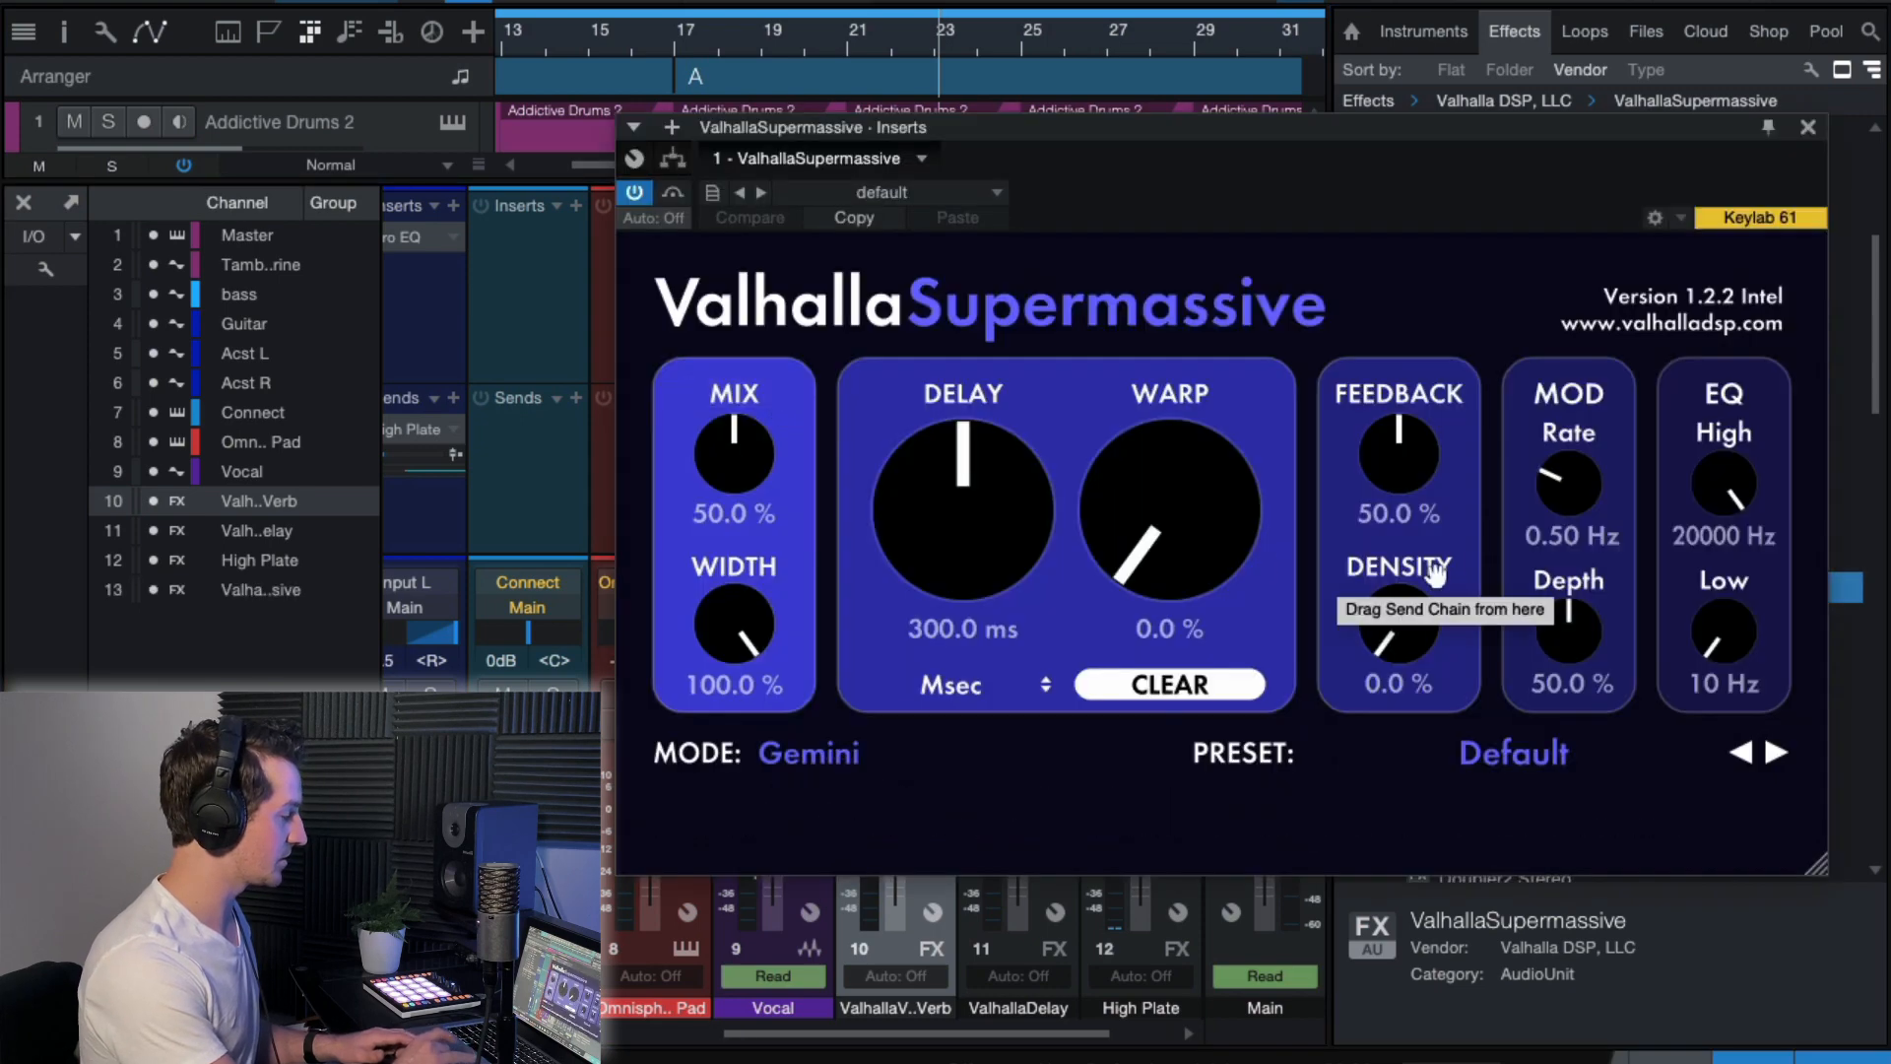
mouse_move(666, 434)
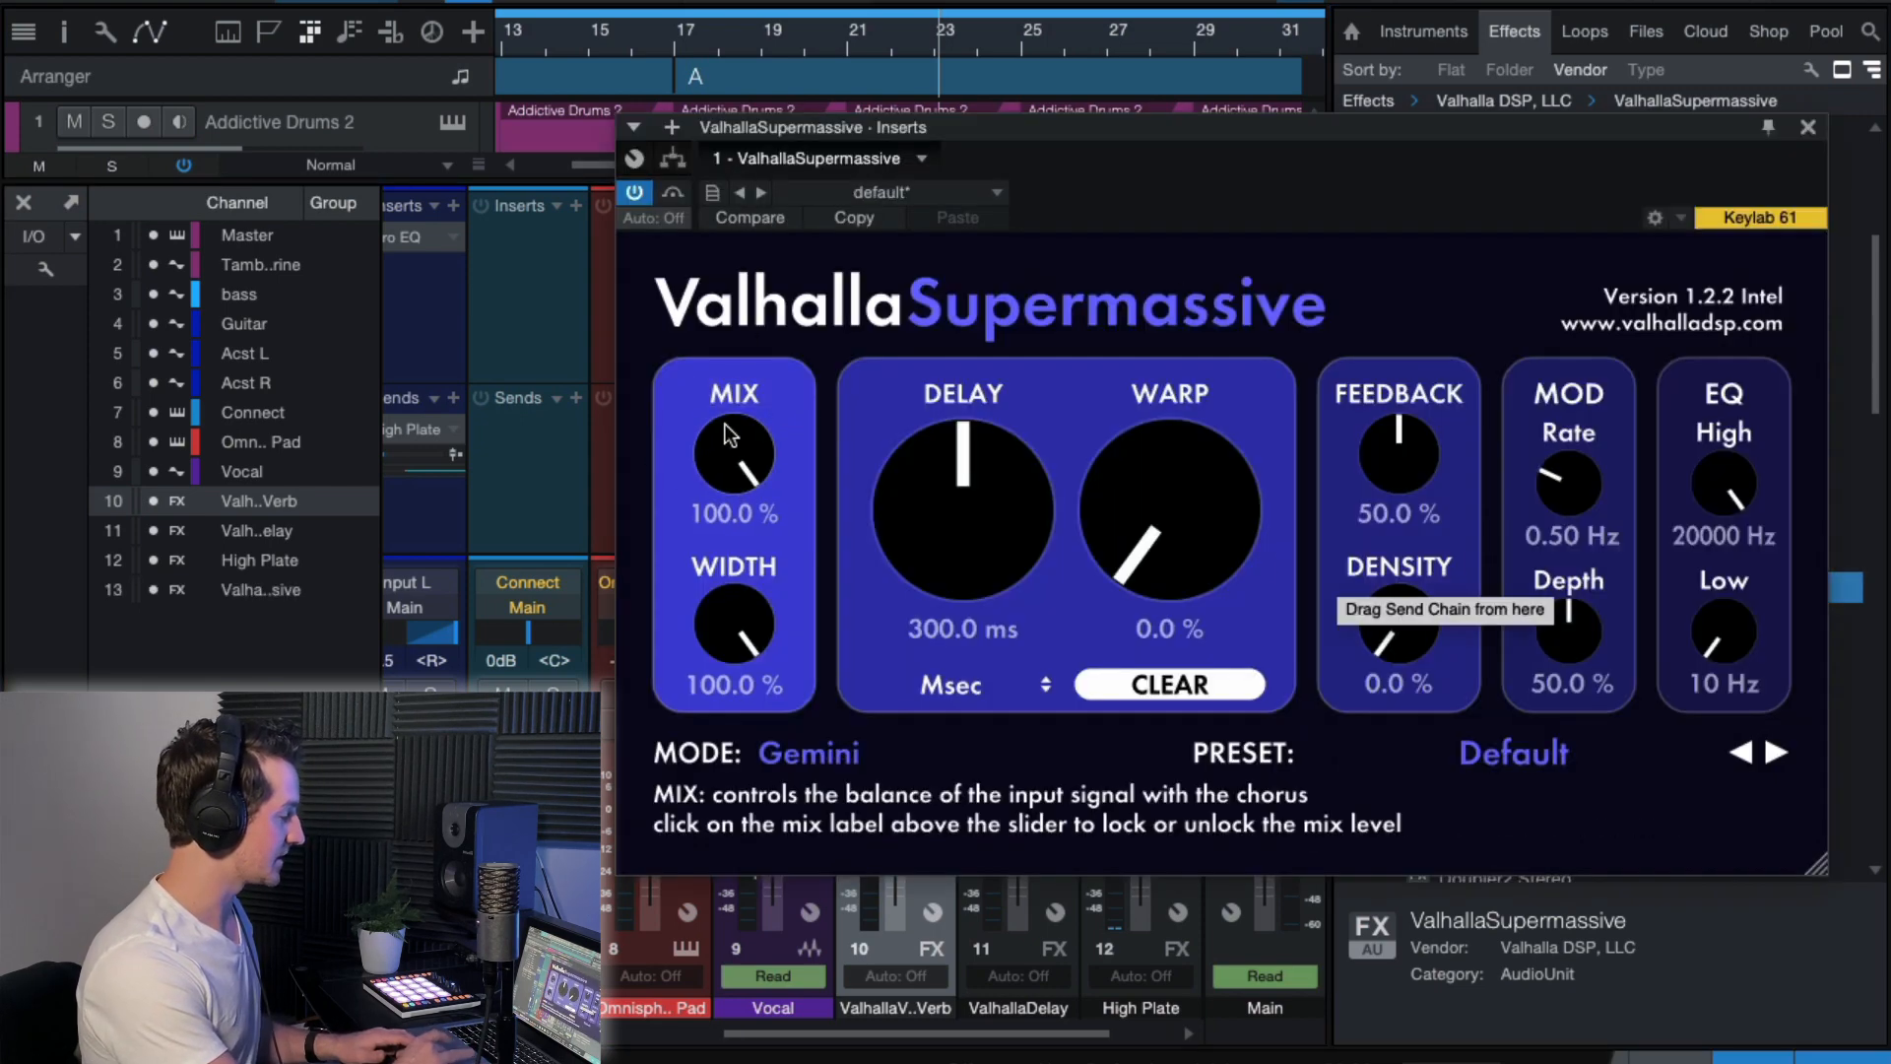
Start playback and load the Chorus Slap preset from ValhallaSupermassive's MOD presets, keeping the plug-in window fully visible.
drag(1314, 142, 1292, 111)
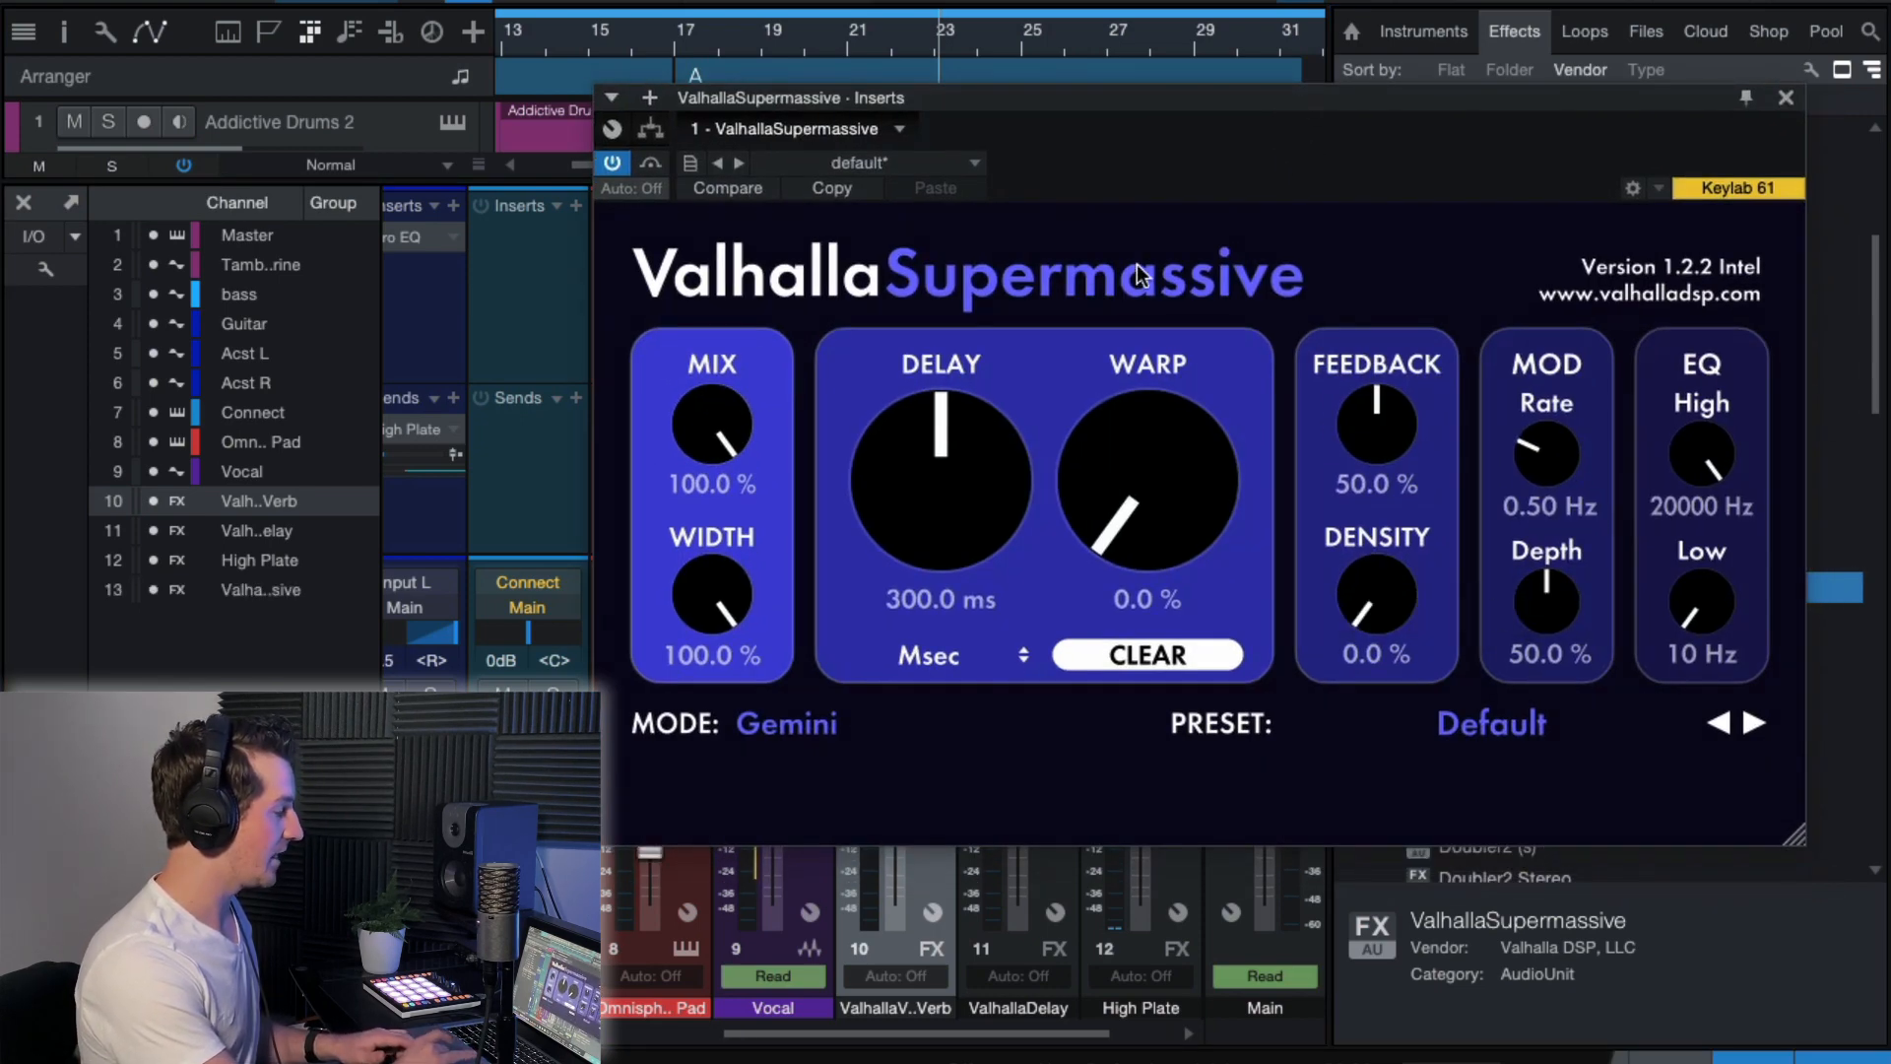
drag(1169, 165, 1164, 292)
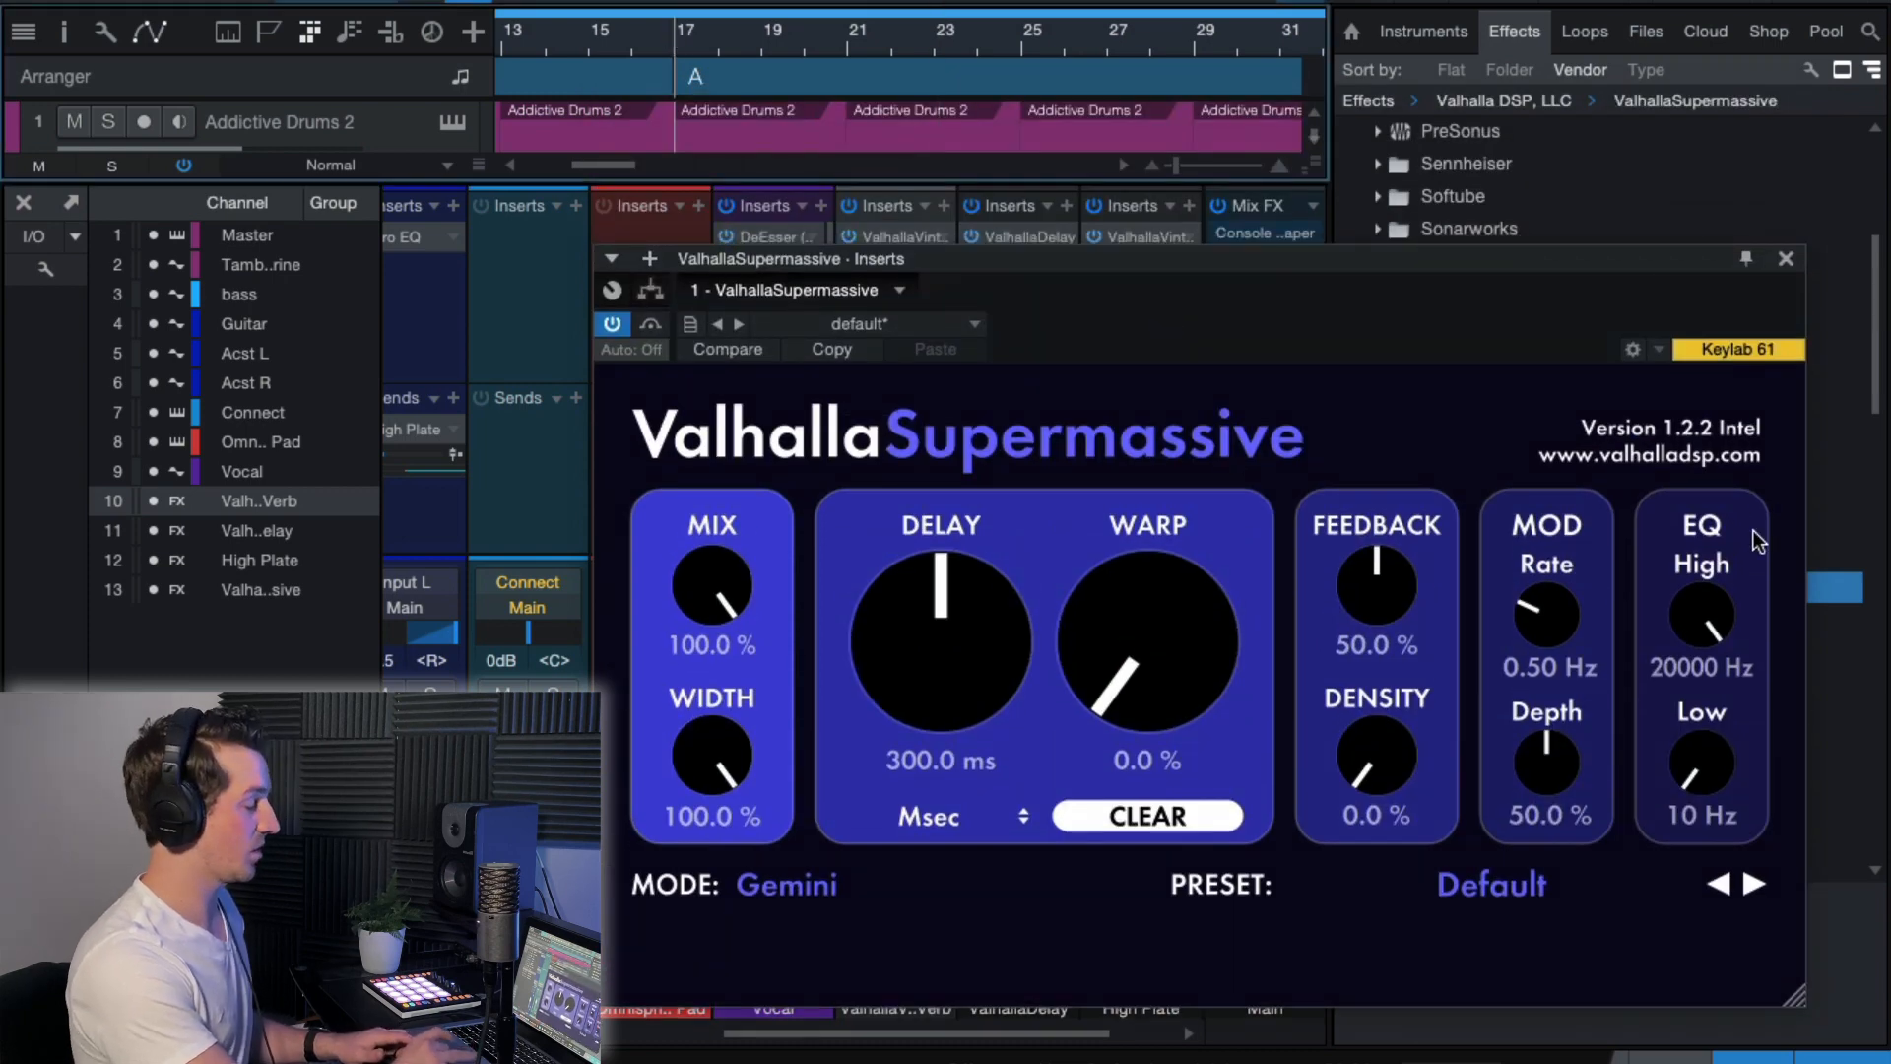
key(space)
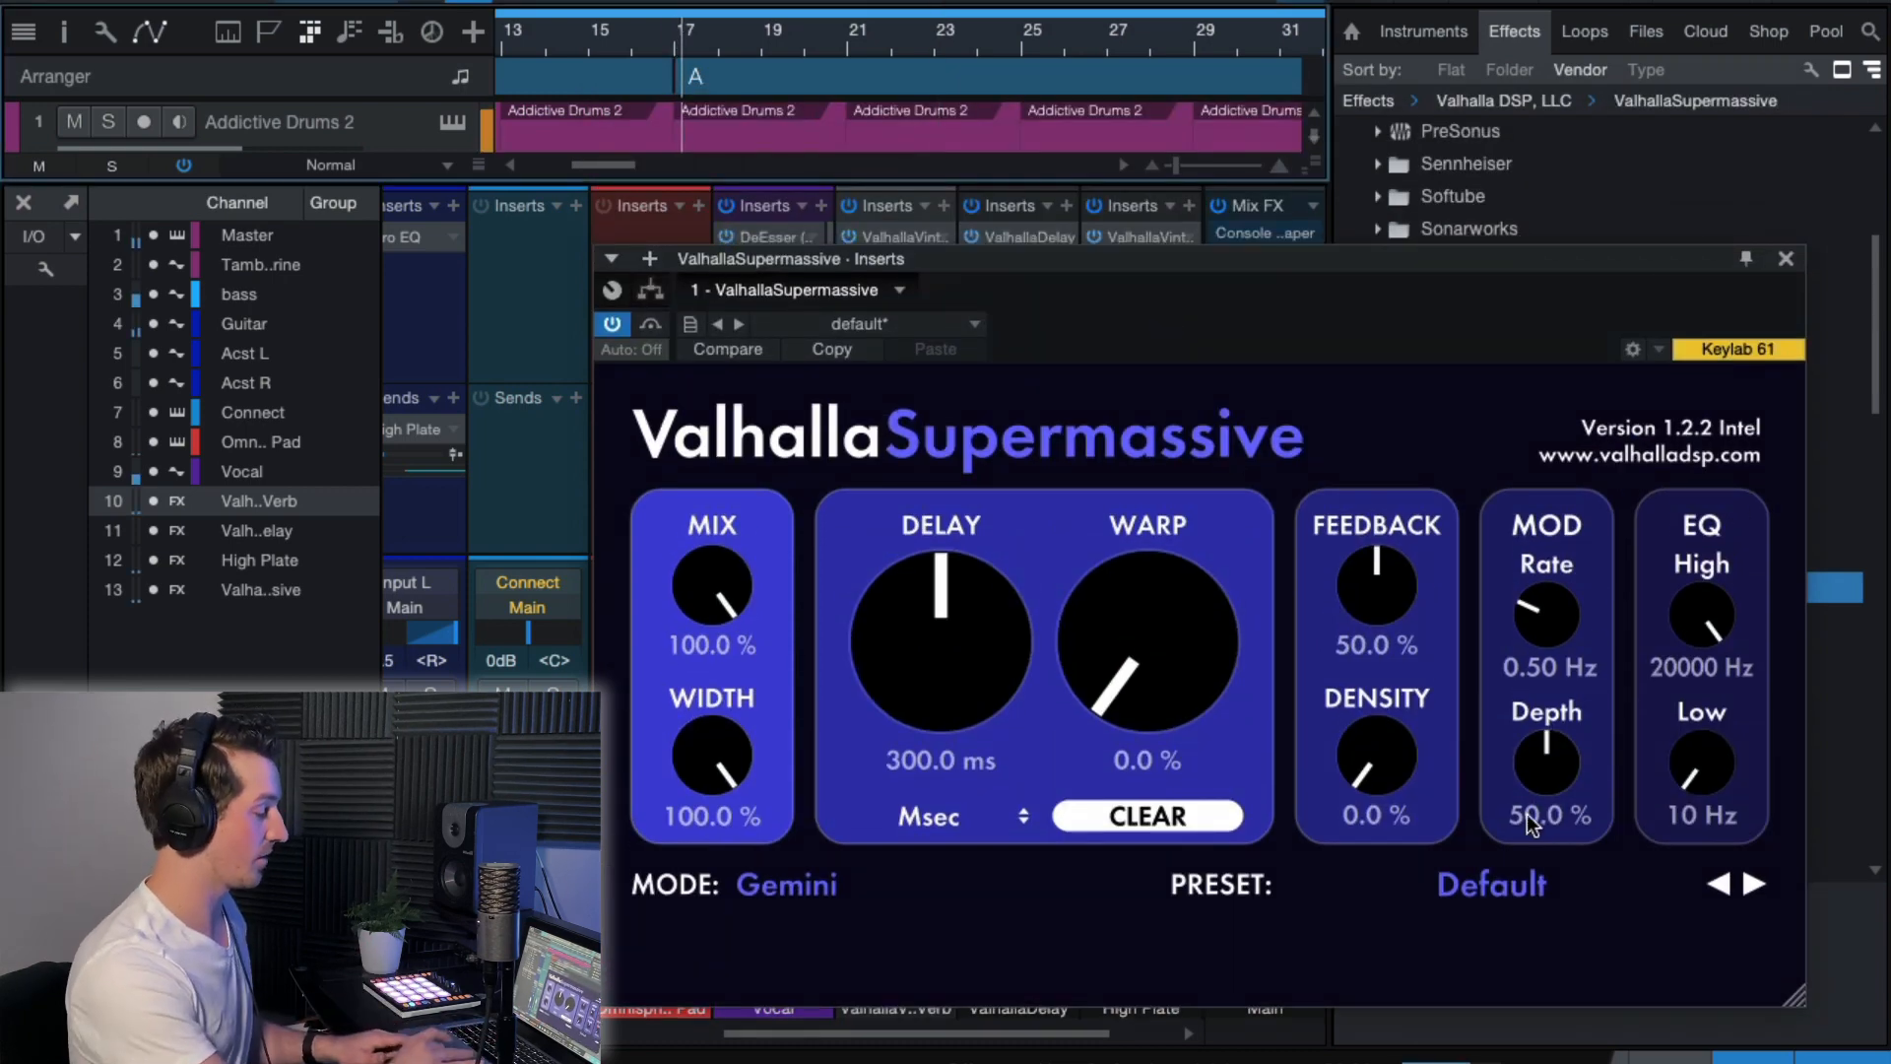
click(1476, 876)
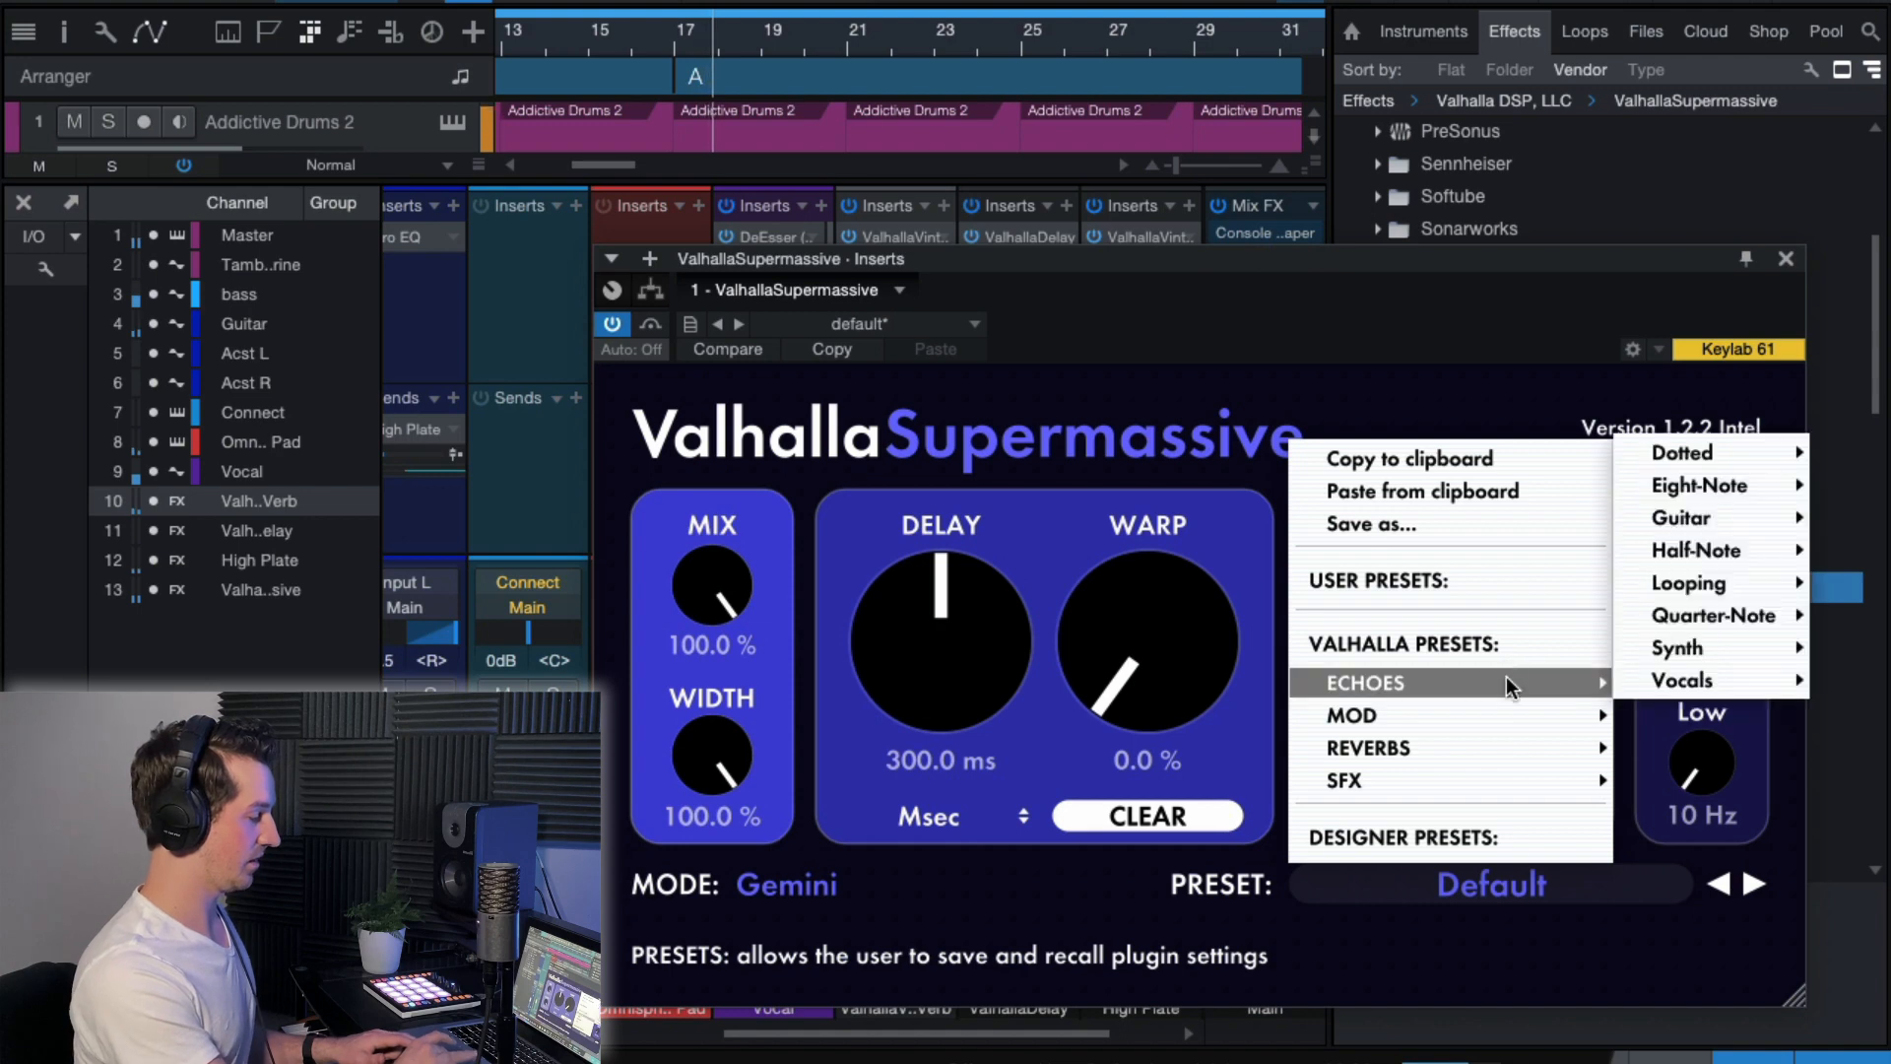
mouse_move(1516, 713)
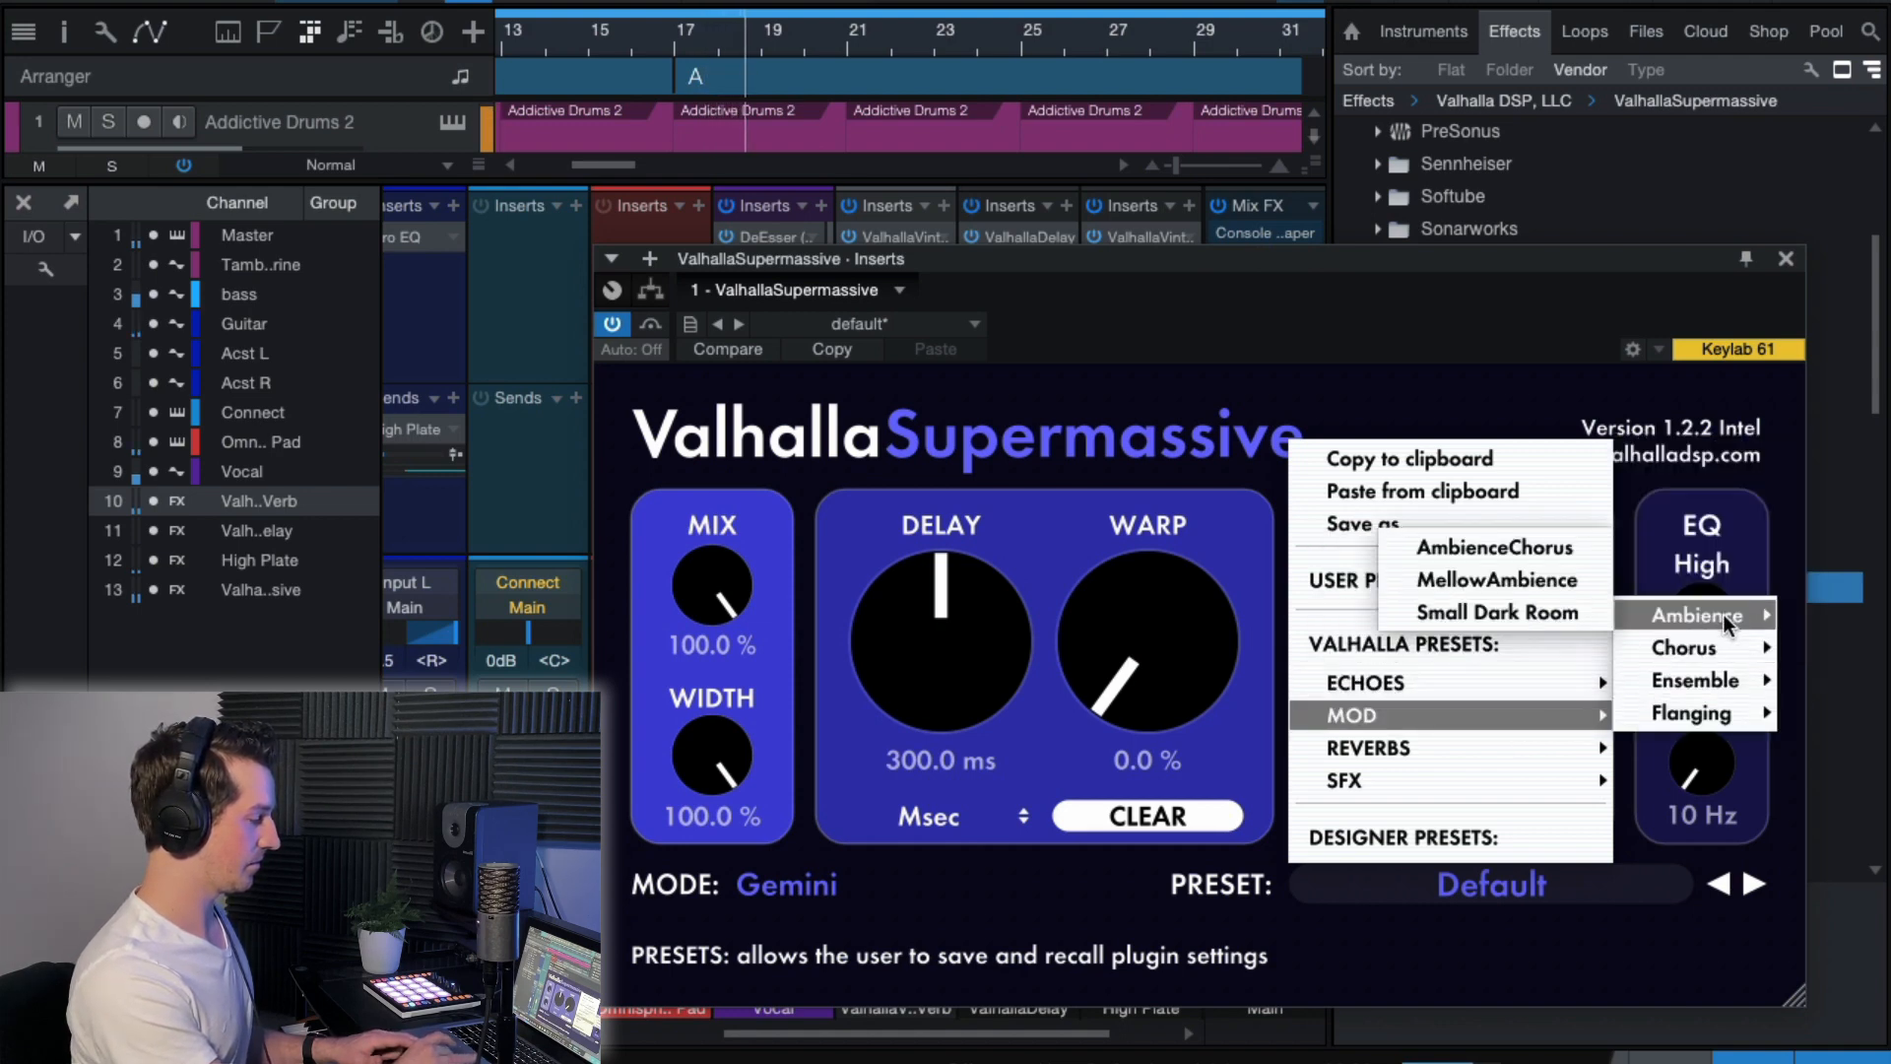
mouse_move(1722, 654)
click(1448, 548)
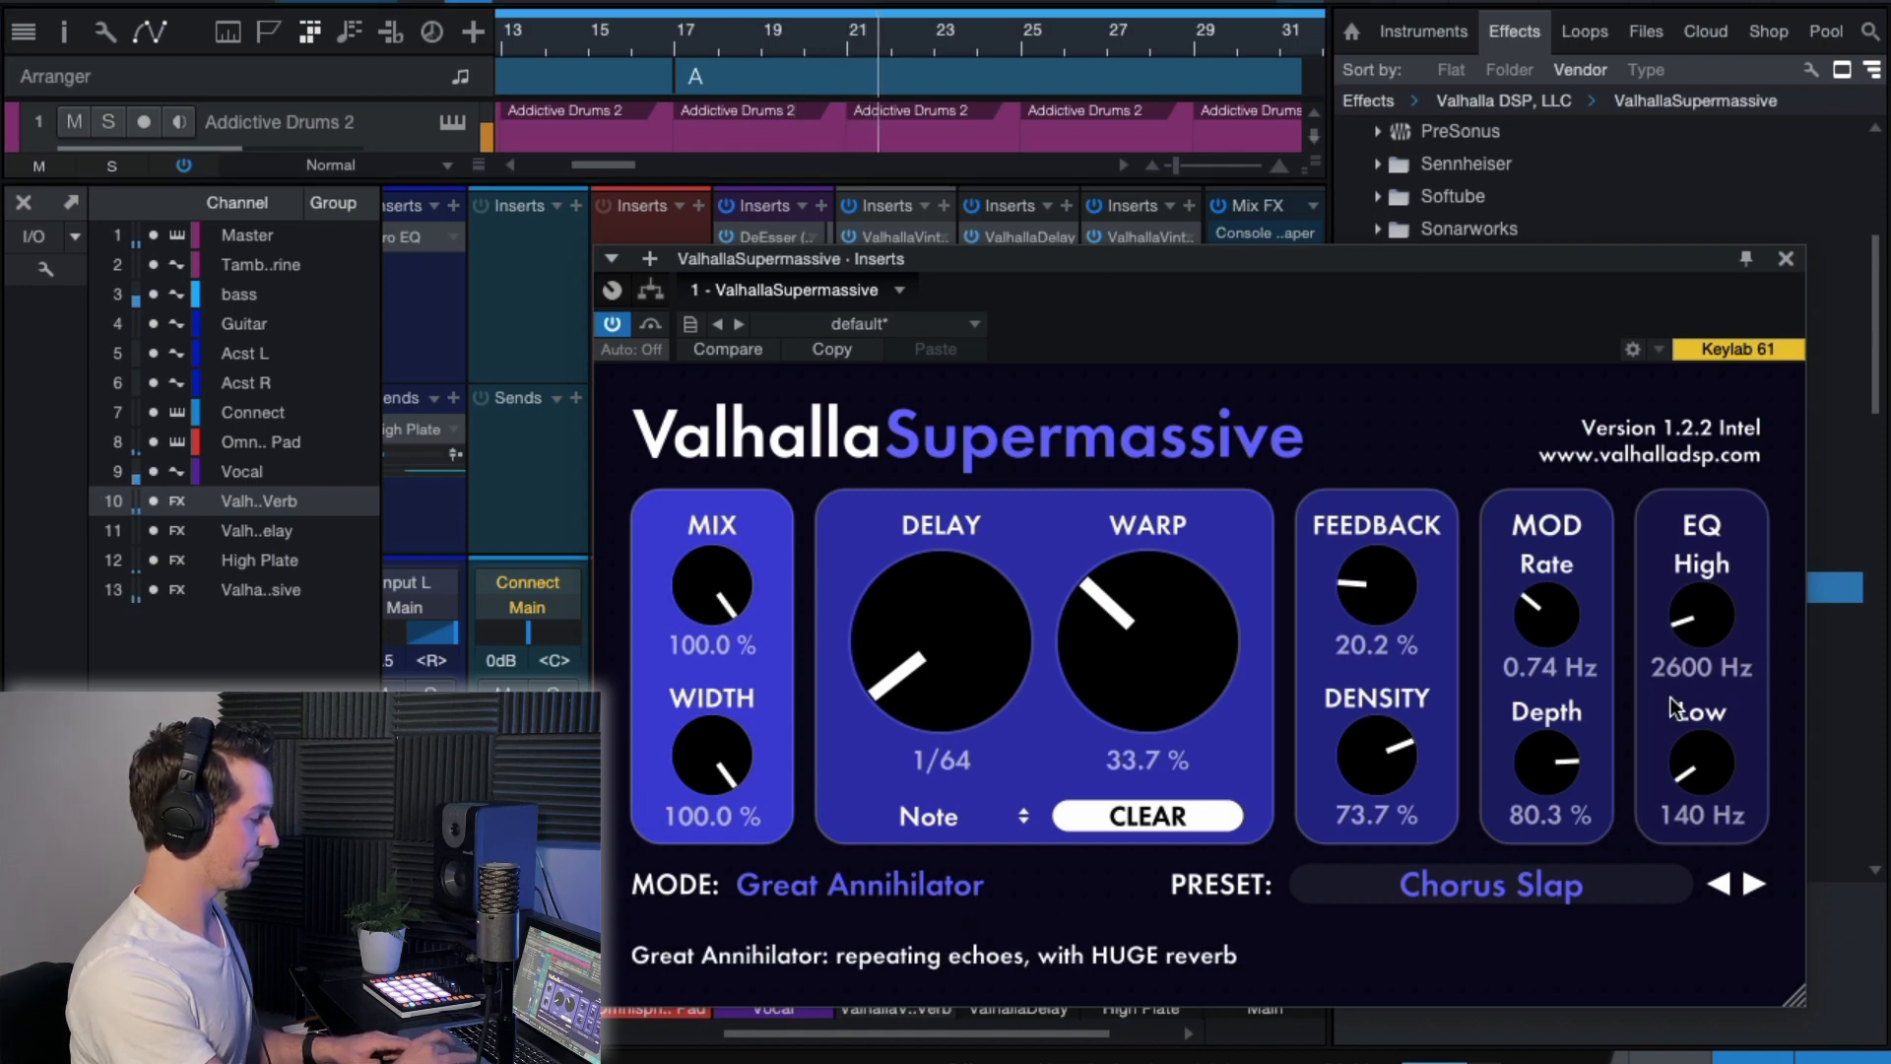
Switch ValhallaSupermassive to the EightVoiceChorus preset, close the plug-in, and raise its FX channel's level to +2.3 dB.
click(1754, 883)
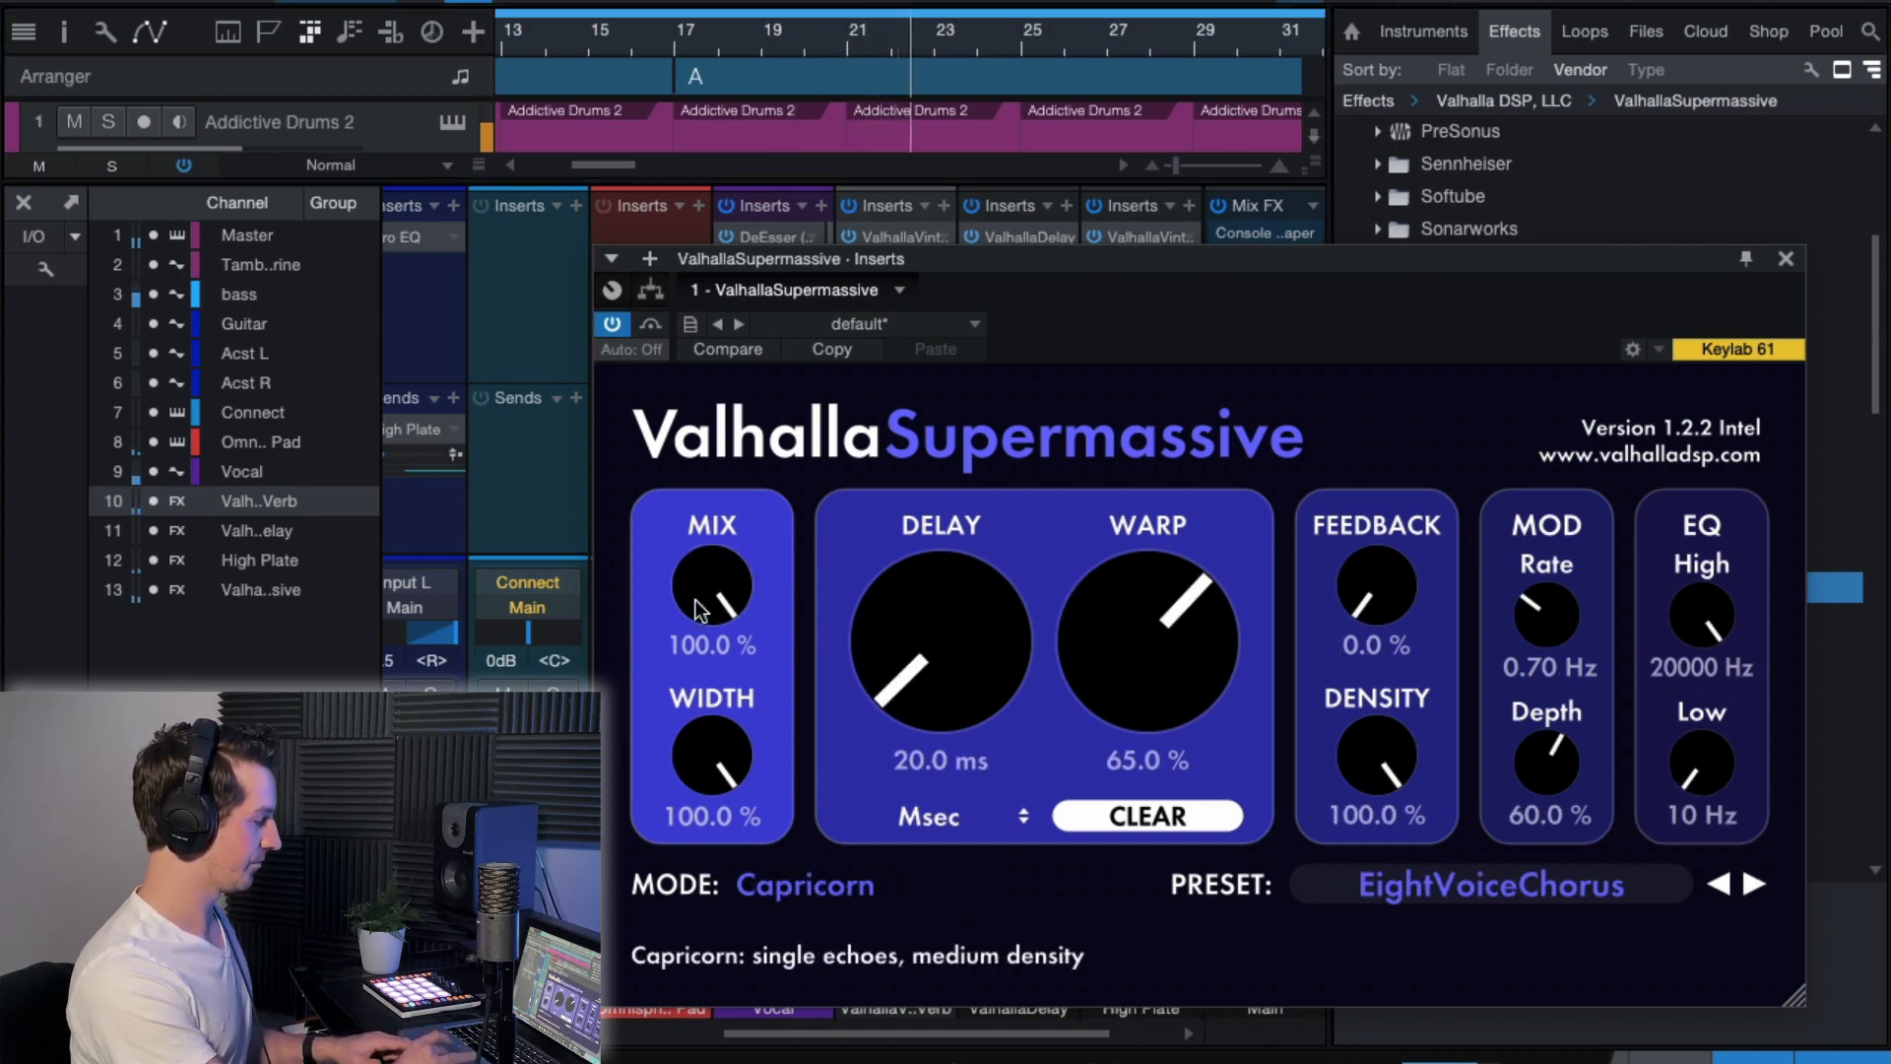
click(1785, 258)
scroll(1067, 439, right, 2)
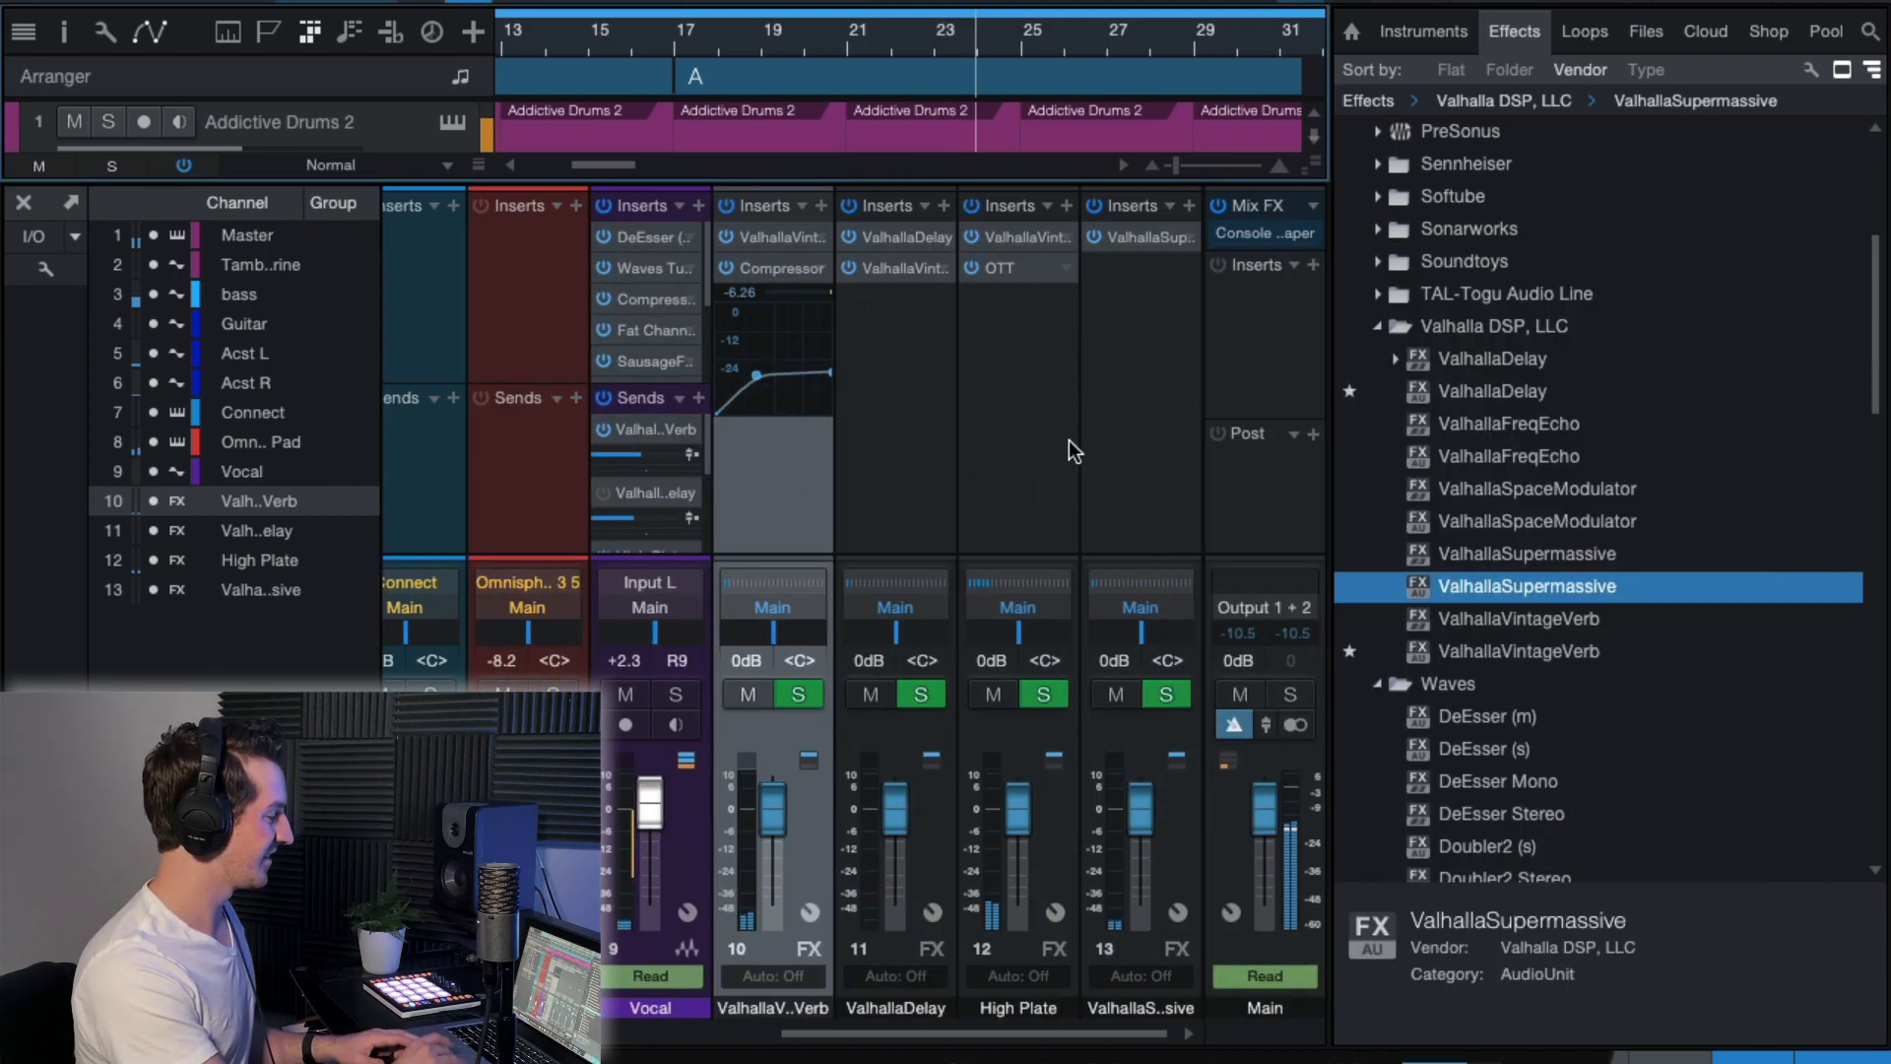
click(1139, 386)
drag(1140, 810, 1139, 801)
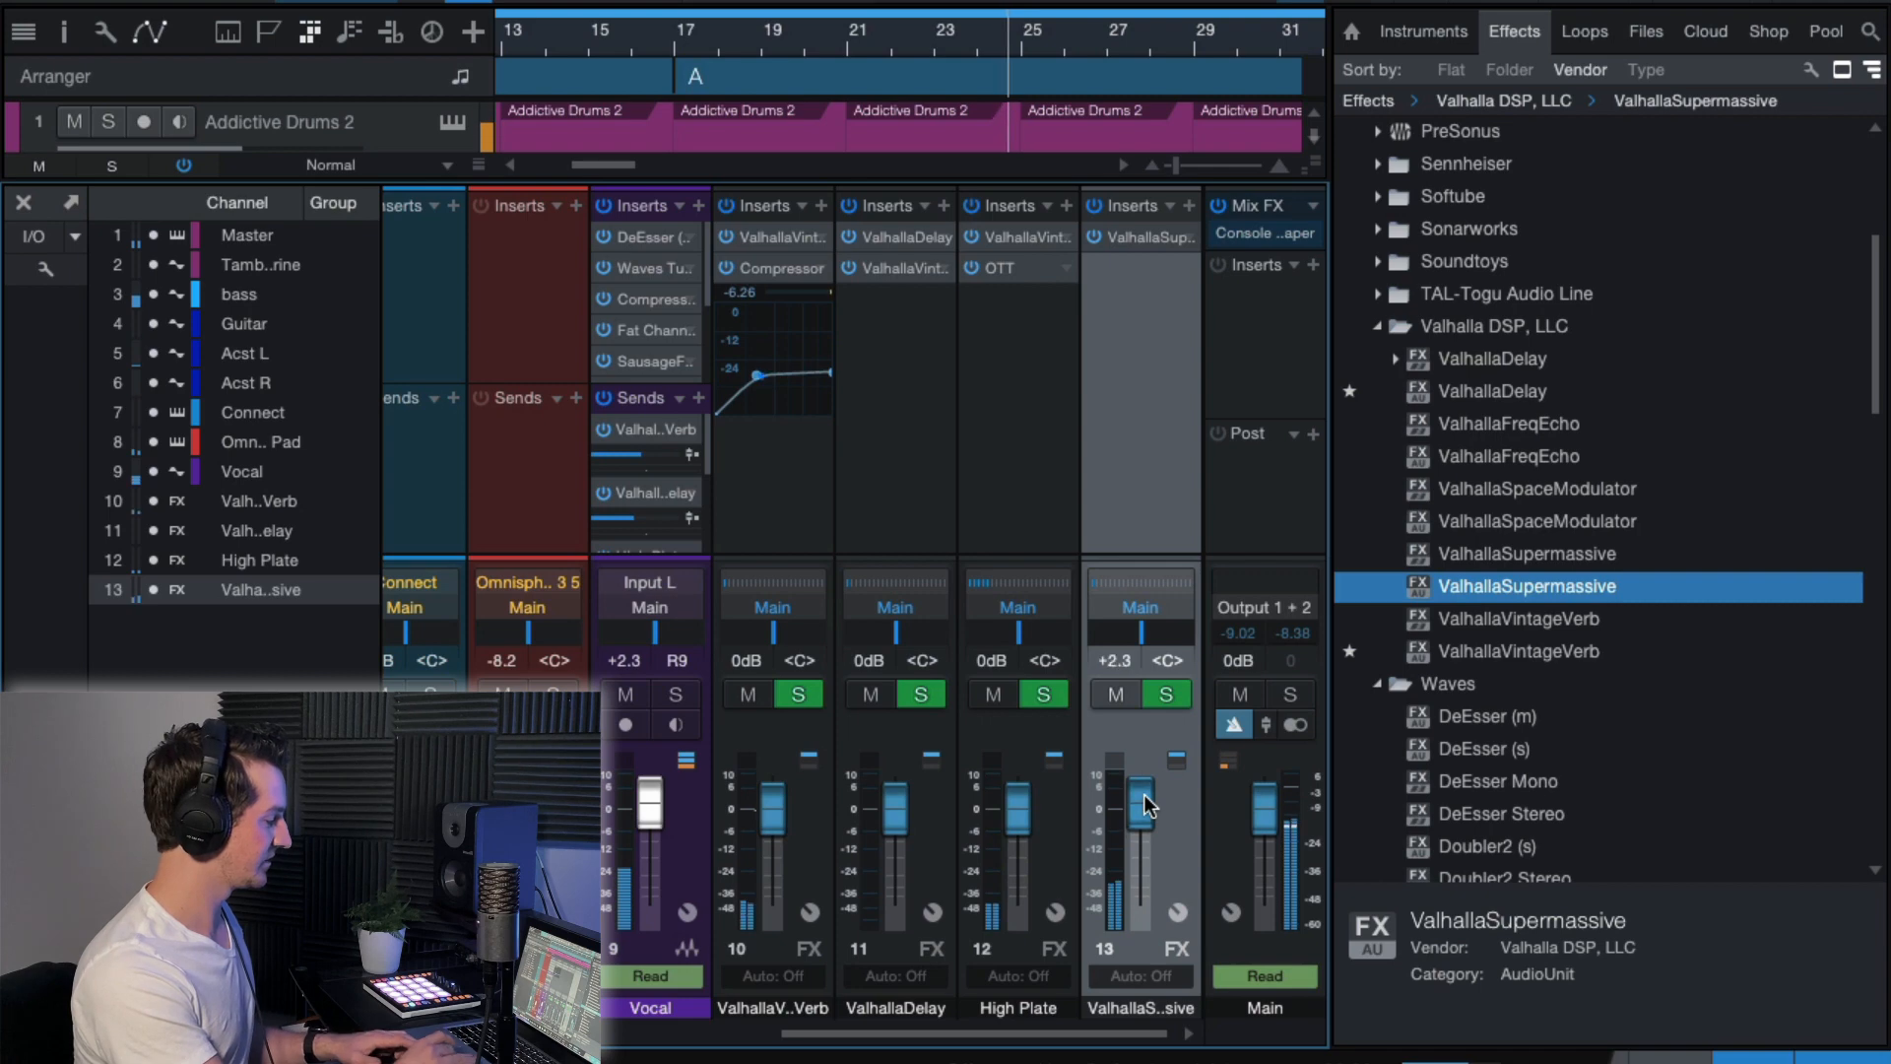
Audition Dotted8thChorusEcho and DottedEighthOrbits in ValhallaSupermassive, keep the latter, and lower its FX channel's level to -9.0 dB.
click(1145, 240)
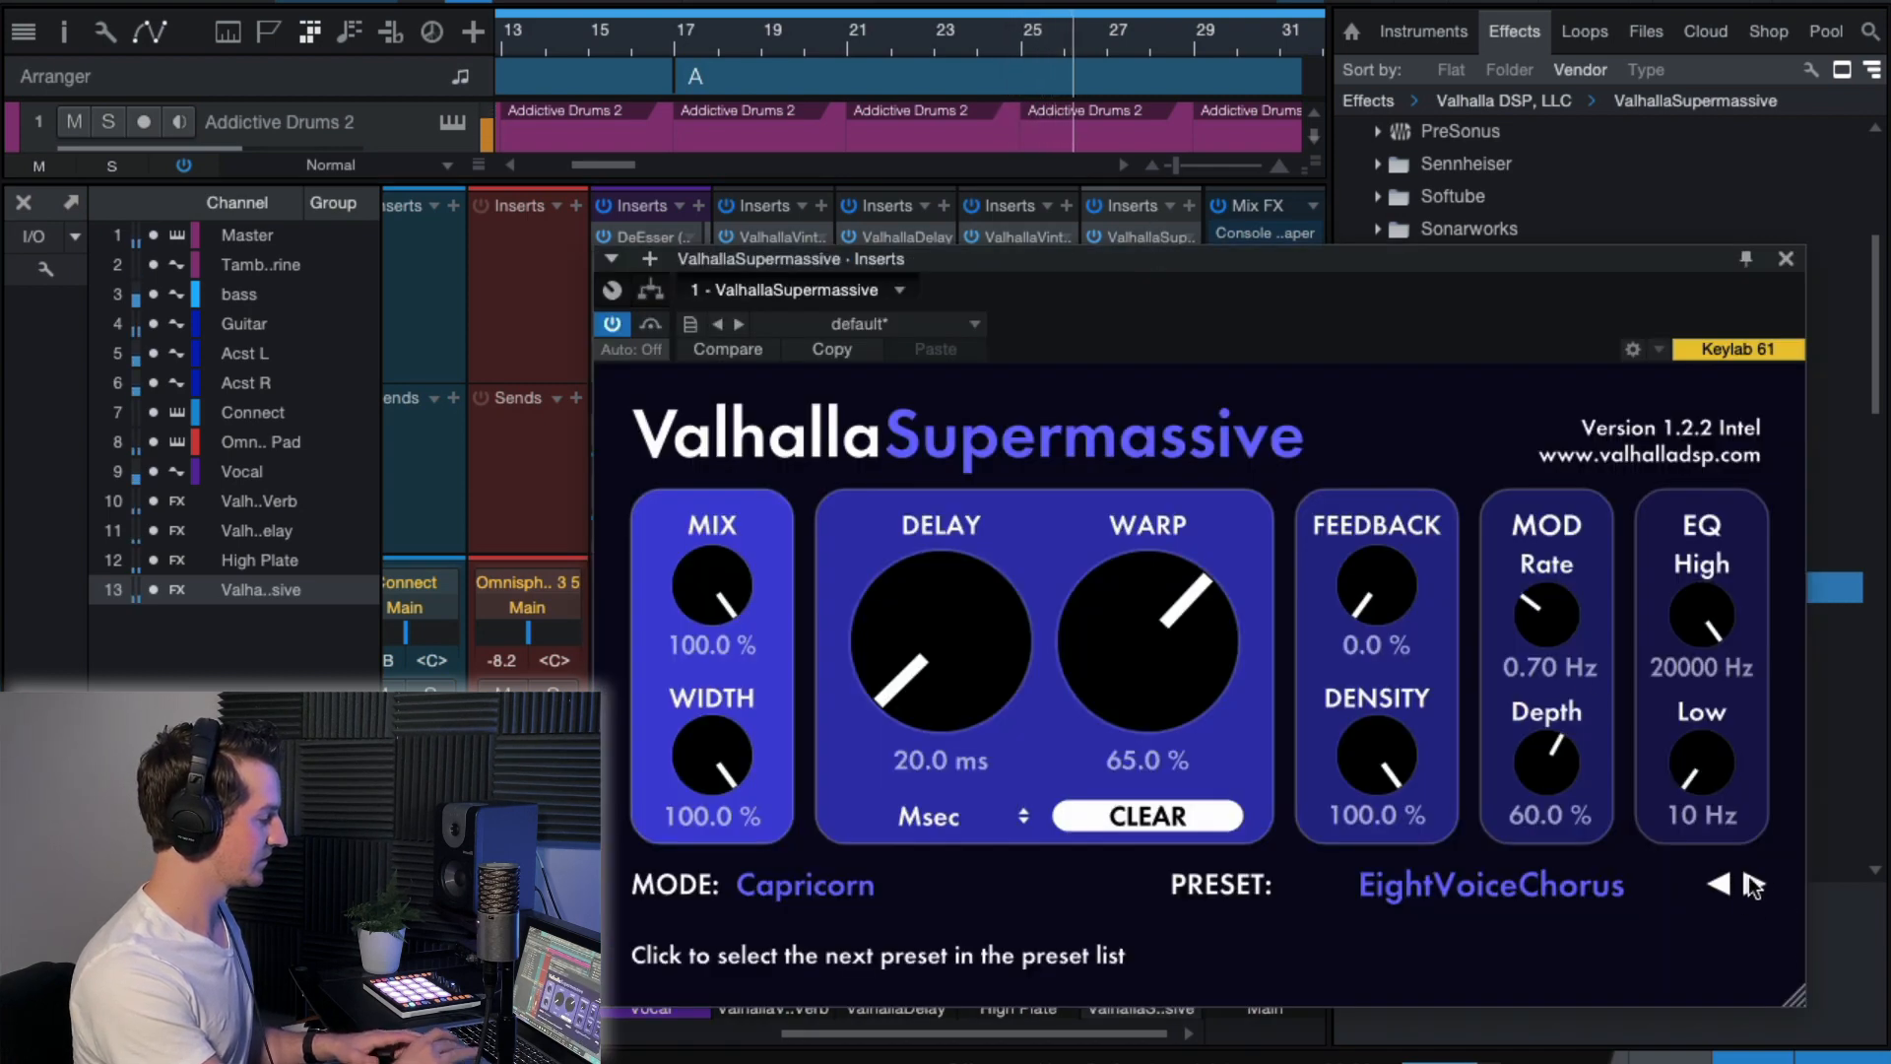
click(1750, 881)
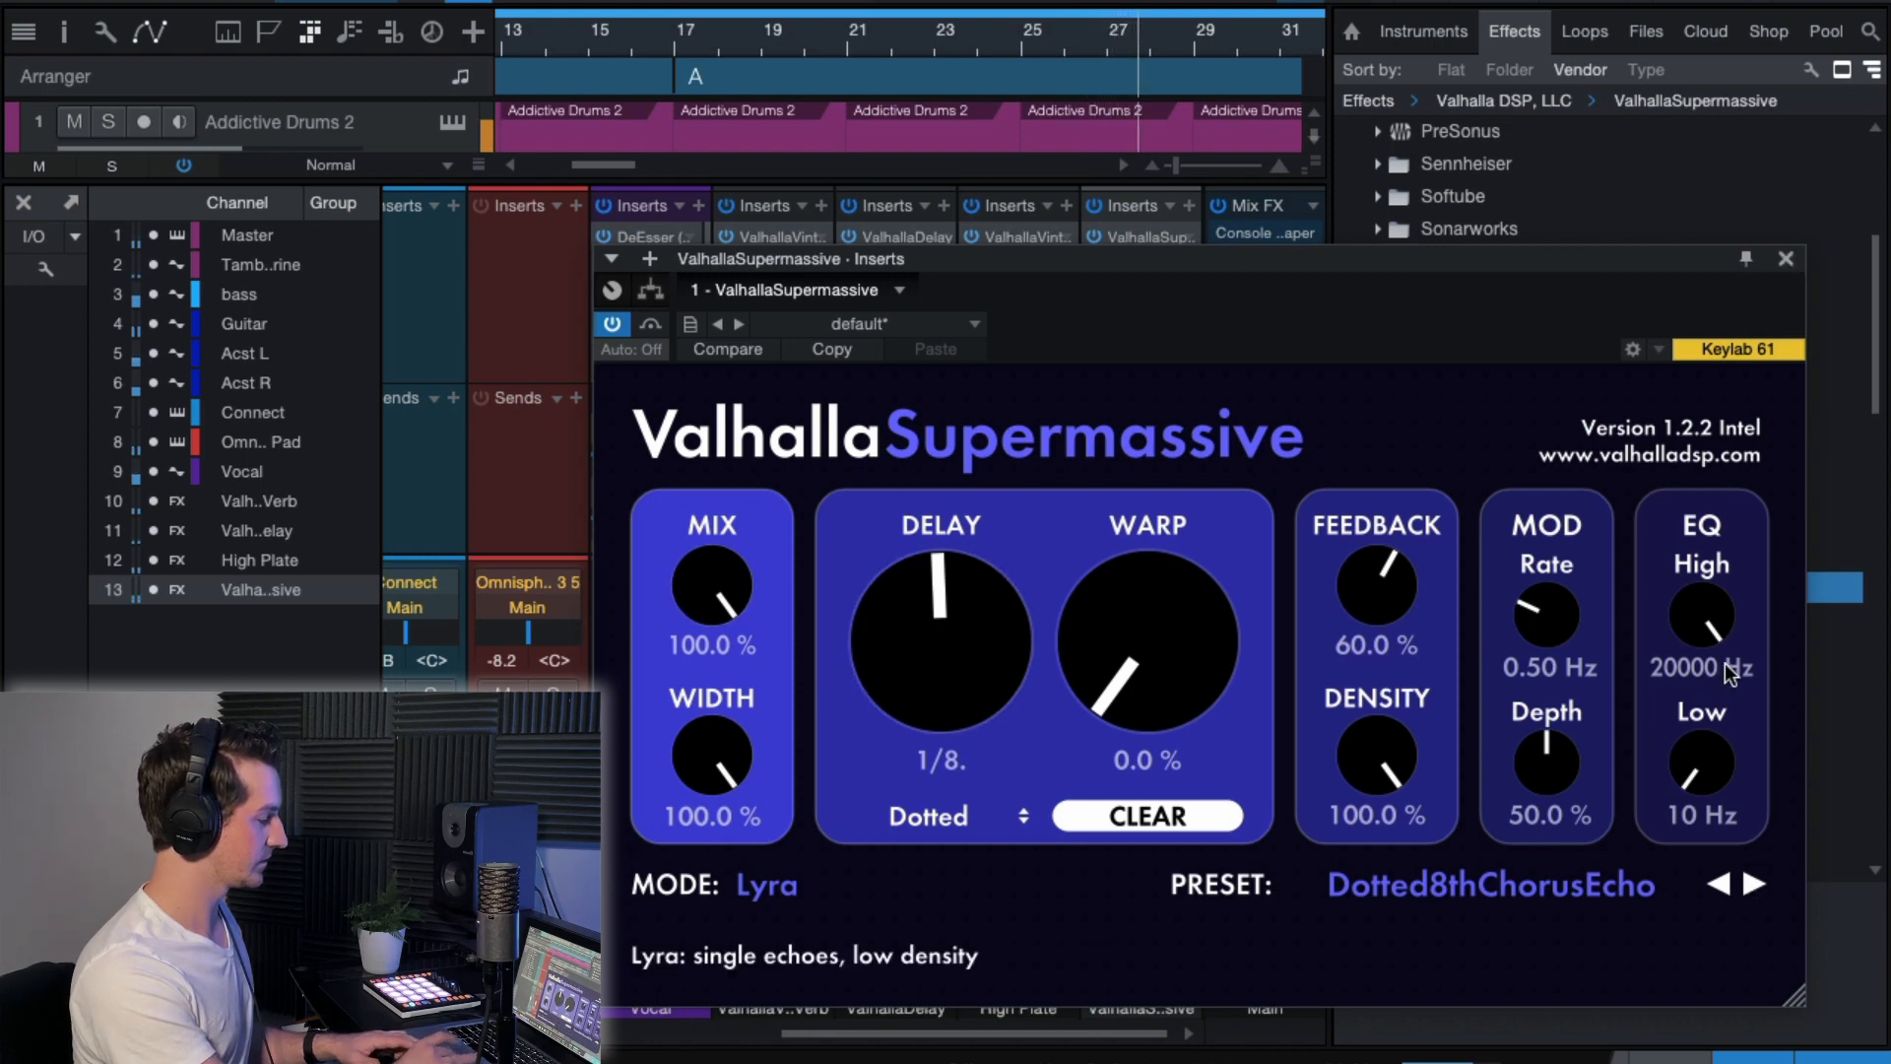
click(1749, 886)
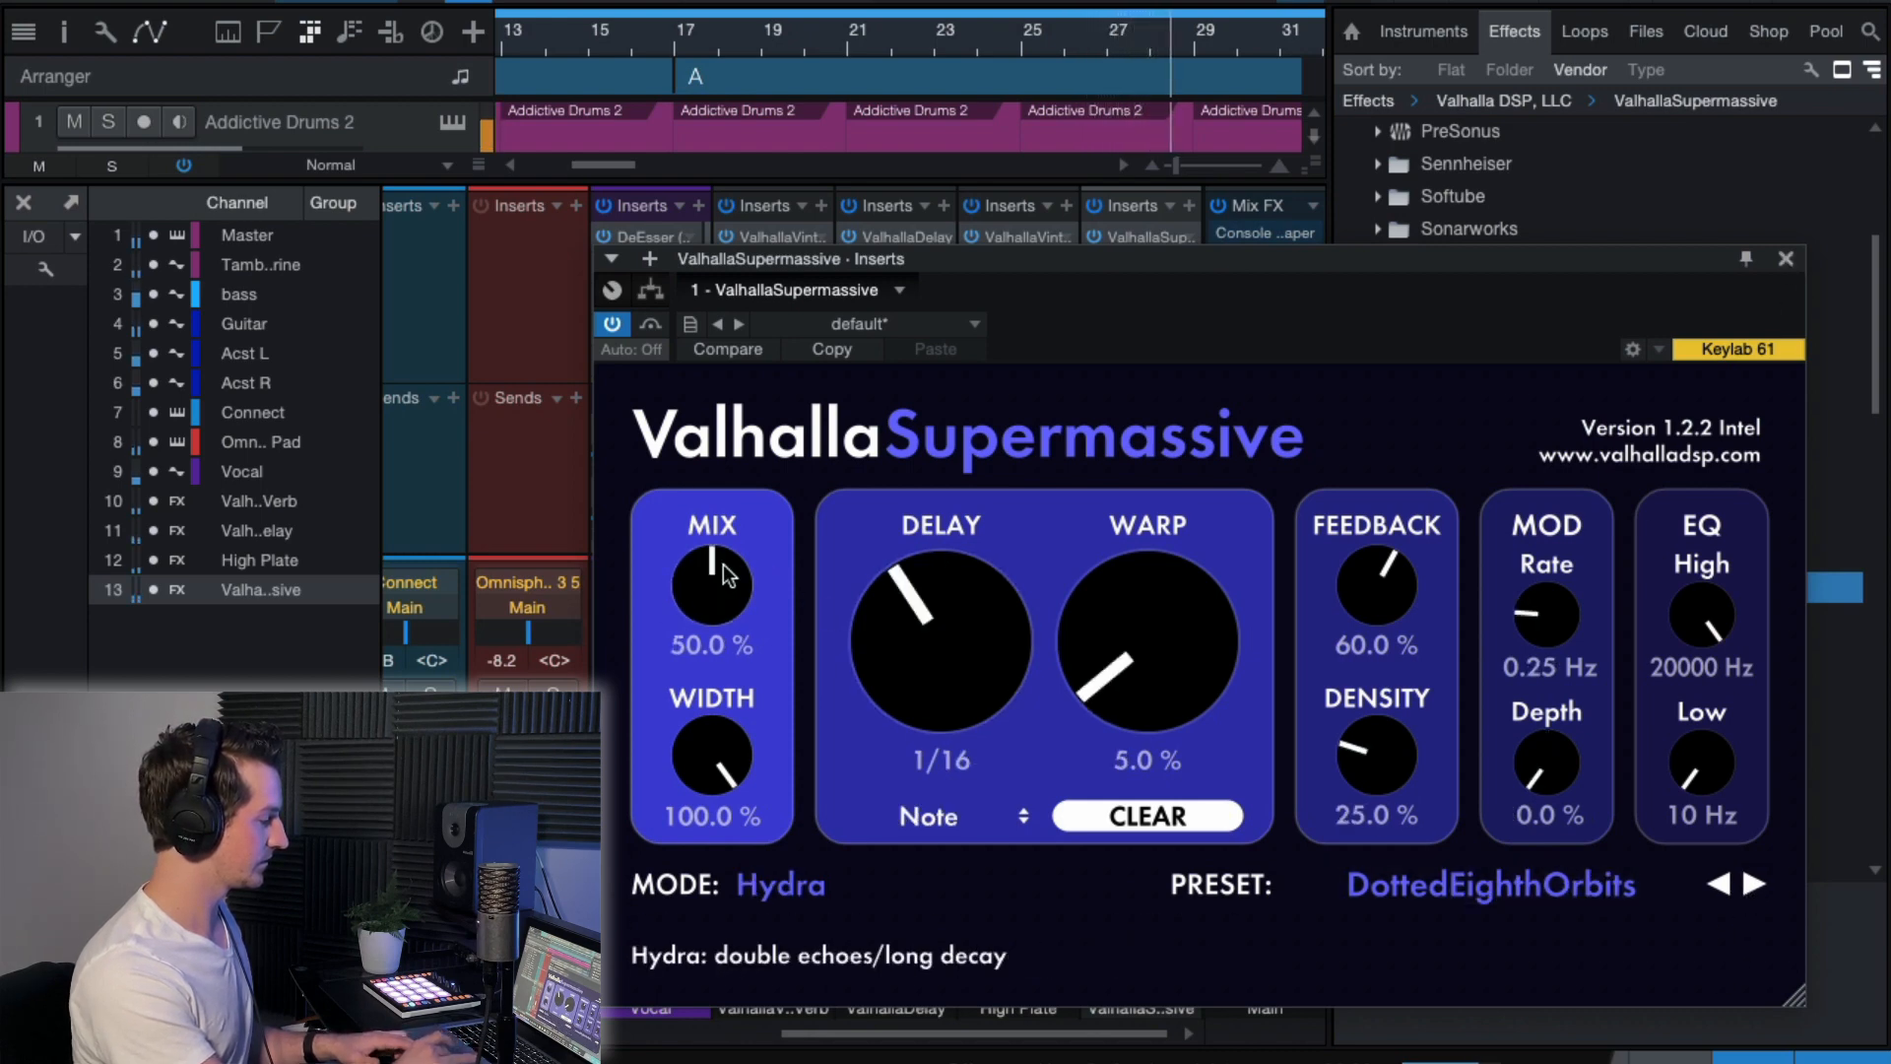
click(1788, 260)
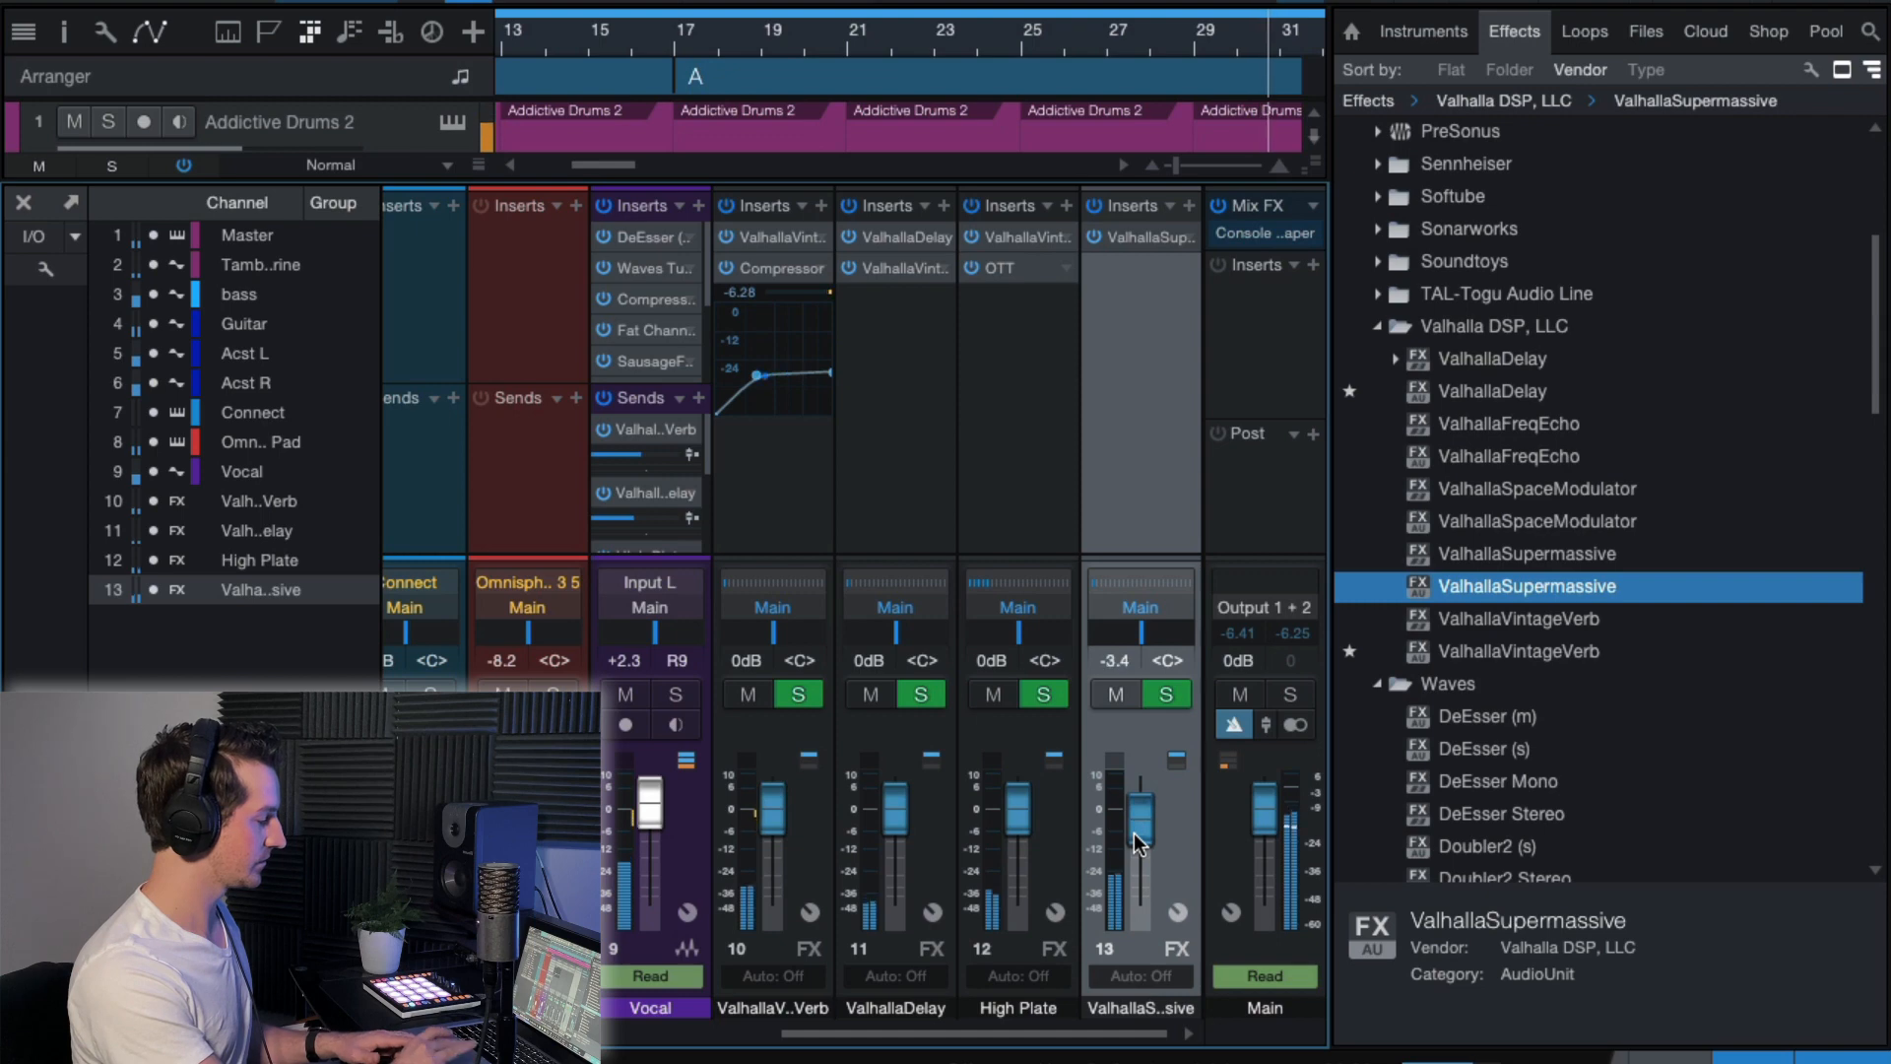
drag(1133, 831, 1132, 849)
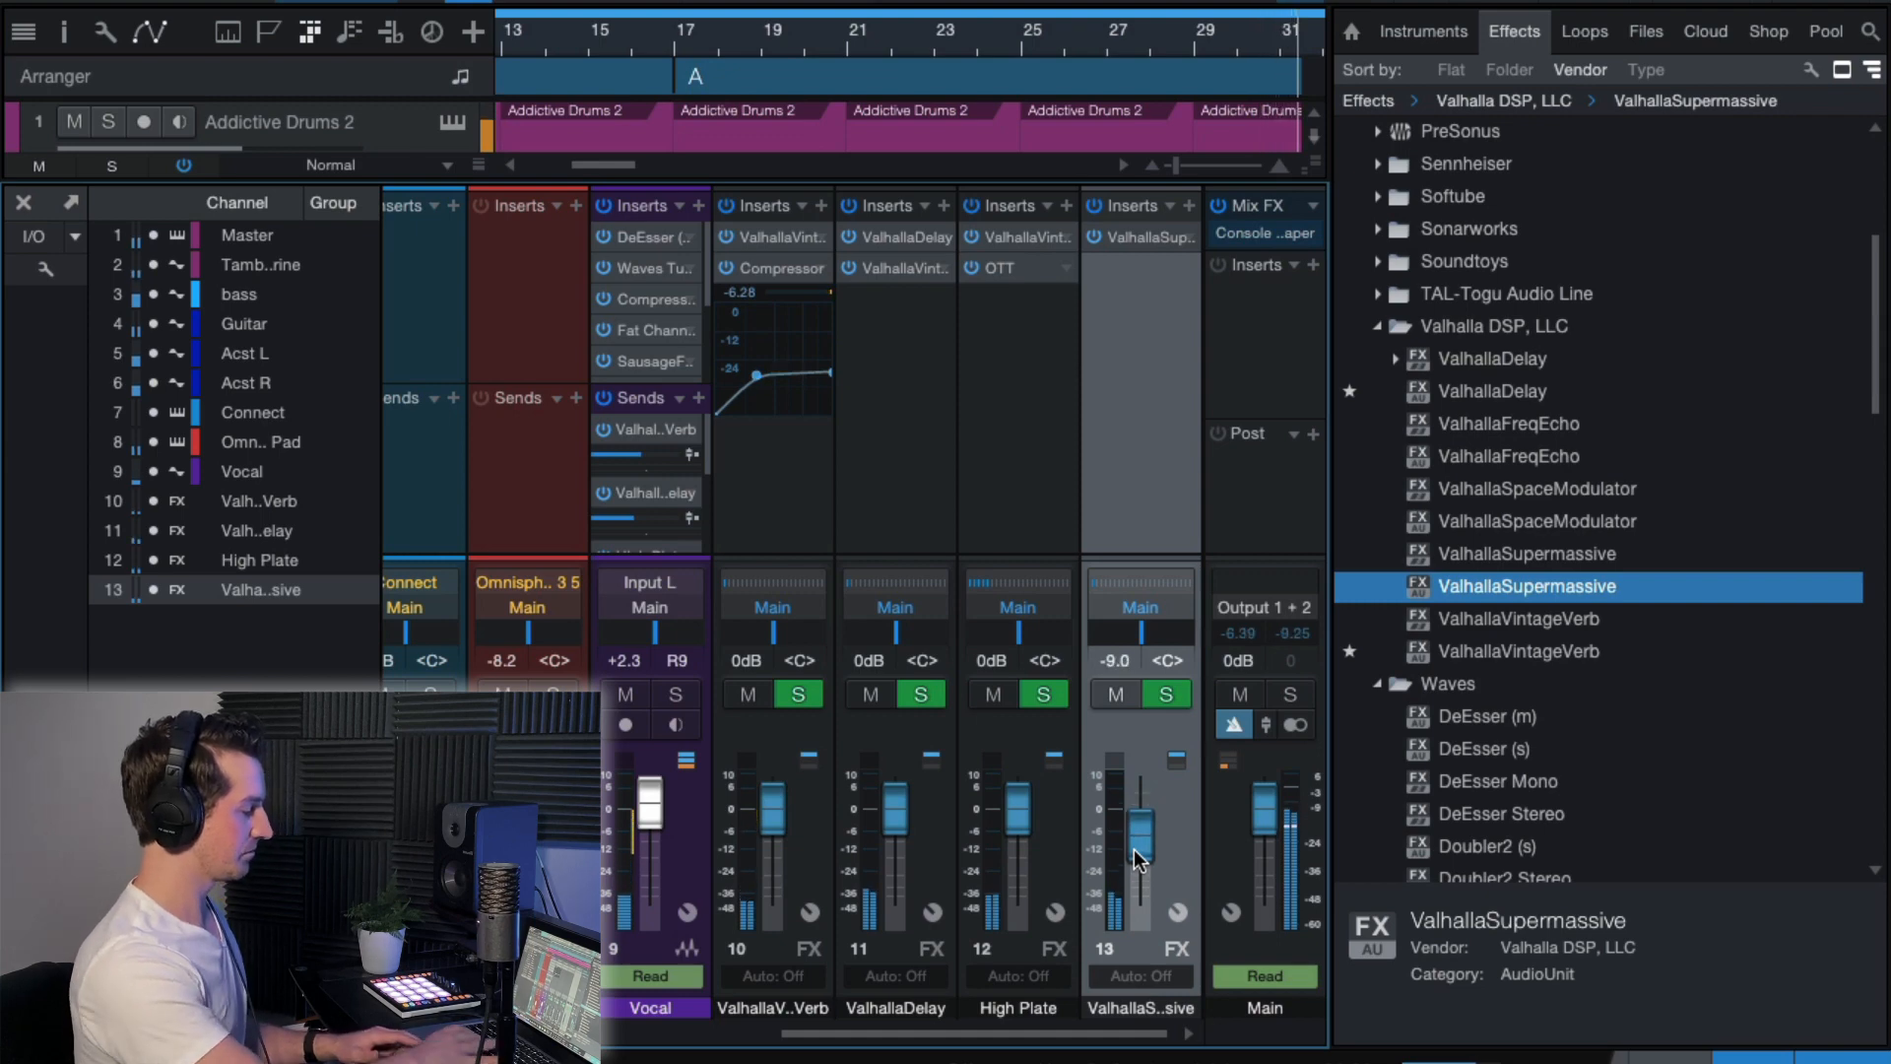
Bypass the ValhallaSupermassive insert on its FX channel and mute that channel.
right_click(1115, 458)
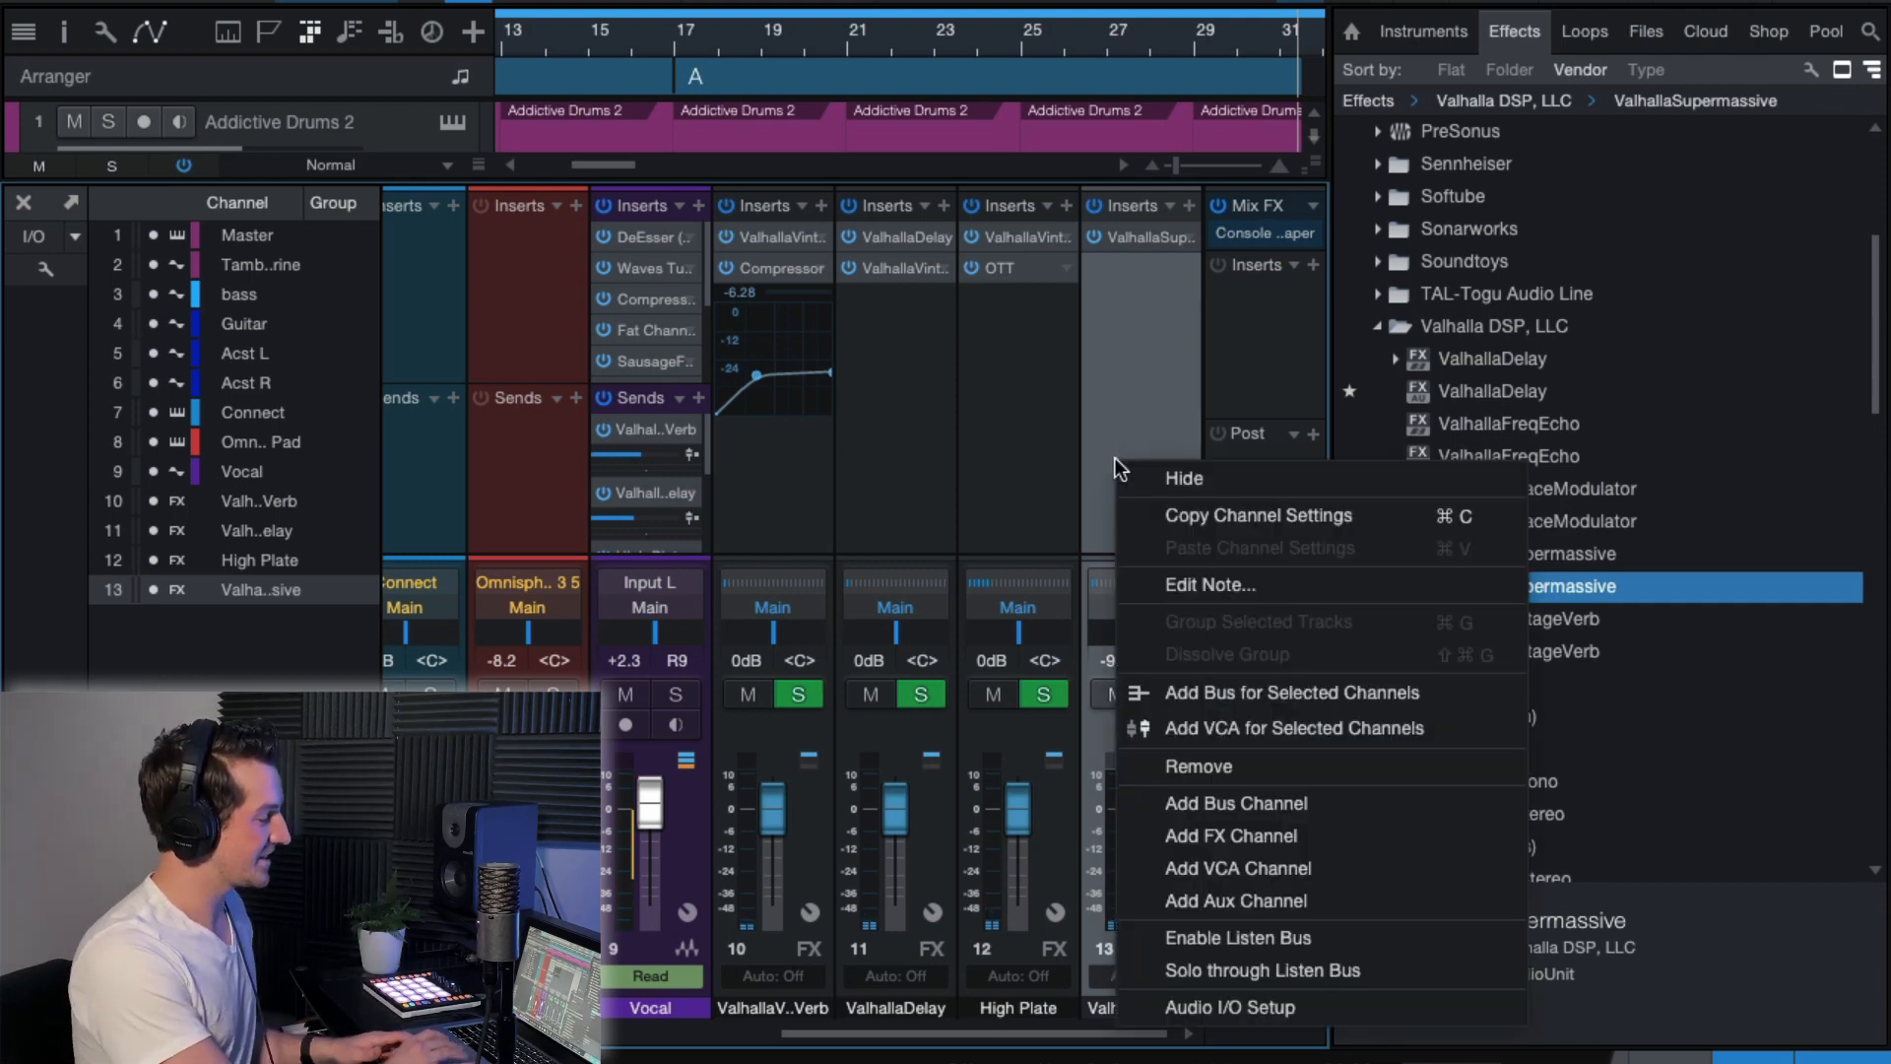
click(1115, 256)
click(1099, 236)
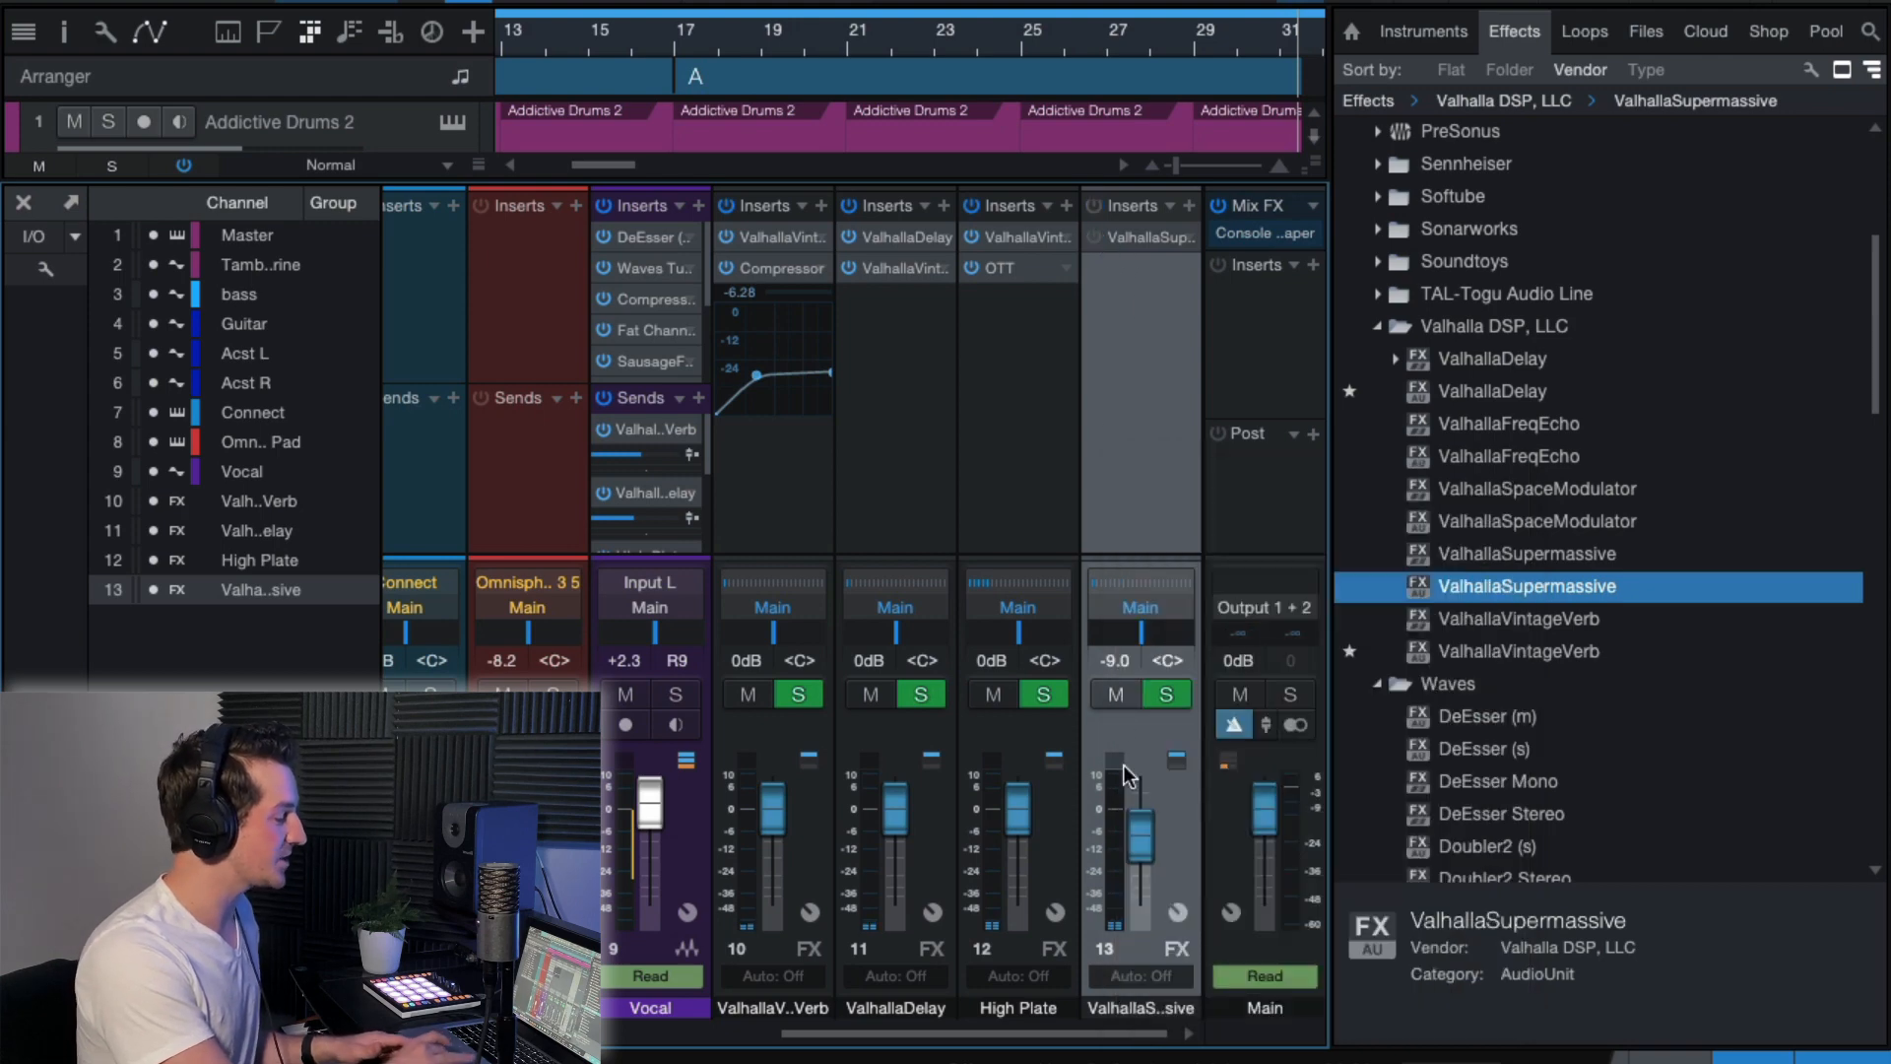
click(1116, 695)
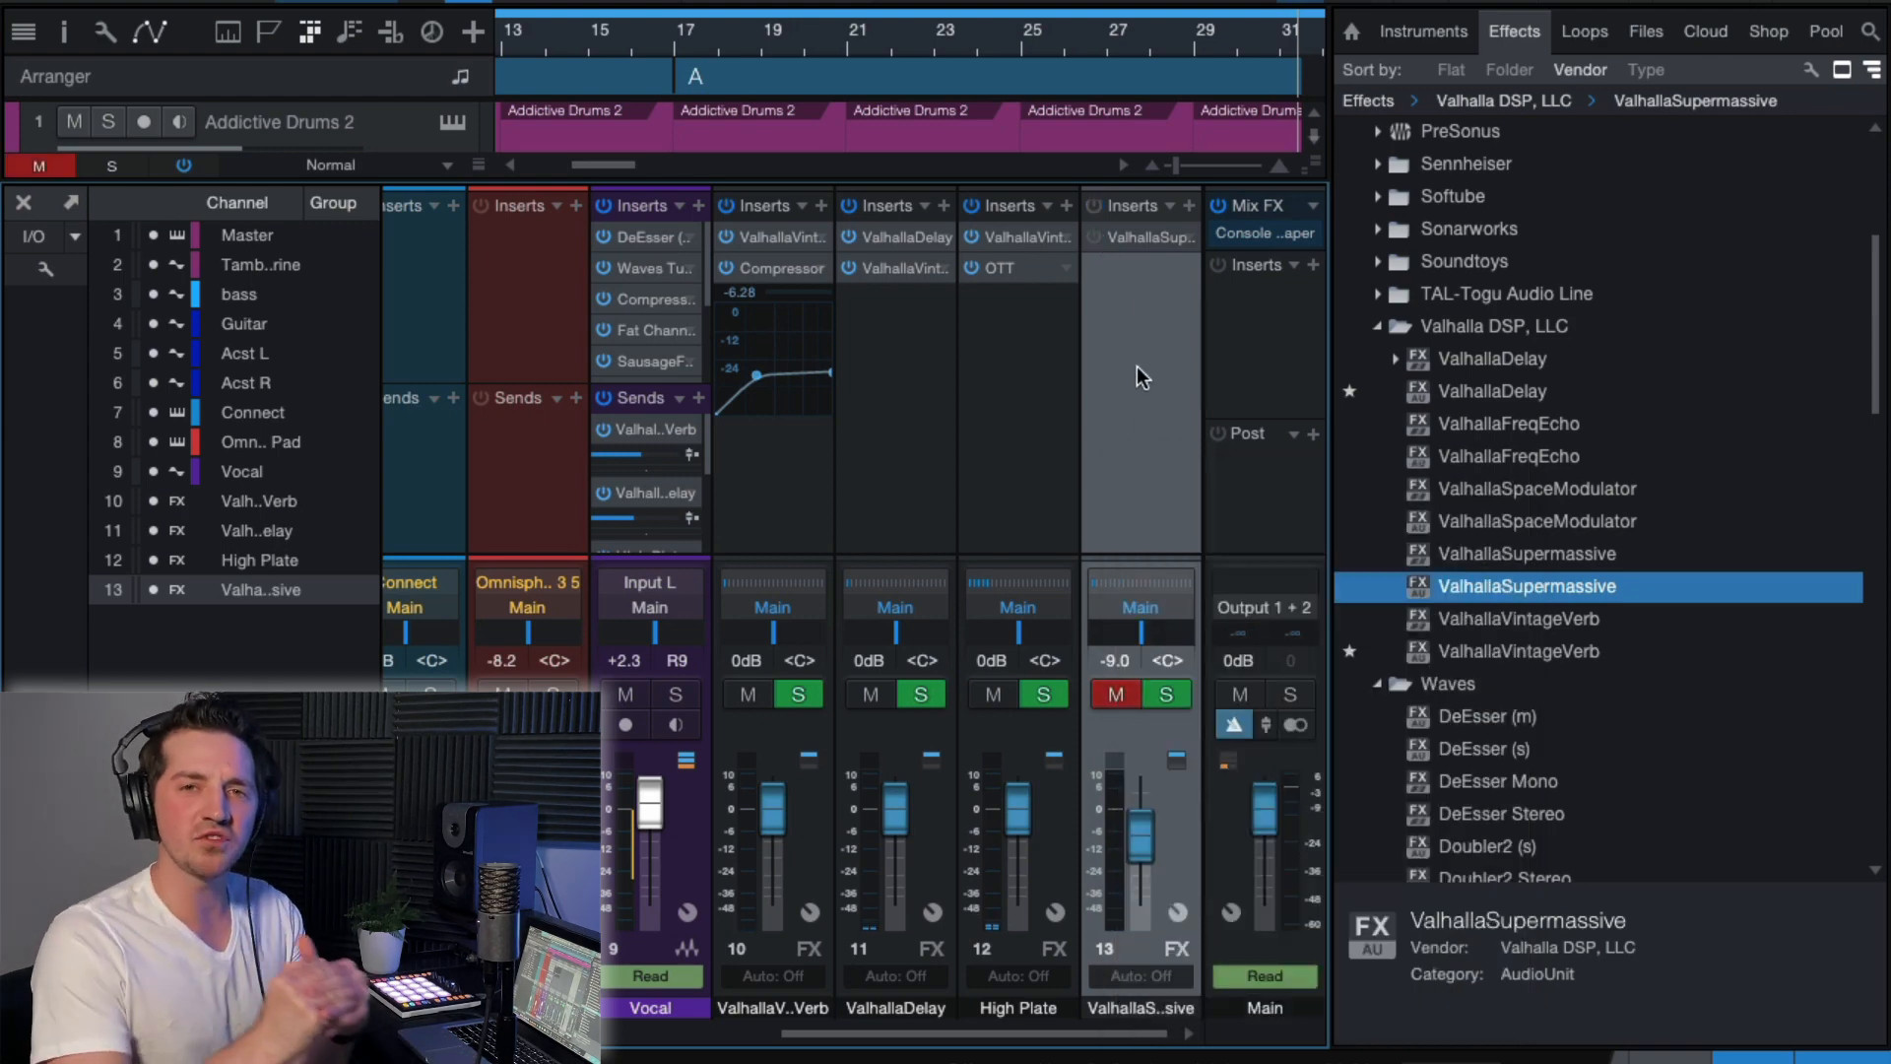